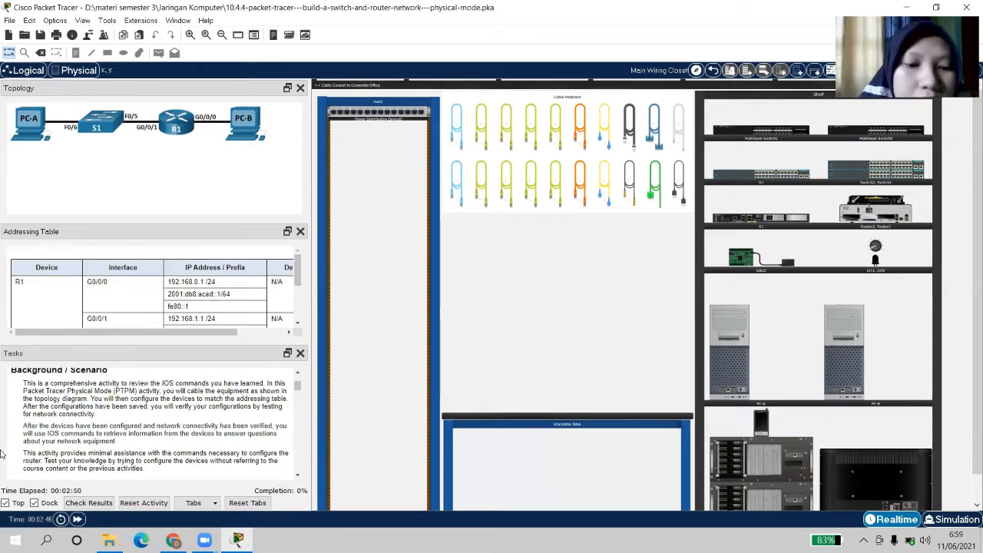
Mount S1 in the rack with R1 below it, and set PC-A and PC-B on the table
scroll(96, 388, "down", 5)
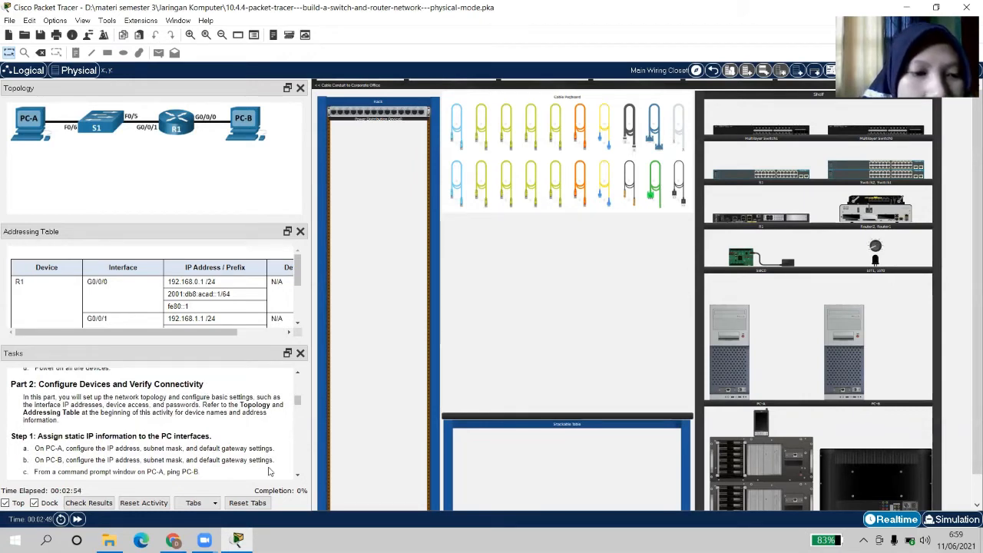
scroll(258, 468, "up", 3)
scroll(258, 465, "up", 3)
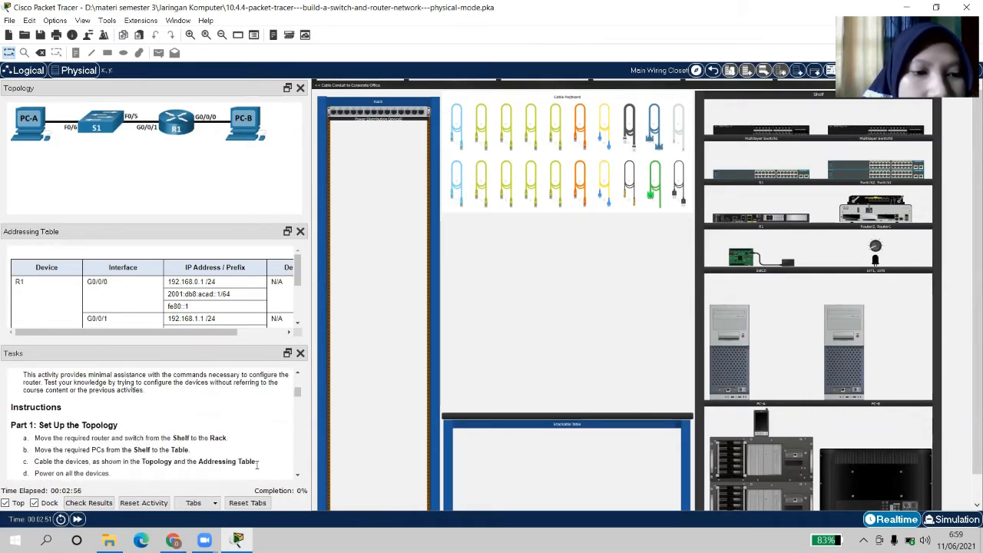
scroll(257, 465, "down", 2)
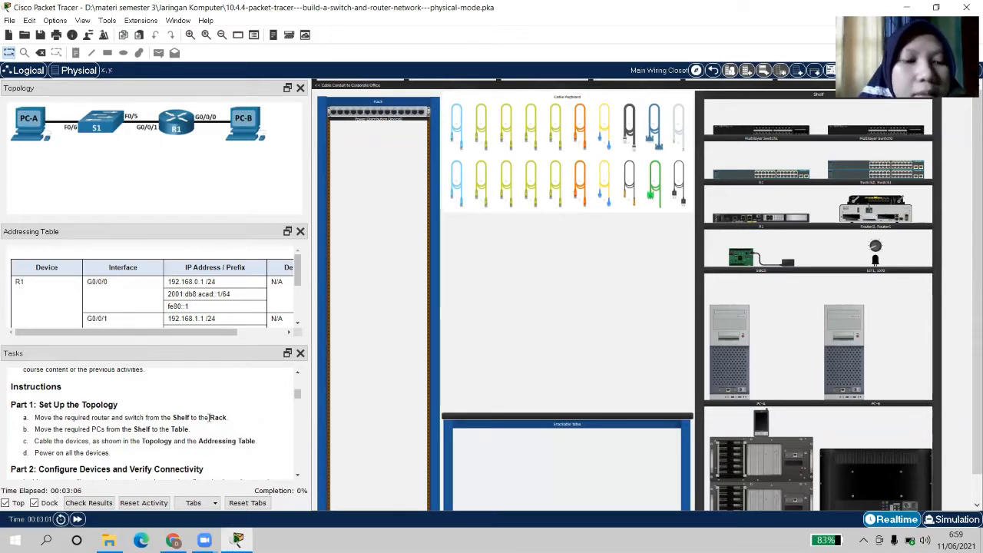
left_click(297, 477)
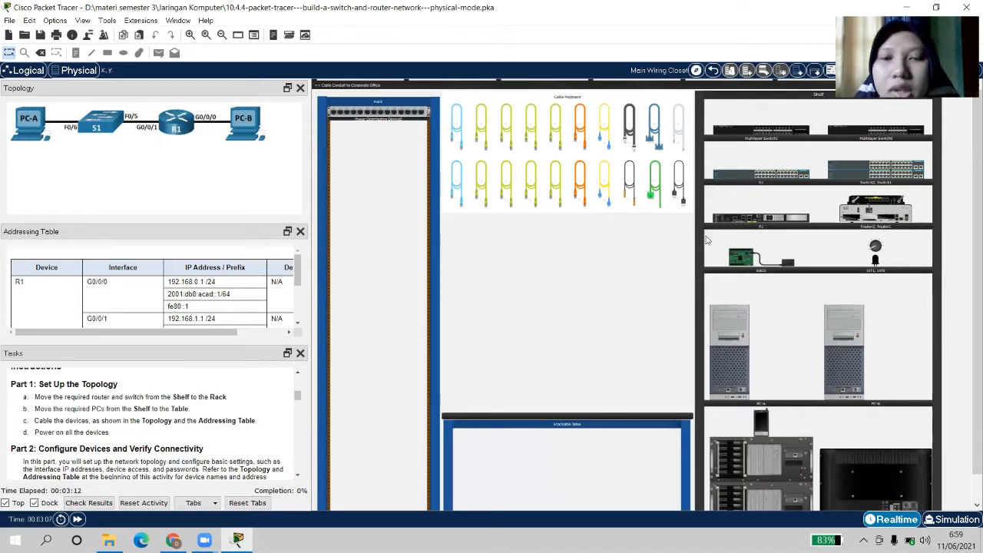
left_click(456, 183)
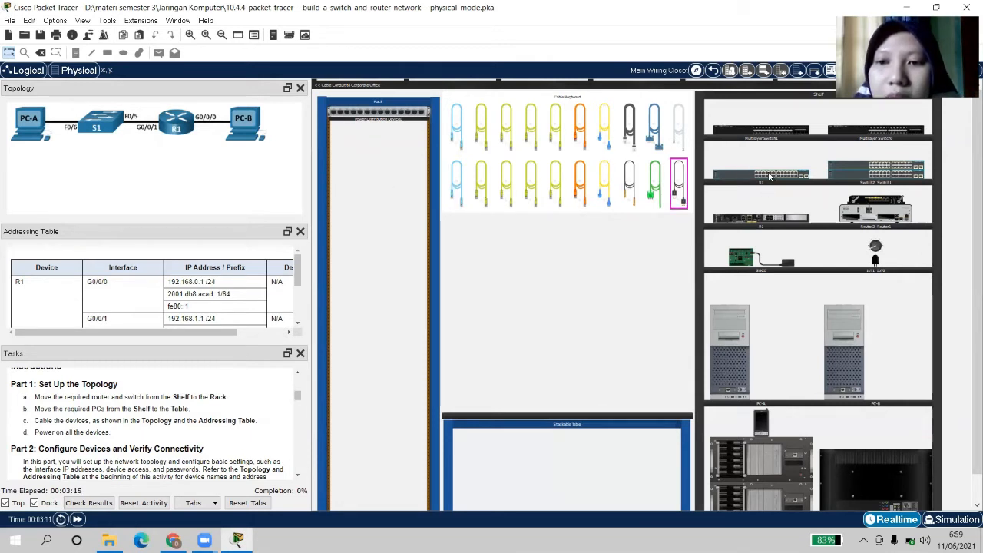
left_click_drag(770, 176, 386, 145)
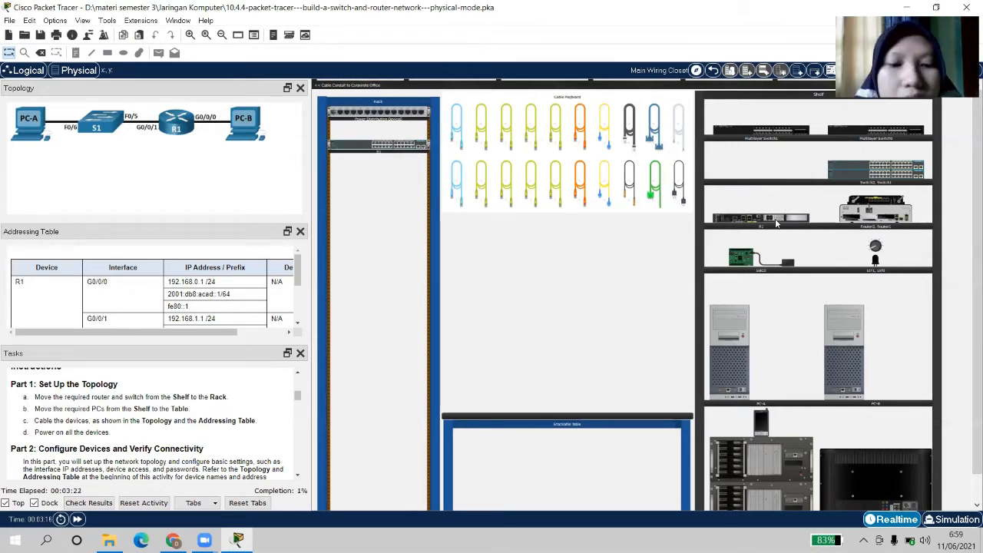
left_click_drag(775, 222, 407, 170)
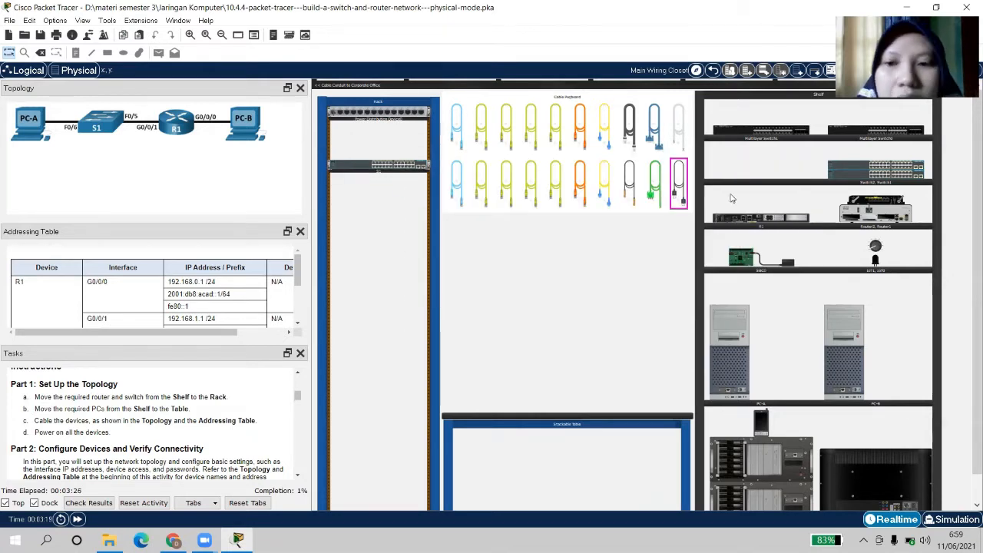
left_click_drag(764, 221, 381, 232)
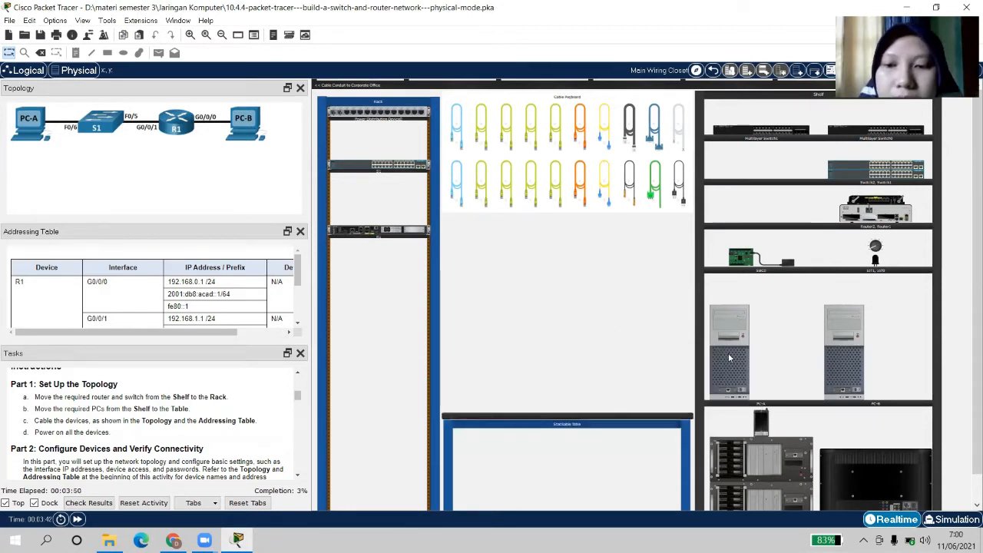
left_click_drag(727, 359, 471, 367)
left_click_drag(852, 339, 616, 352)
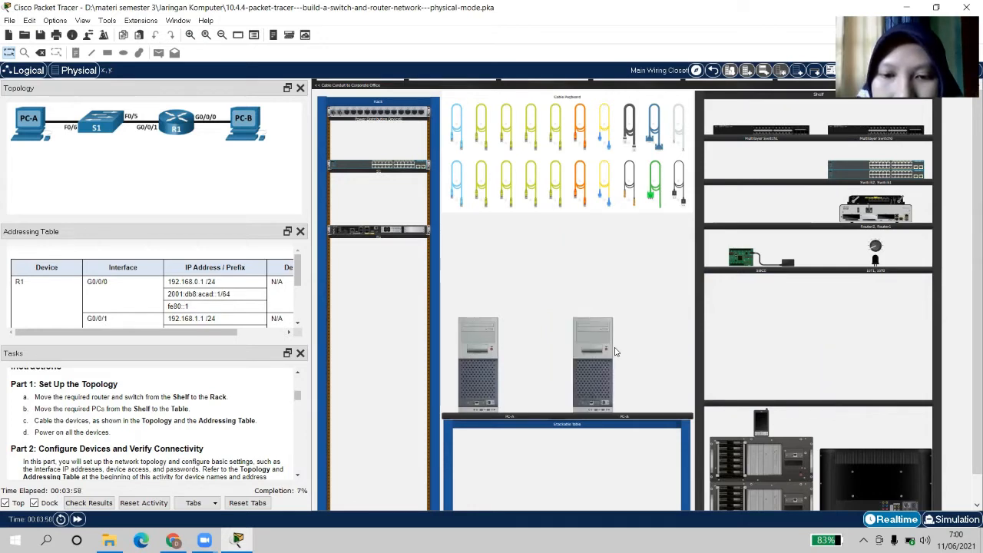
left_click(674, 335)
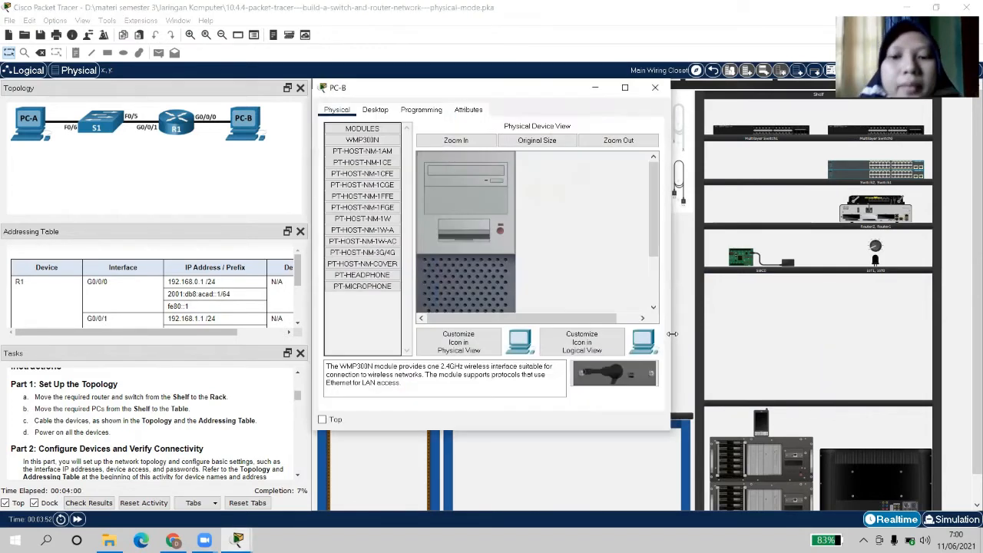
left_click(650, 96)
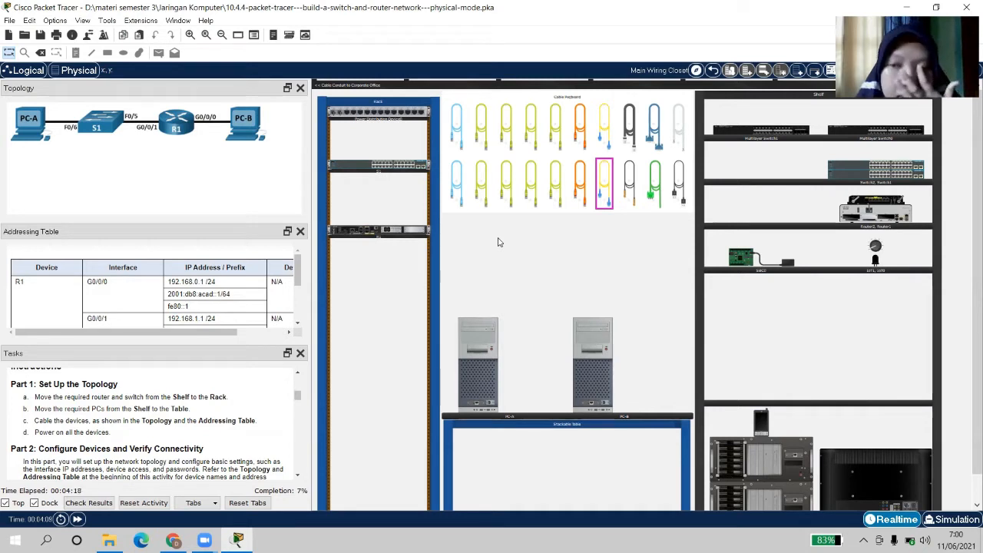
Cable PC-A to S1 Fa0/5 and PC-B to R1 G0/0/0 with straight-through copper cables
left_click(479, 166)
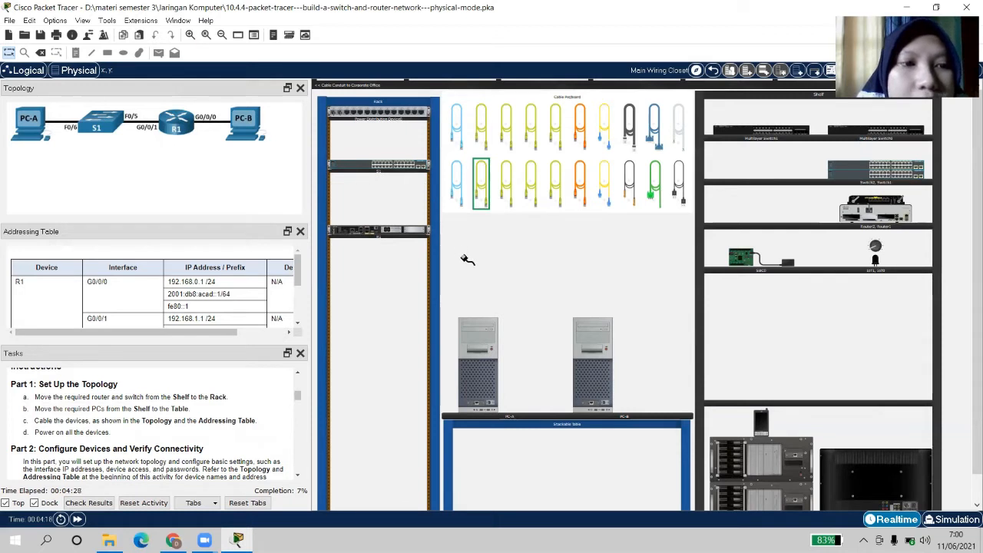
left_click(476, 402)
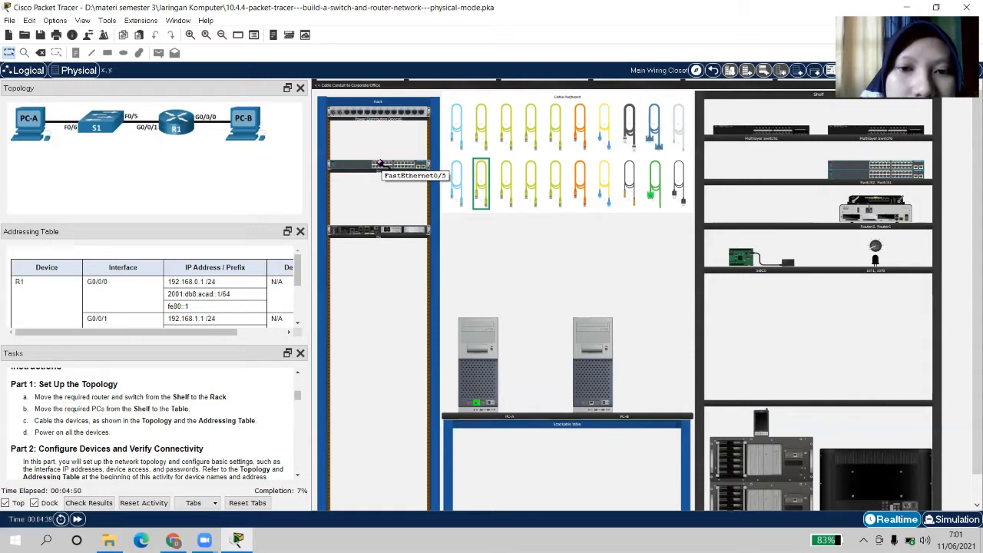
left_click(379, 163)
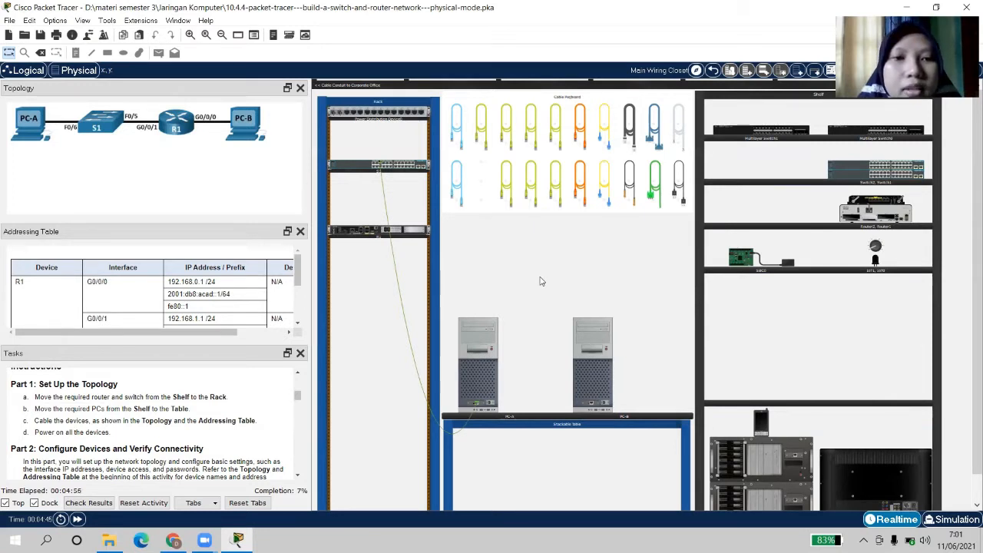
left_click(507, 182)
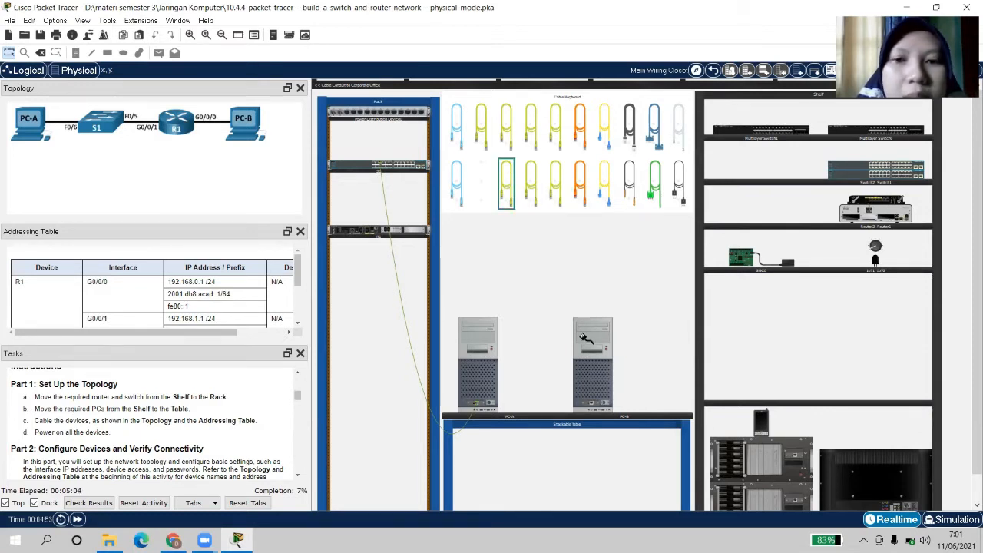
left_click(590, 403)
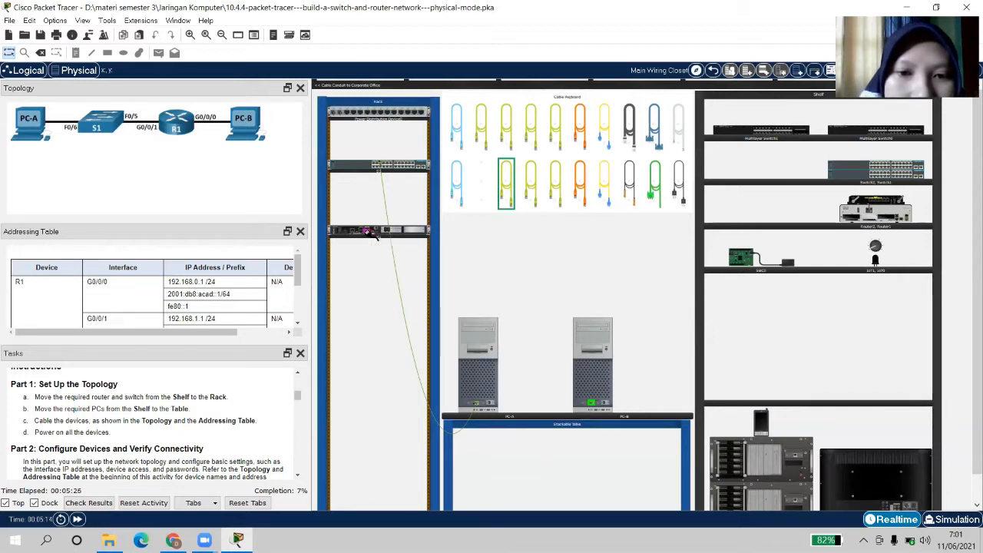
left_click(368, 232)
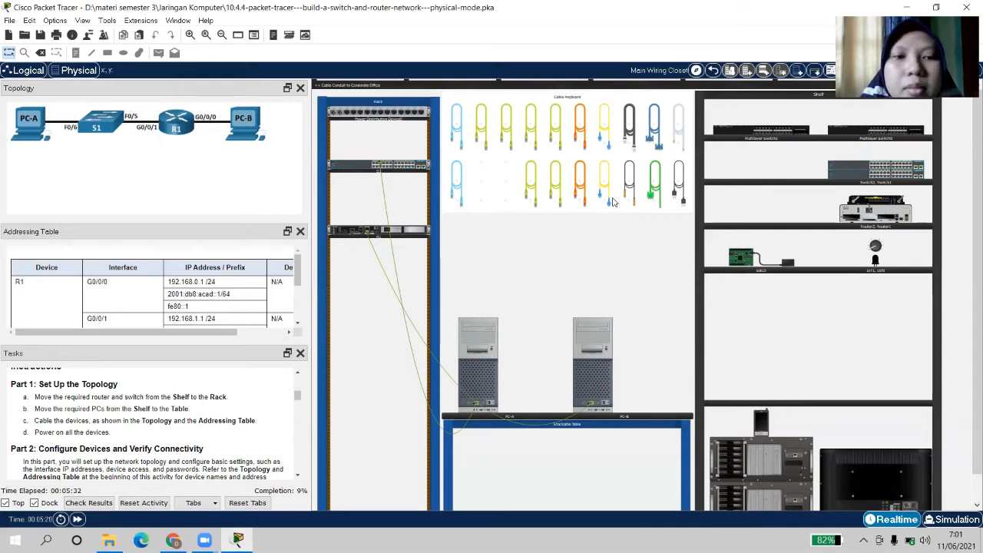
Run a third straight-through copper cable to an S1 switch port
left_click(531, 181)
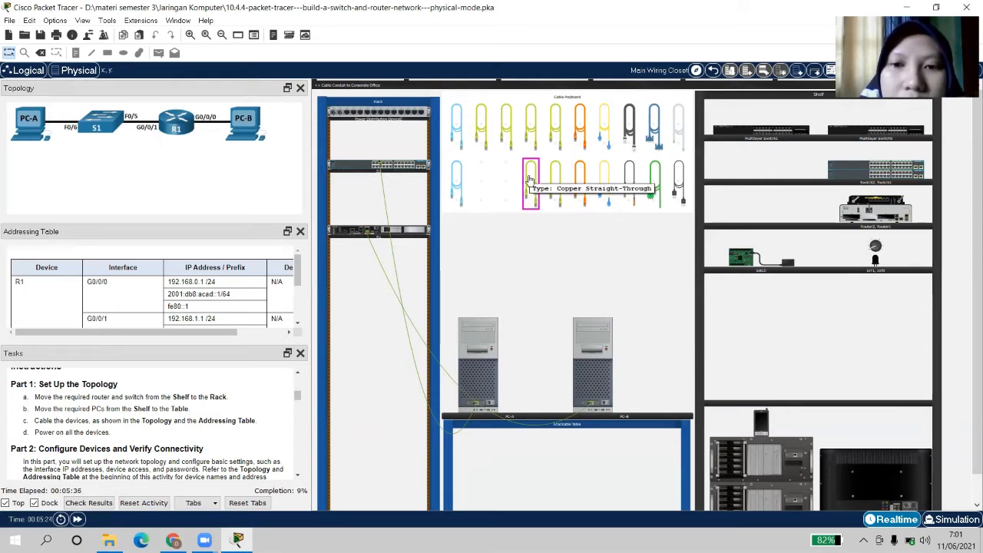
left_click(529, 179)
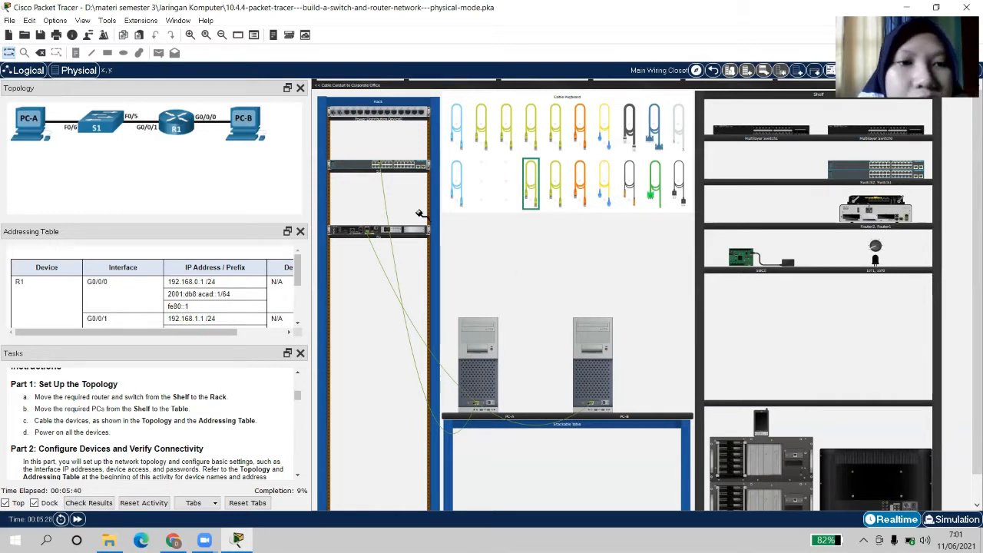
left_click(381, 165)
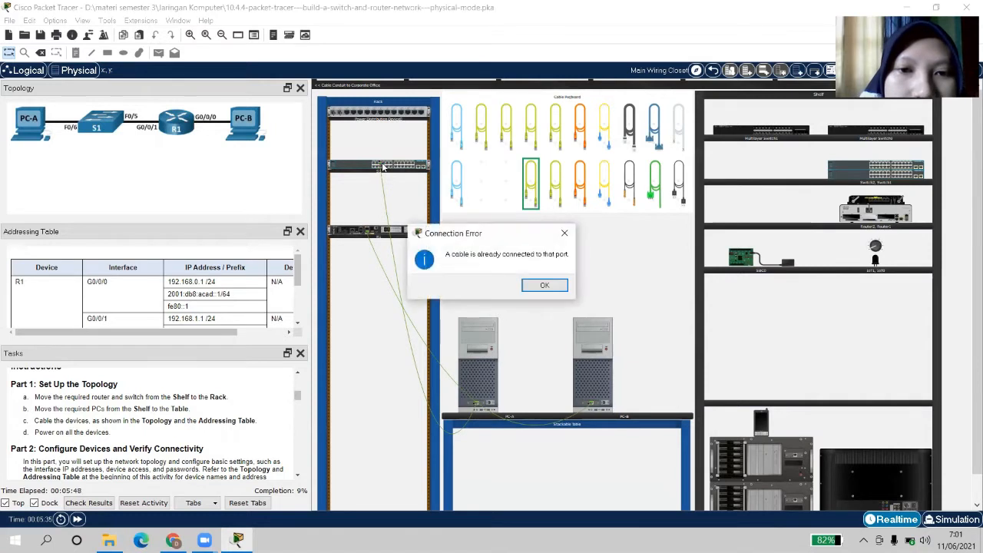
Dismiss the port-in-use error, retry Fa0/5, and close the repeated Connection Error
left_click(540, 288)
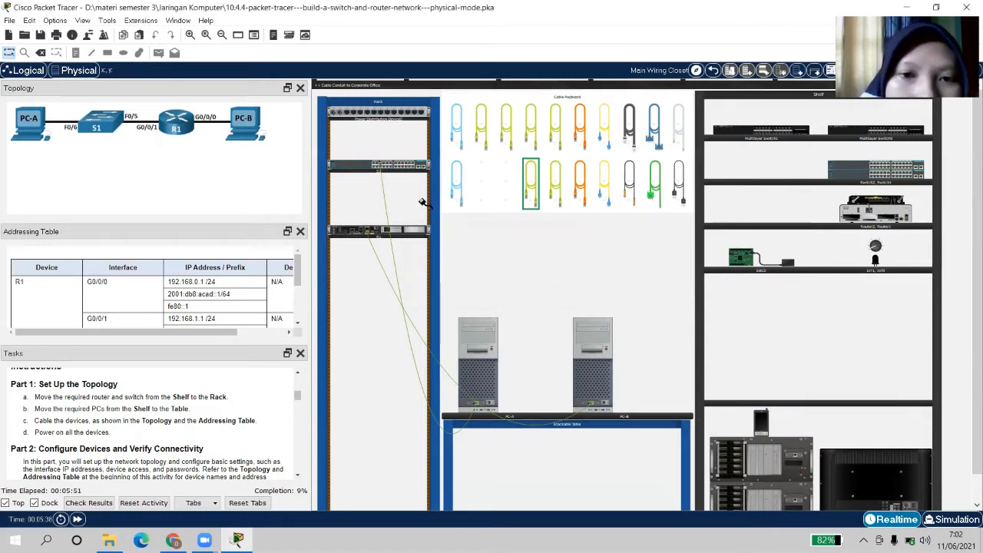
left_click(382, 164)
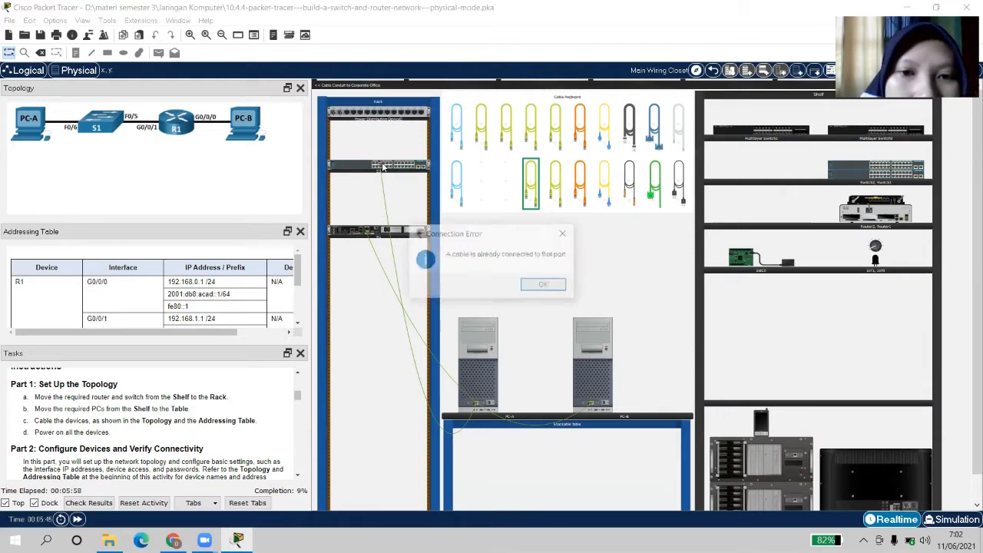
left_click(565, 234)
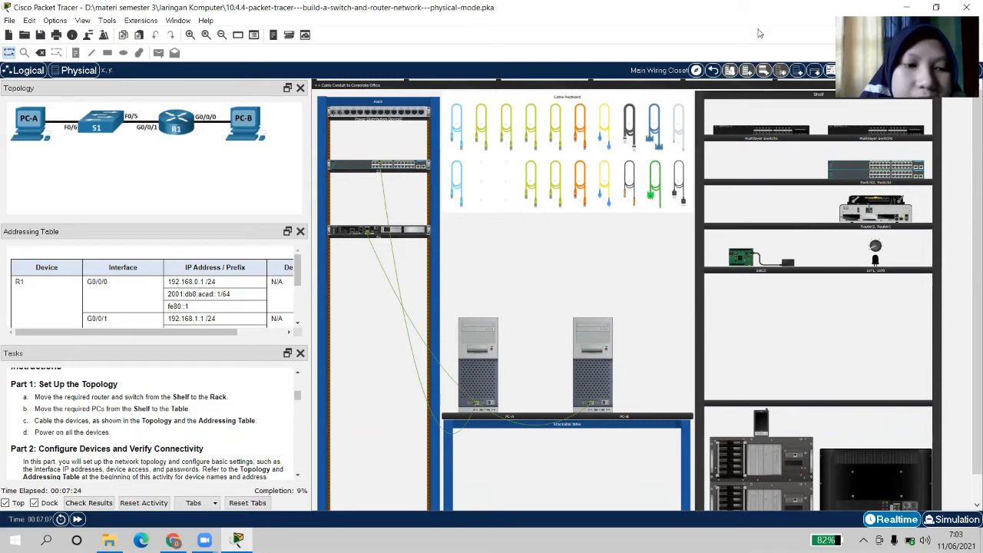
left_click(382, 167)
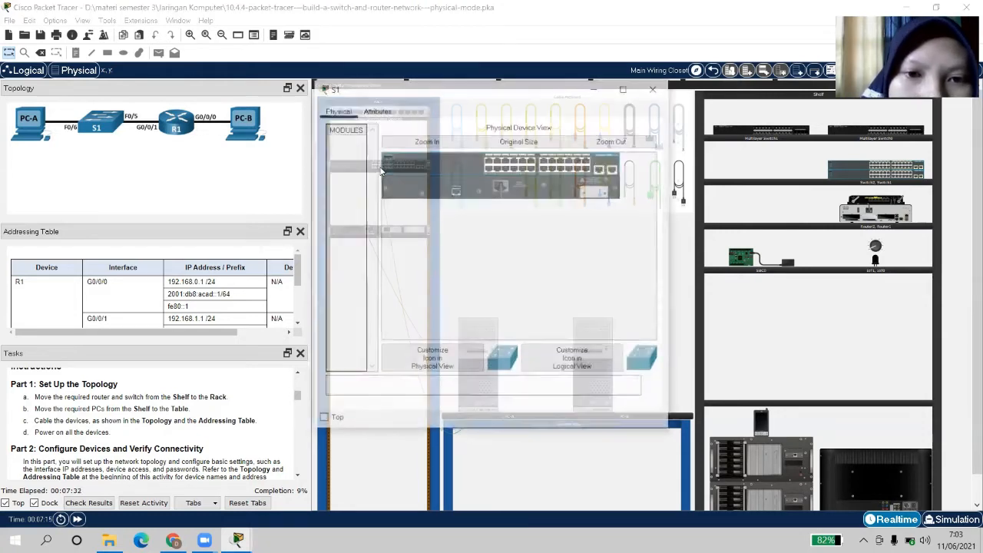
left_click(663, 90)
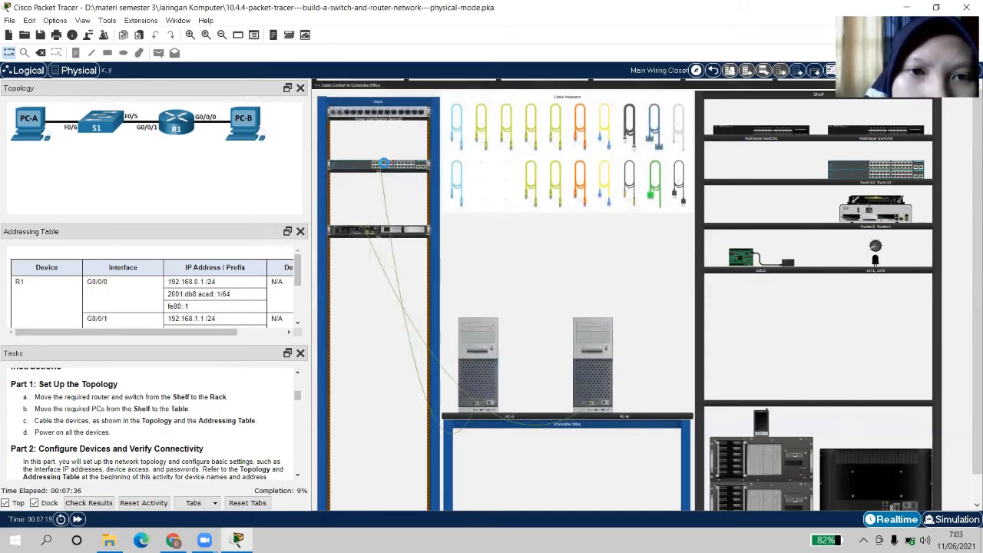
scroll(386, 166, "up", 2)
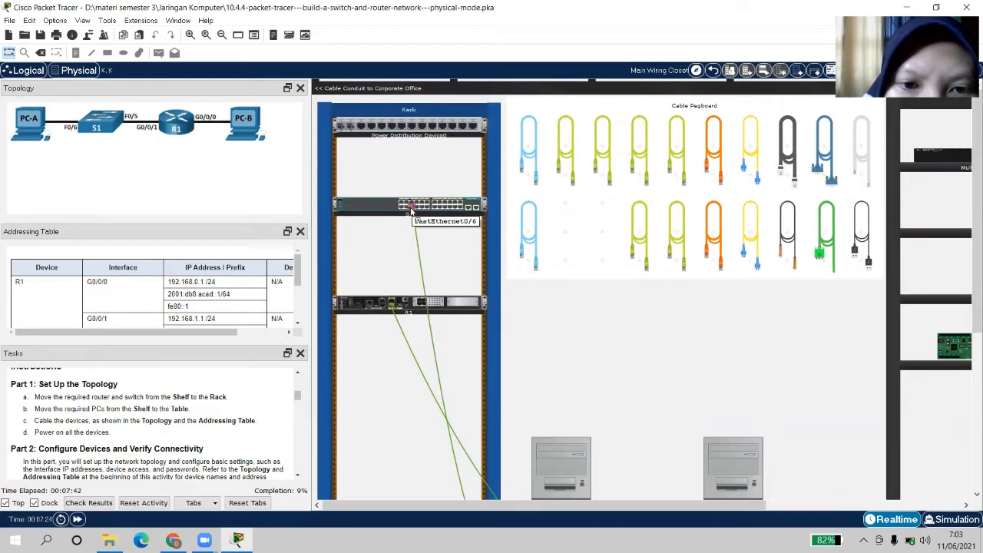
left_click(411, 213)
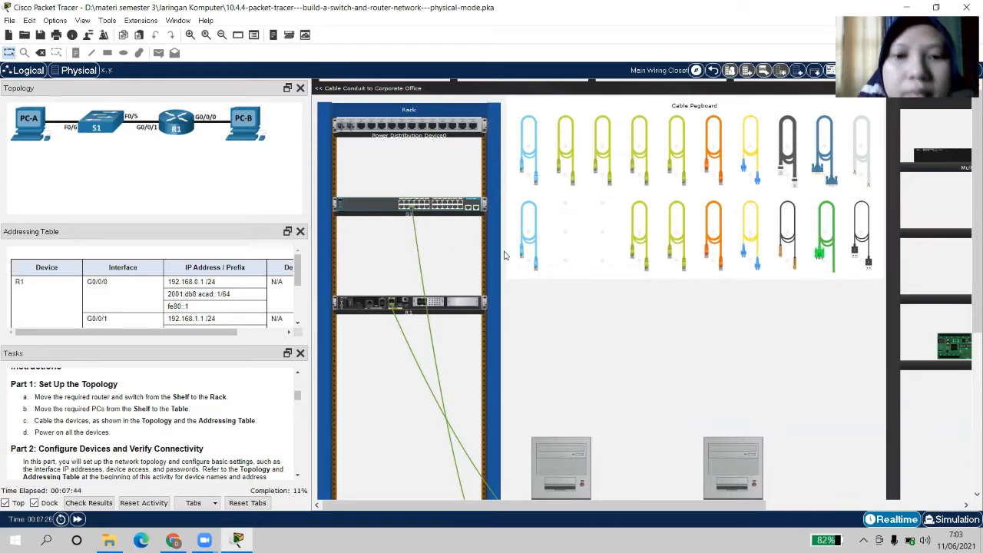
scroll(680, 301, "down", 2)
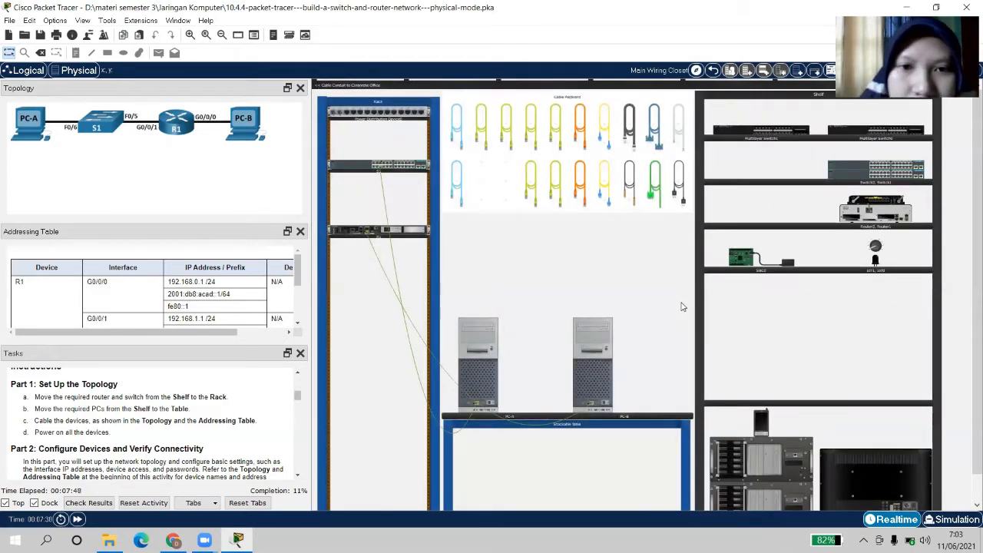
left_click(529, 184)
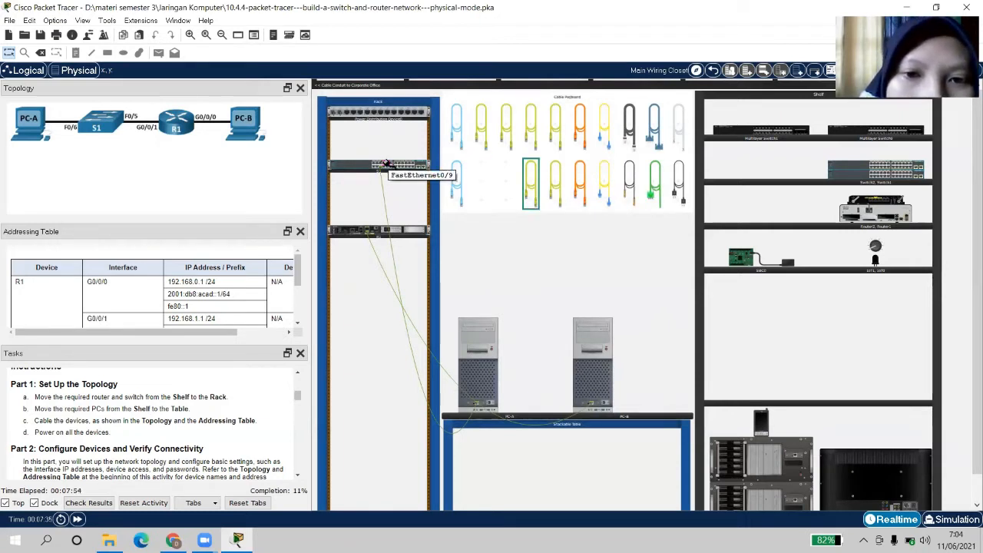
left_click(377, 164)
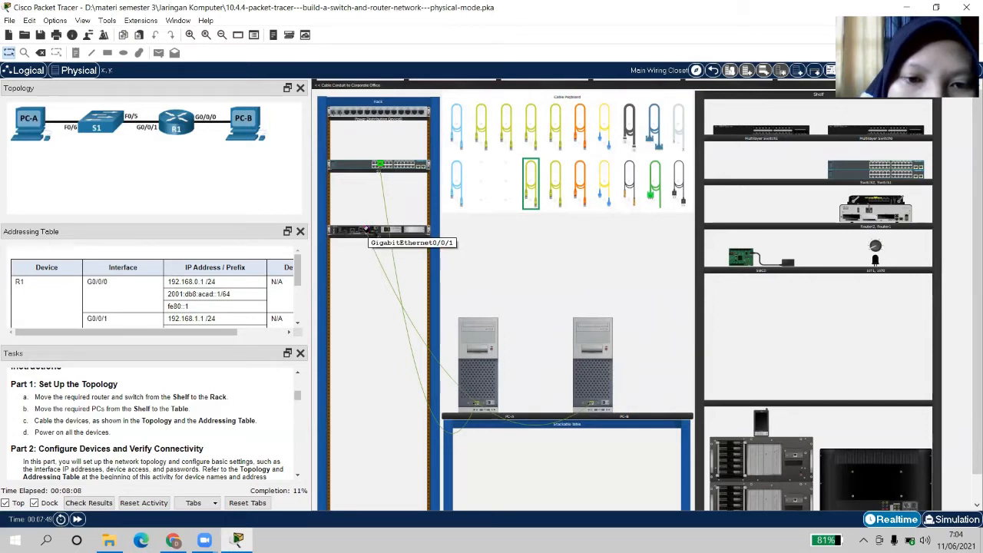
left_click(368, 231)
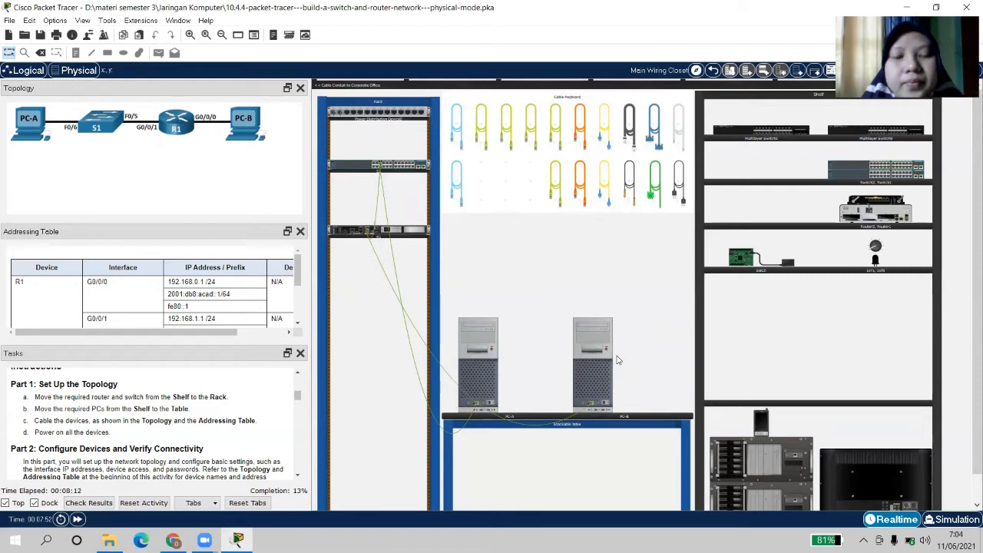
scroll(618, 359, "down", 1)
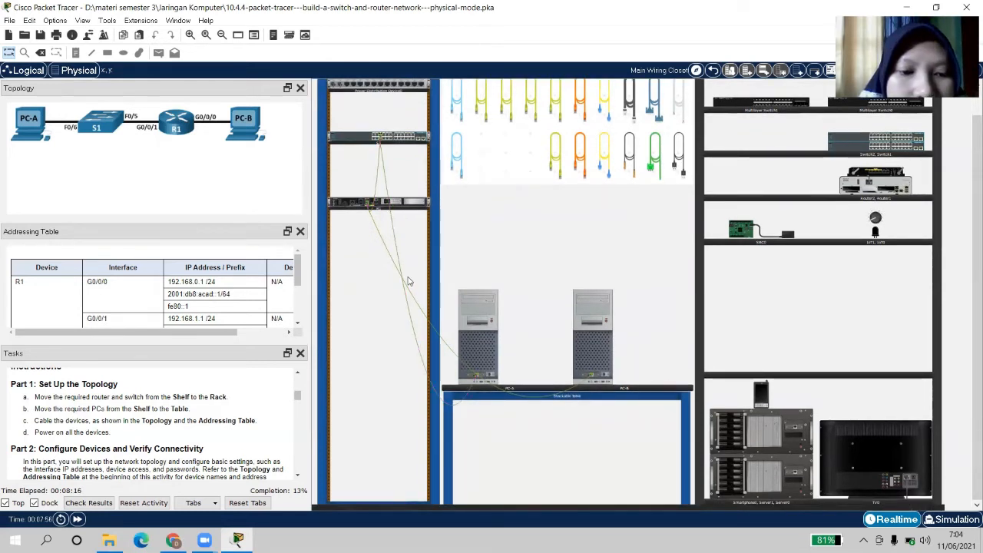
Show the activity results and scroll the Assessment Items for PC-A, PC-B and R1
left_click(96, 502)
left_click(121, 78)
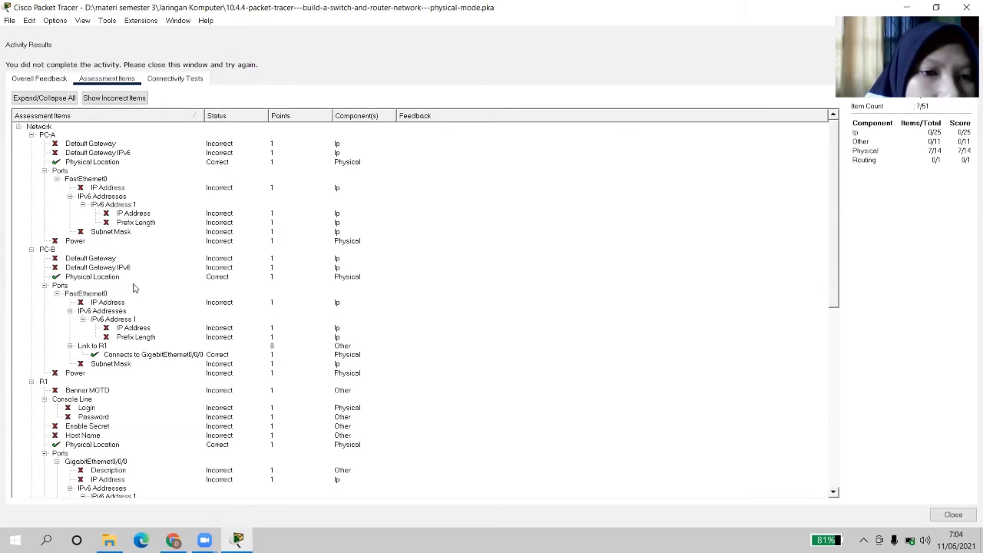
scroll(133, 288, "down", 1)
scroll(133, 288, "down", 7)
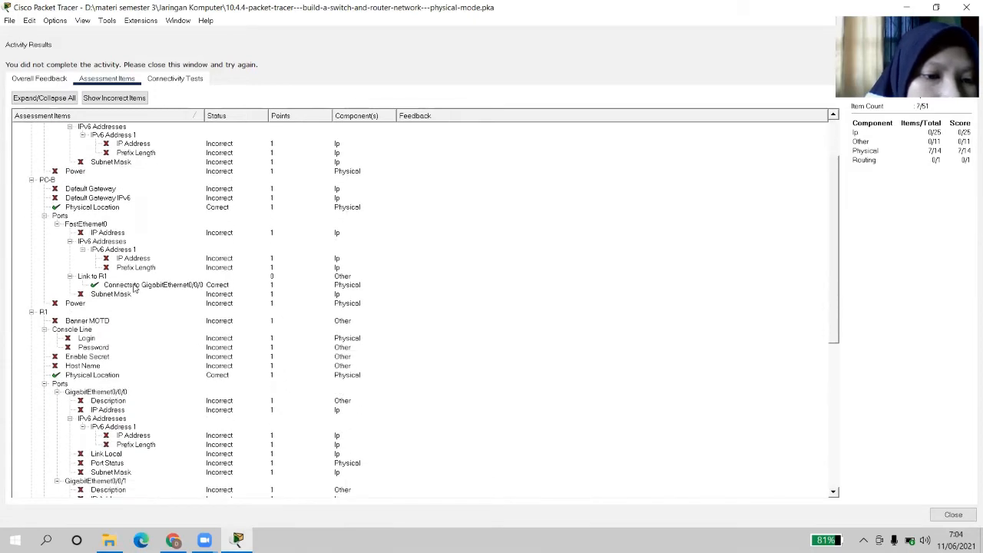
scroll(132, 288, "down", 15)
scroll(133, 288, "up", 20)
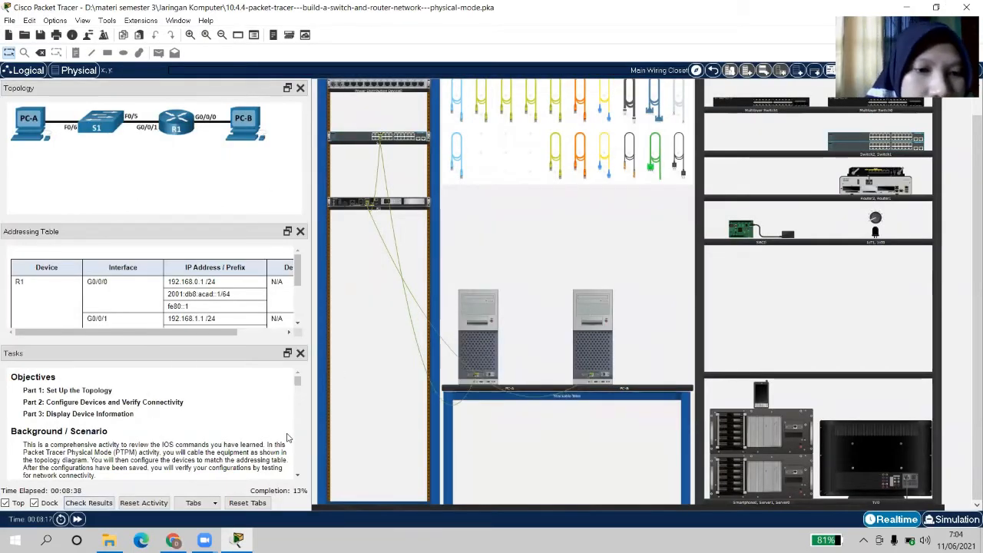
Close Activity Results and scroll the Tasks panel down to Part 2 Step 1
left_click(297, 475)
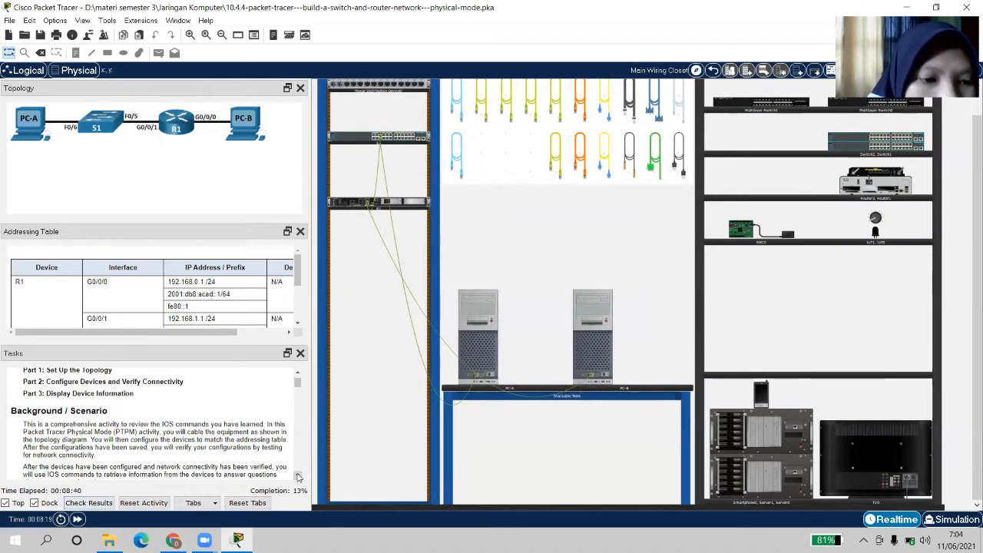
left_click(297, 474)
left_click(297, 474)
left_click(297, 474)
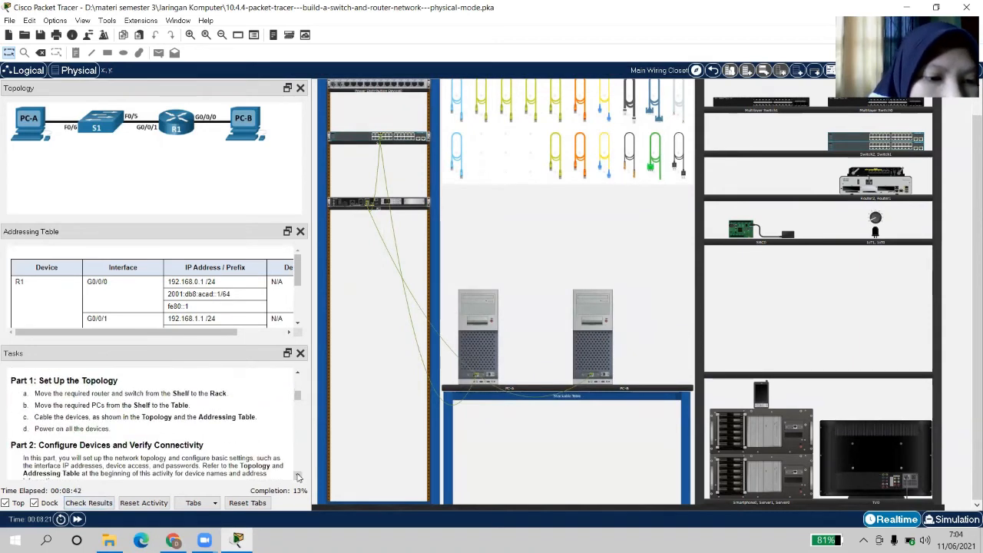
left_click(298, 474)
left_click(298, 476)
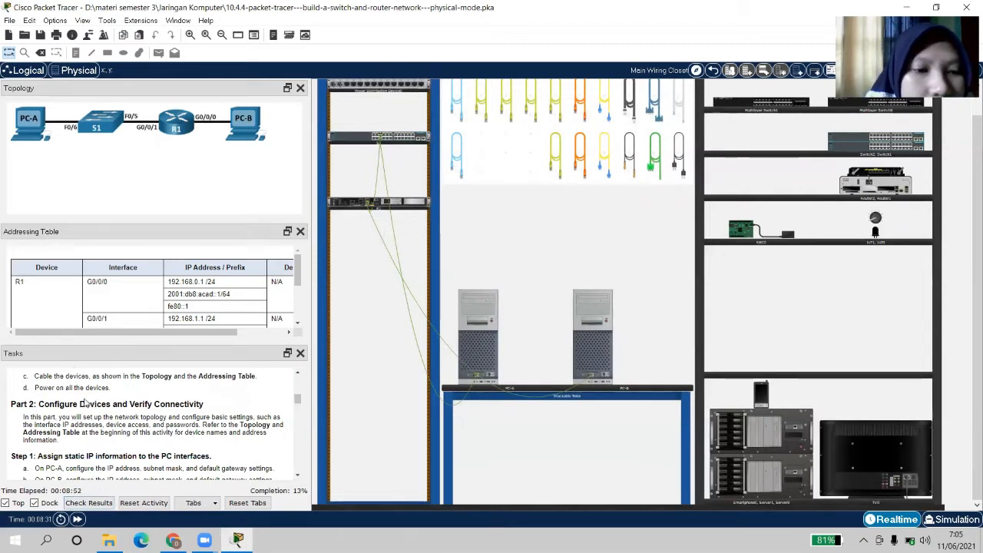
Power on PC-A and PC-B from their device windows
left_click(485, 328)
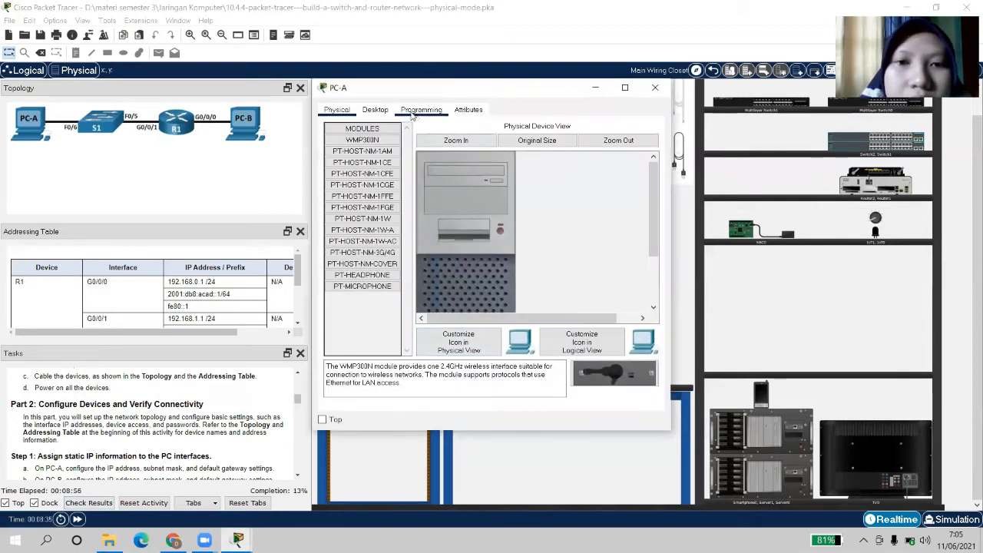
left_click(501, 231)
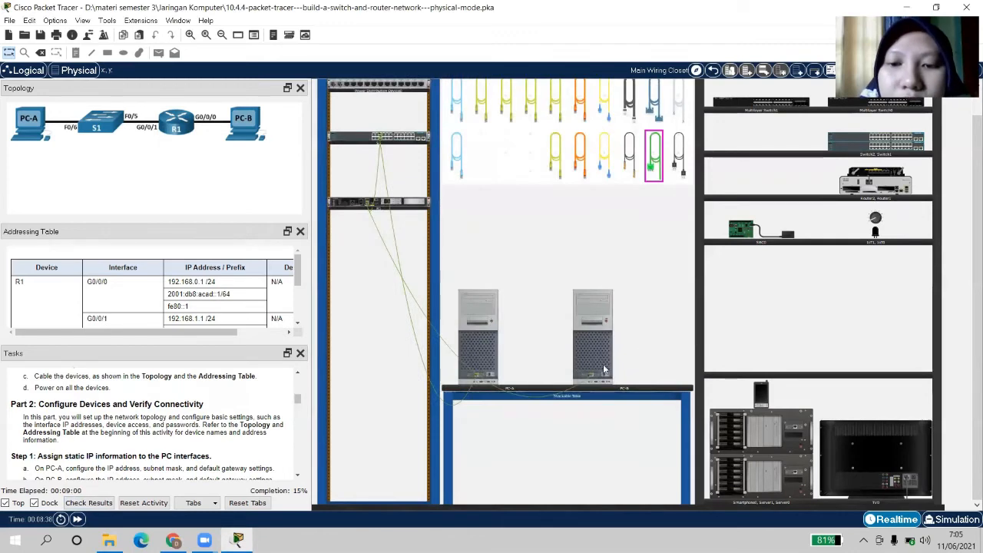
left_click(596, 352)
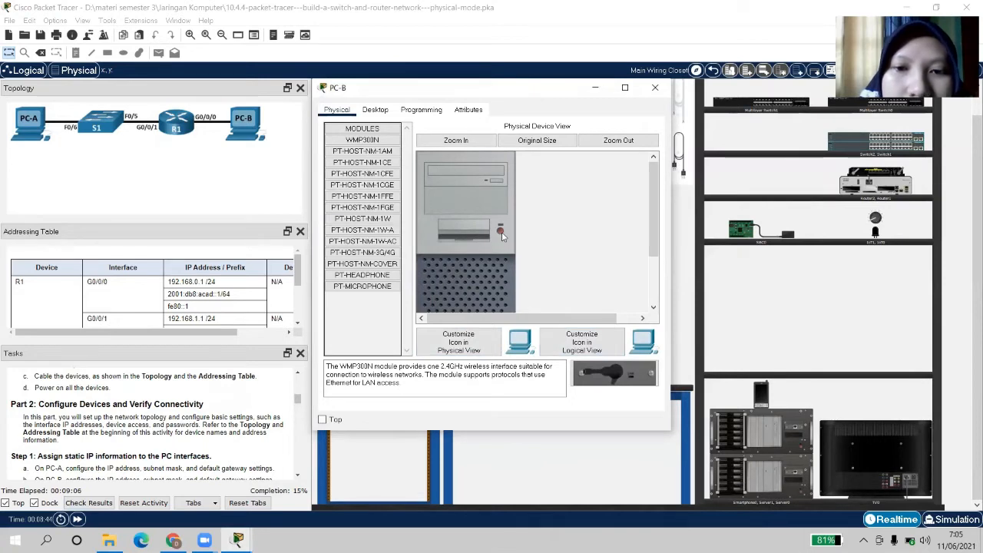
left_click(655, 88)
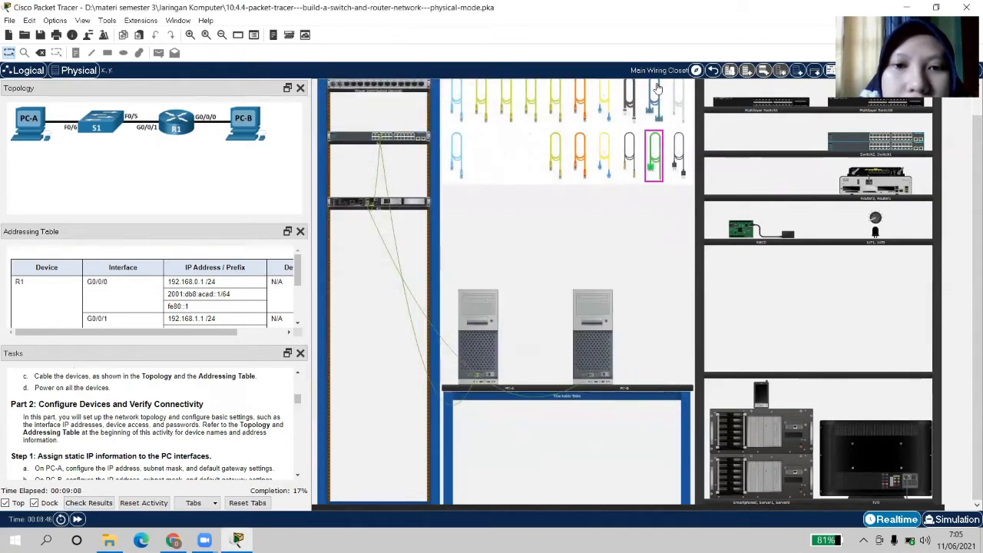
Inspect the zoomed-in hardware panels of R1 and S1, then close them
left_click(351, 205)
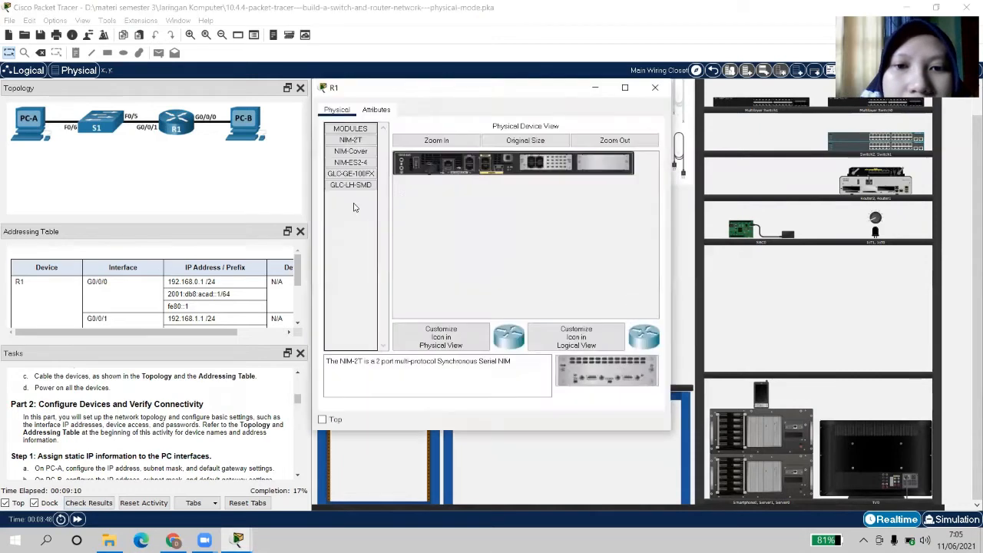
left_click(436, 140)
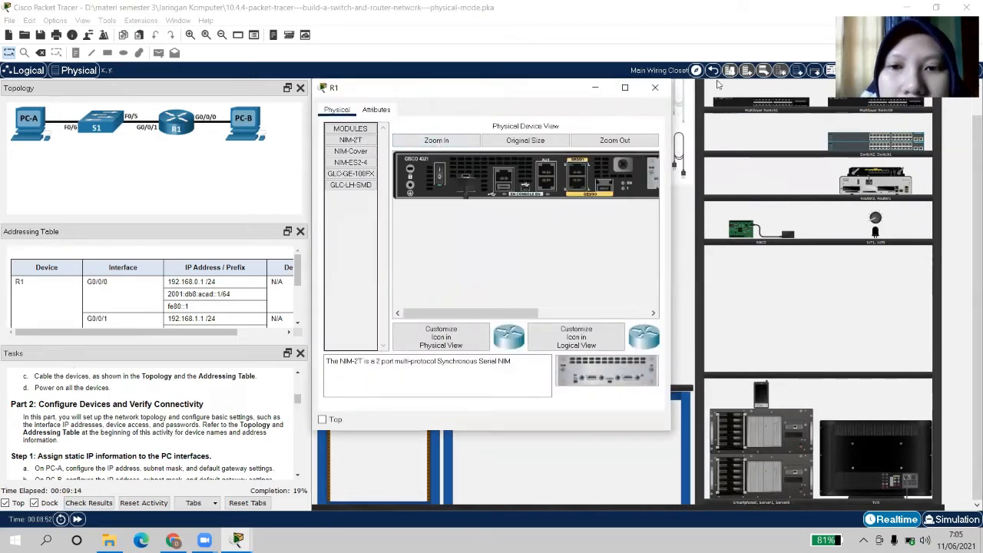
left_click(654, 87)
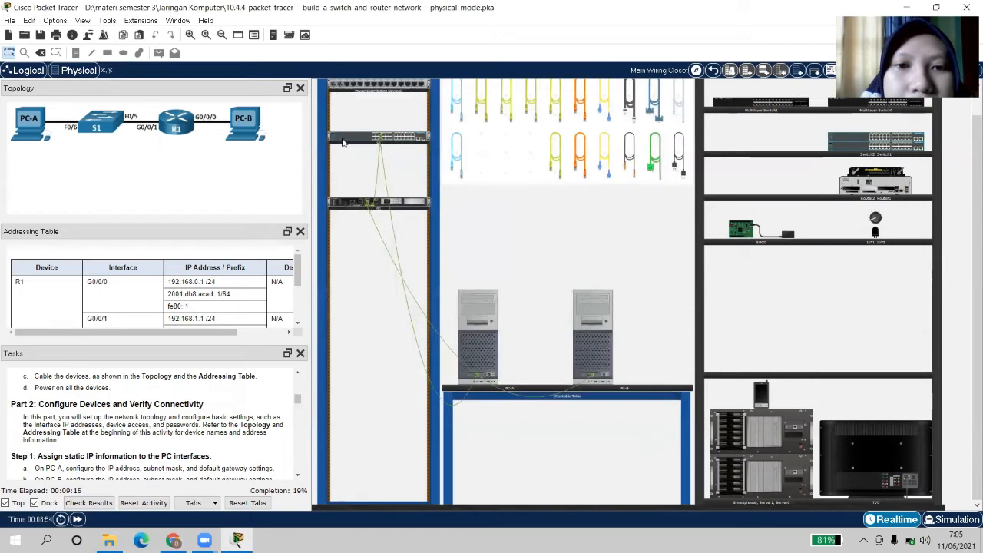
left_click(343, 143)
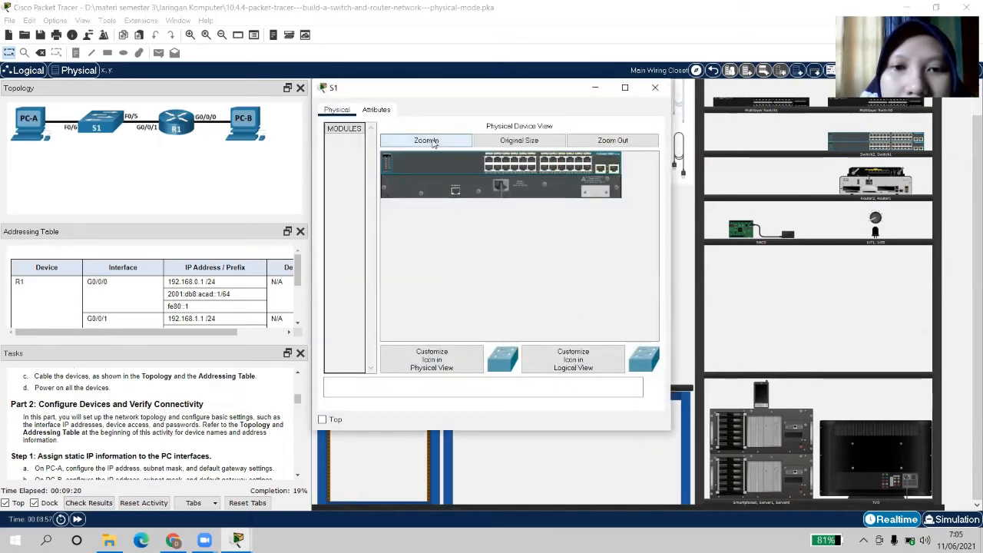
left_click(435, 143)
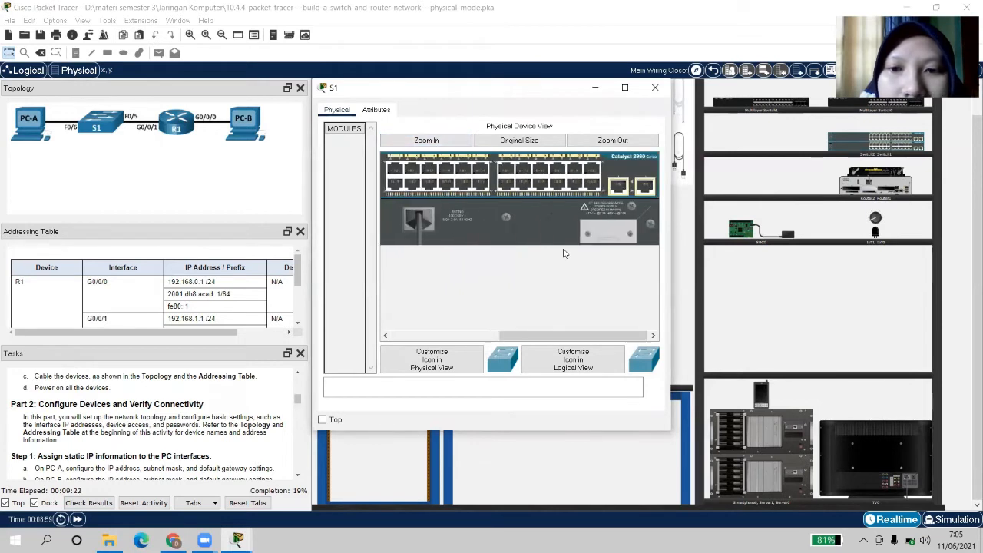
scroll(563, 253, "right", 1)
scroll(563, 254, "left", 3)
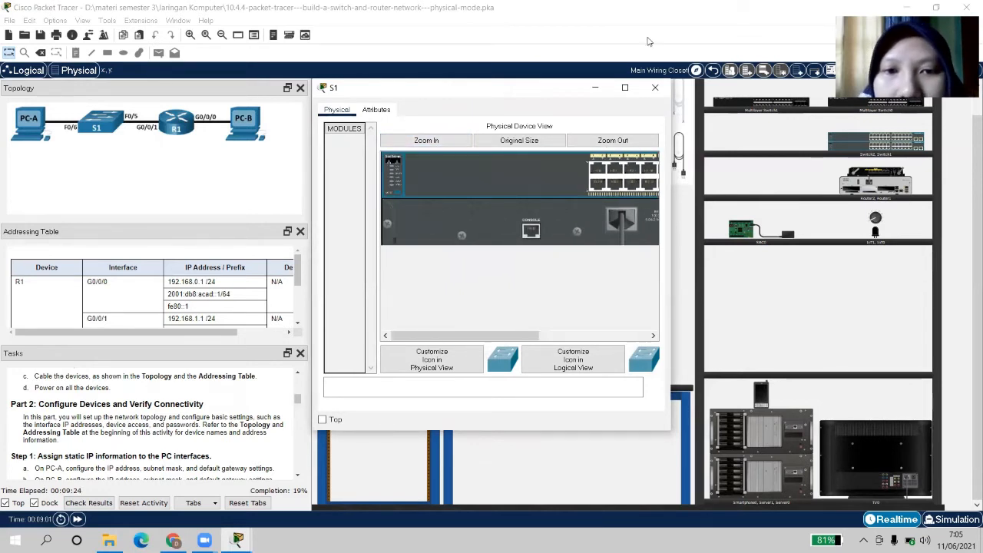
left_click(656, 89)
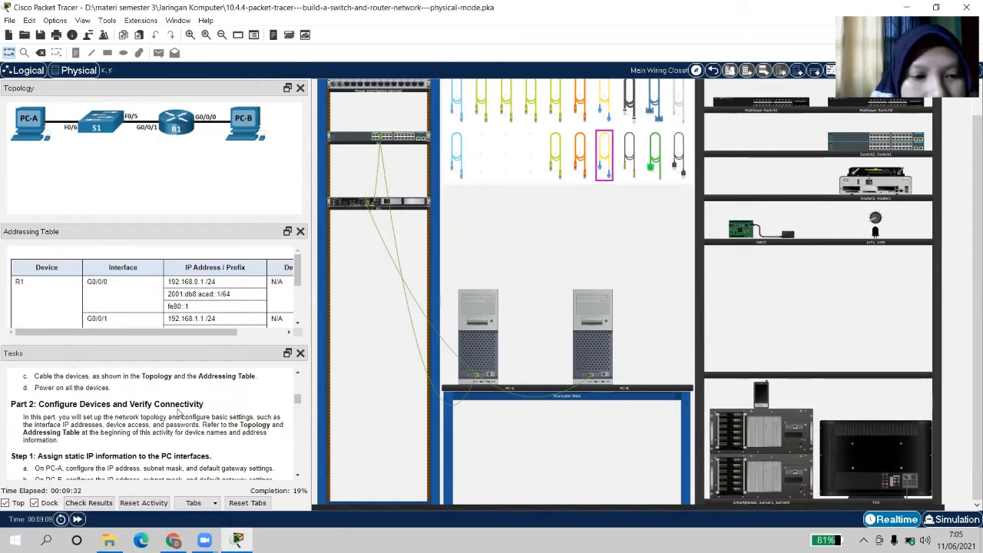
Read Part 2 Steps 1 and 2 and confirm PC-A's IP and gateway are still unset
left_click(298, 476)
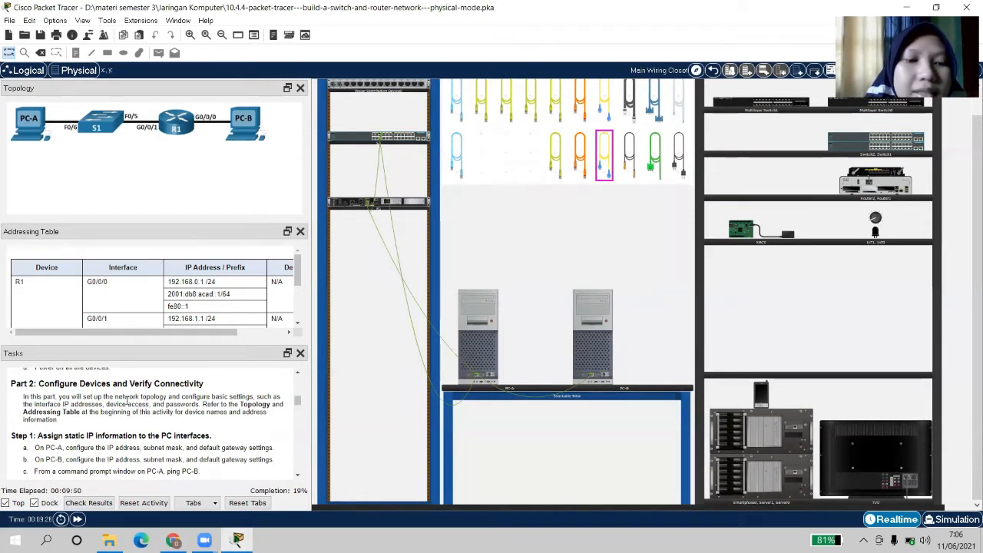
left_click(298, 475)
left_click(297, 475)
left_click(298, 476)
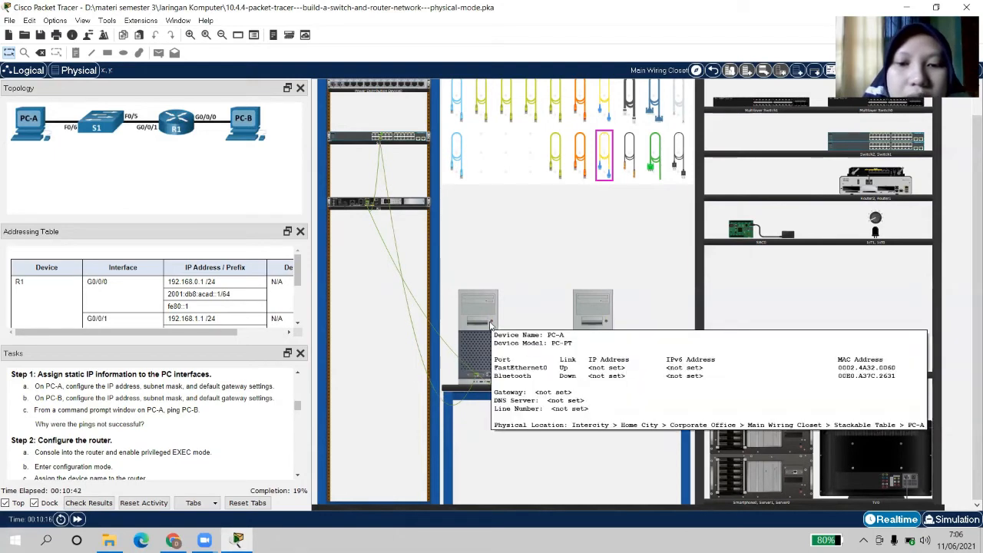
Open PC-A's Desktop IP Configuration, set it always on top, and shift it right
left_click(478, 340)
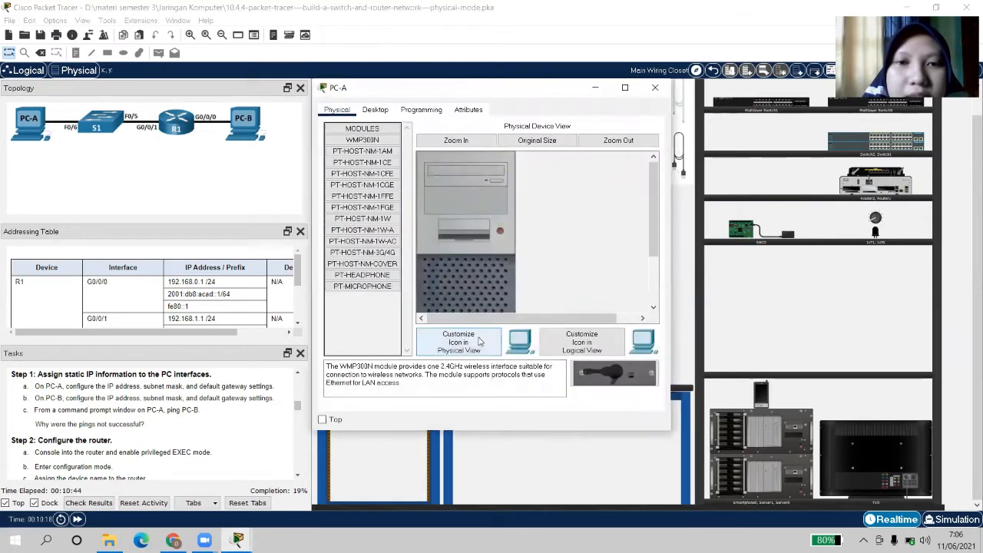
left_click(375, 110)
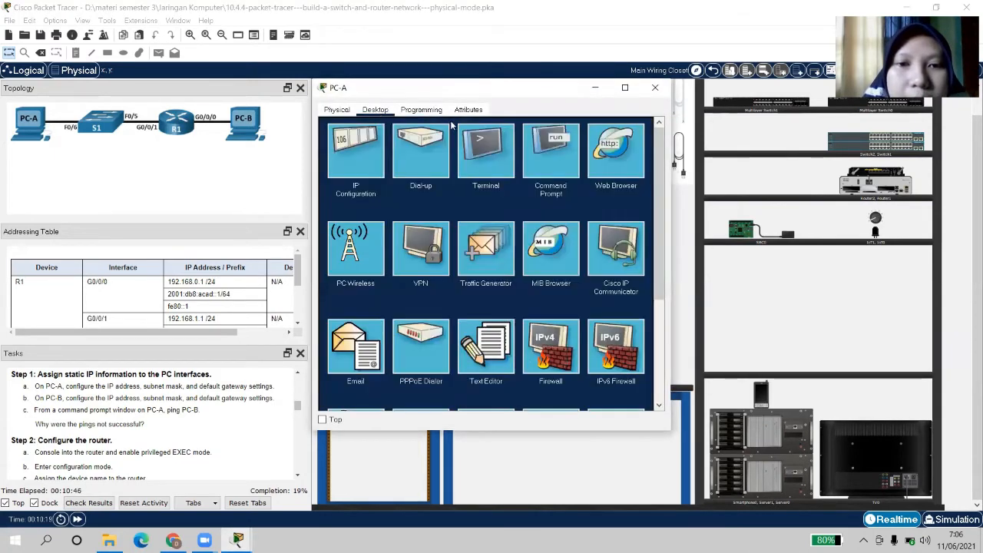
left_click(341, 164)
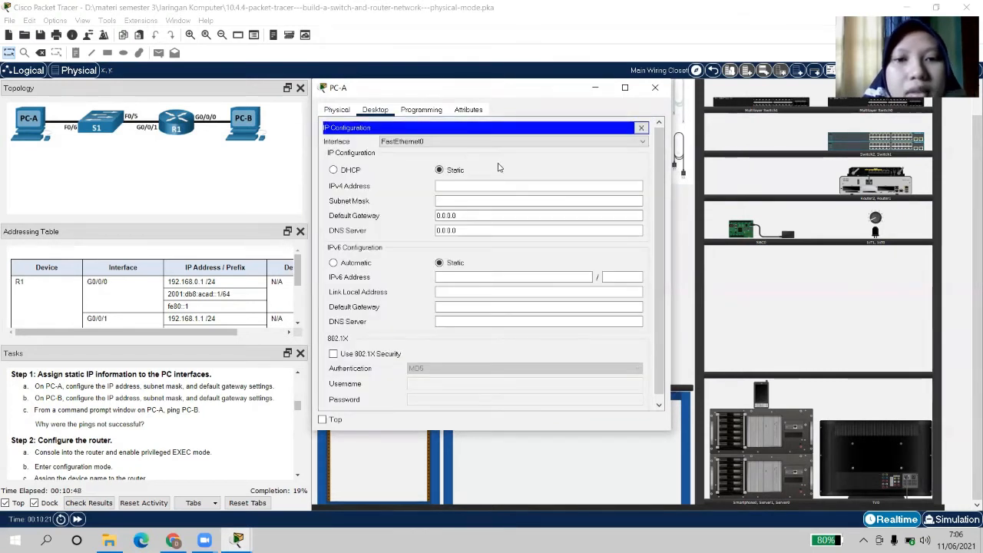
left_click(471, 188)
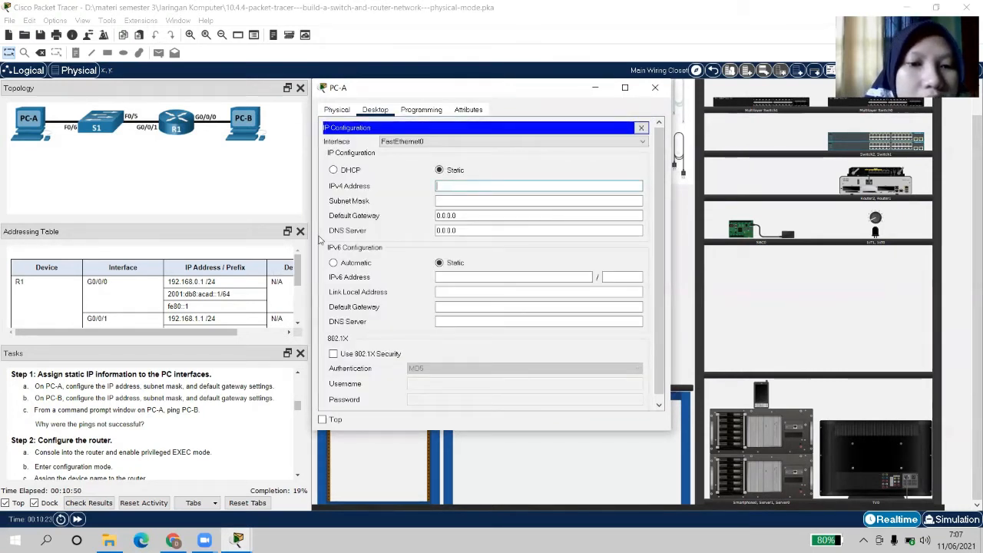
left_click(297, 324)
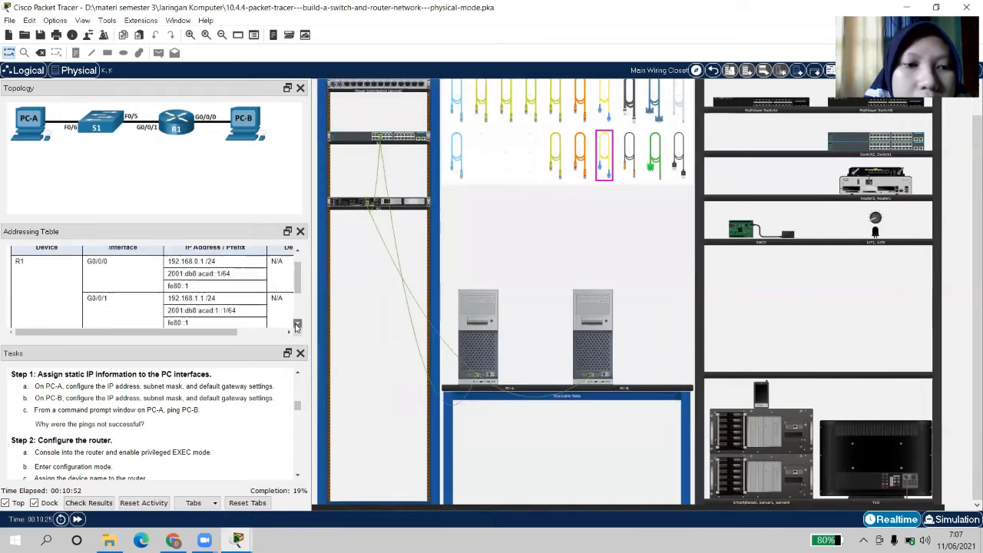
left_click(297, 324)
left_click(297, 324)
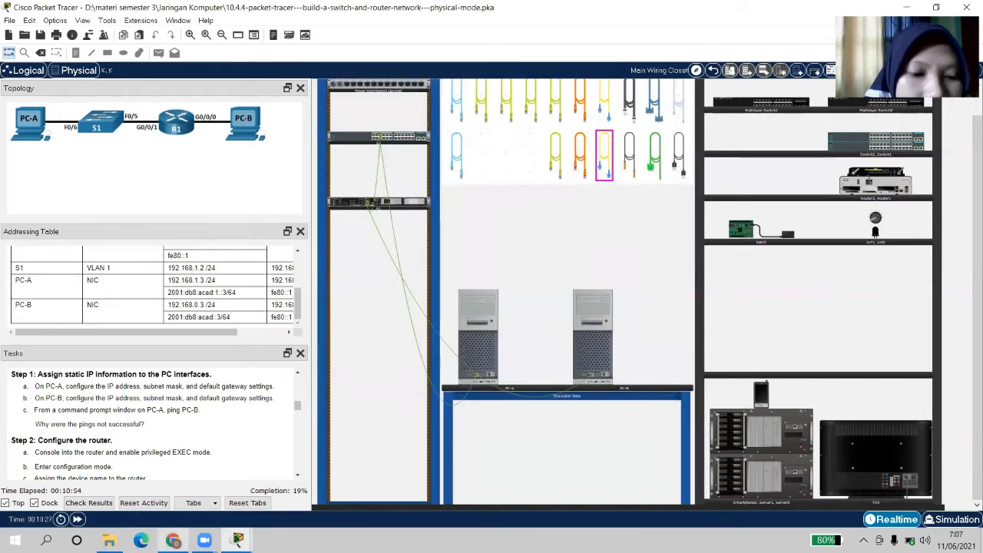
mouse_move(244, 539)
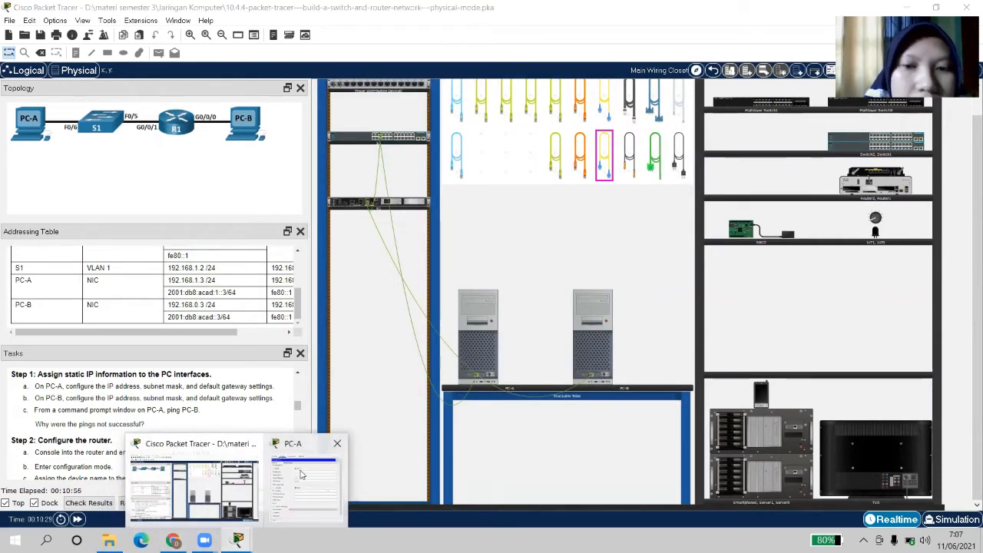
left_click(303, 475)
left_click(323, 419)
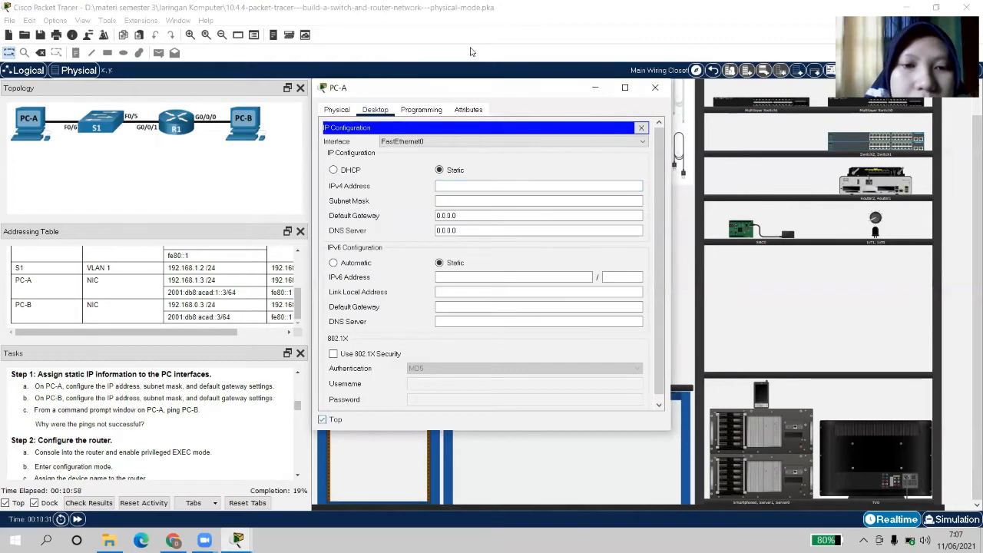
left_click_drag(473, 92, 507, 94)
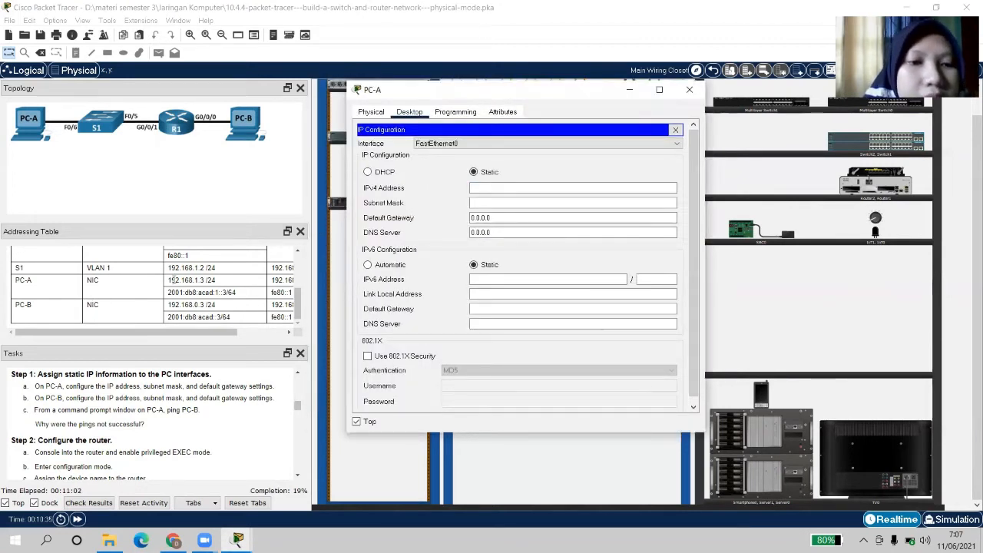
Scroll the Addressing Table to show PC-A's address rows
scroll(283, 303, "up", 5)
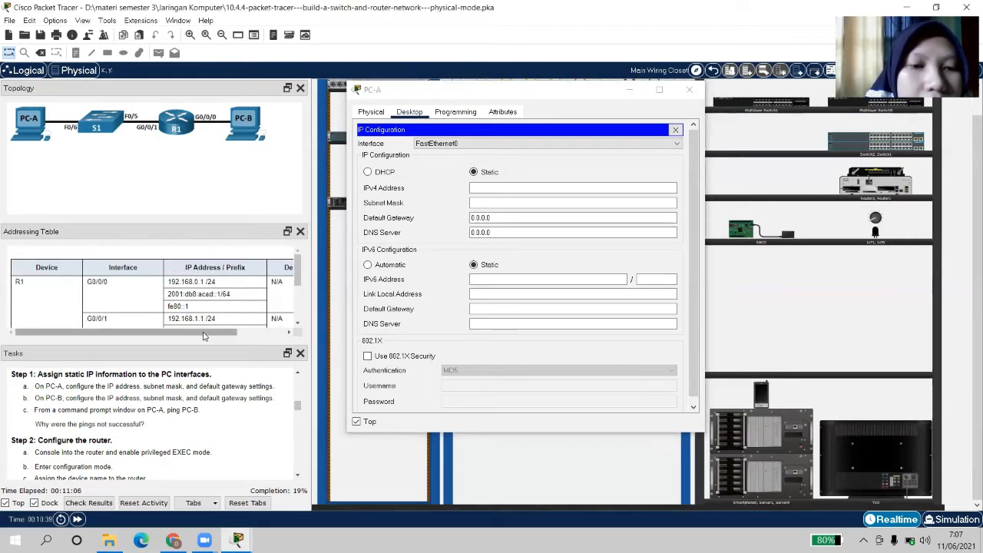
left_click_drag(208, 333, 177, 336)
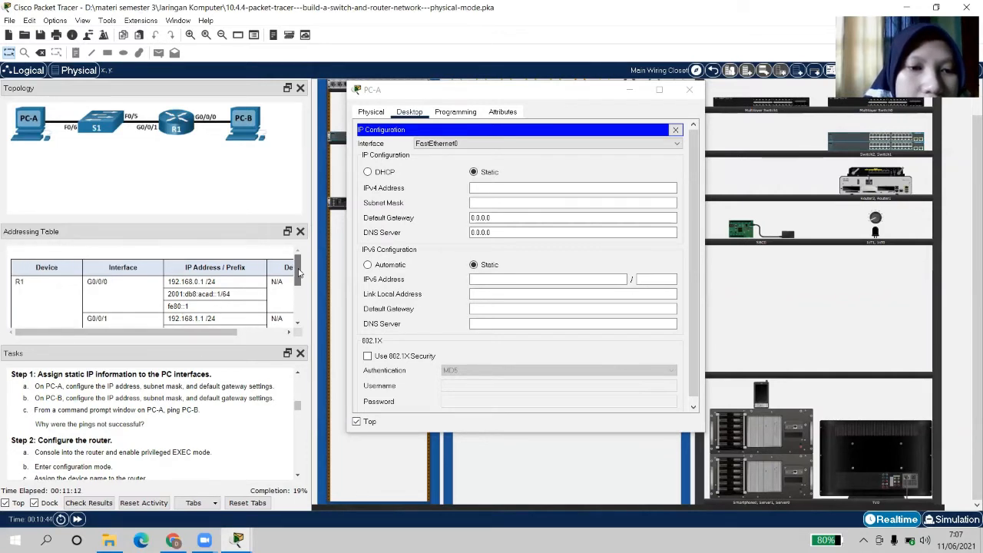
left_click_drag(298, 269, 302, 327)
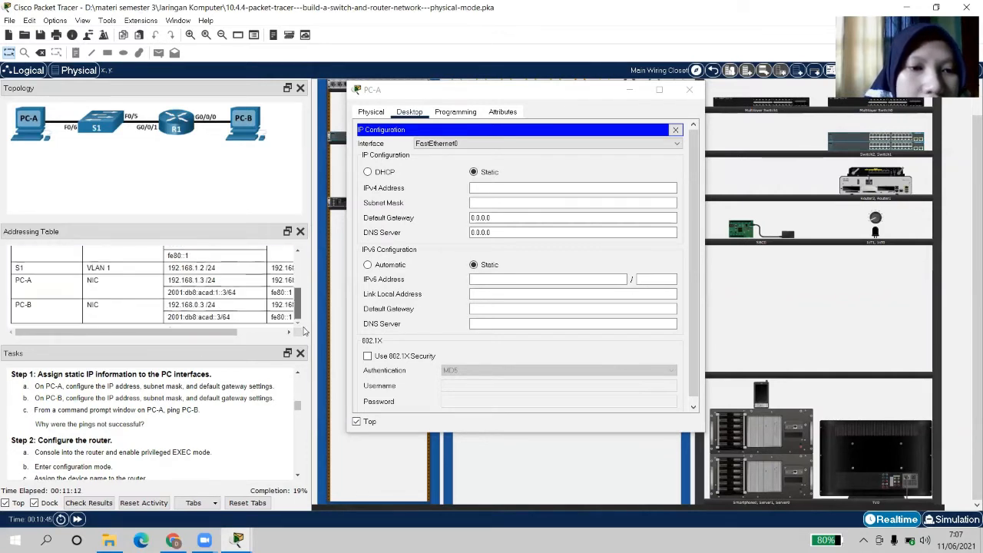
Set PC-A to 192.168.1.3, mask 255.255.255.0, default gateway 192.168.1.1
left_click(503, 188)
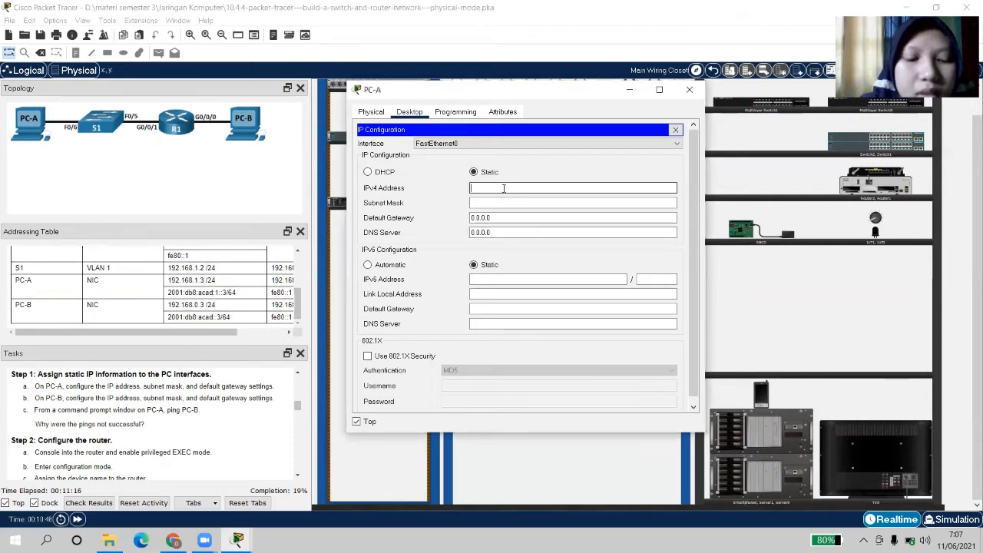
type("192")
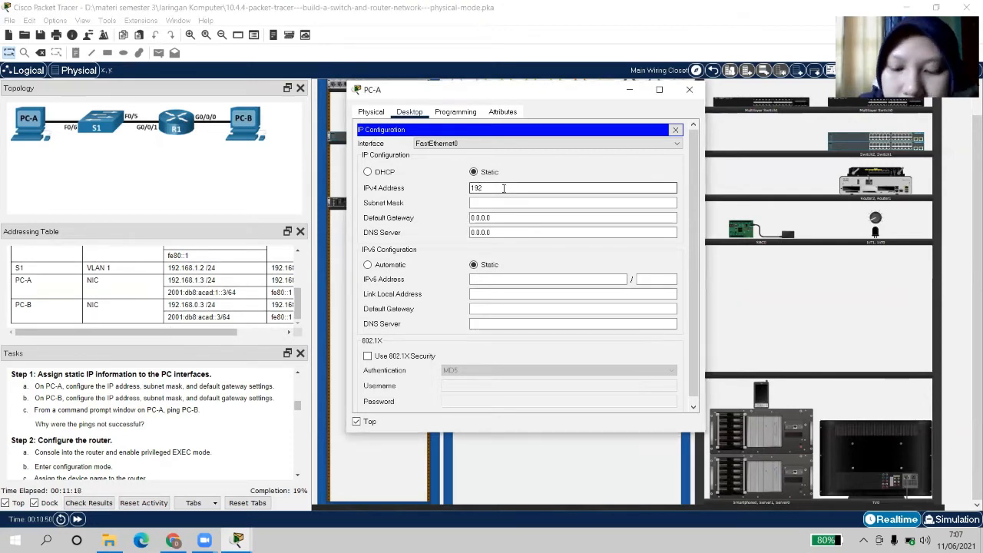
type(".168")
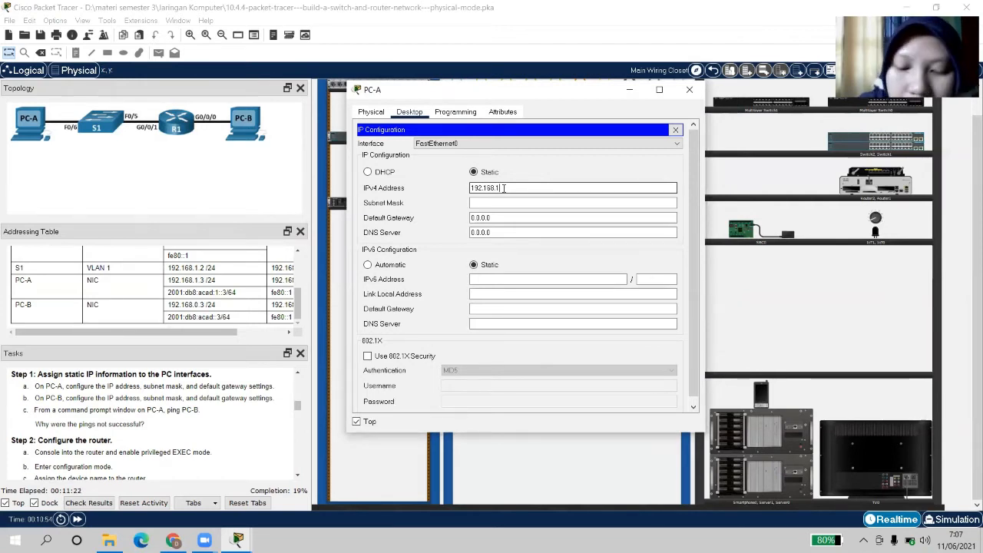
type(".1")
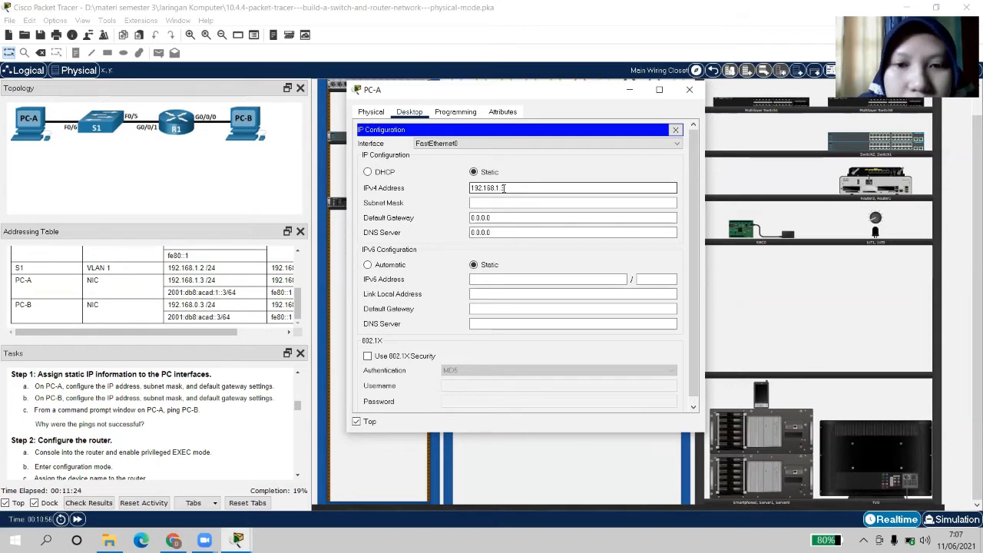
type(".3")
left_click(492, 204)
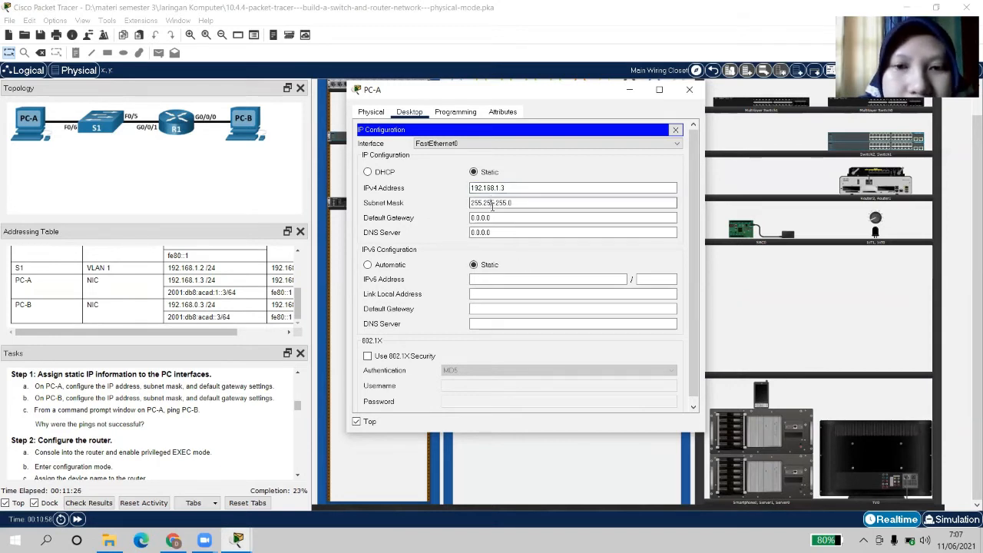
left_click(502, 218)
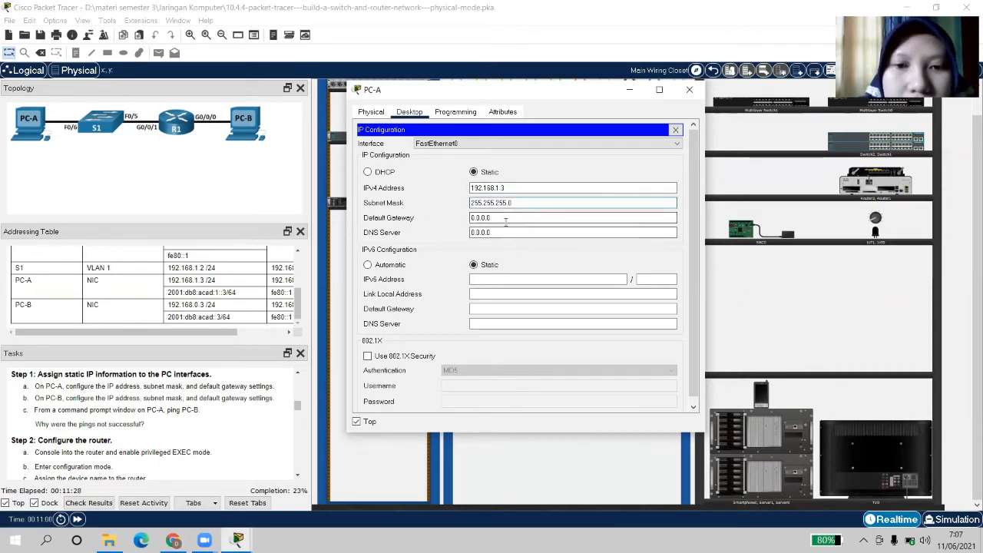
key("BackSpace")
key("BackSpace")
key("BackSpace")
key("BackSpace")
key("BackSpace")
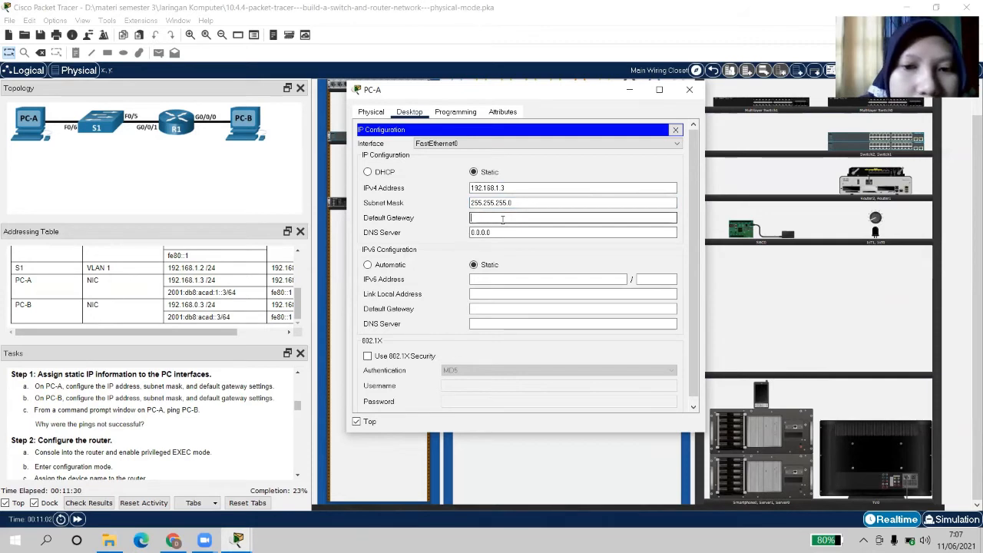
left_click_drag(226, 338, 256, 318)
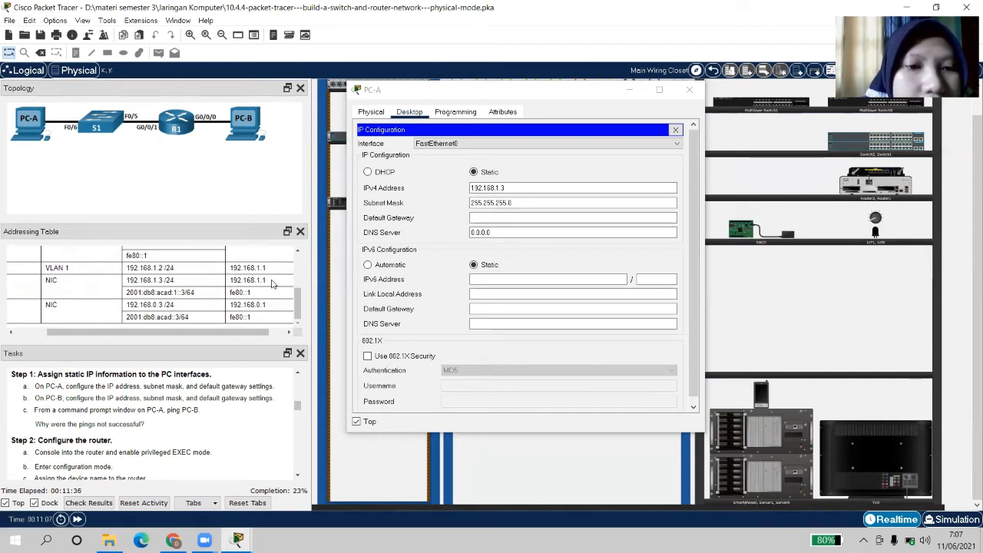
left_click(509, 219)
type("19")
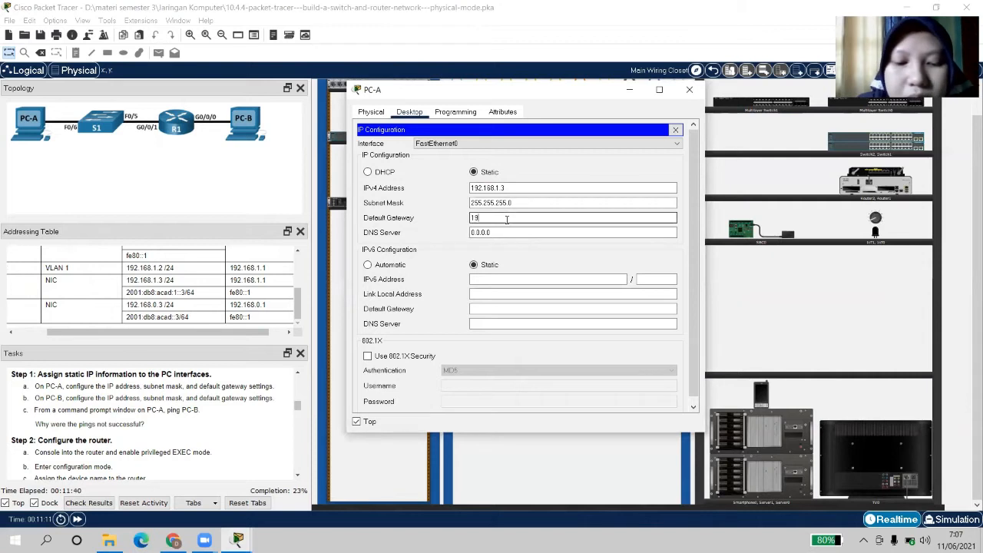
type("2.168")
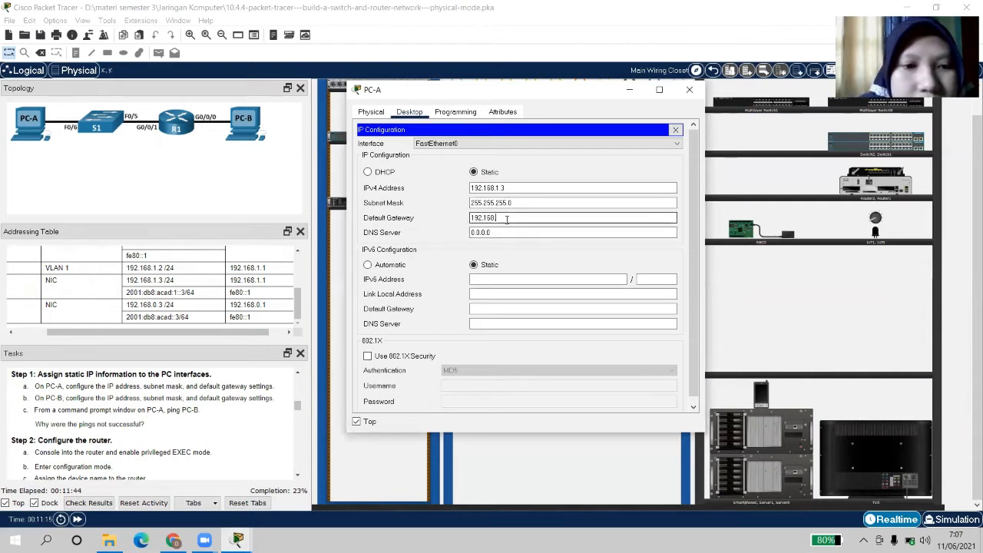
type("0.")
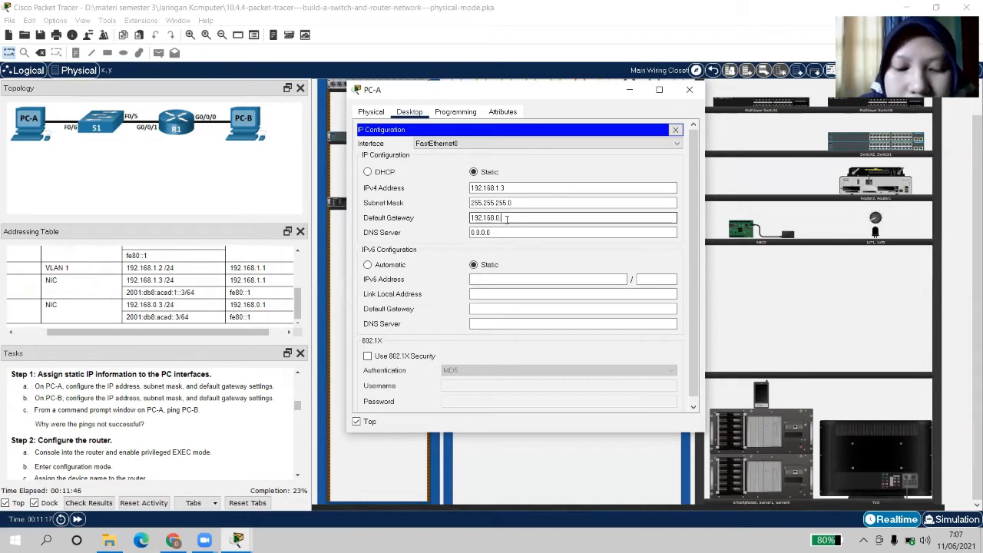
type("0")
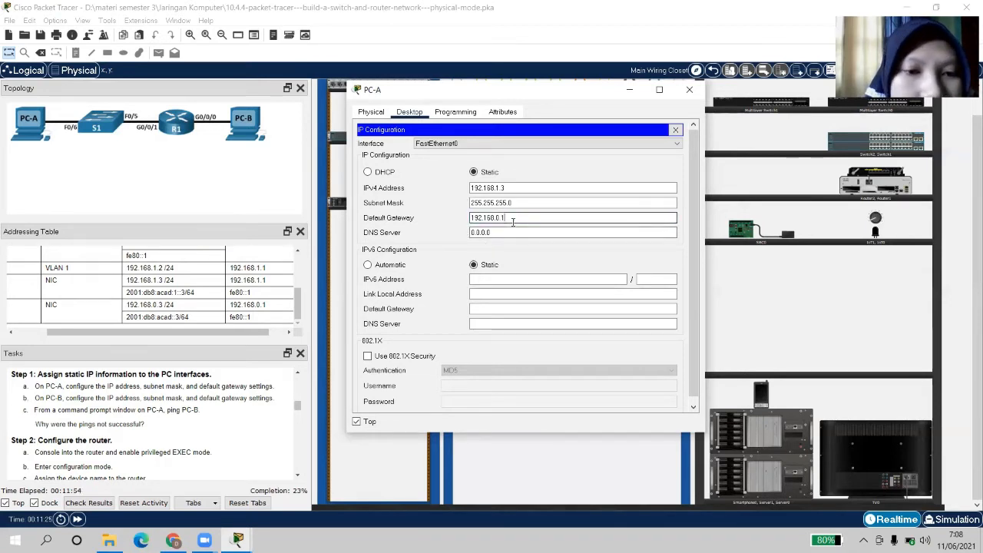
left_click(513, 229)
left_click(498, 218)
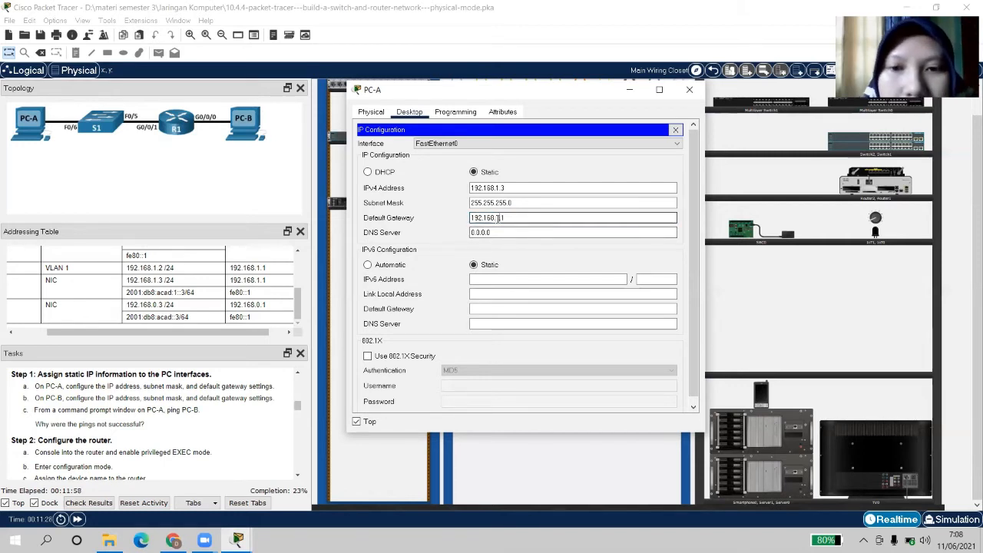
left_click(524, 278)
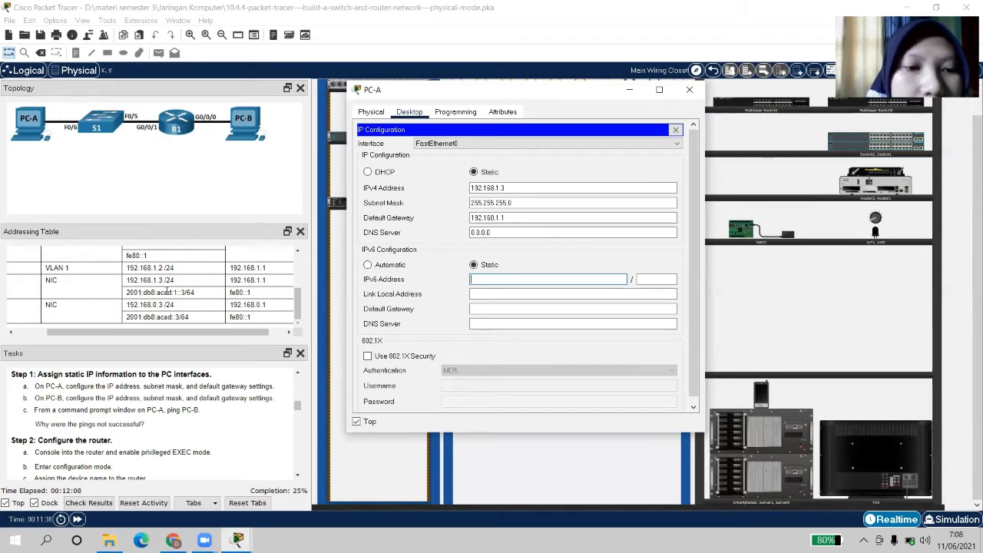
Enter PC-A's IPv6 address 2001:db8:acad:1::3 with prefix length 64
left_click(484, 279)
type("2")
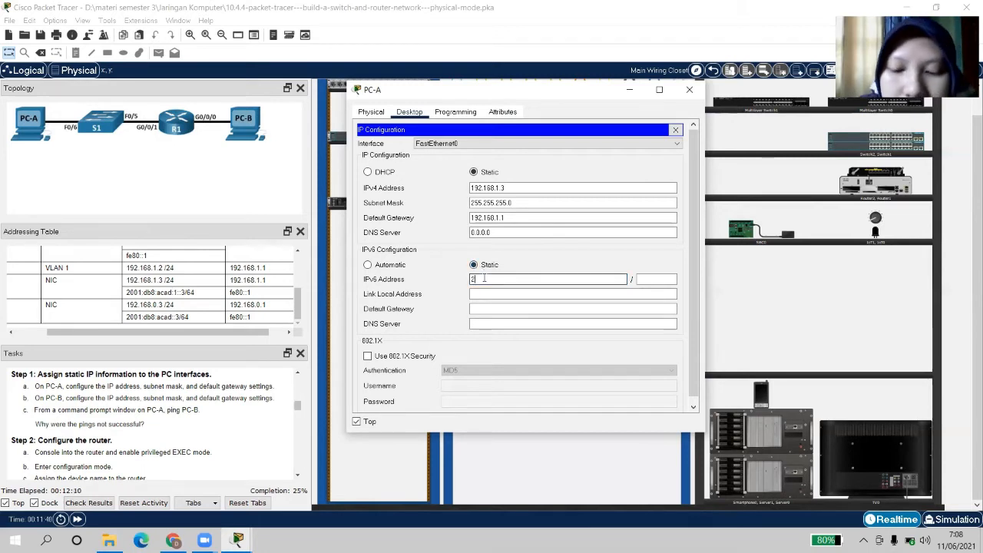
type("001:db8")
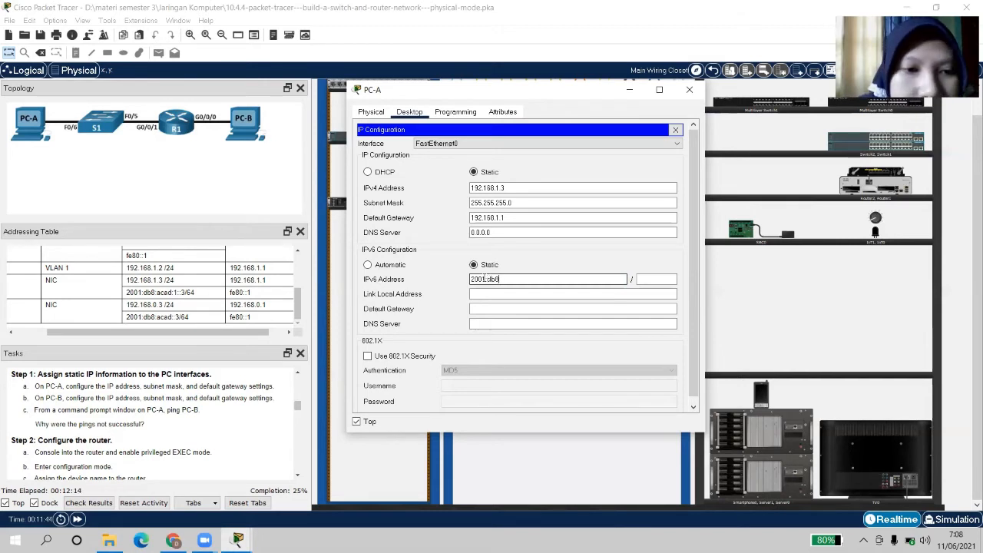
type(":aca")
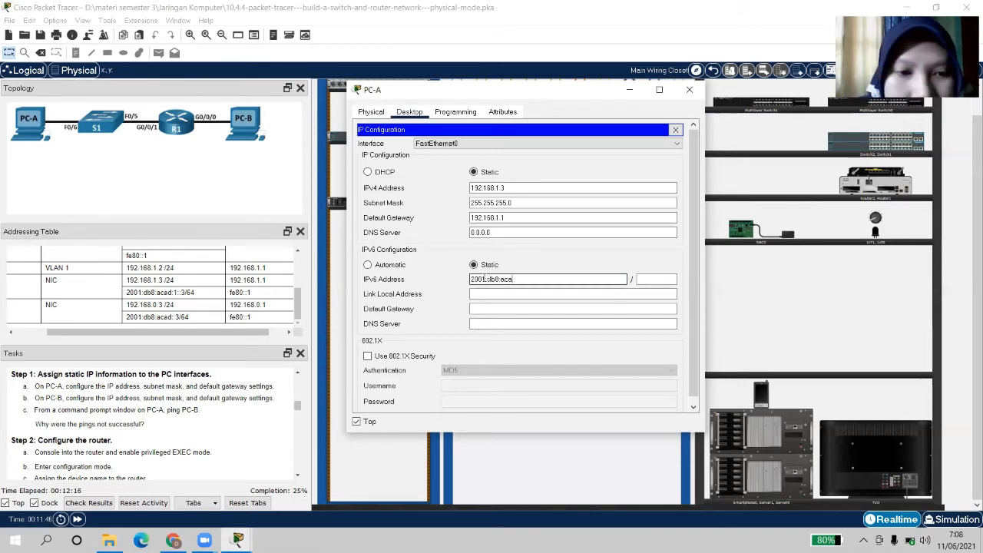
type("d:1:")
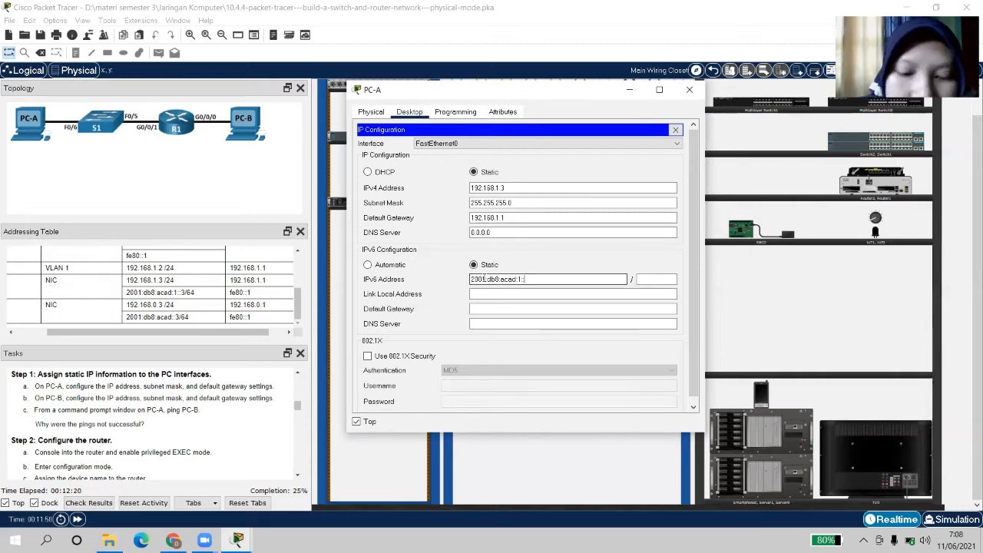
type("3")
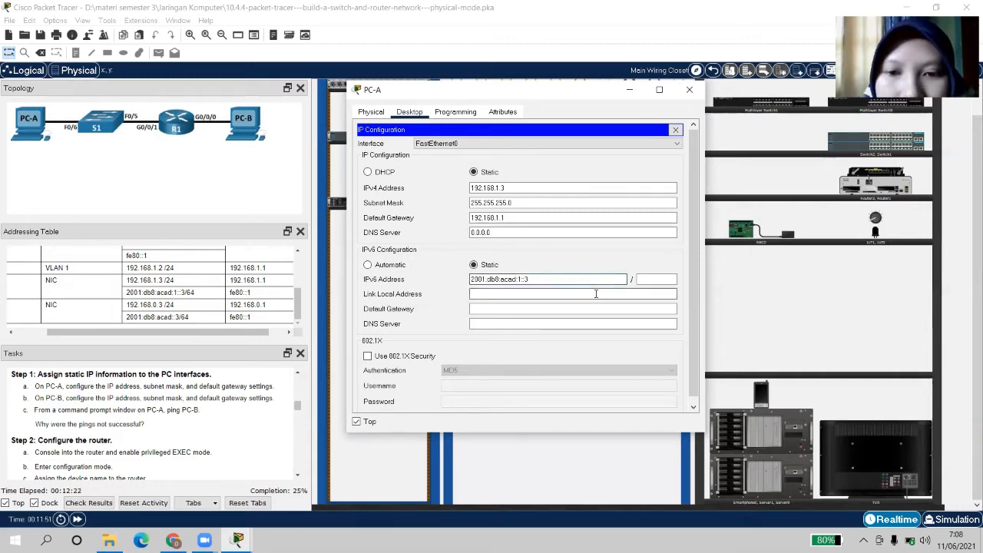
left_click(651, 280)
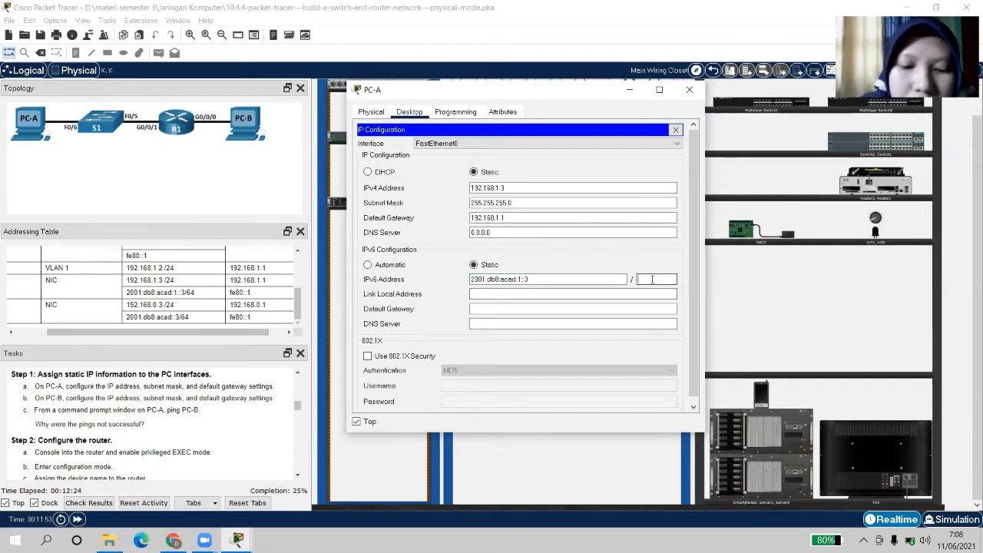
type("64")
left_click(559, 294)
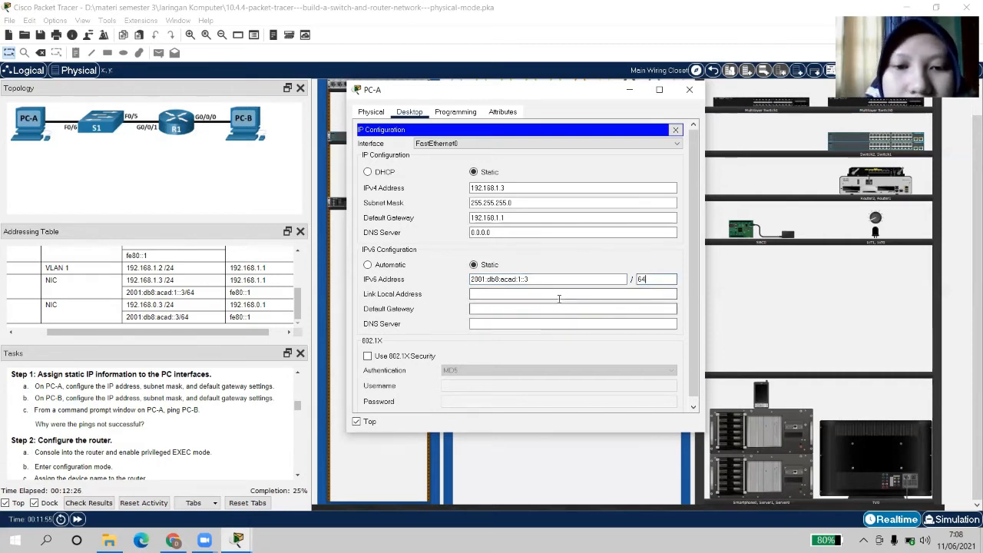
Set PC-A's IPv6 default gateway to fe80::1
left_click(525, 308)
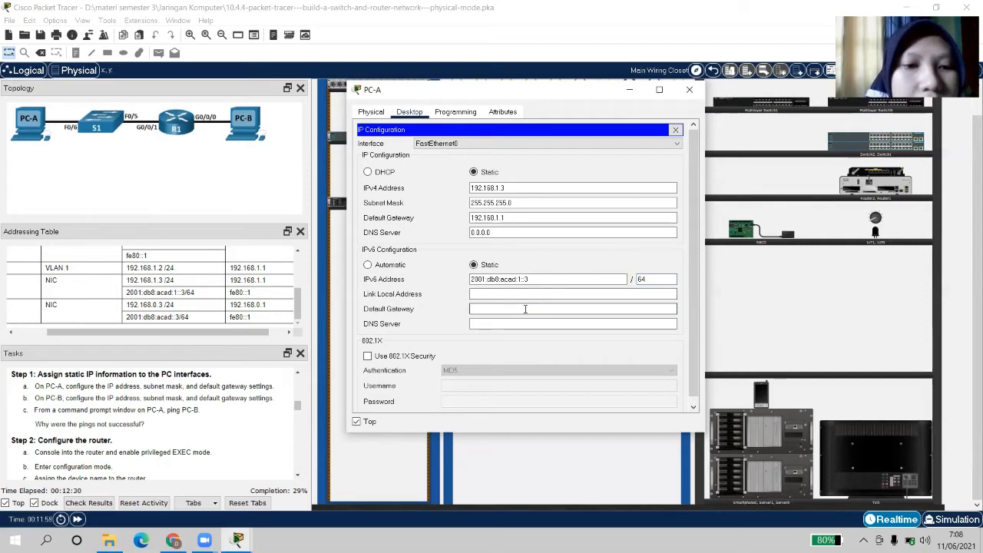
type("fe8")
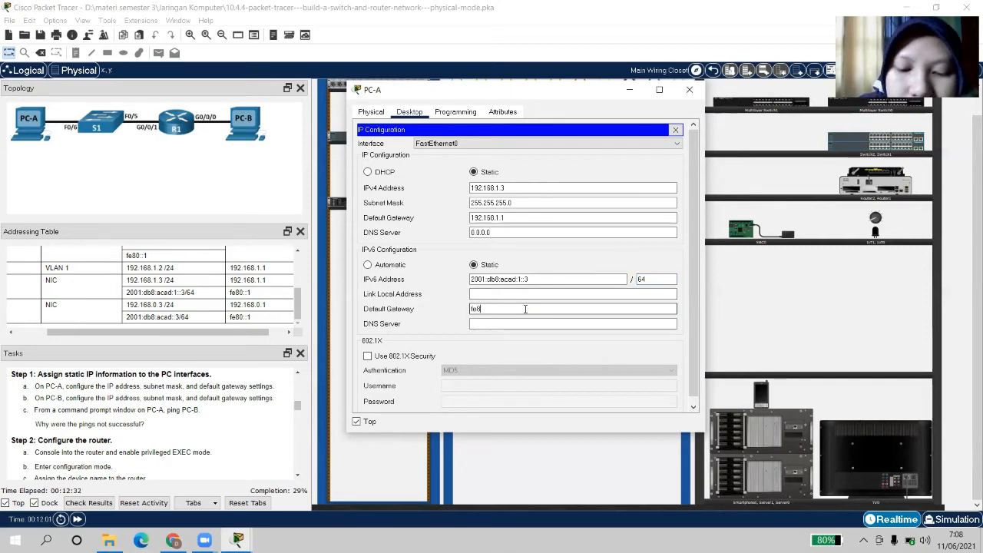
type("0")
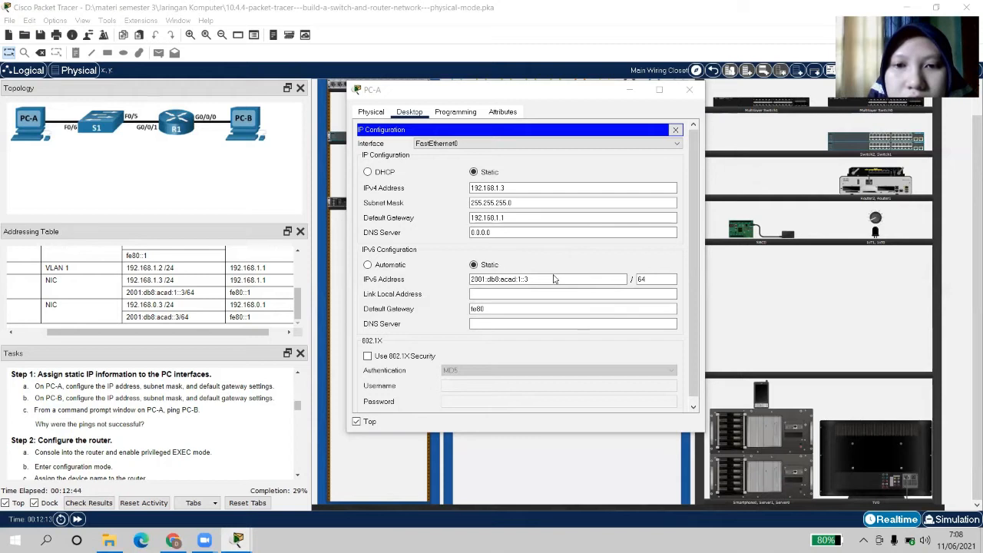
key("BackSpace")
key("BackSpace")
key("BackSpace")
key("BackSpace")
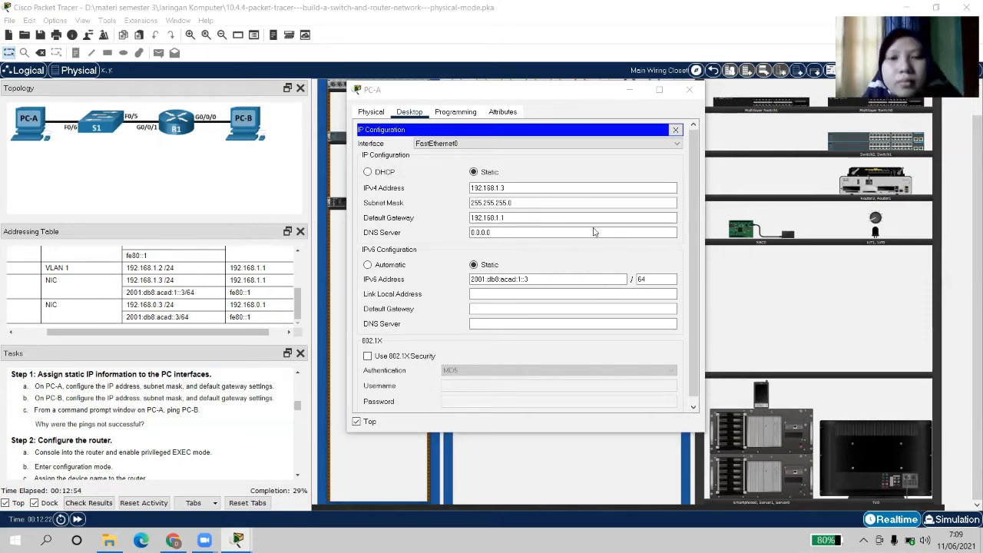
left_click(487, 324)
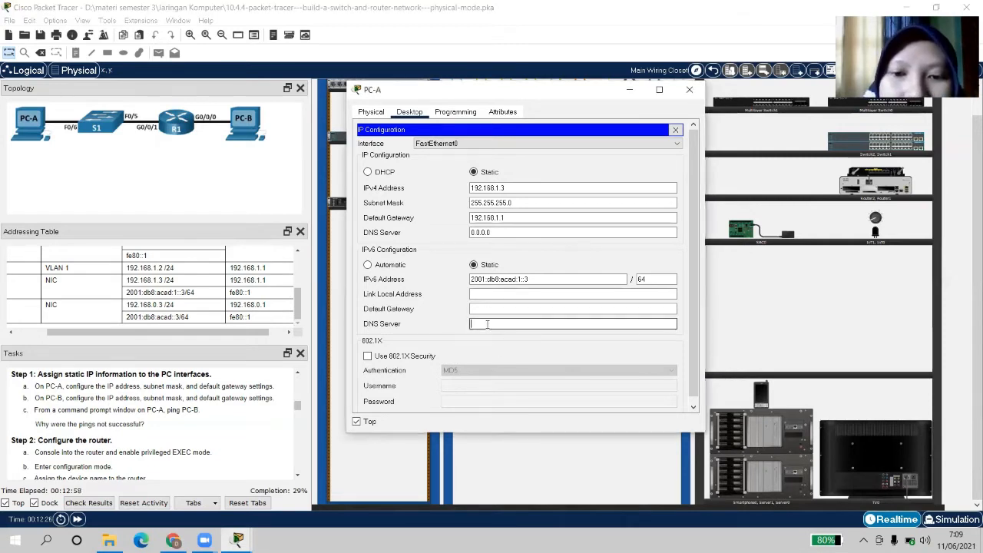
left_click(481, 307)
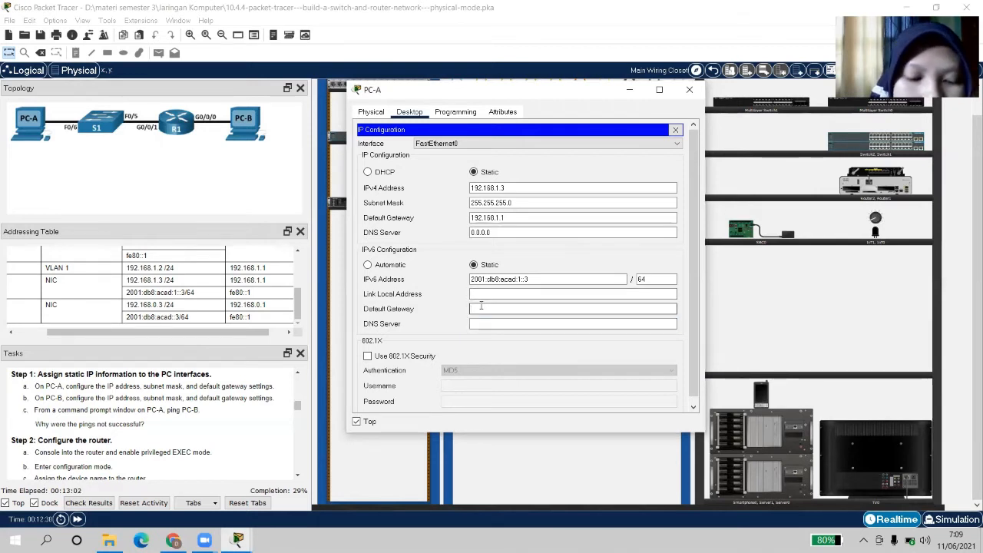
type("fe")
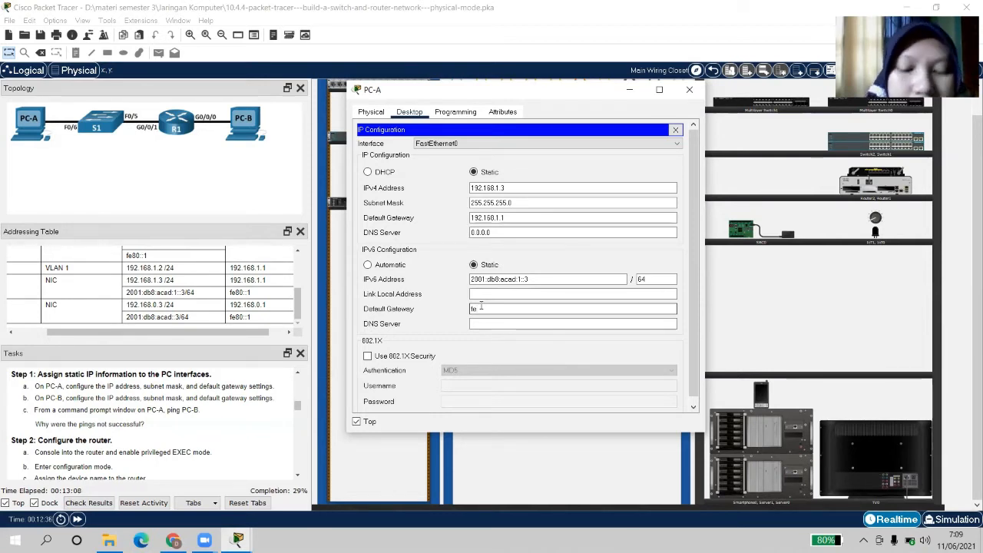
type("80")
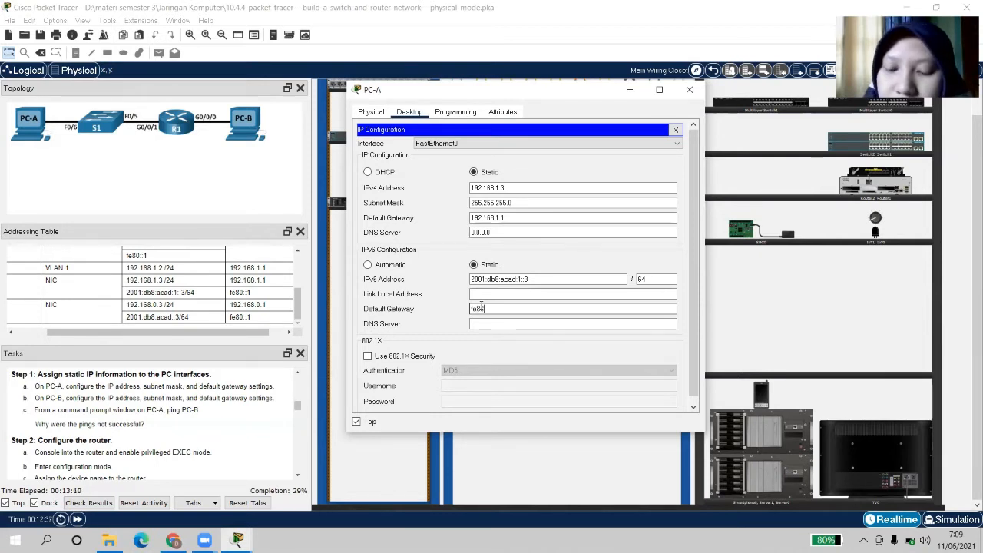
type("::")
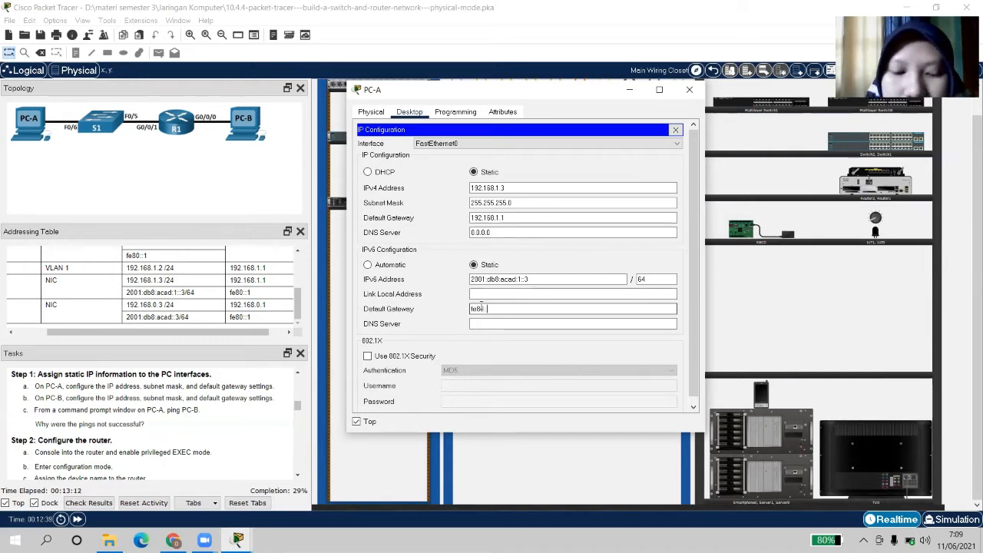
type("1")
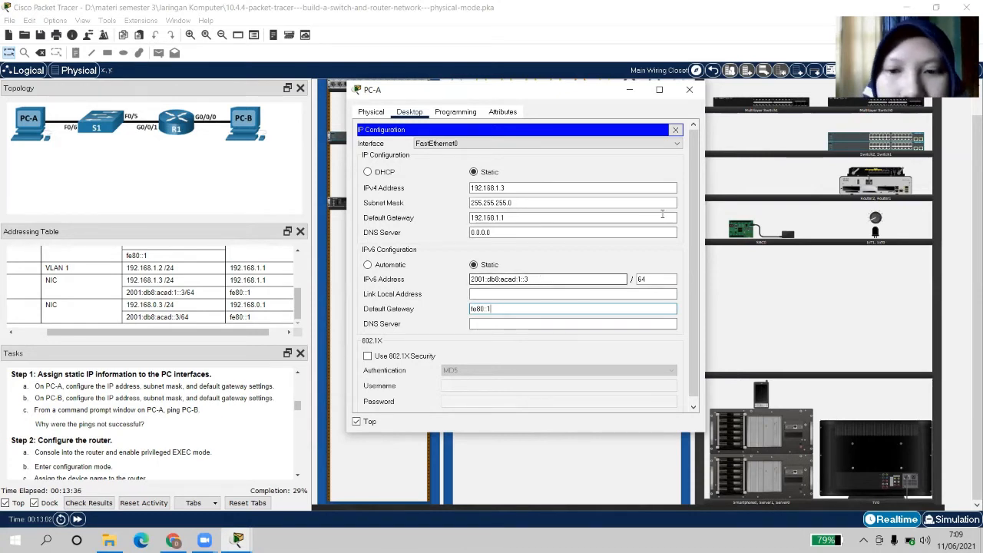
Close PC-A's window and bring up PC-B's IP Configuration on its Desktop
left_click(688, 89)
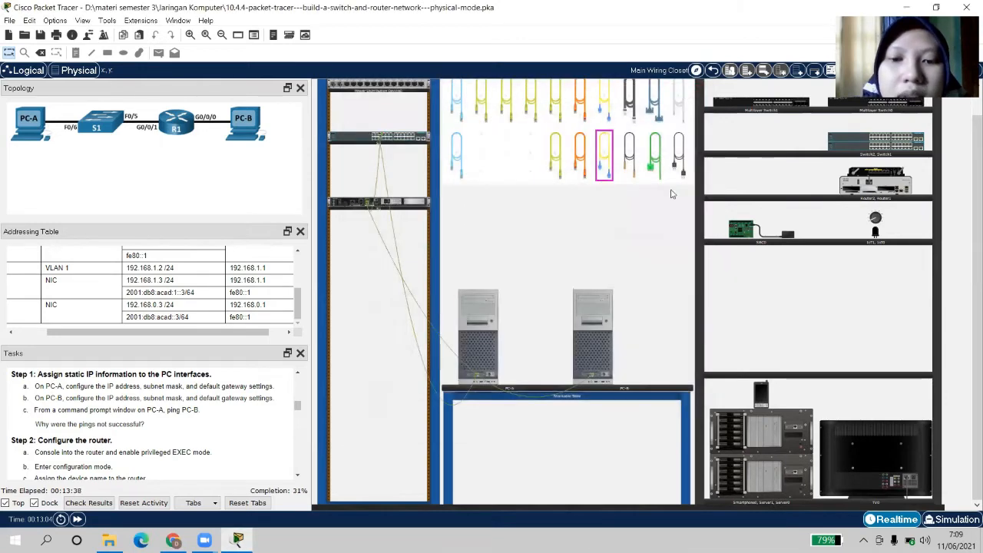
left_click(676, 177)
left_click(595, 351)
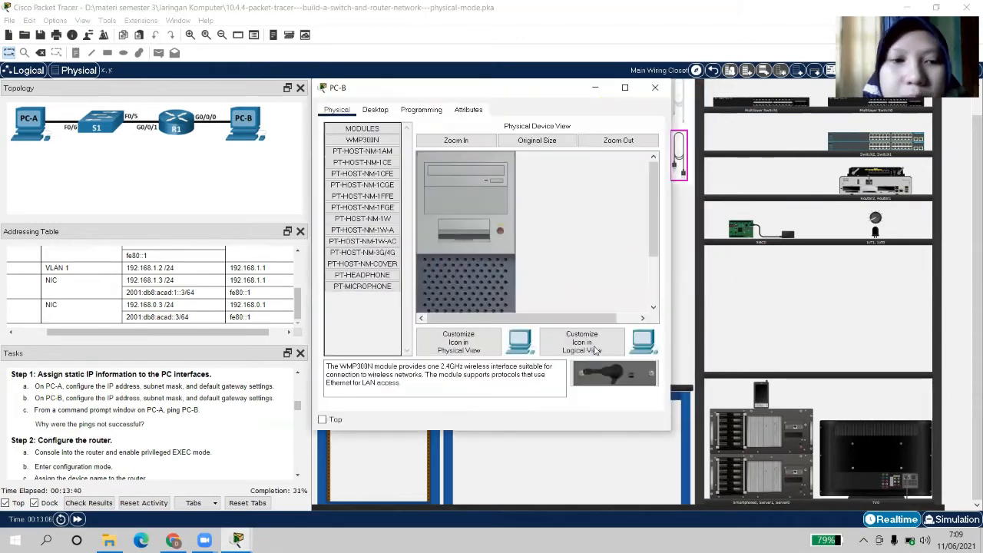
left_click(375, 220)
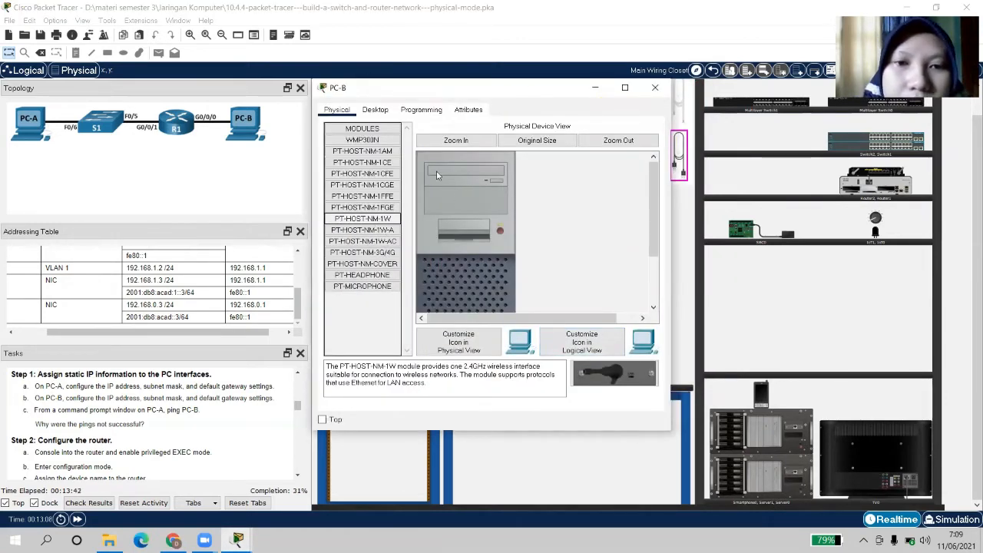
left_click(384, 109)
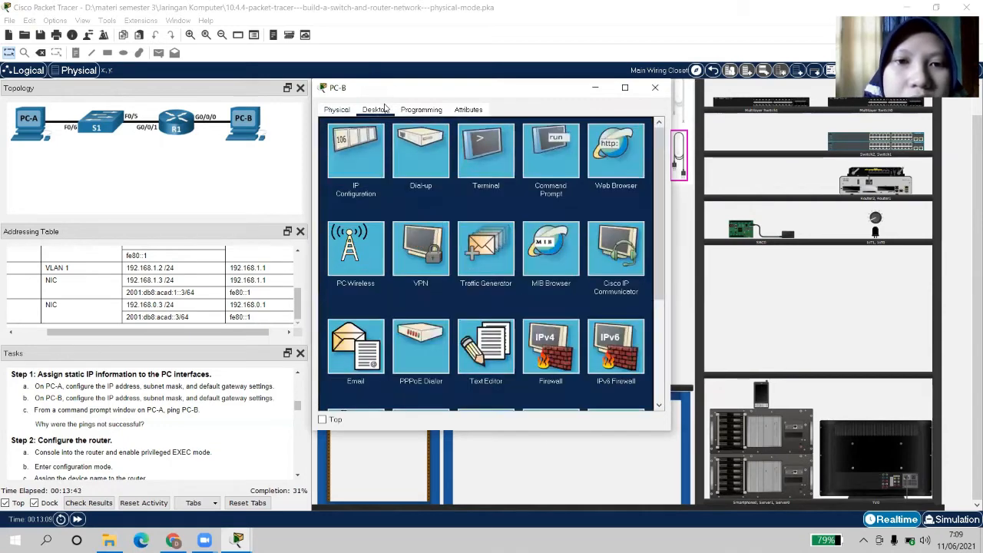
left_click(362, 142)
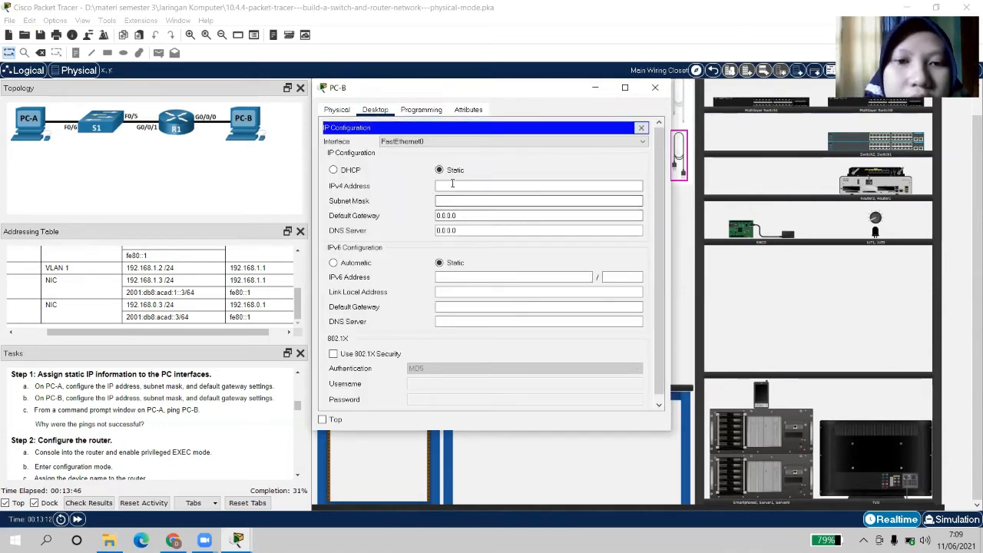
Give PC-B IPv4 192.168.0.3, mask 255.255.255.0 and gateway 198.168.0.1
left_click(452, 183)
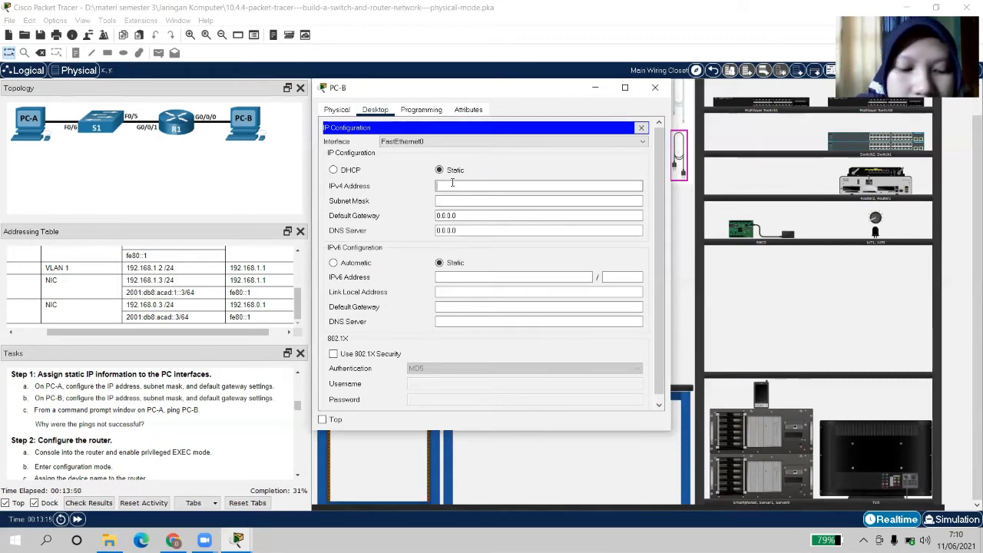
type("192.168.0")
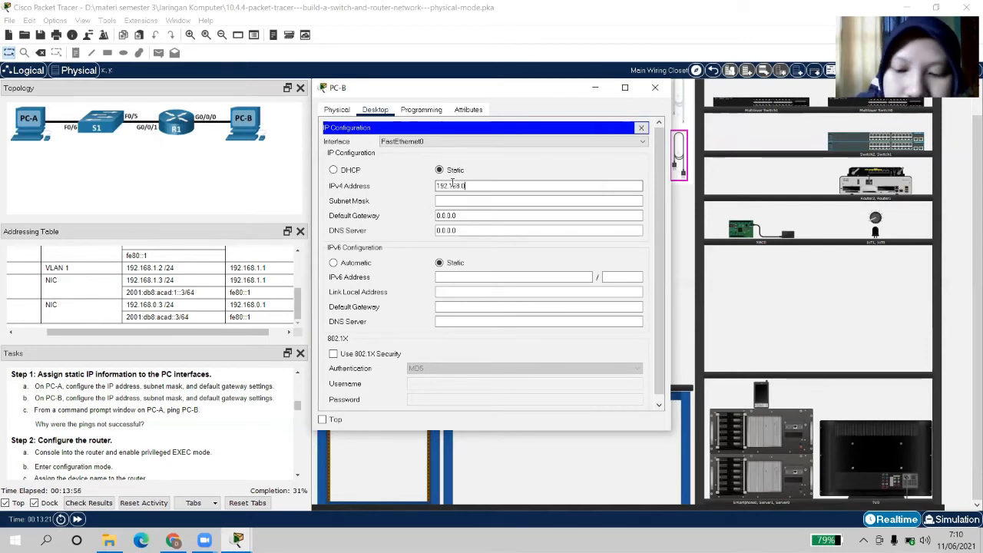
type(".3")
left_click(454, 201)
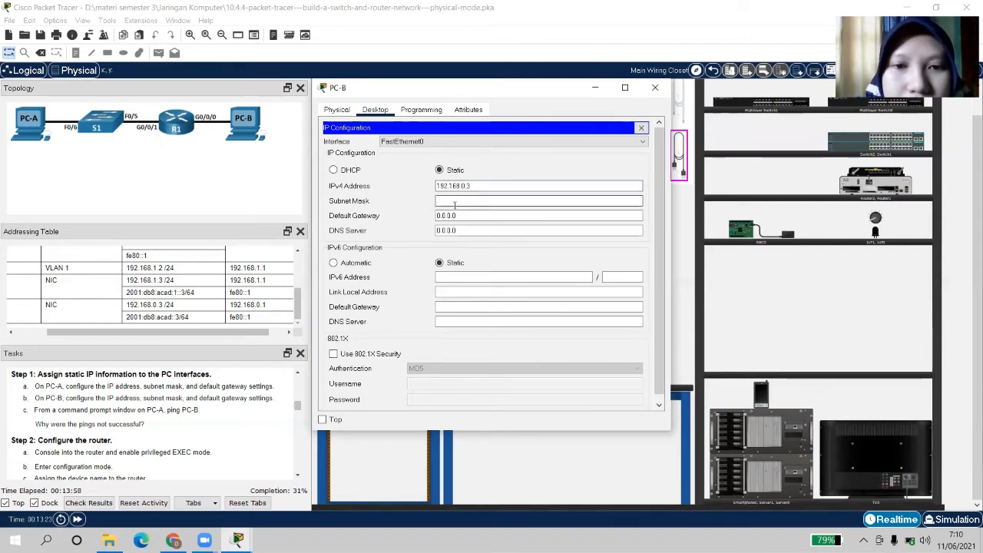
left_click(464, 216)
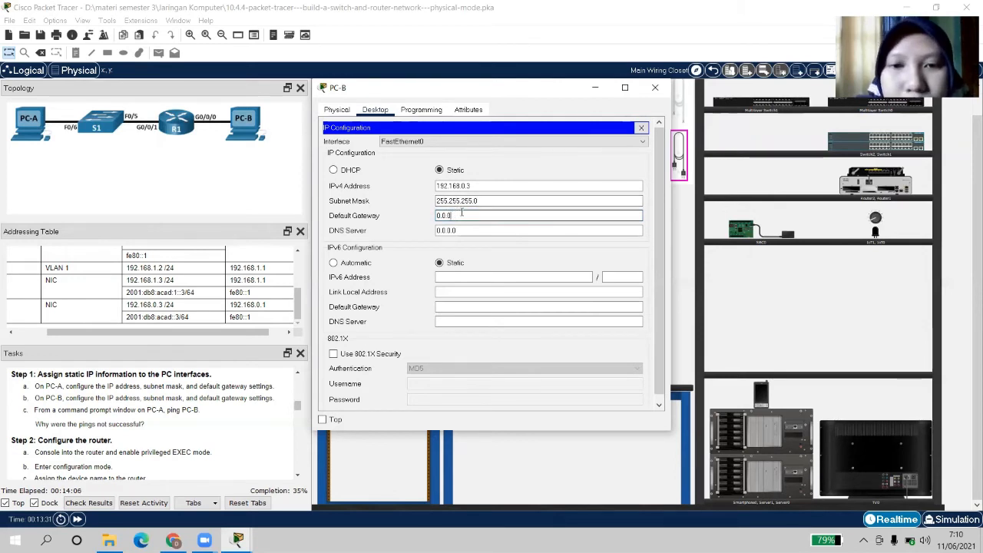
key("BackSpace")
key("BackSpace")
key("BackSpace")
key("BackSpace")
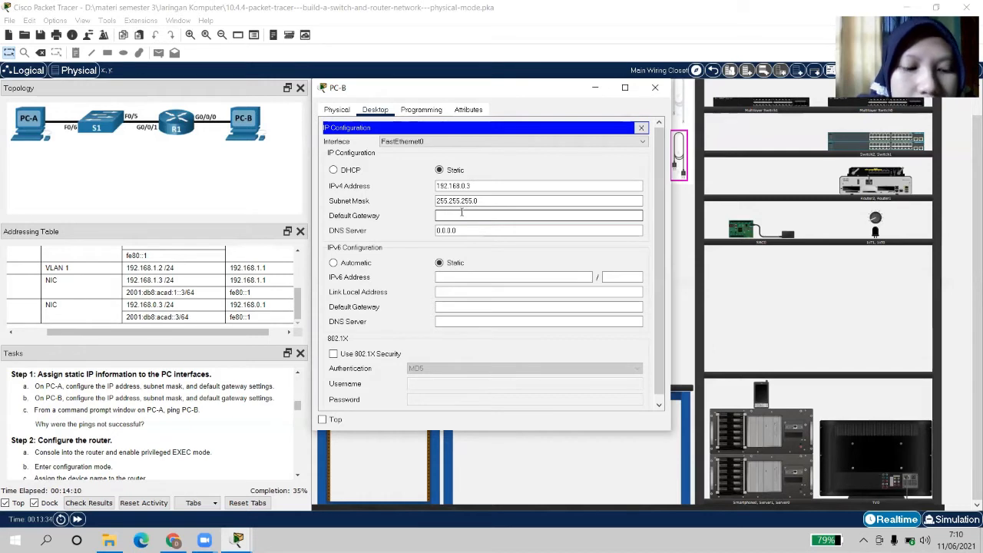
type("198")
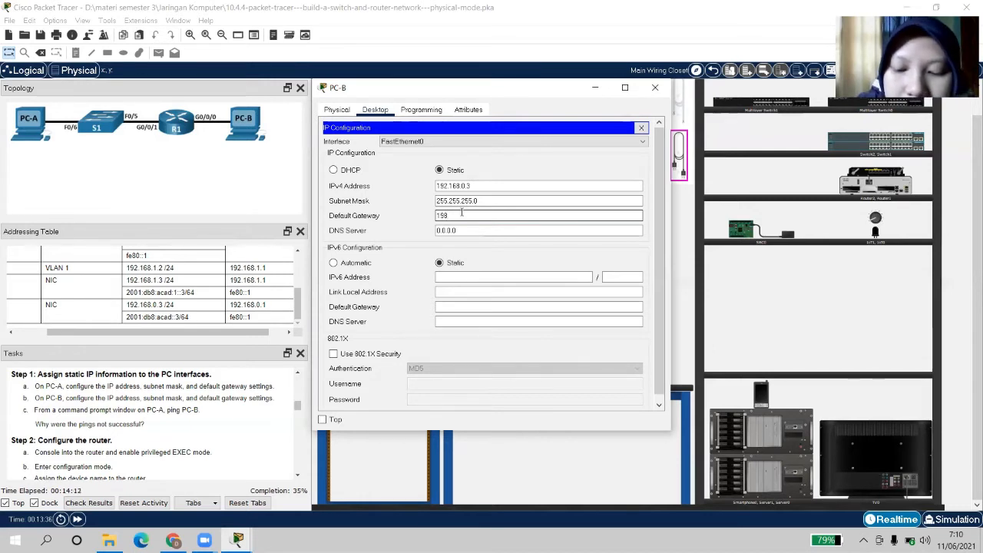
type(".16")
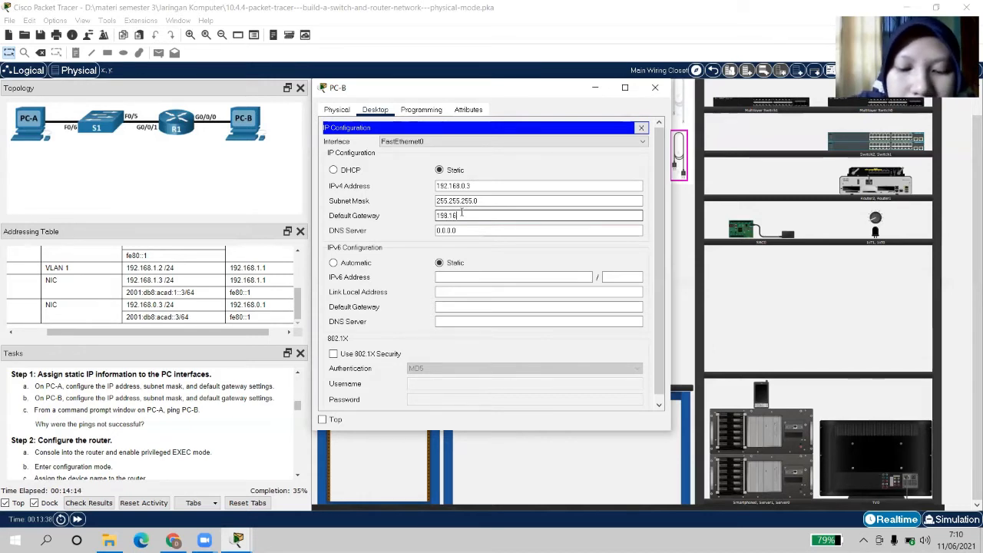
type("8")
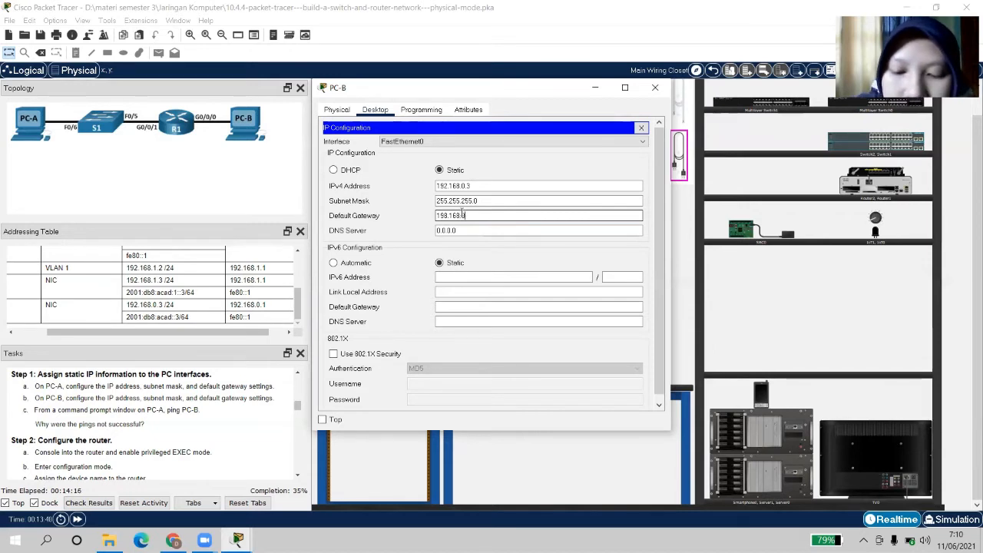
type(".0.1")
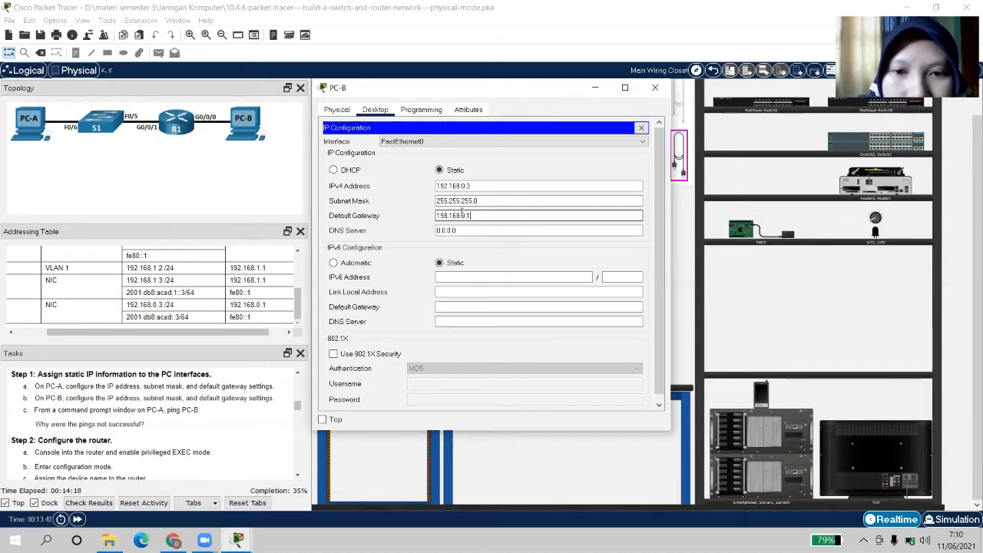
left_click(463, 278)
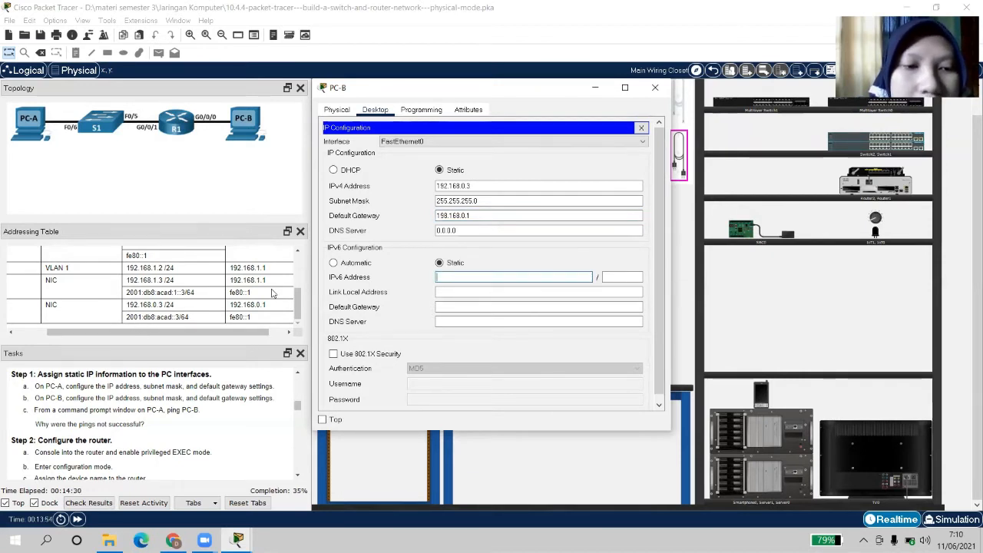
Give PC-B the IPv6 address 2001:db8:acad::3 with a /64 prefix
left_click(452, 277)
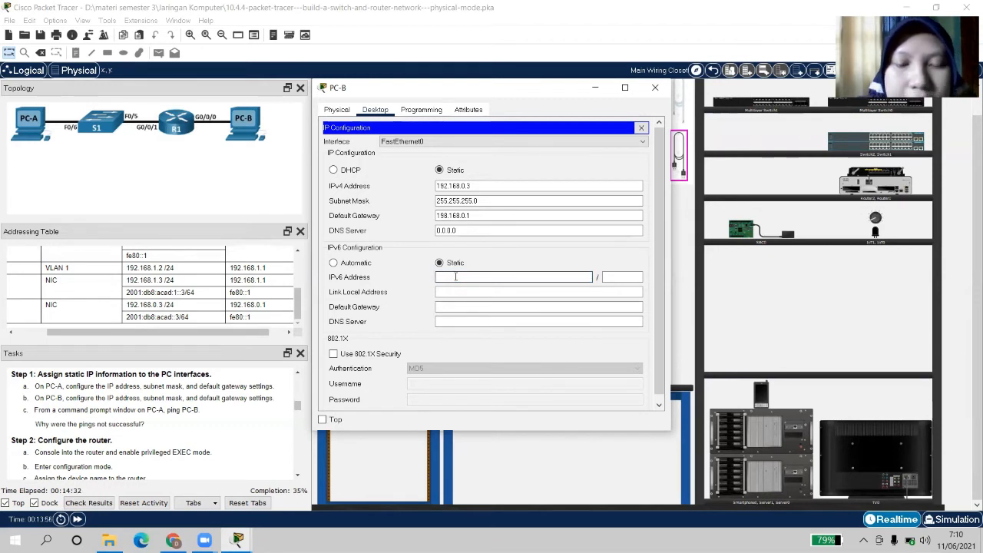
type("2001")
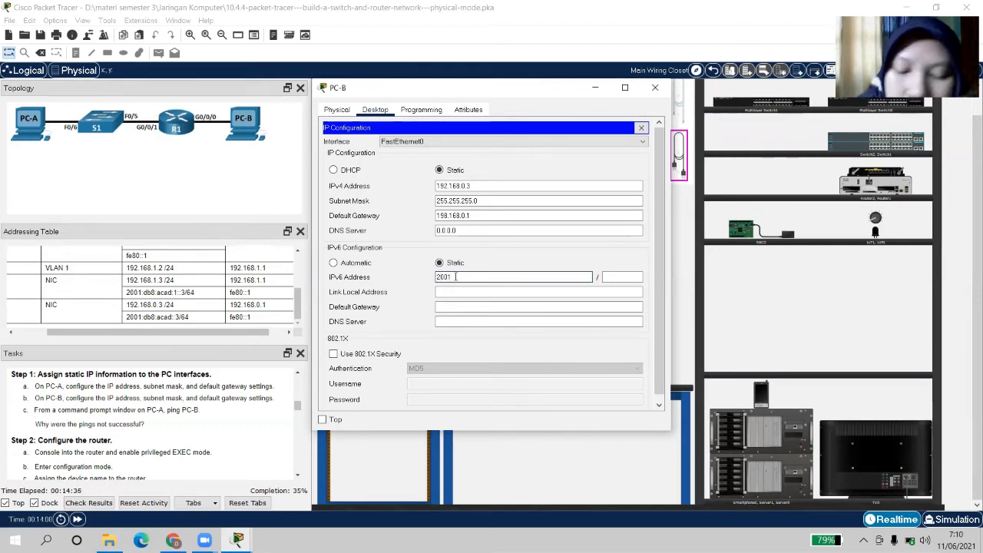
type(":")
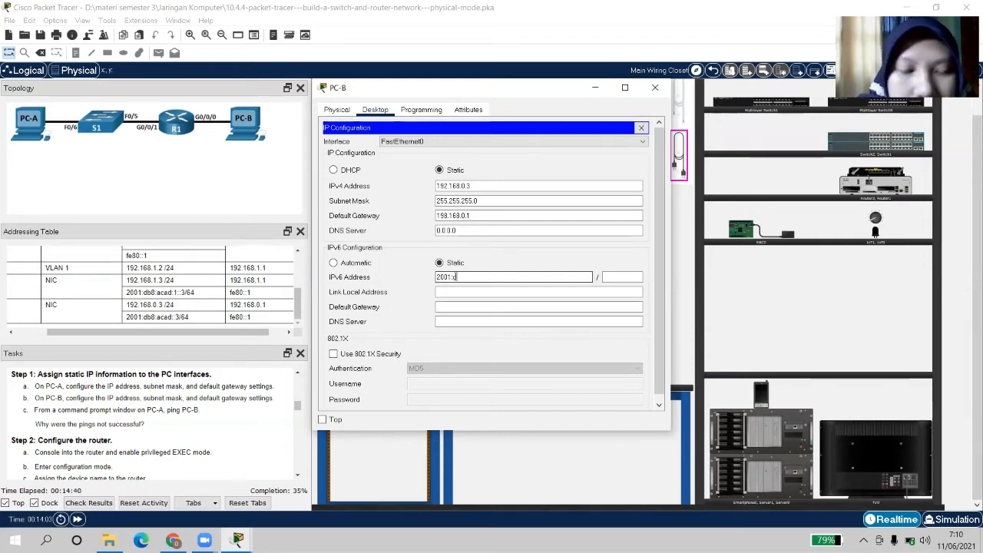
type("db8")
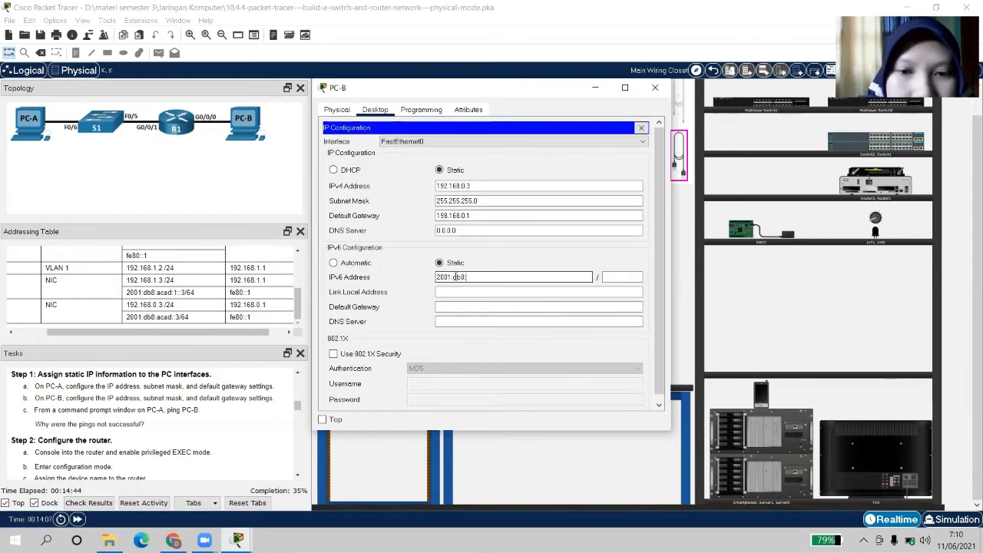
type(":ace")
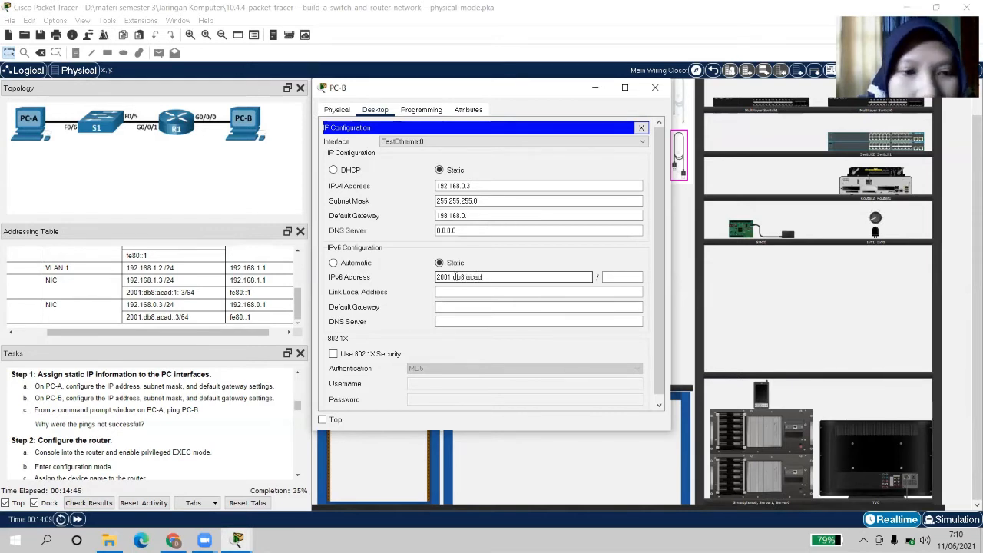
type("d::")
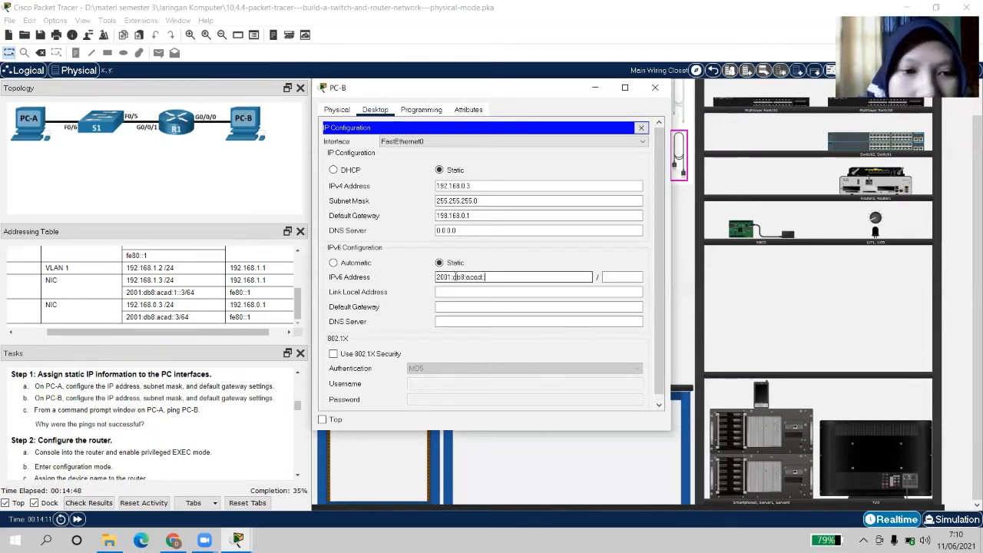
type("3")
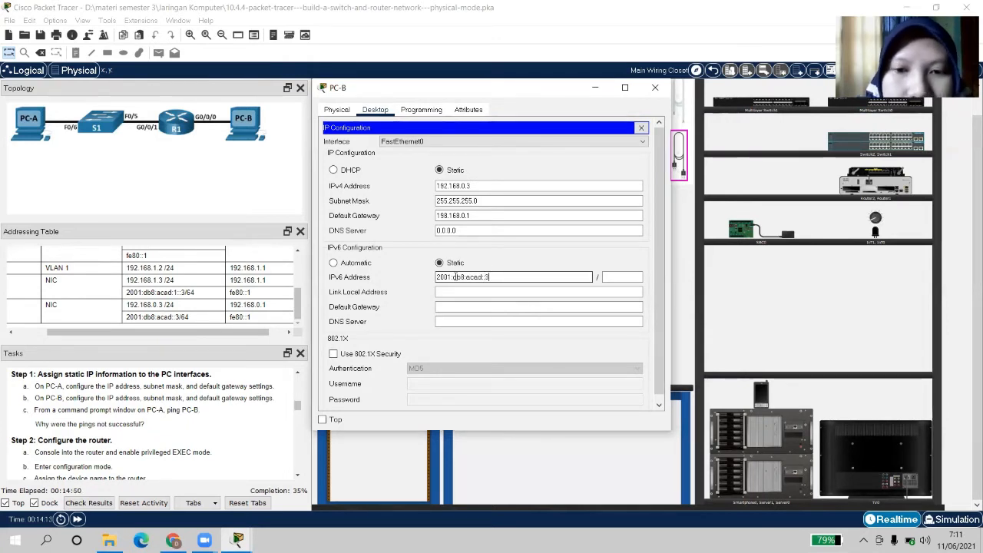
left_click(626, 277)
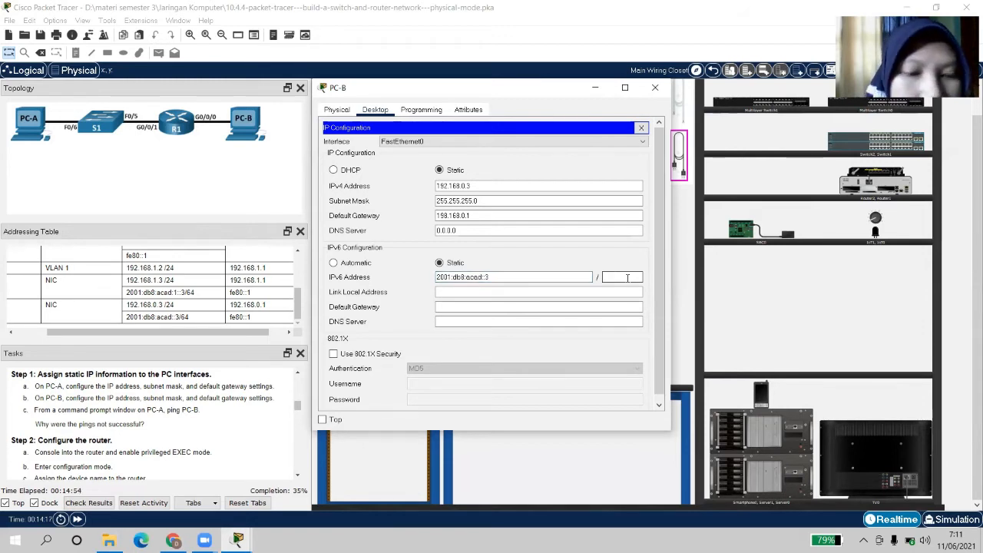
type("64")
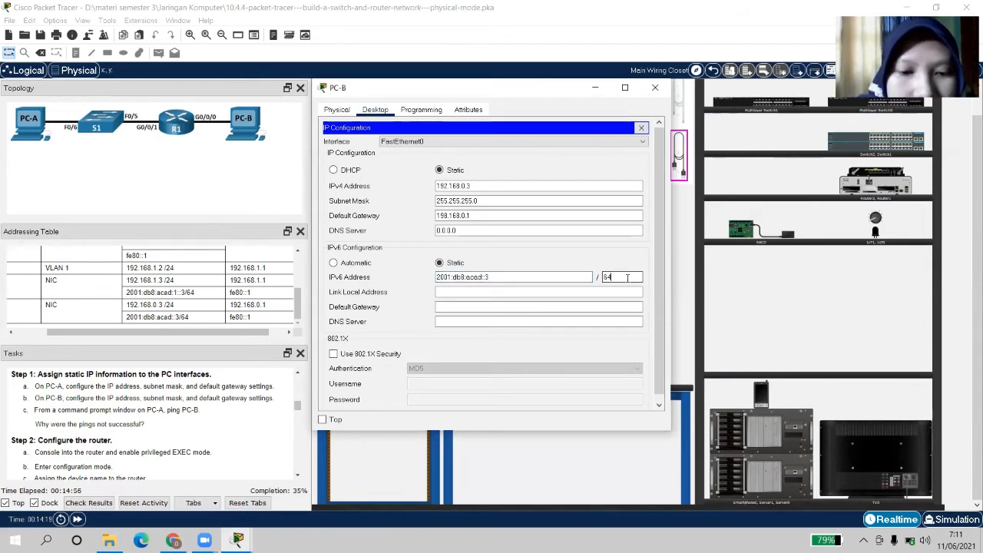
left_click(592, 321)
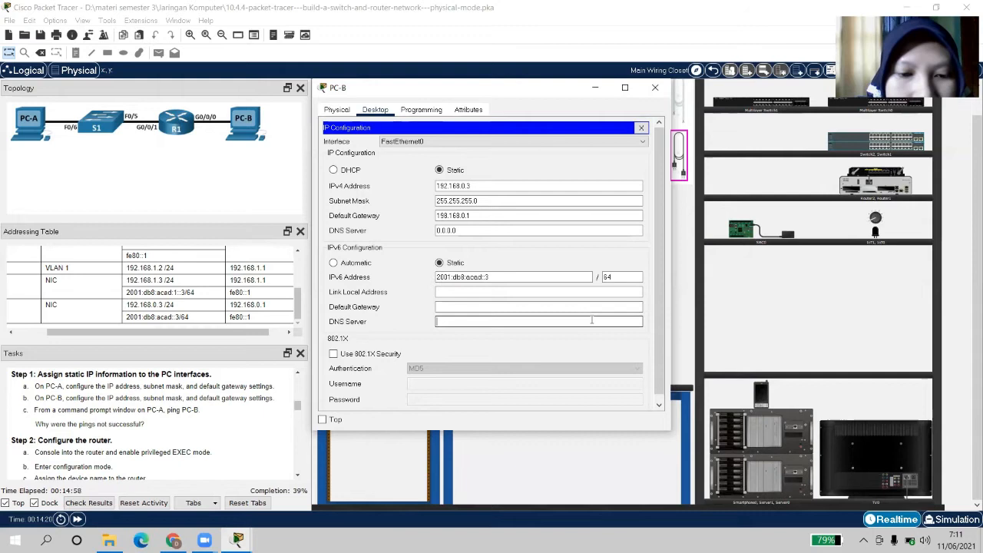
Correct PC-B's IPv4 gateway to 192.168.0.1 and set its IPv6 gateway to fe80::1
left_click(460, 305)
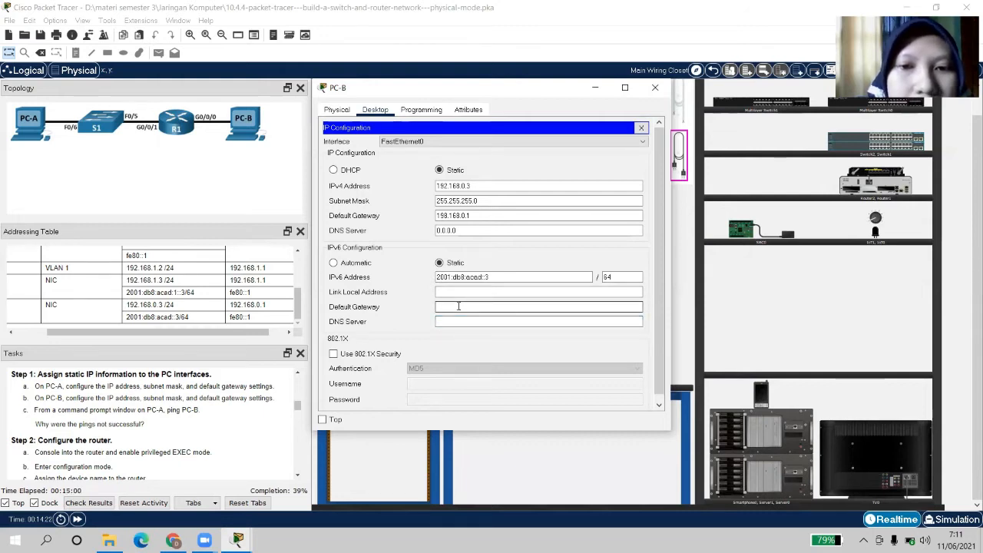
left_click(446, 216)
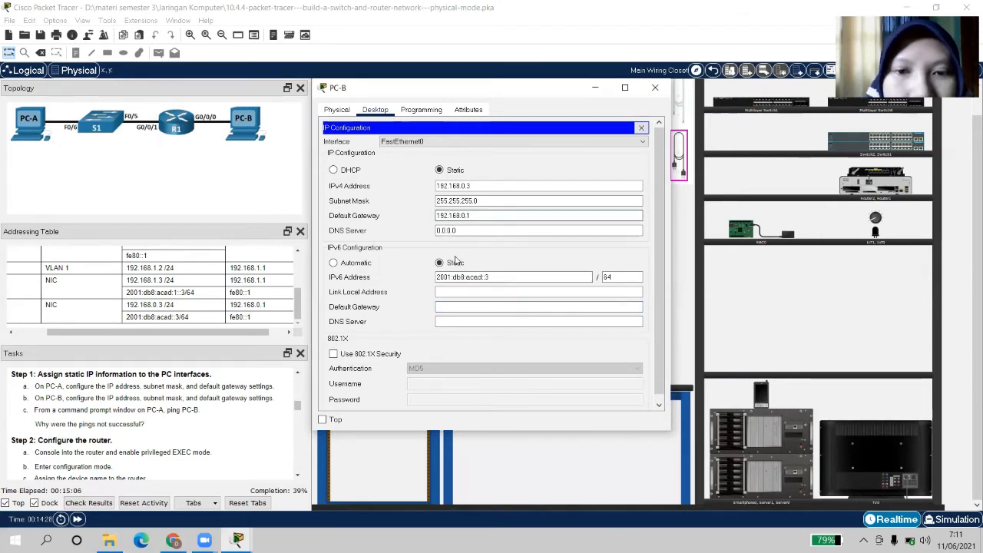
left_click(445, 293)
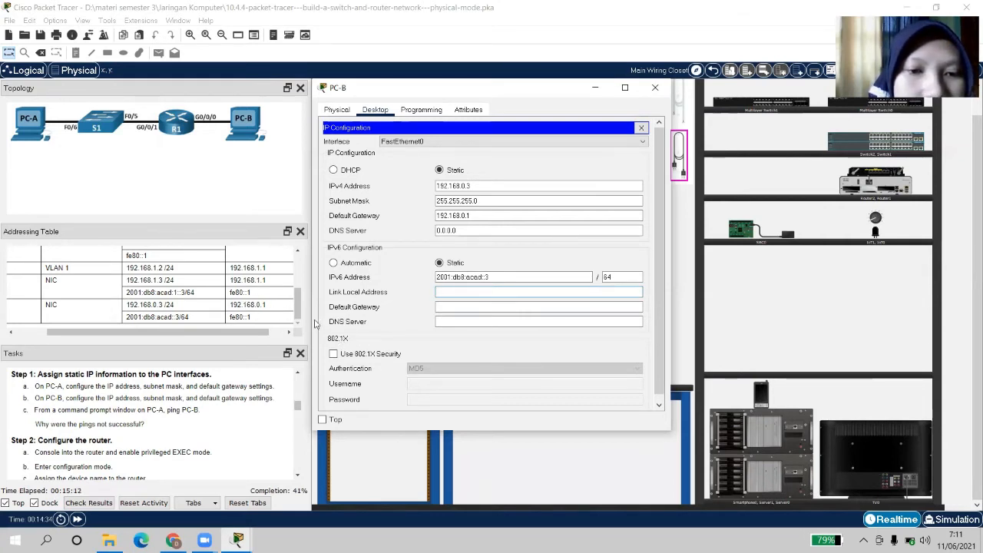
left_click(446, 306)
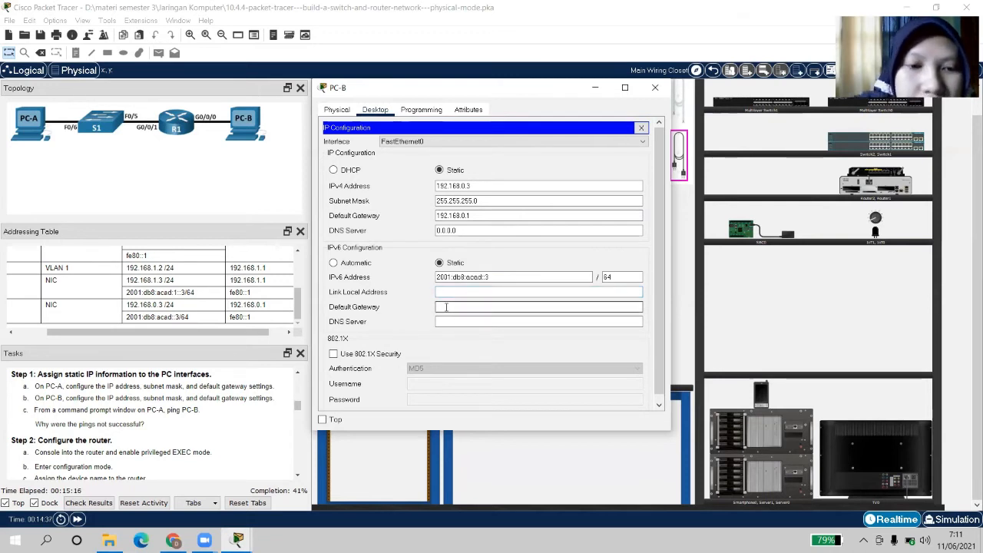
type("fe8")
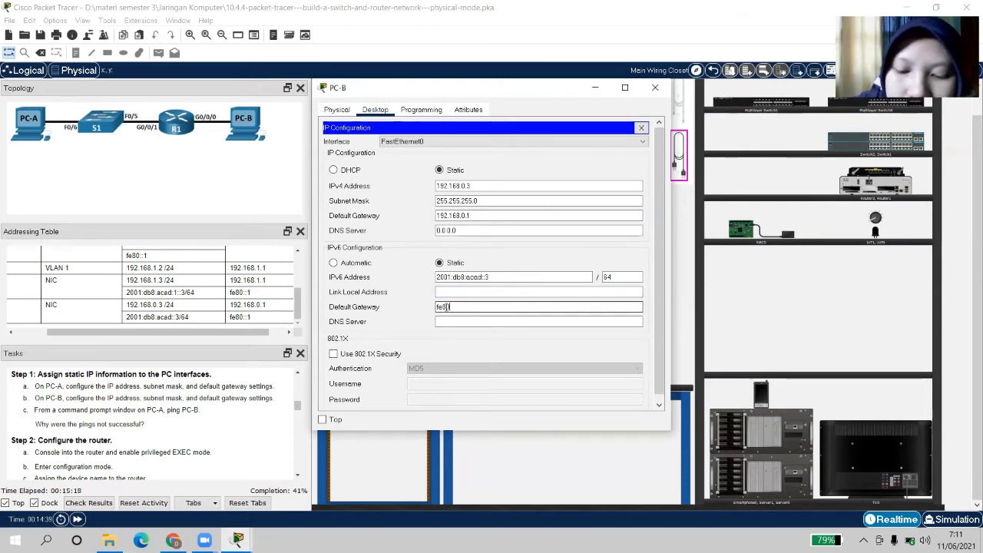
type("0::1")
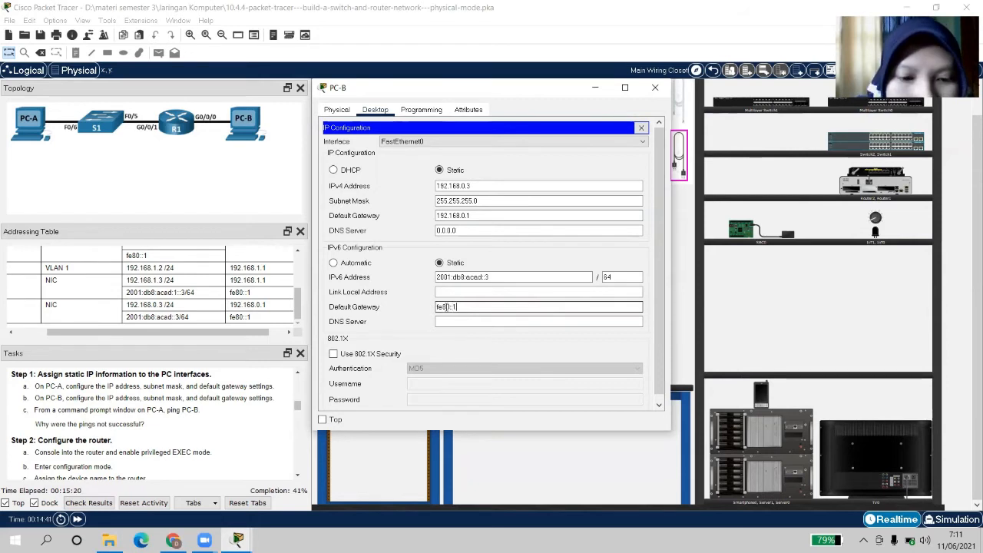
left_click(495, 322)
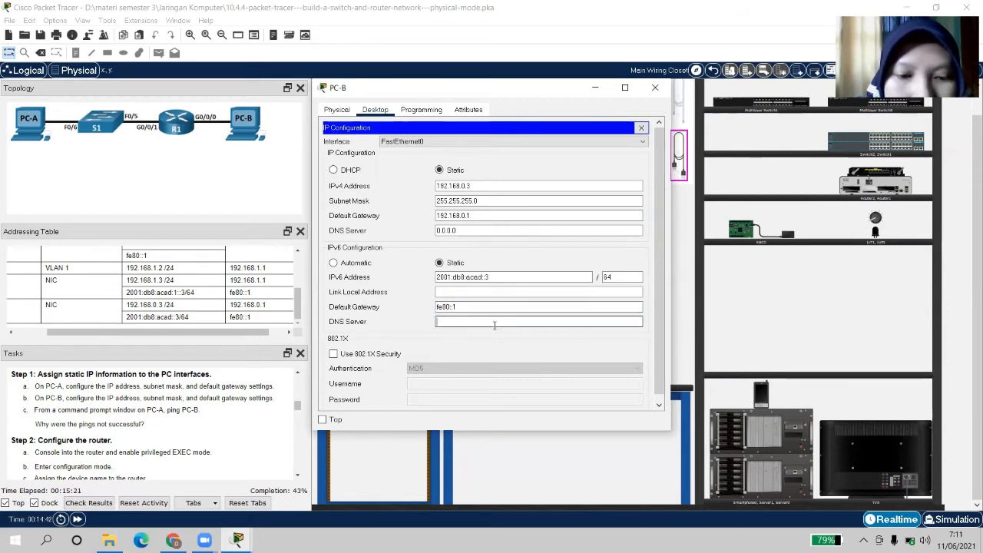
Close PC-B, review PC-A's IPv4 and IPv6 configuration, then reopen PC-A's desktop
left_click(655, 88)
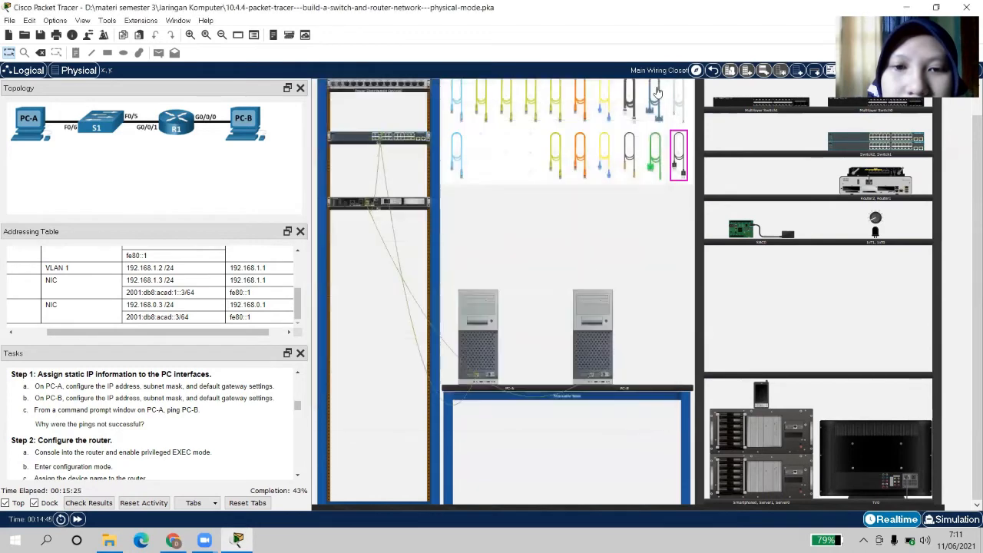
left_click(478, 342)
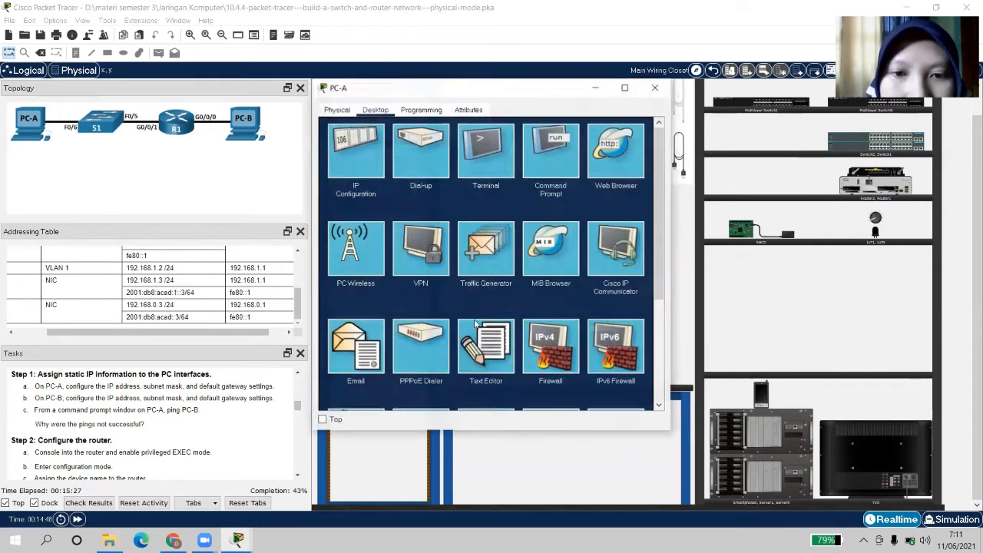
left_click(368, 134)
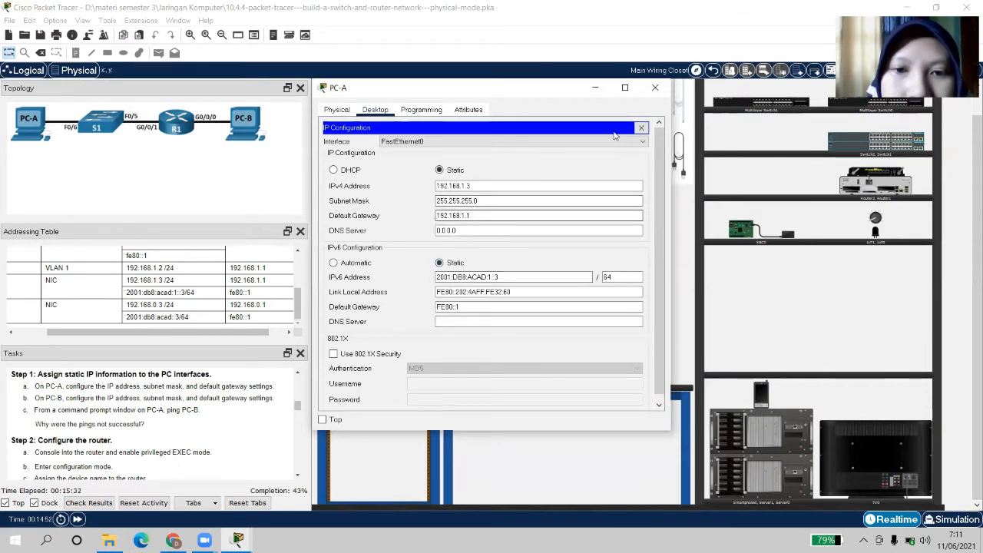
left_click(654, 89)
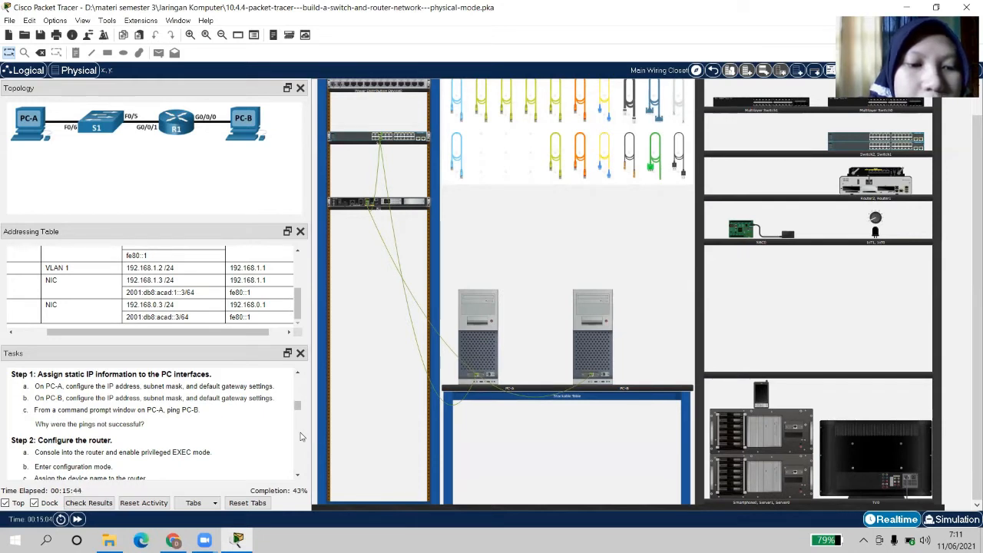
left_click(478, 346)
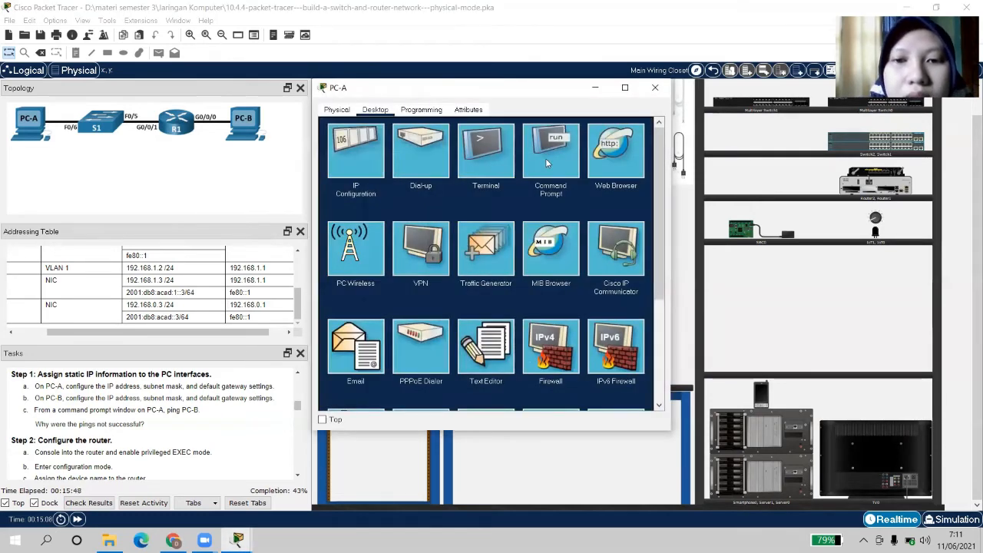
Run ping 192.168.0.3 from PC-A's Command Prompt, then scroll the Tasks panel onward
left_click(545, 158)
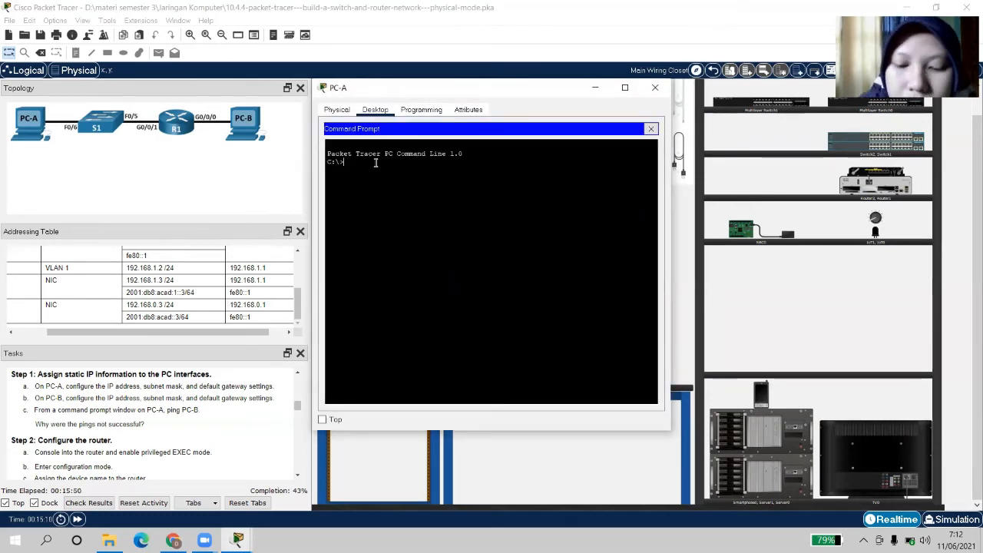
type("ping")
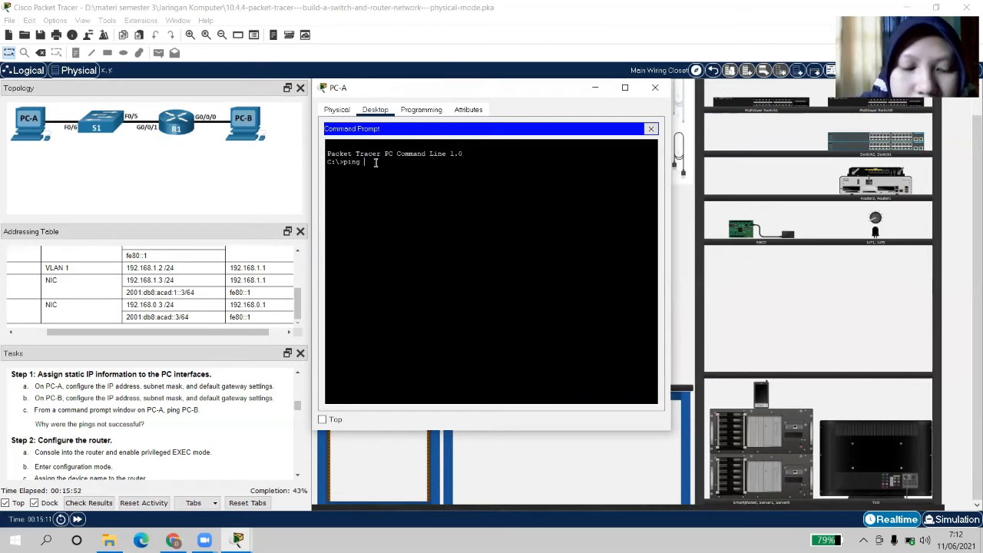
type(" 19")
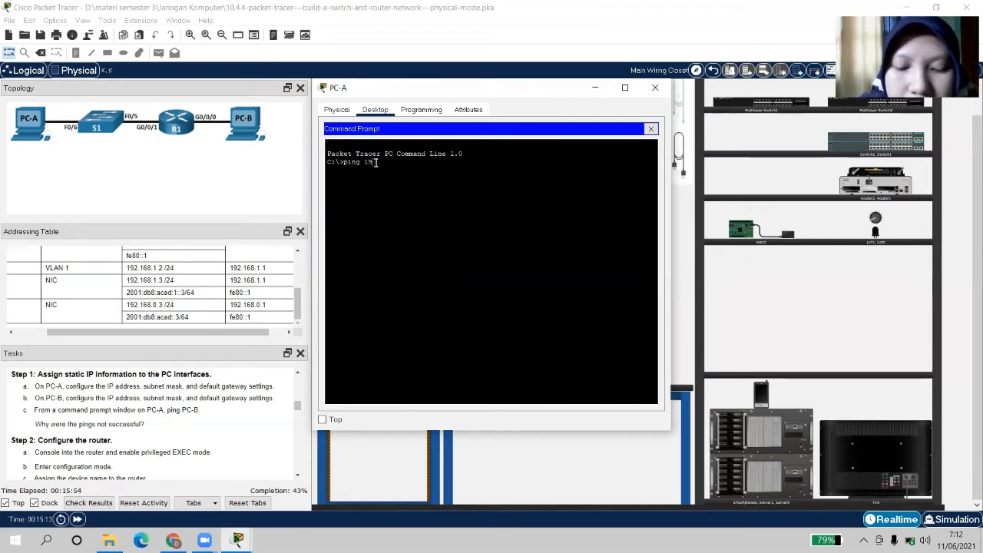
type("2")
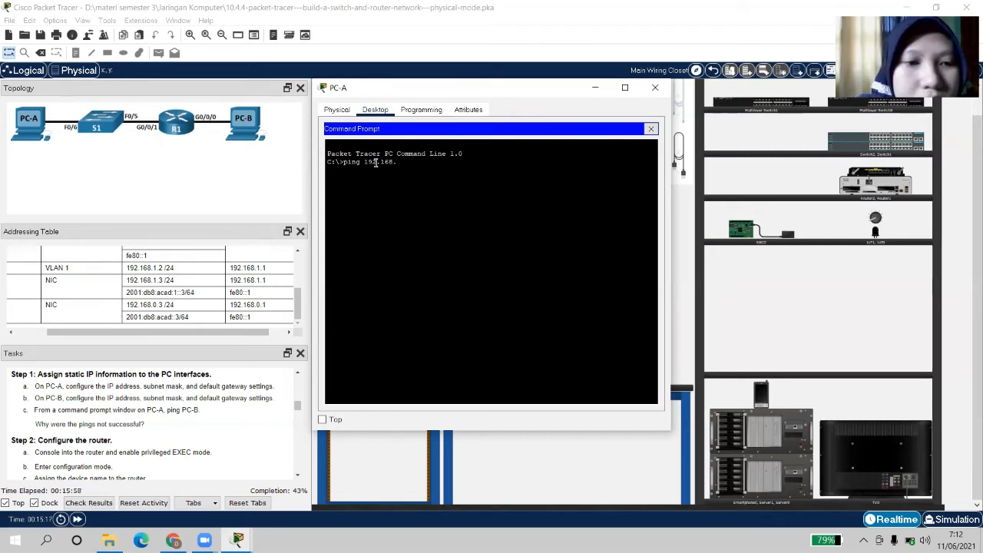
type(".168.")
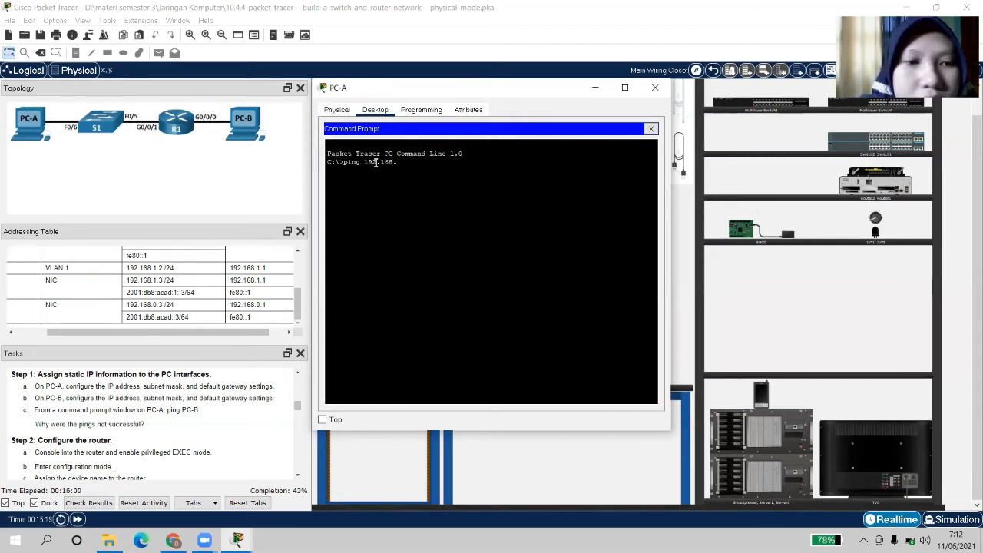
type("0.")
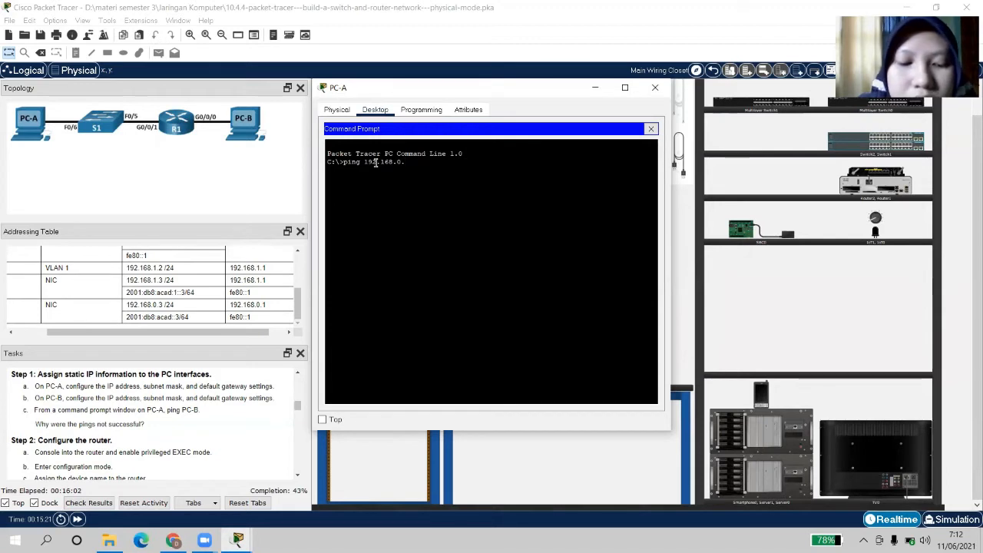
type("3")
key("Return")
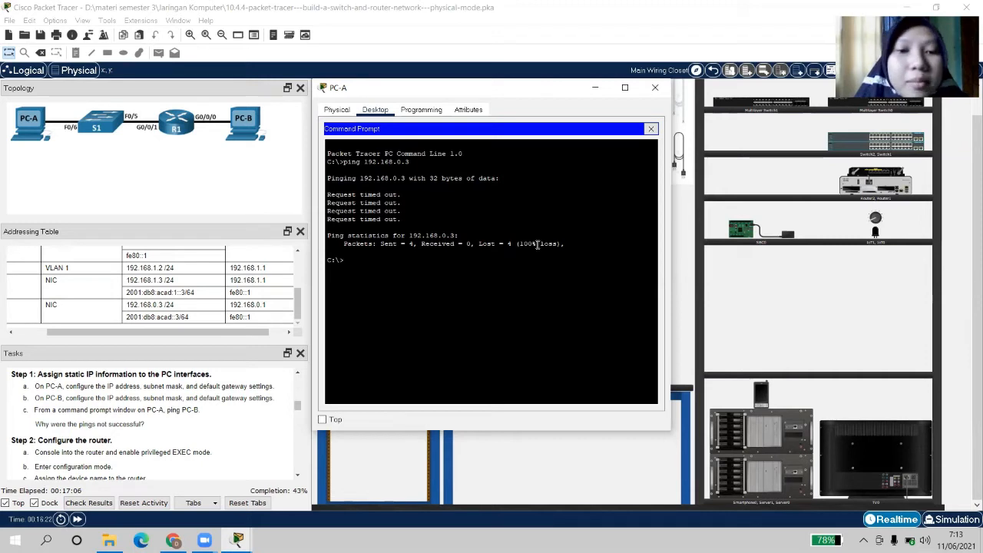
left_click(298, 477)
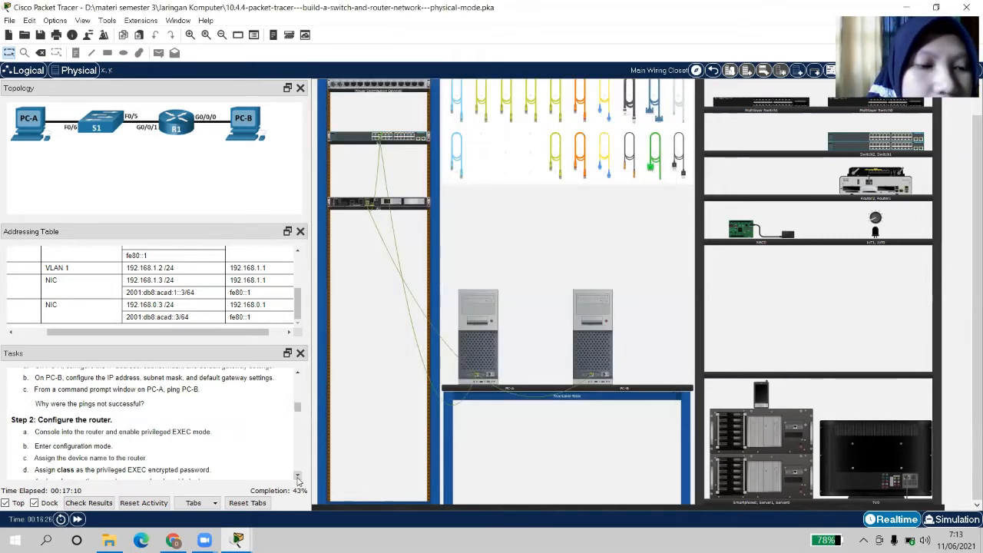
Pin PC-A's window on top, scroll the Tasks panel to Step 2, then close the window
mouse_move(238, 540)
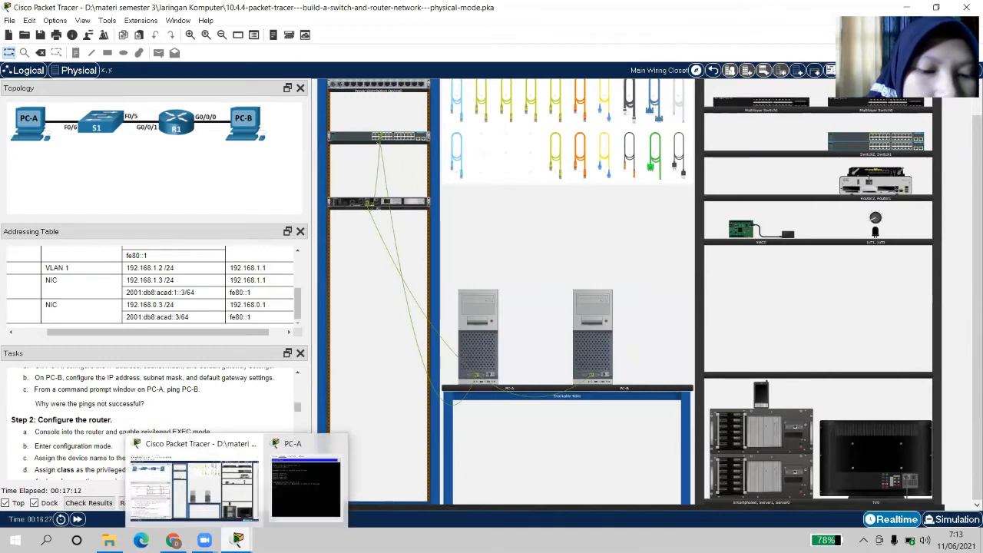
left_click(301, 494)
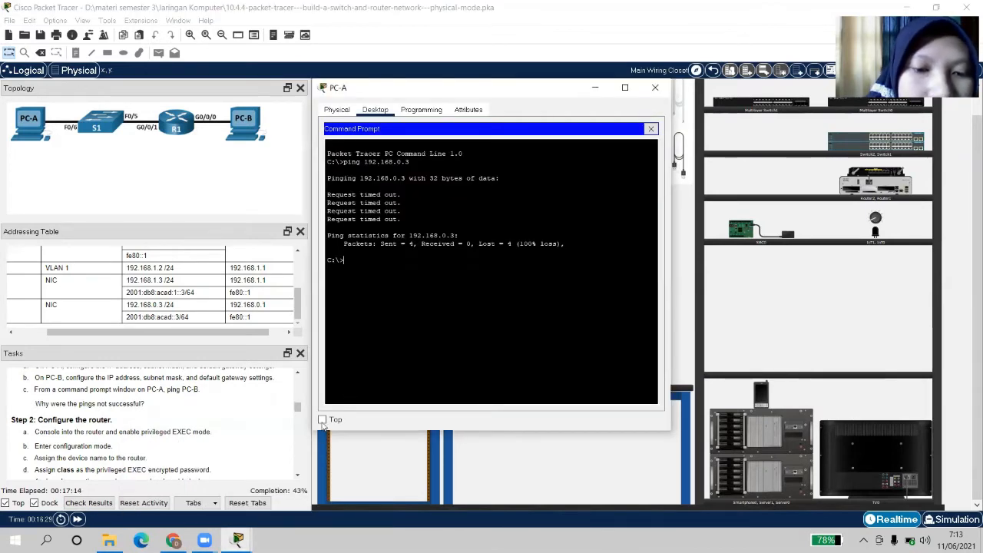
left_click(323, 419)
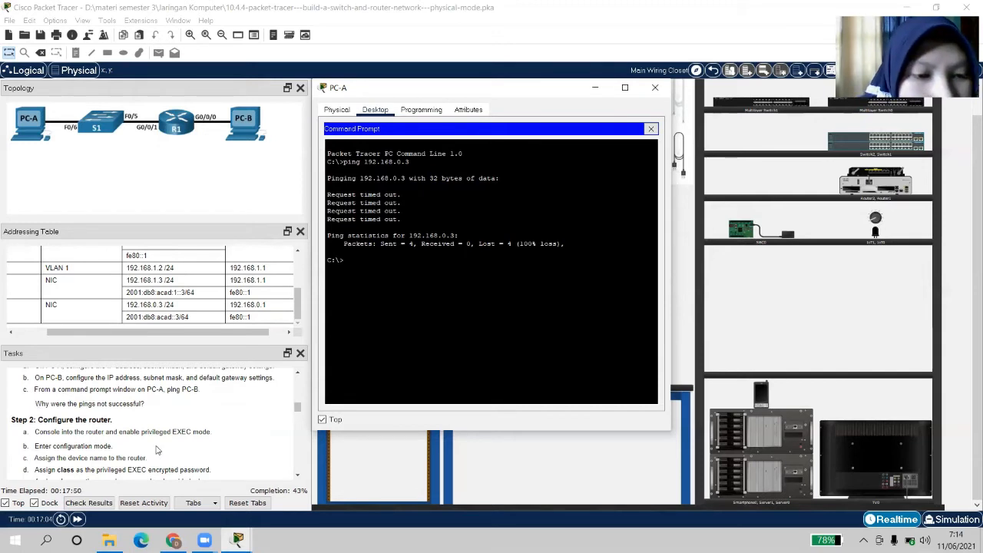
scroll(156, 450, "down", 1)
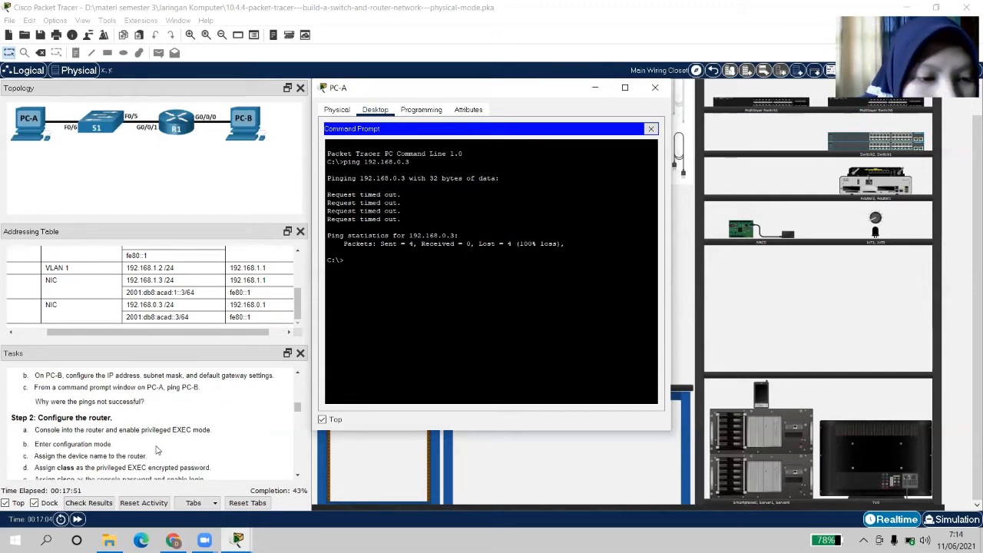
left_click(298, 477)
left_click(298, 478)
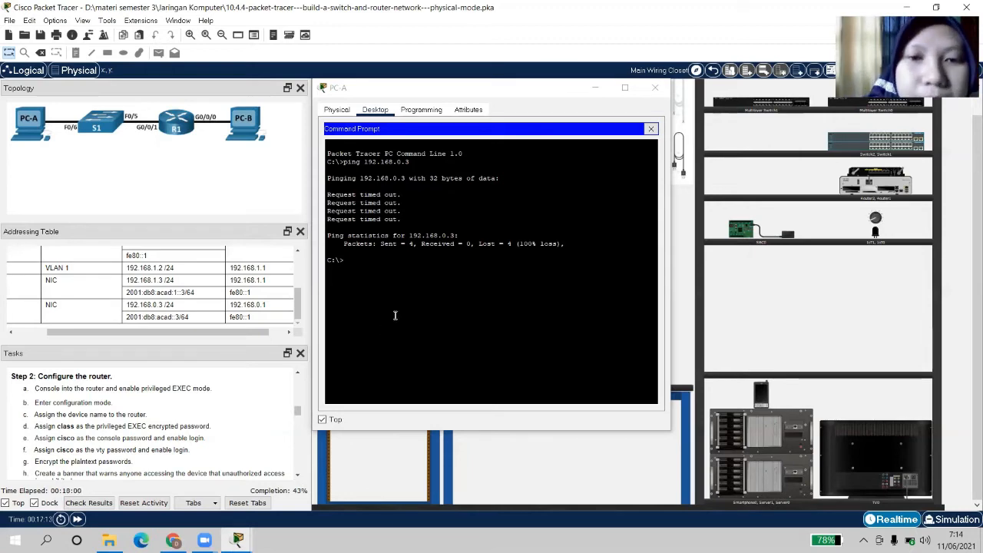
left_click(654, 87)
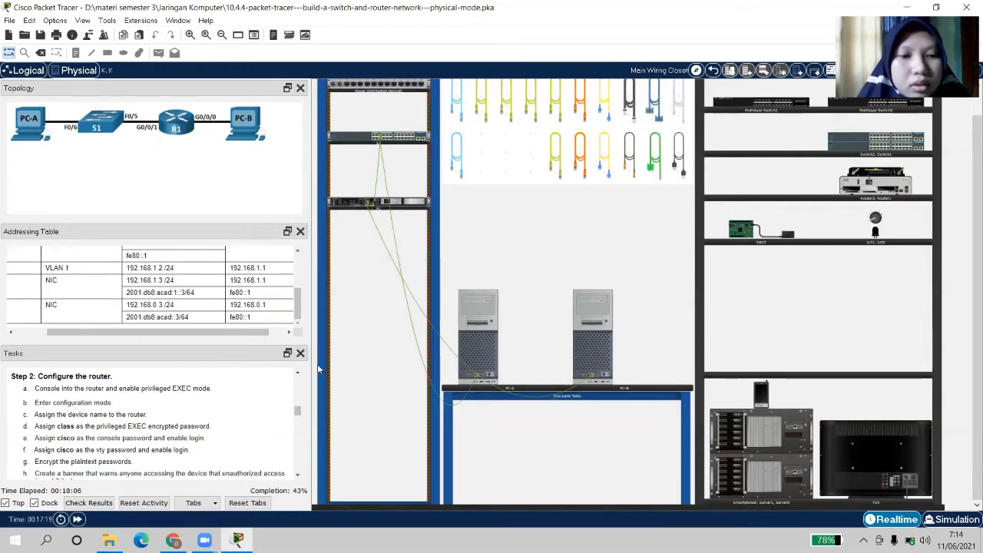
Cable PC-A's RS 232 port to R1's Console port with a console cable
left_click(459, 156)
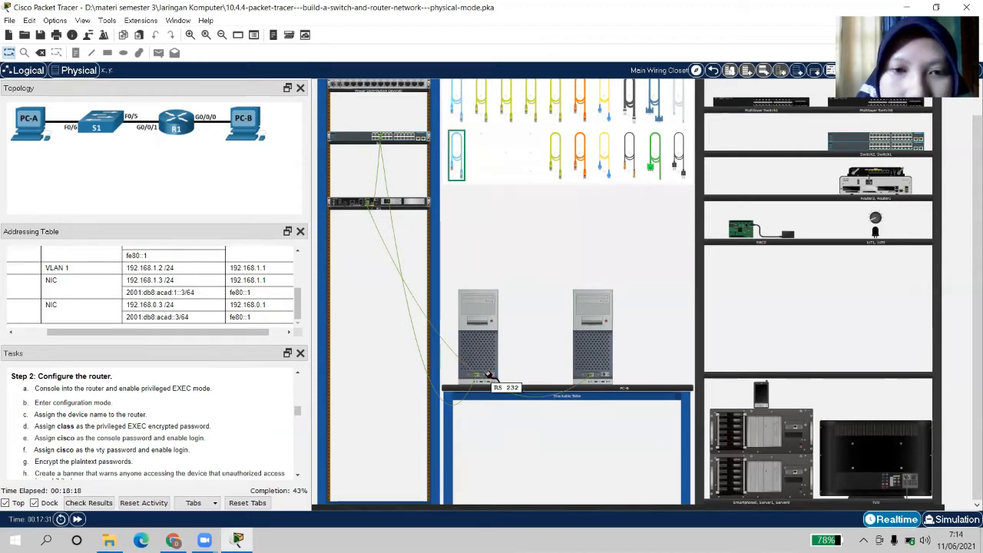
left_click(489, 374)
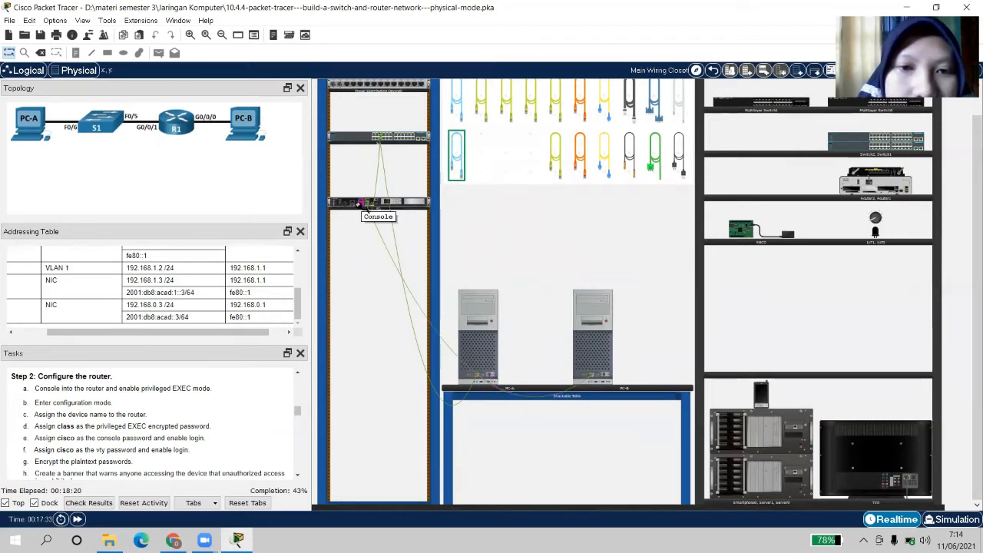
left_click(360, 203)
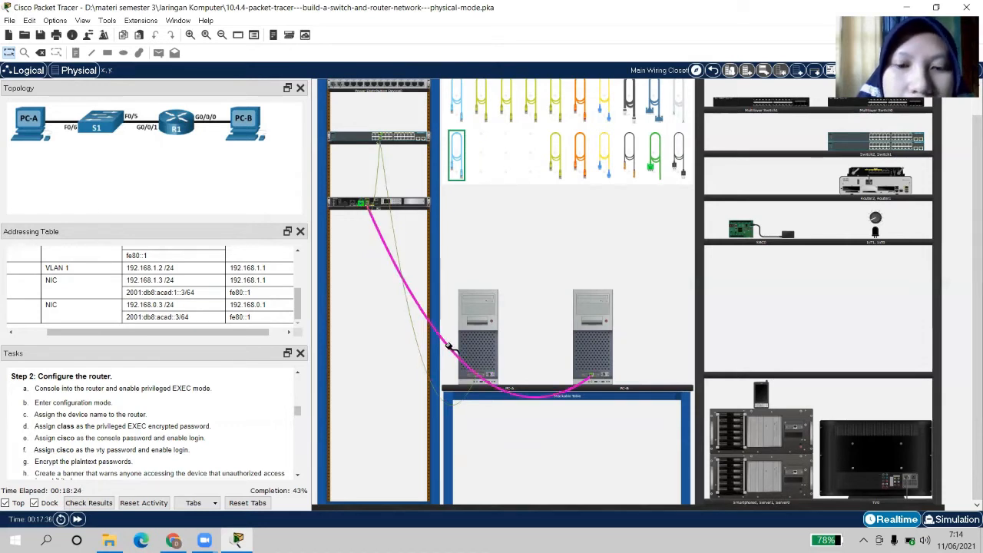
left_click(490, 377)
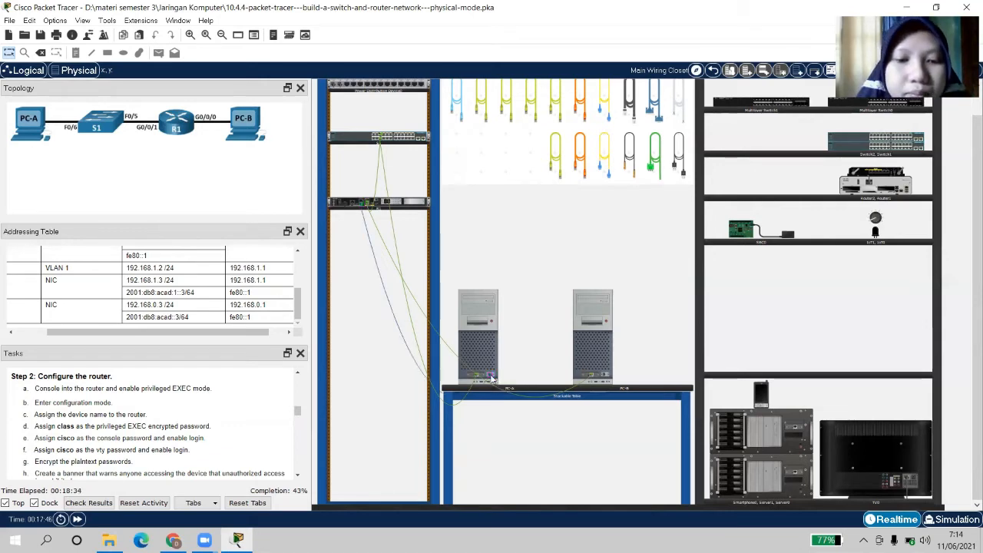
Open PC-A's device window to its desktop applications
left_click(511, 341)
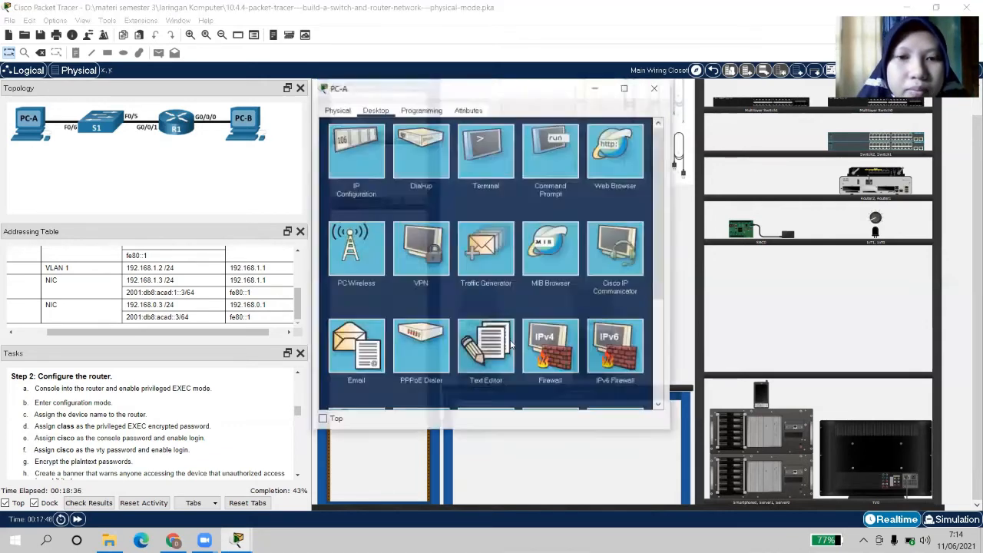
left_click(653, 88)
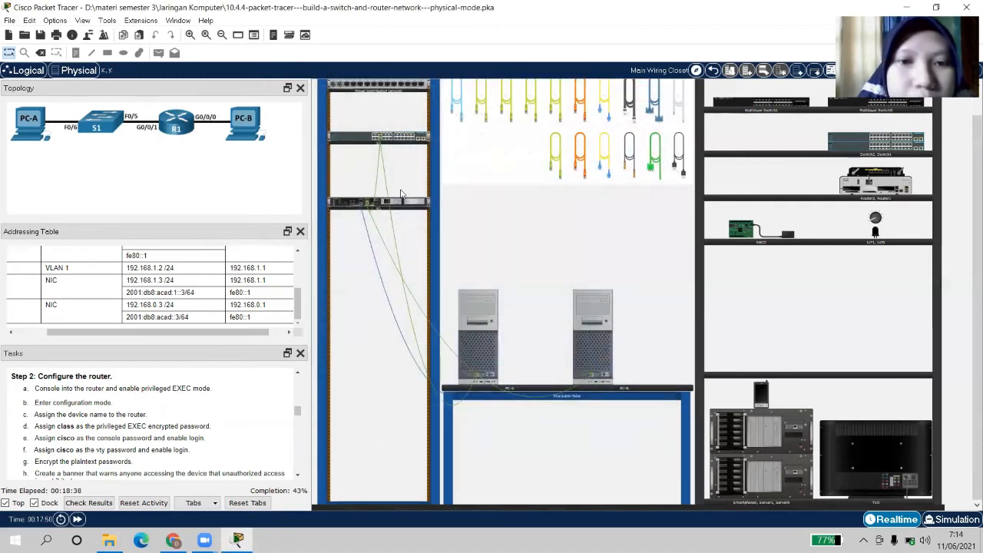
mouse_move(360, 206)
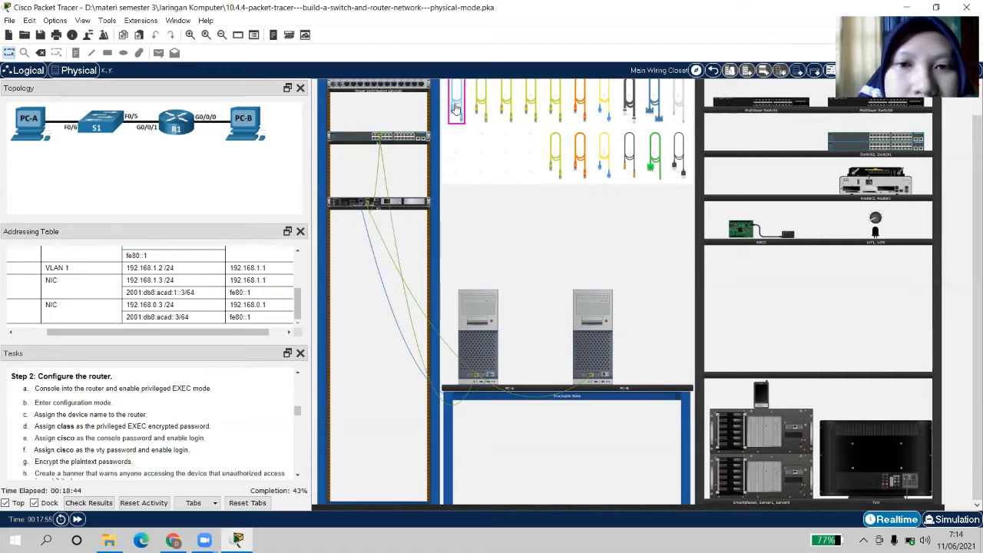
mouse_move(455, 108)
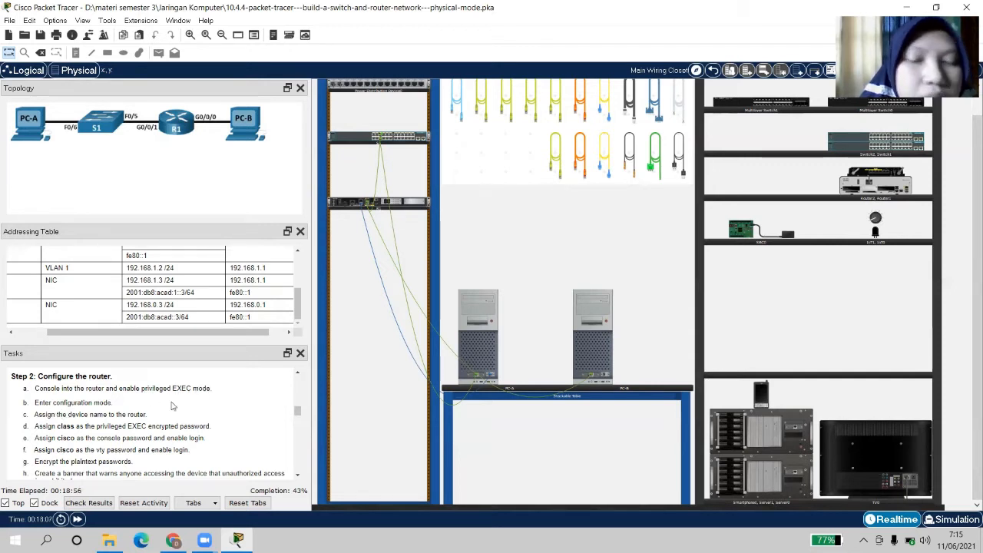
left_click(482, 344)
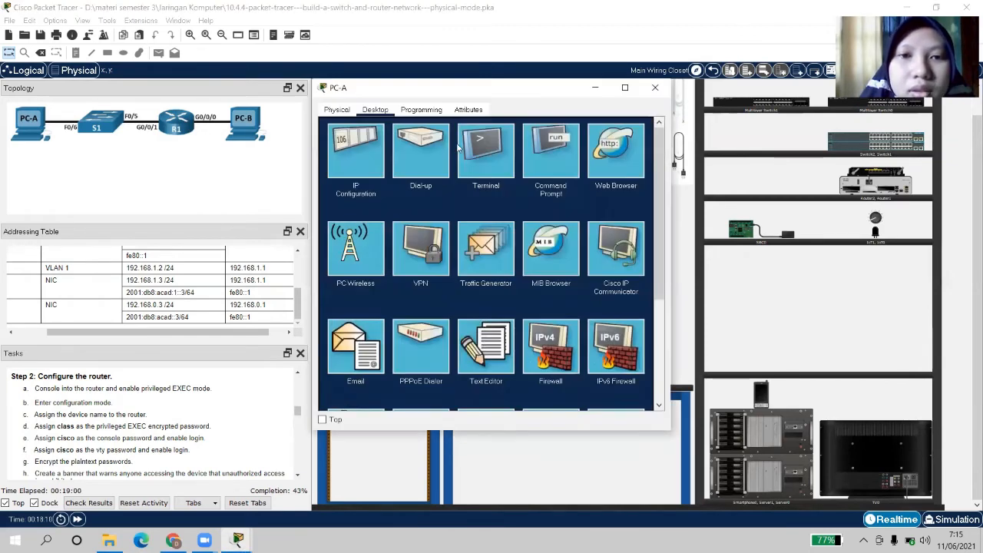
Start PC-A's Terminal at 9600 baud, answer no to initial setup, and reach Router>
left_click(476, 148)
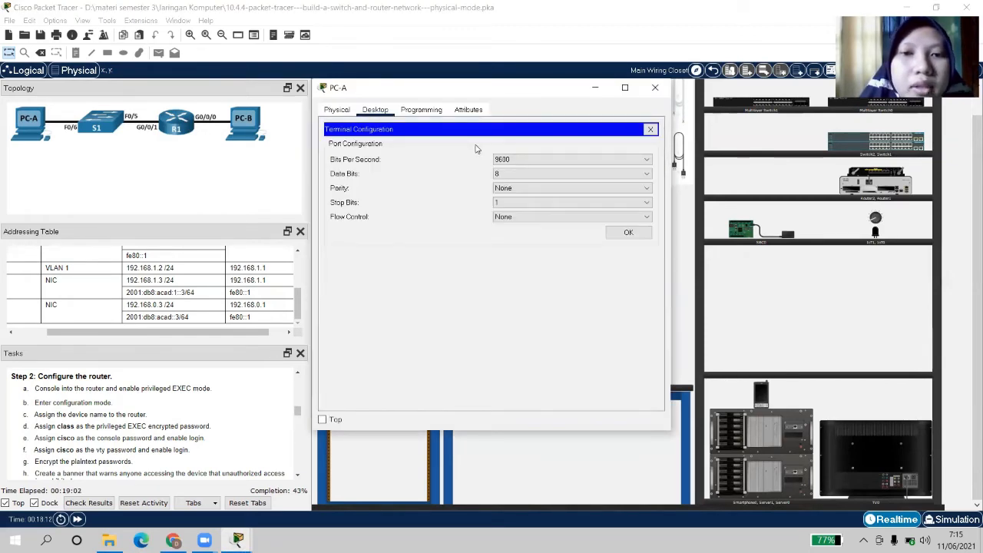
left_click(627, 235)
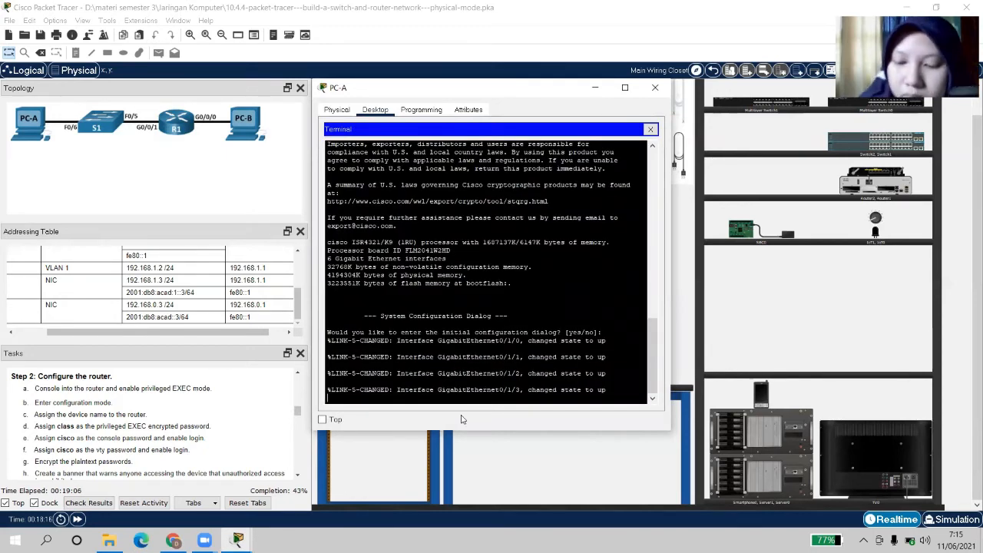
key("Return")
type("no")
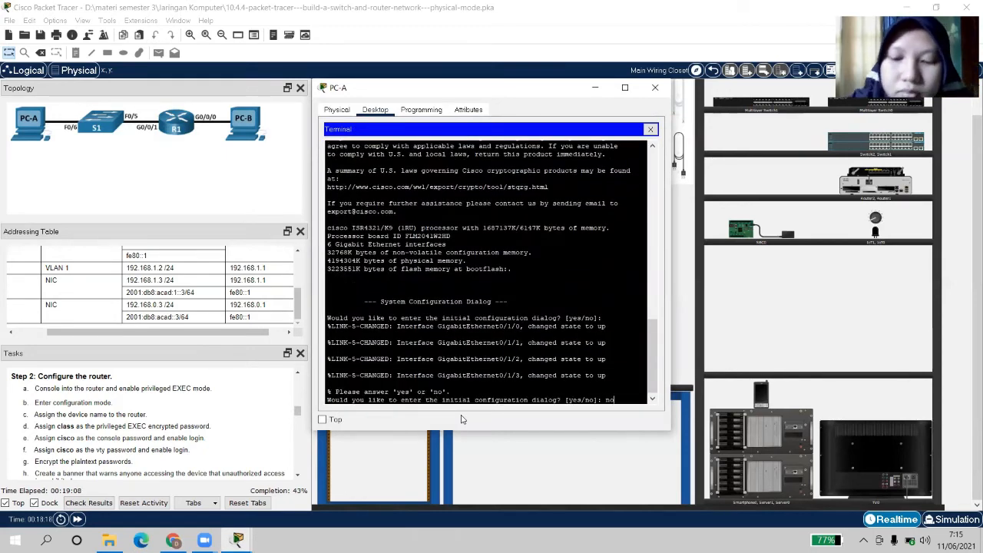
key("Return")
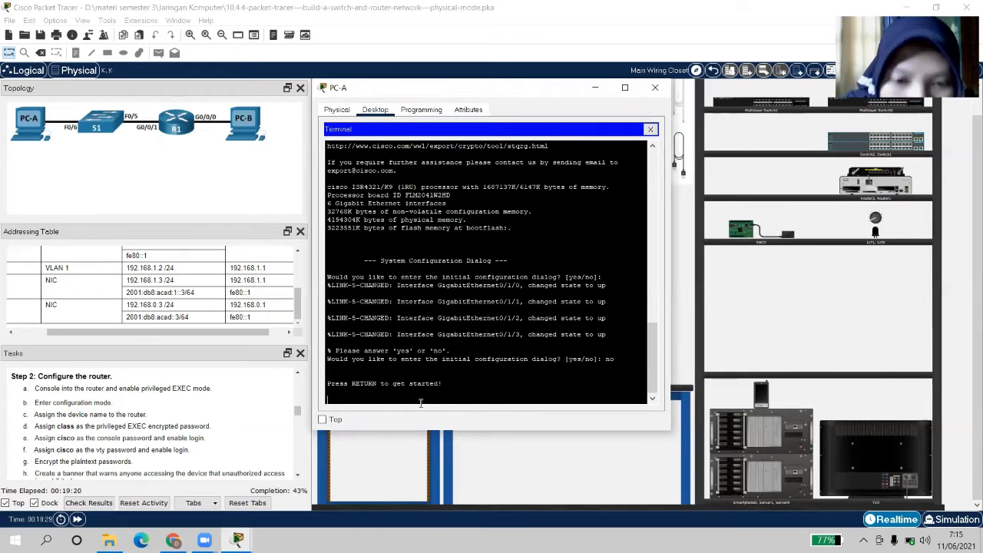
key("Return")
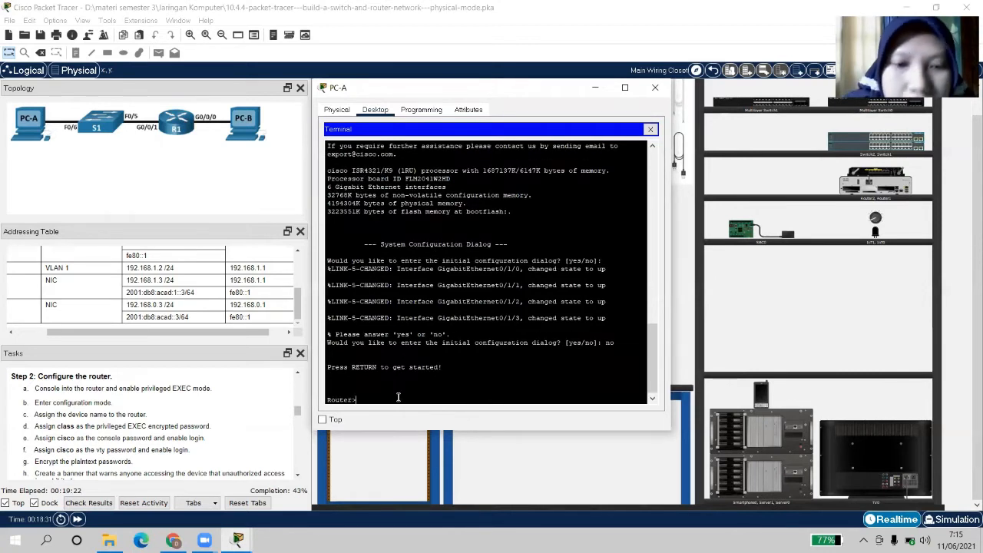
Enter privileged EXEC with enable, then global configuration with config terminal
type("ena")
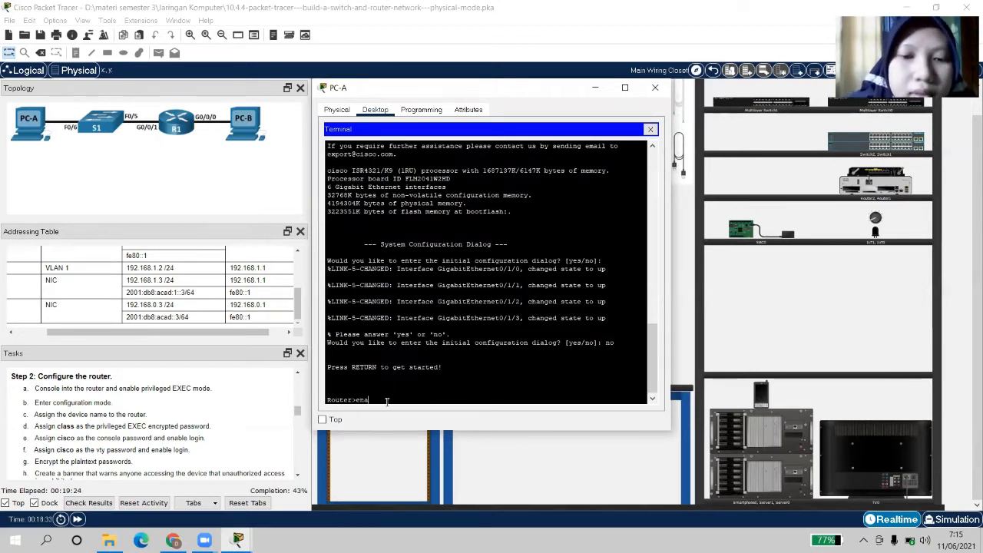
left_click(322, 420)
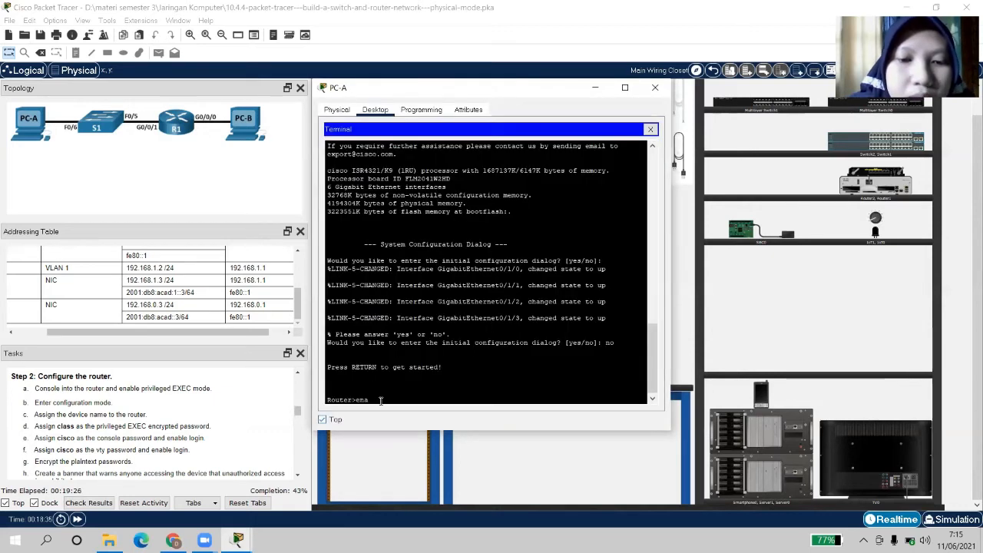
type("ble")
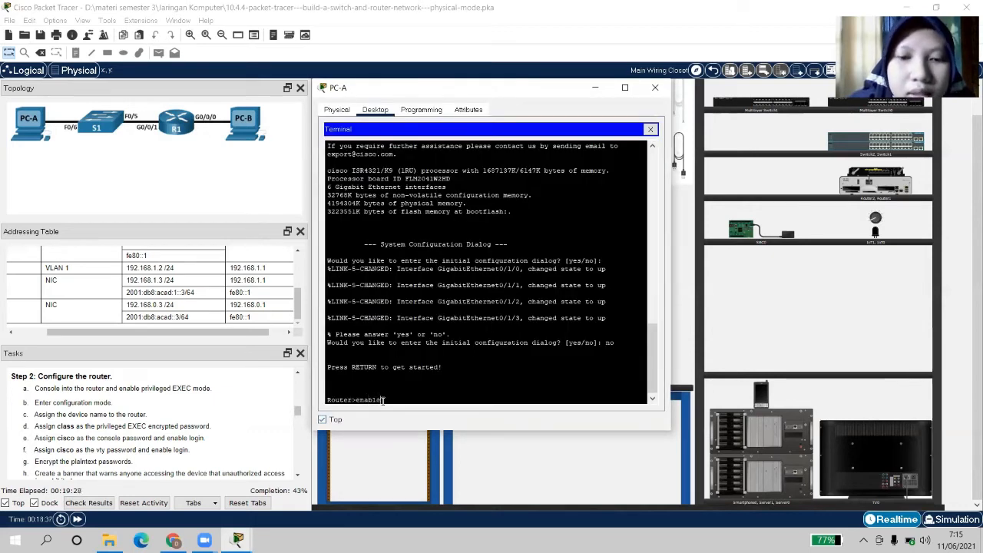
key("Return")
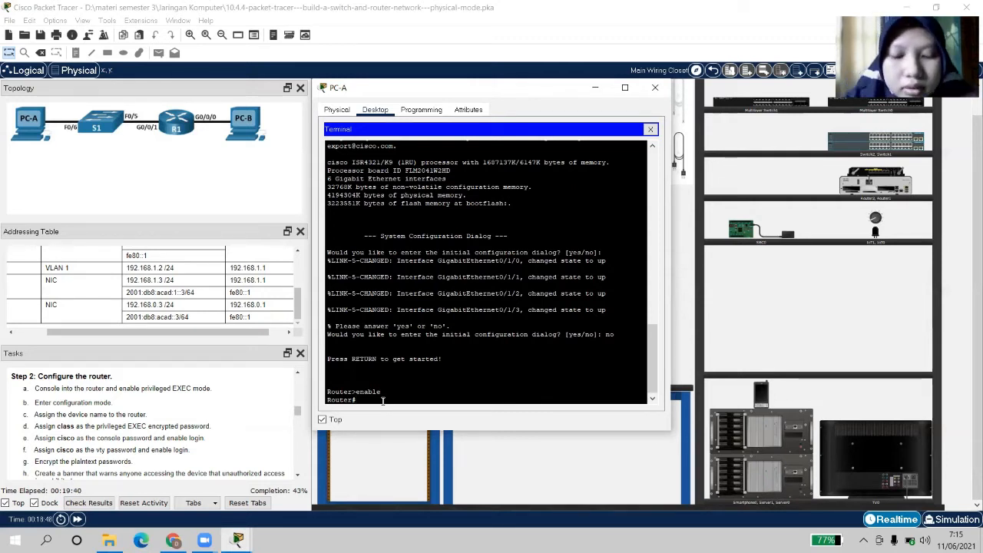
type("config")
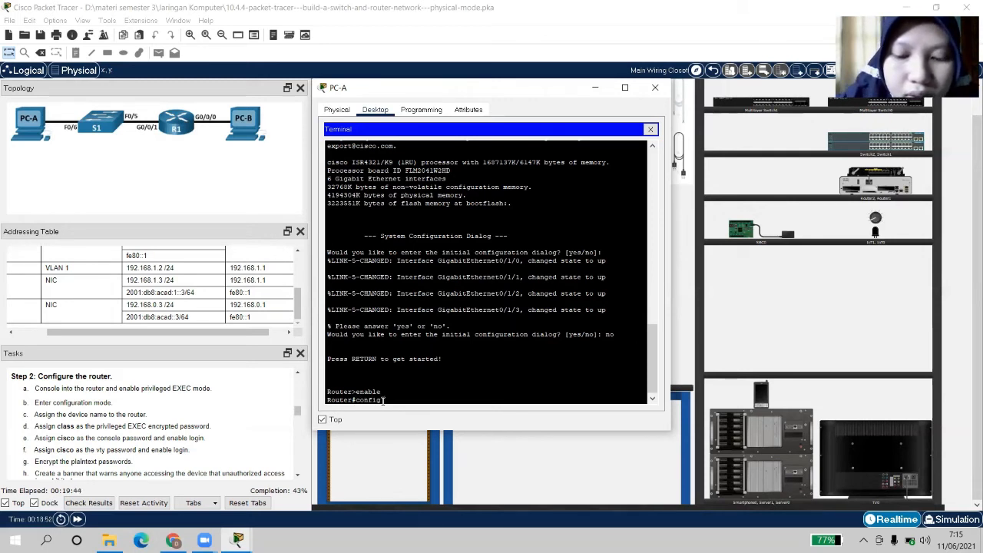
type(" terminal")
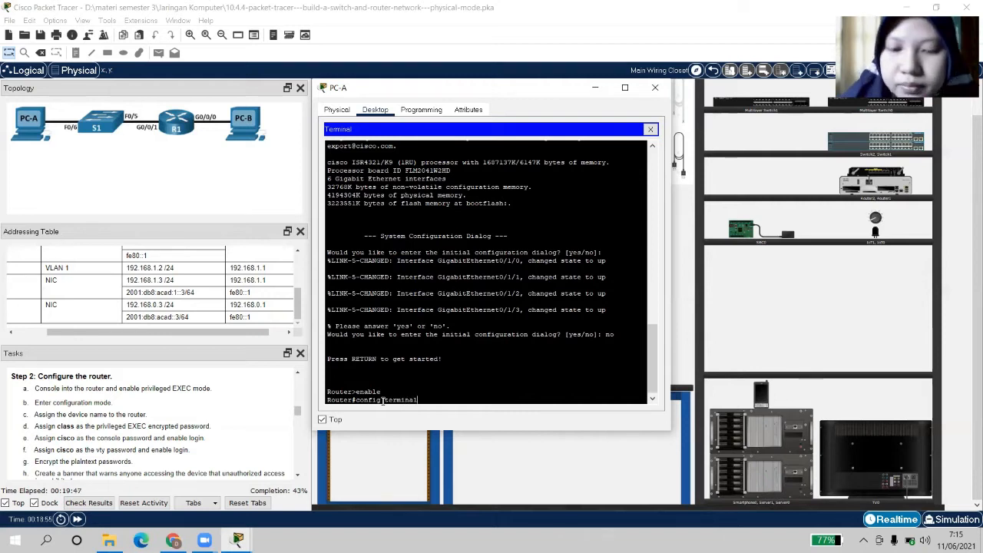
key("Return")
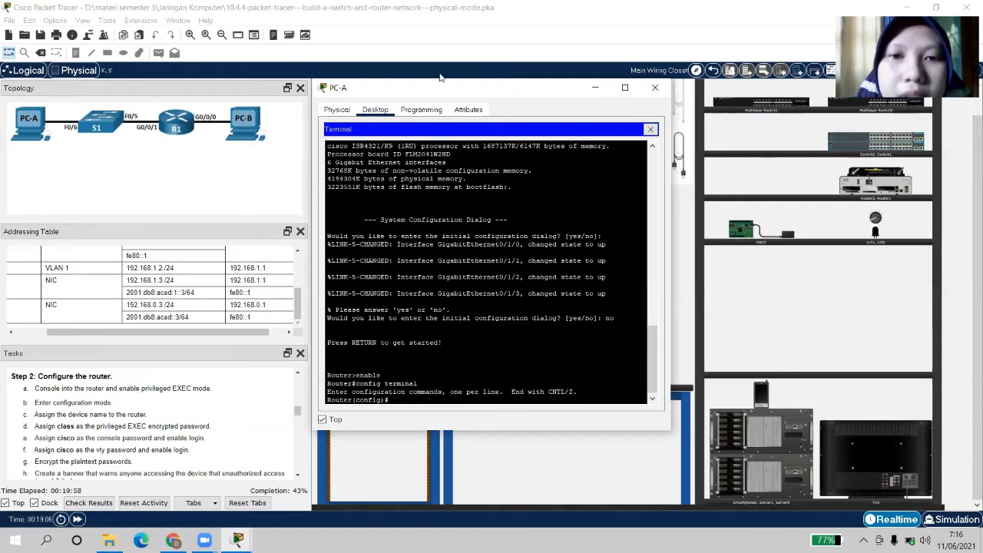
Name the router R1 with hostname and set the required enable secret password
left_click_drag(476, 92, 610, 120)
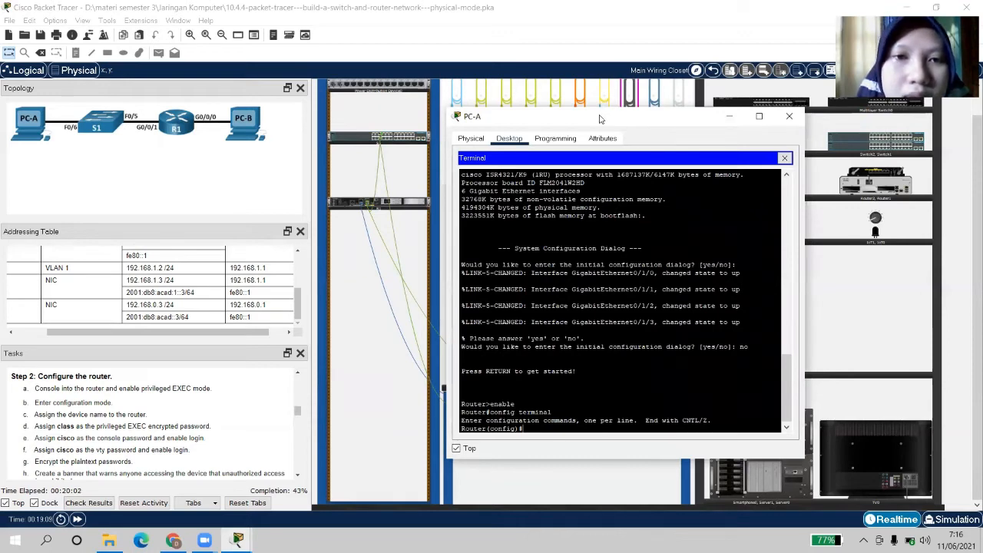
left_click_drag(601, 119, 480, 90)
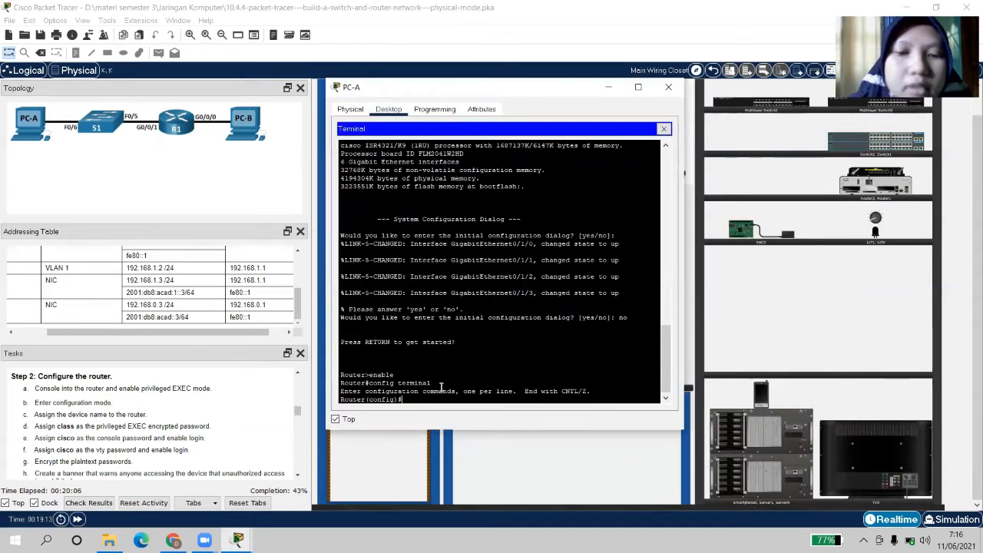
type("host")
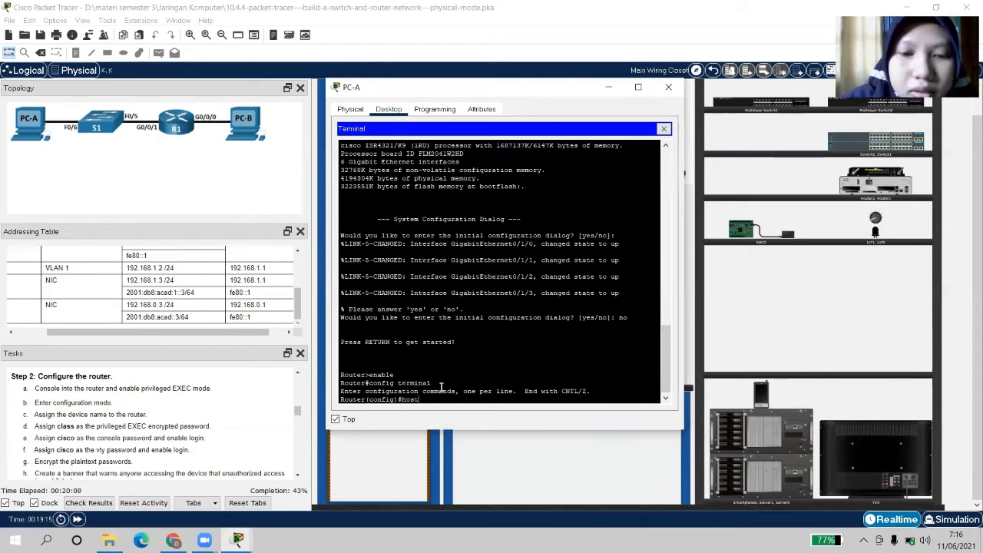
type("name")
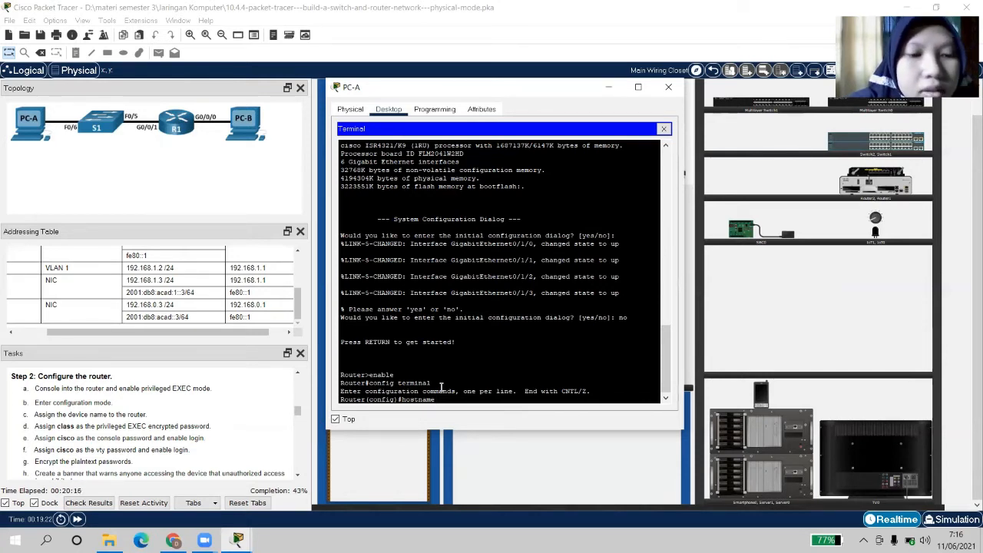
type(" R")
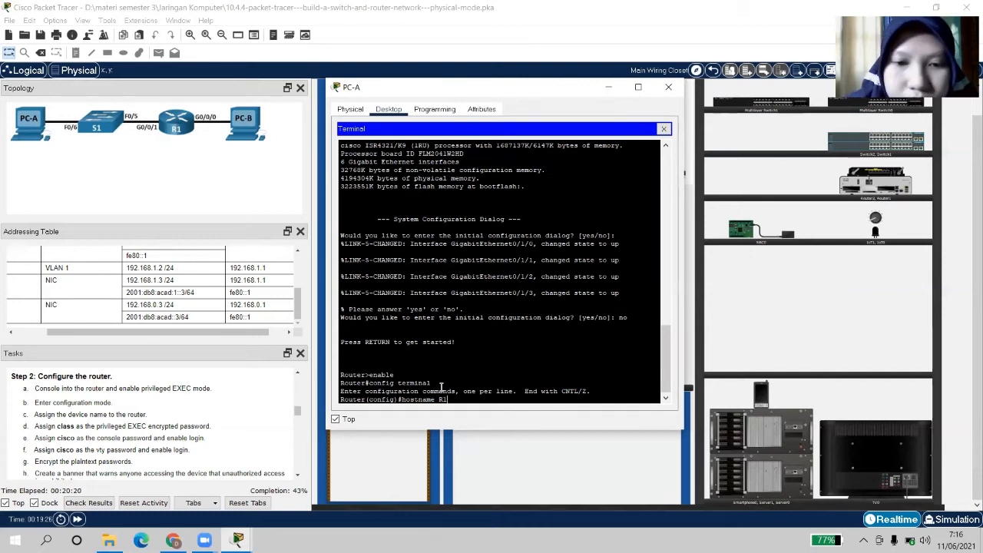
type("1")
key("Return")
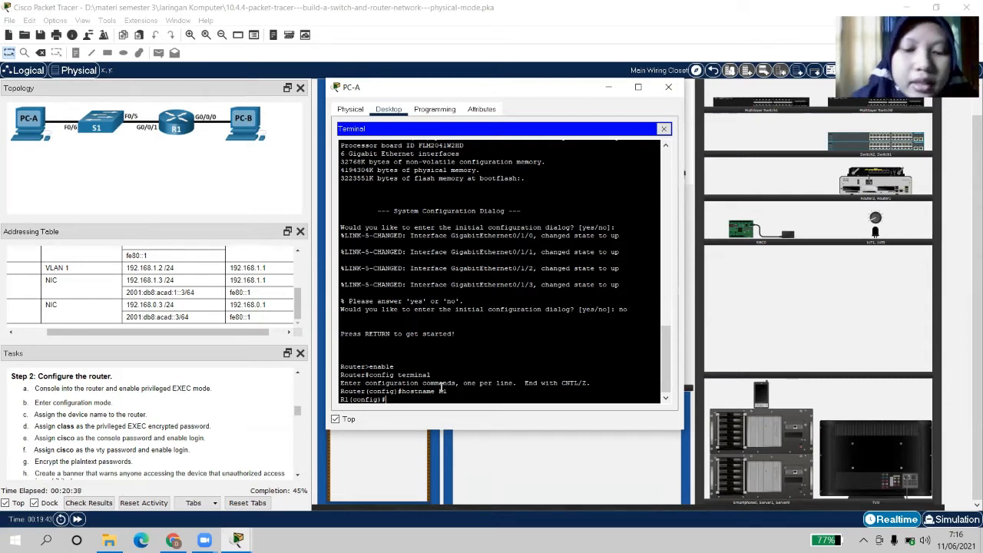
type("nable ")
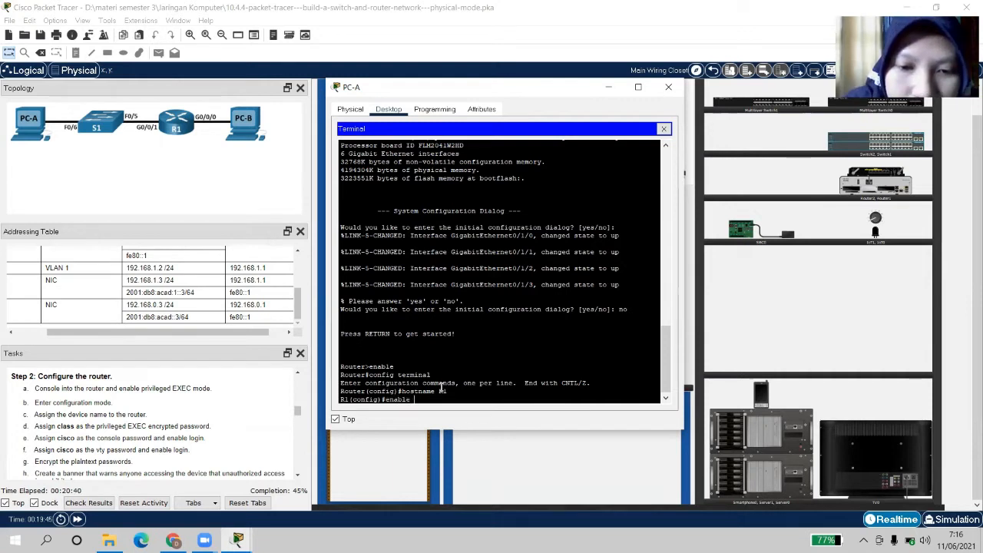
type("secret")
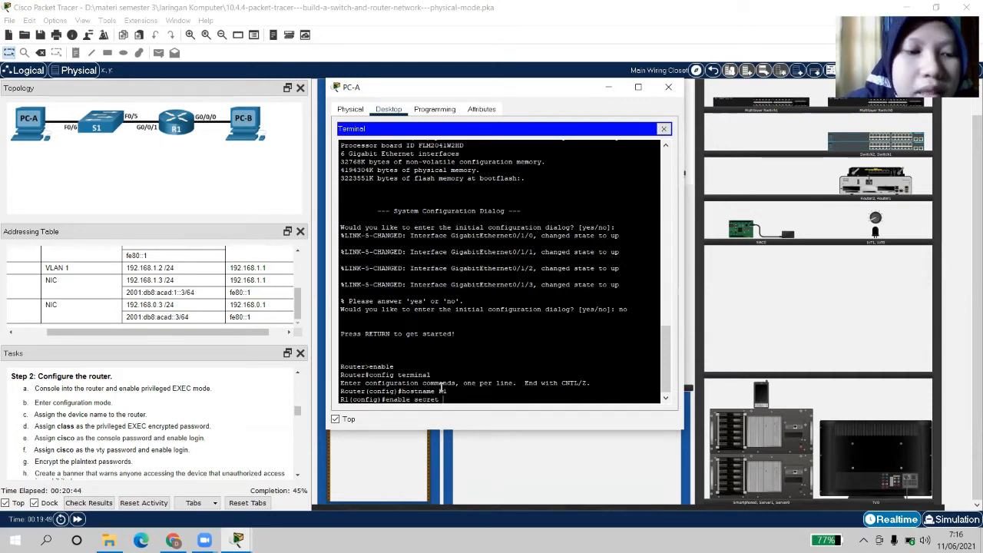
type(" class")
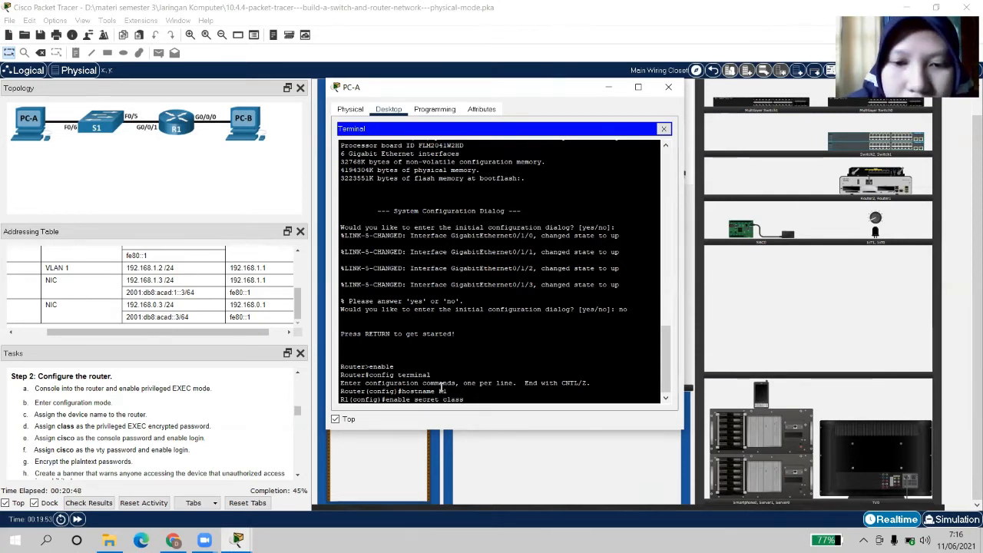
key("Return")
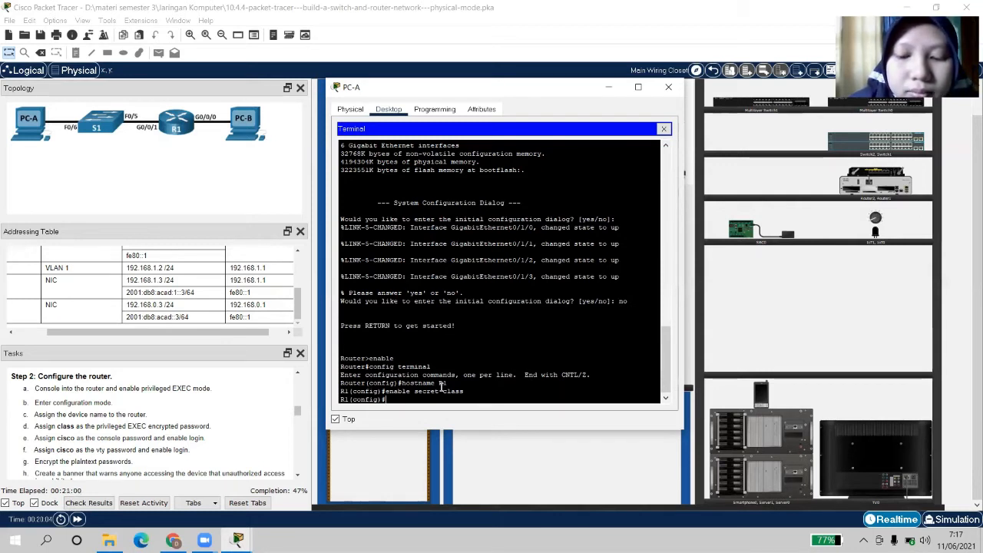
On line console 0, set the required password, enable login, and exit to global config
type("line c")
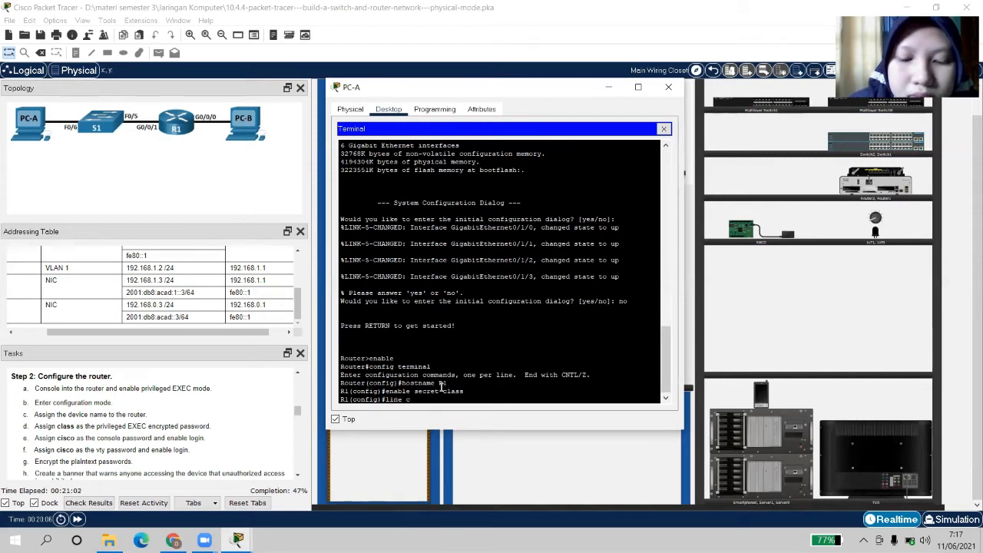
type("onsi")
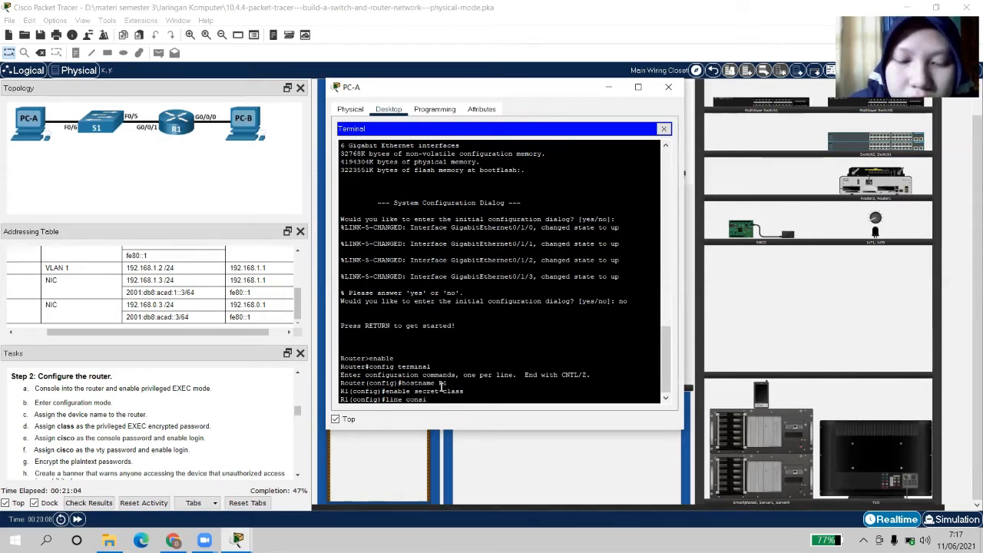
key("BackSpace")
type("ole")
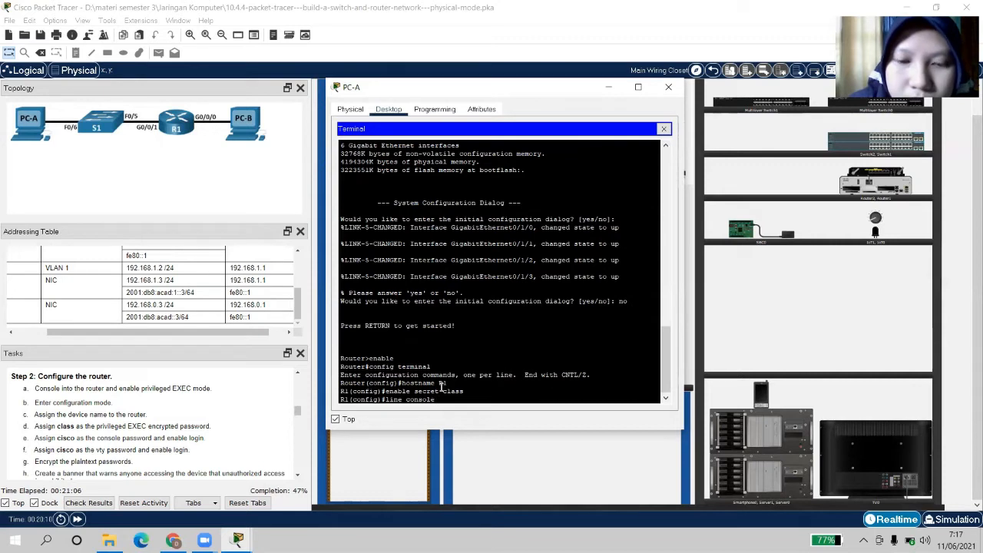
type(" 0")
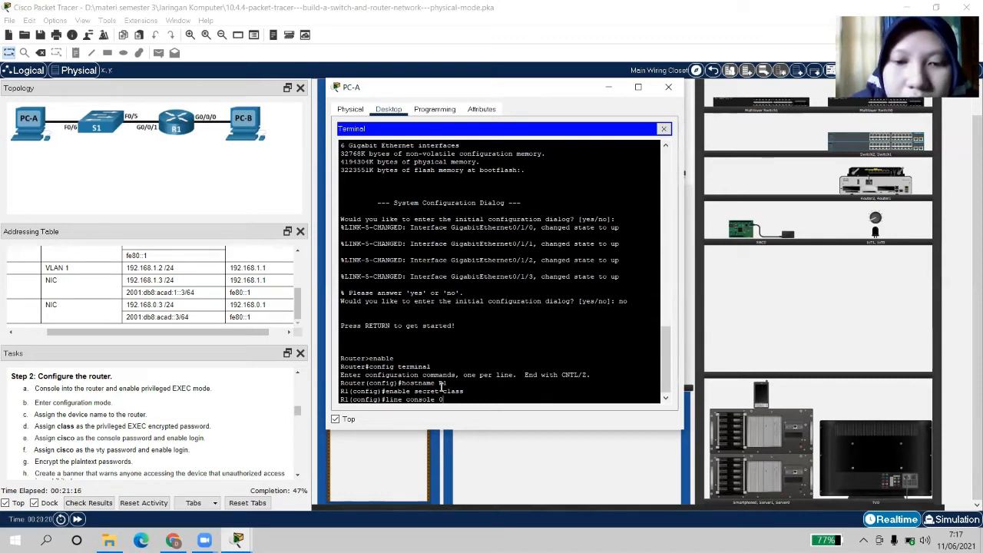
key("Return")
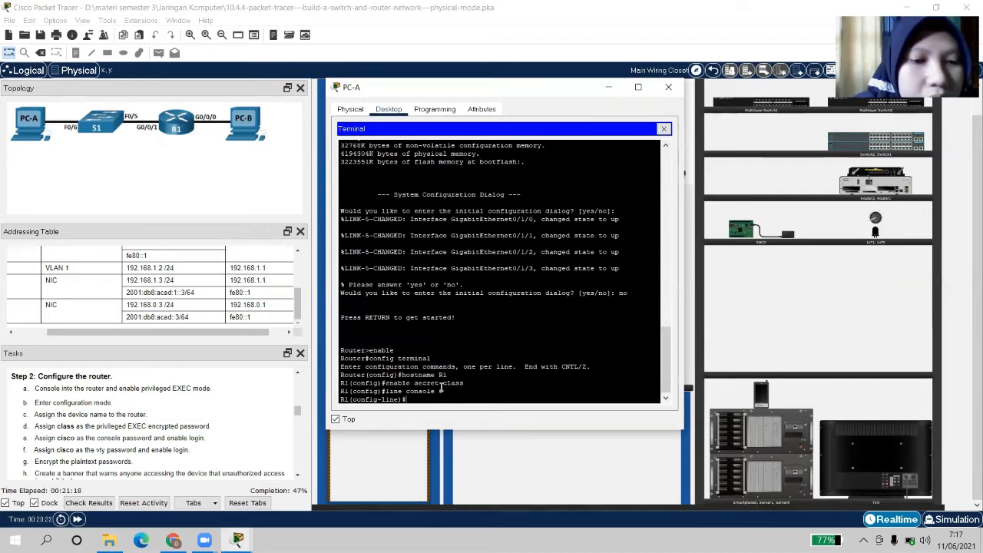
type("pass")
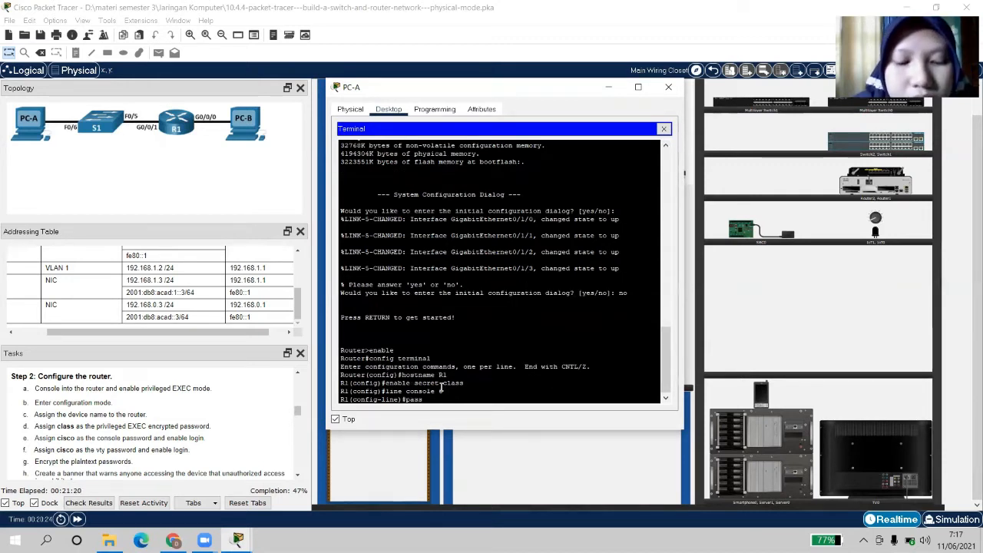
type("word")
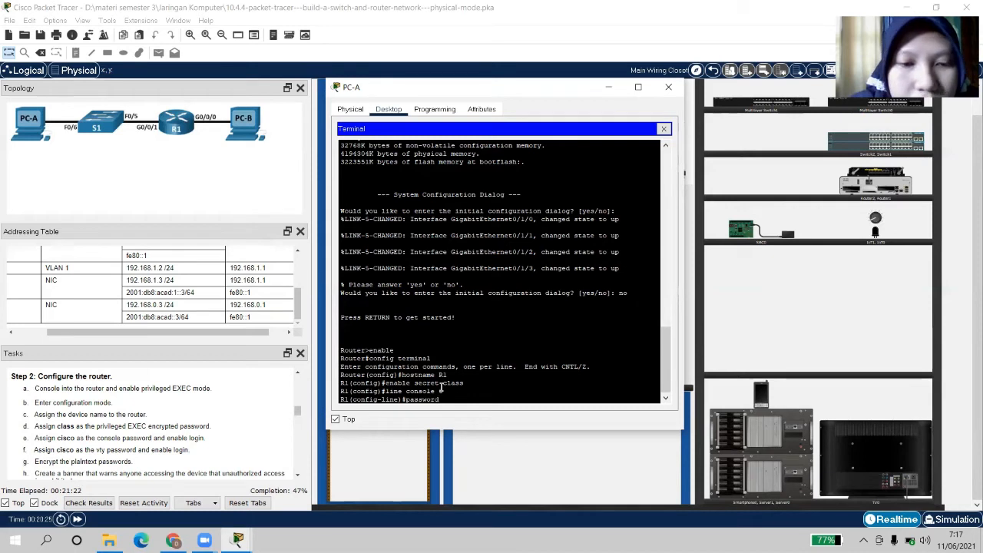
type(" cisc")
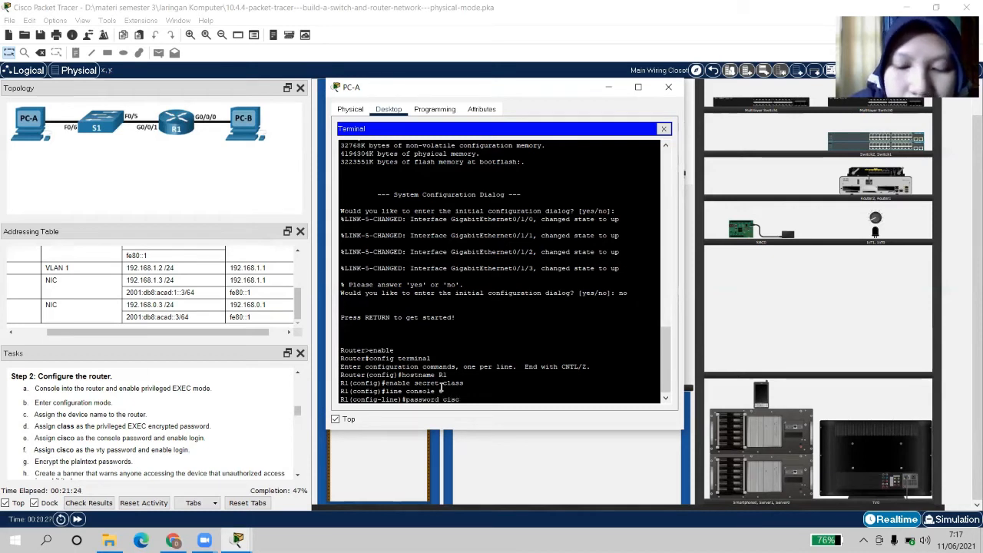
type("o")
key("Return")
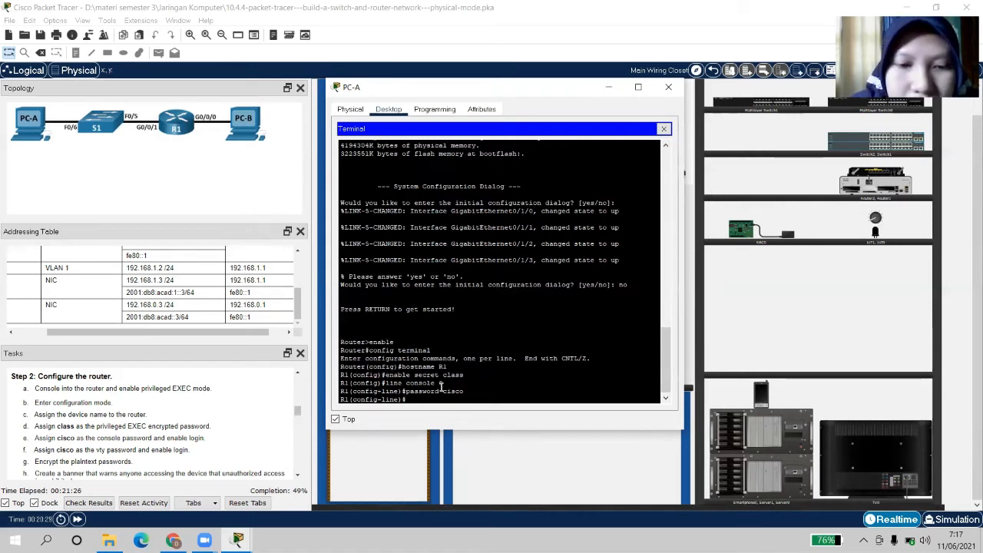
type("l")
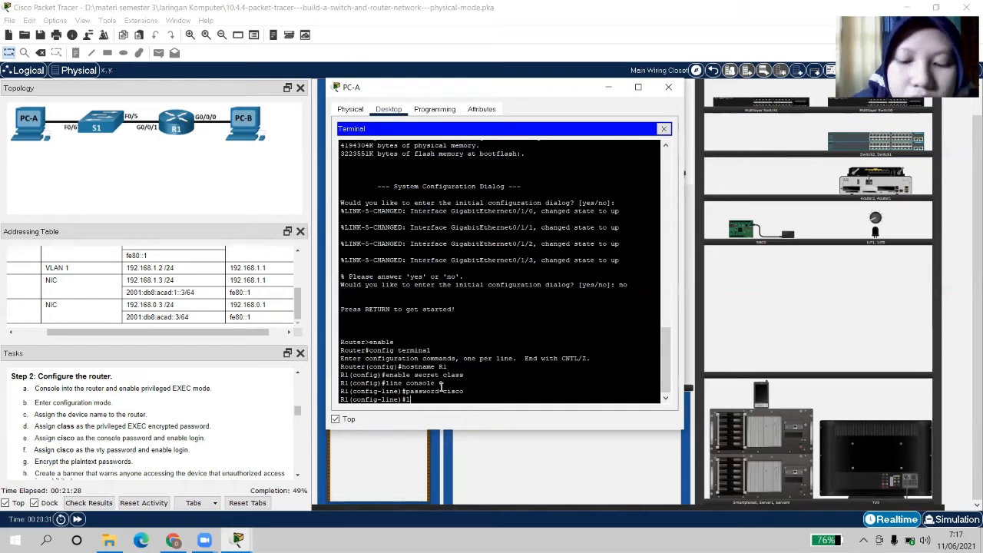
type("ogin")
key("Return")
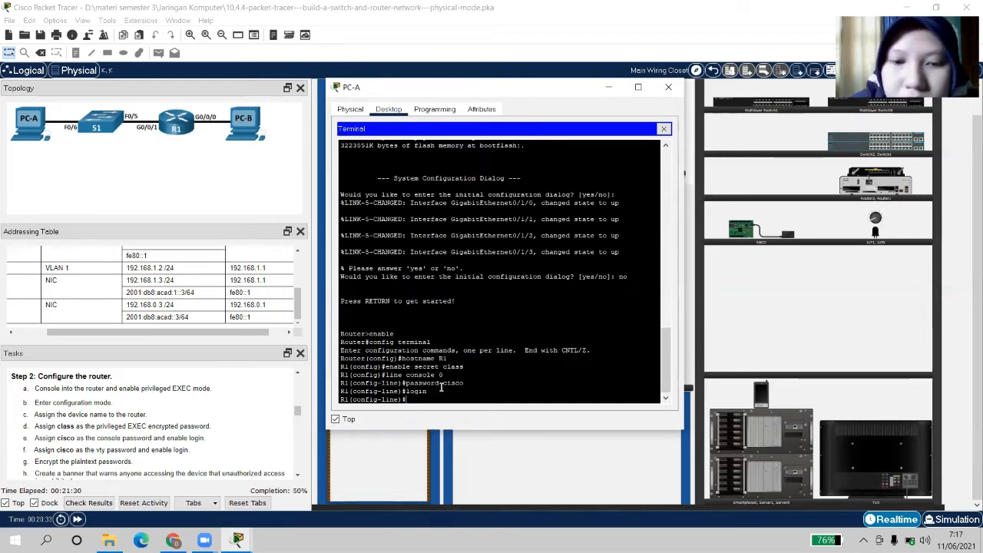
type("exit")
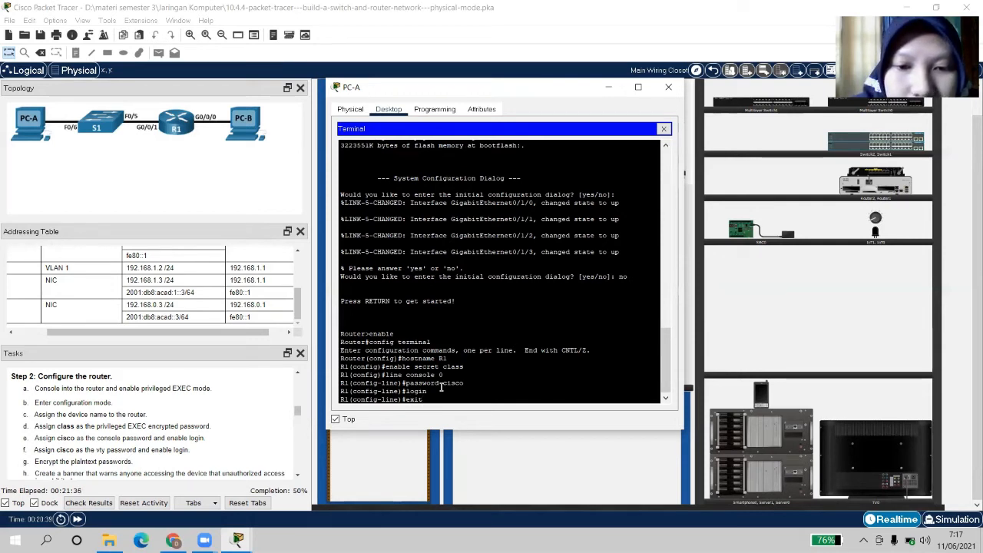
key("Return")
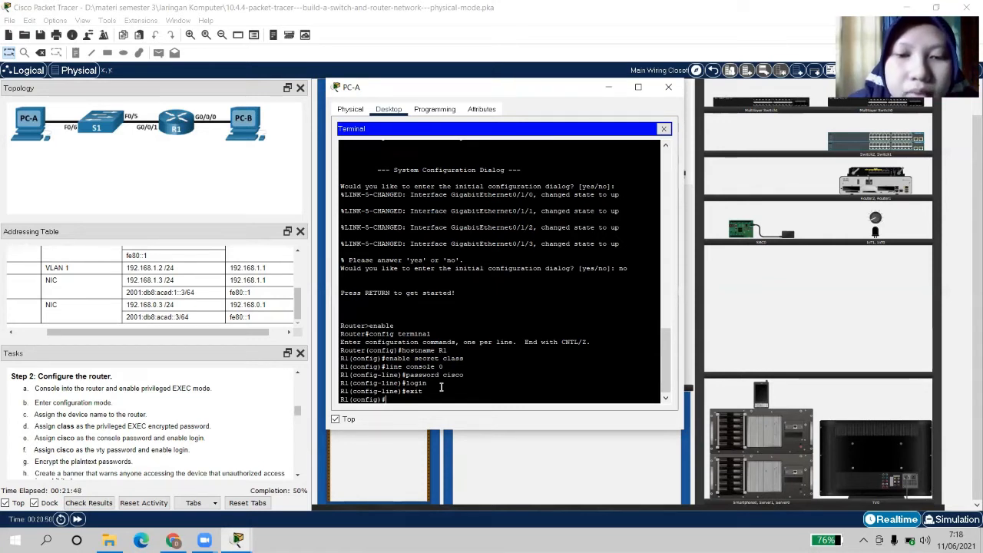
Enter configuration for vty lines 0 through 4 with line vty 0 4
type("li")
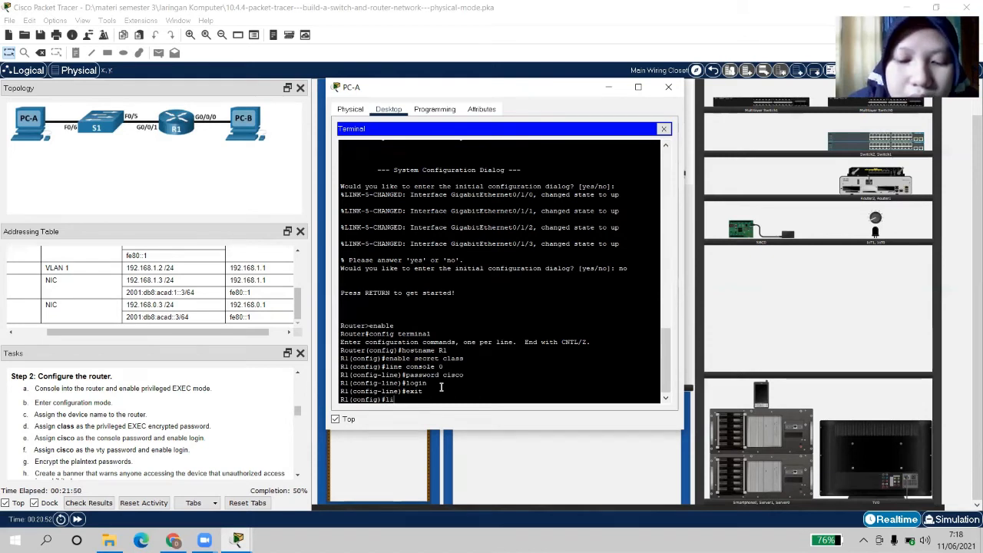
type("ne vt")
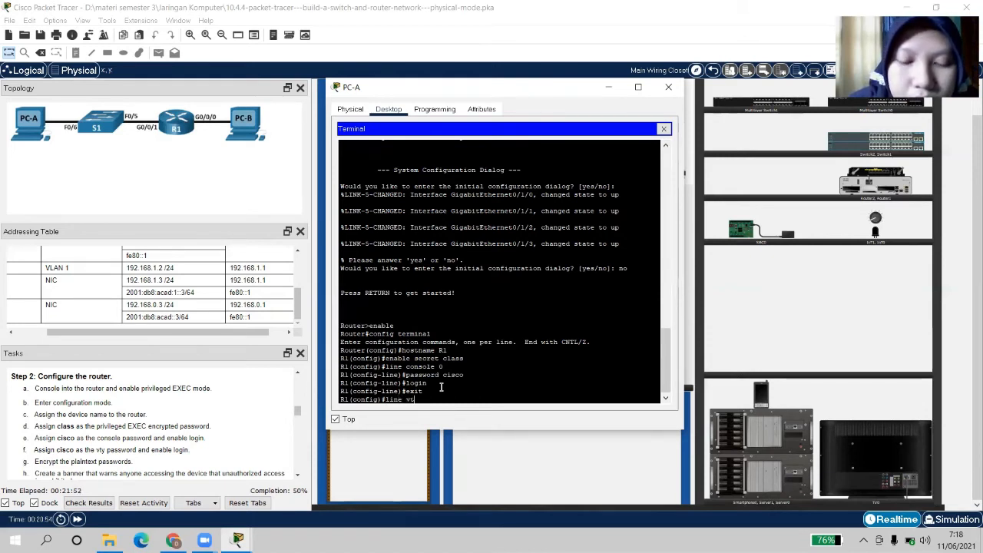
type("y")
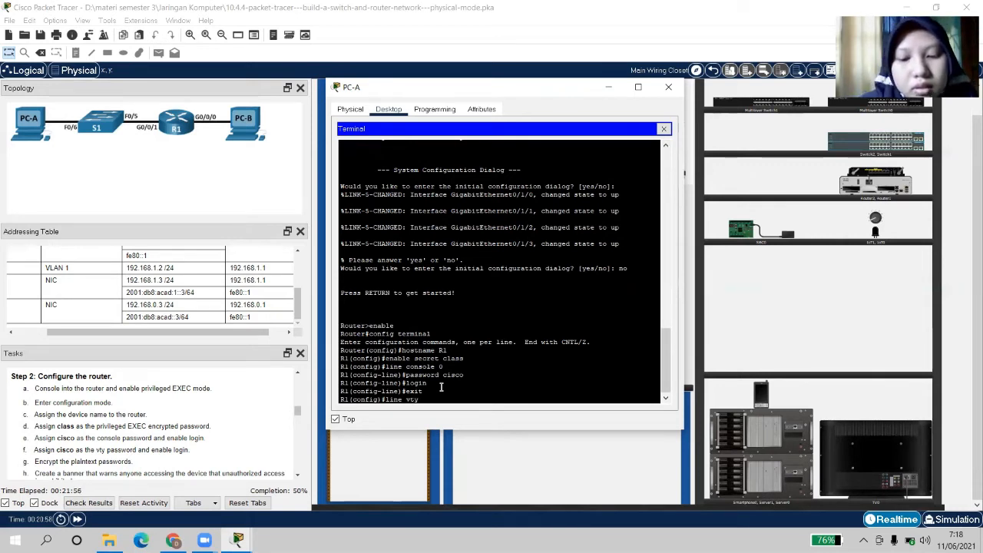
type(" 0")
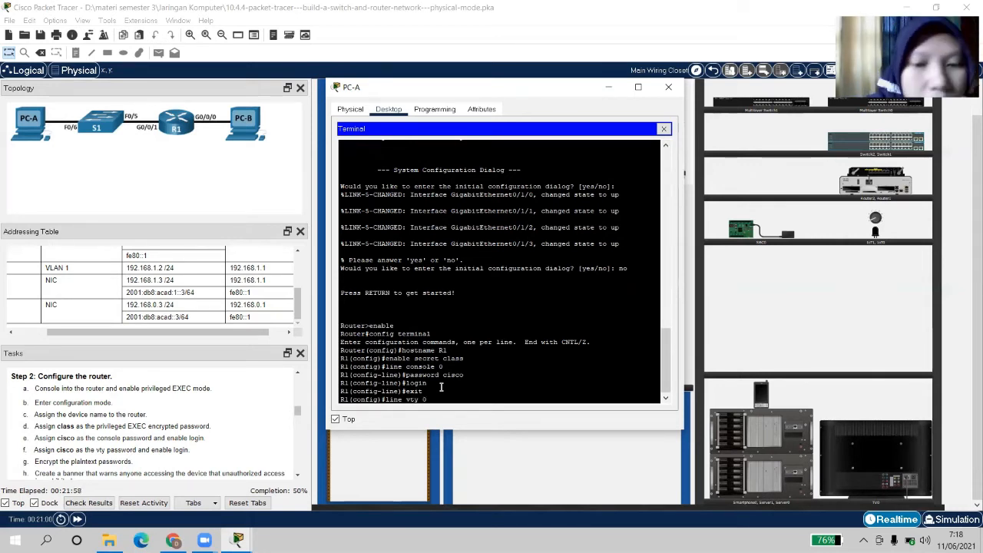
key("Return")
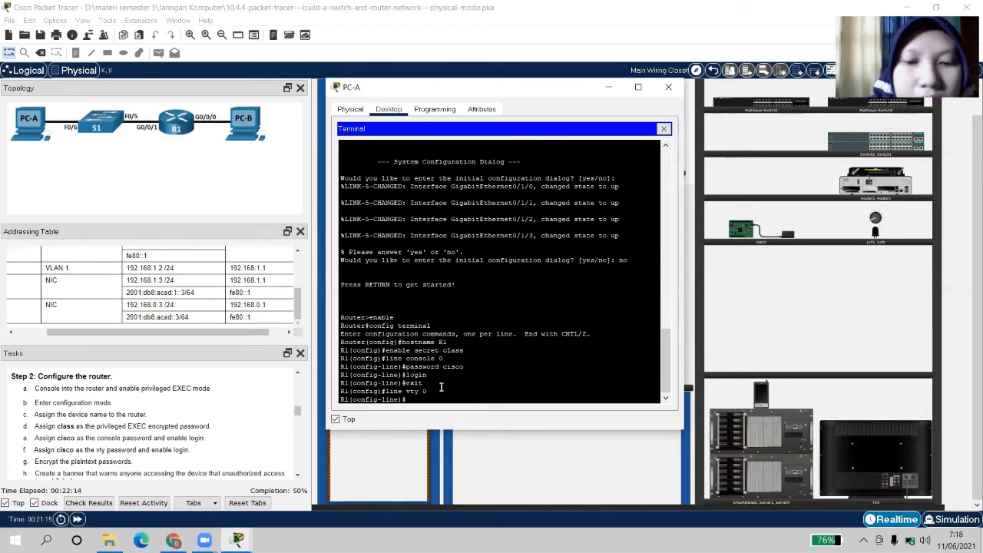
type("l")
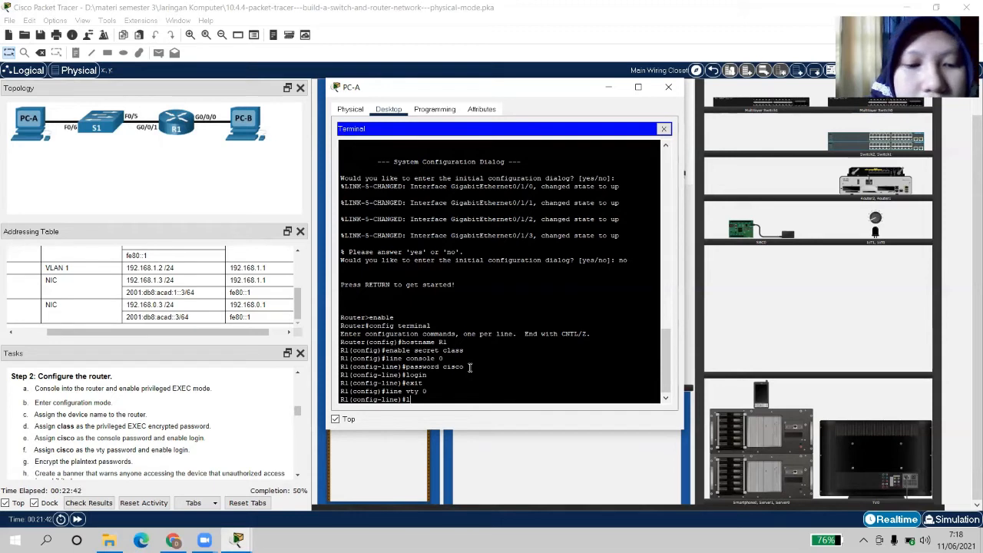
type("line")
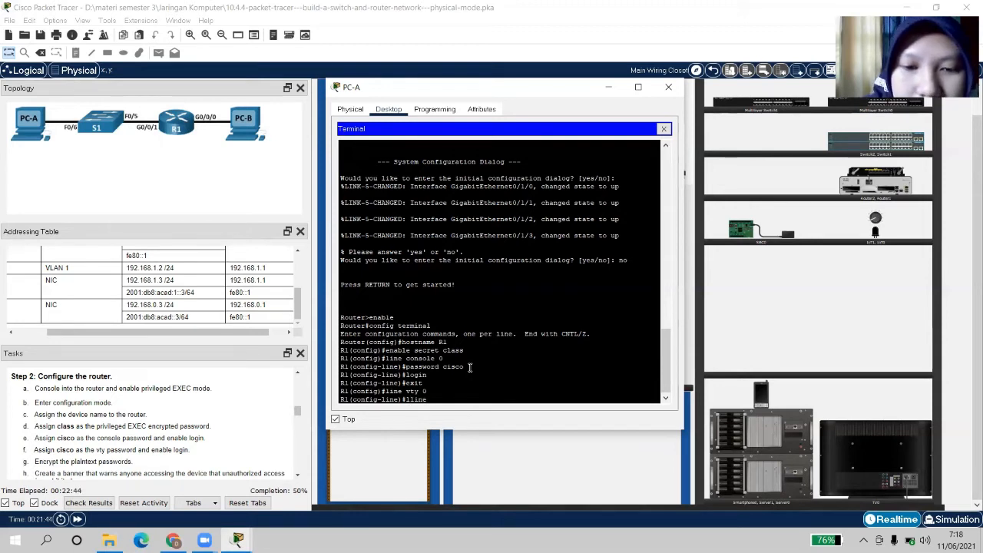
key("BackSpace")
key("BackSpace")
key("BackSpace")
key("BackSpace")
type("i")
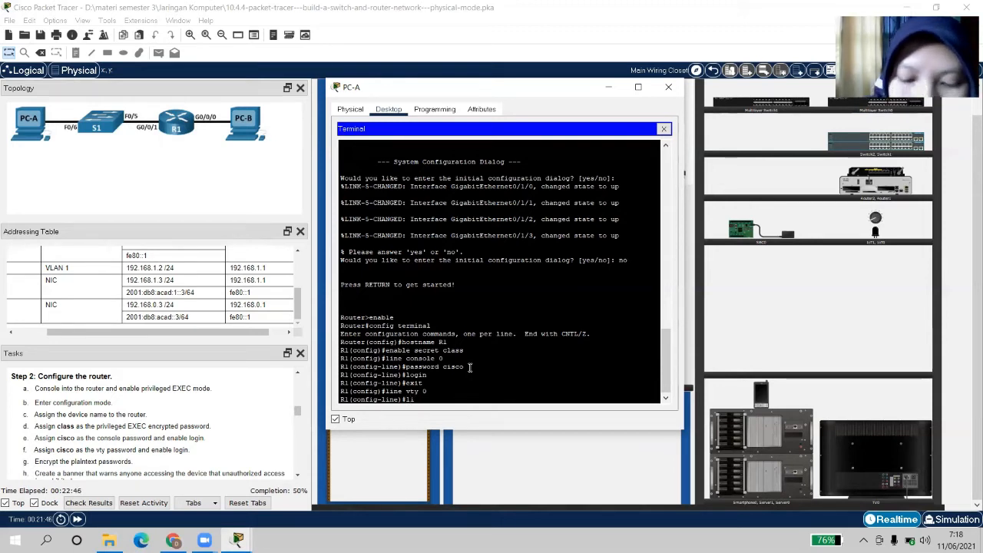
type("ne vt")
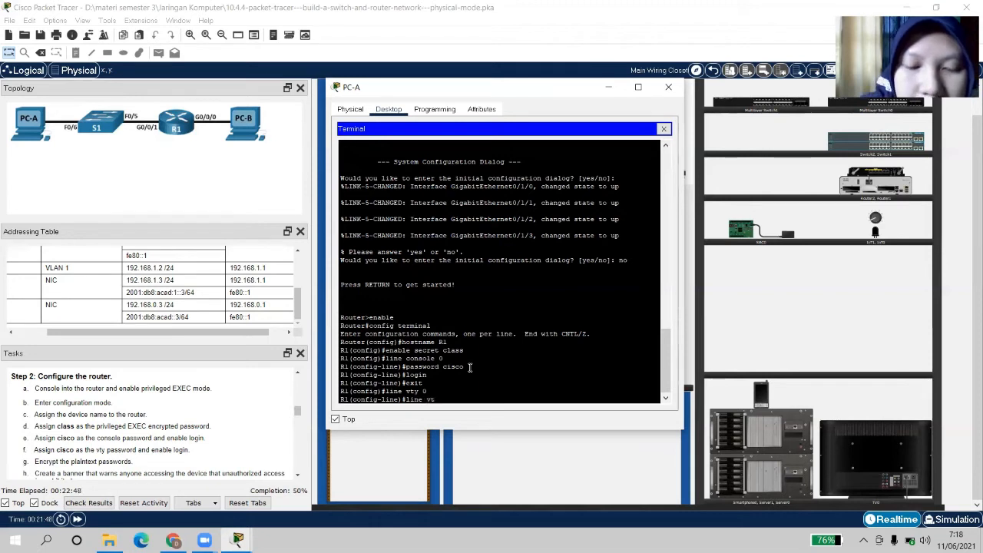
type("y 0")
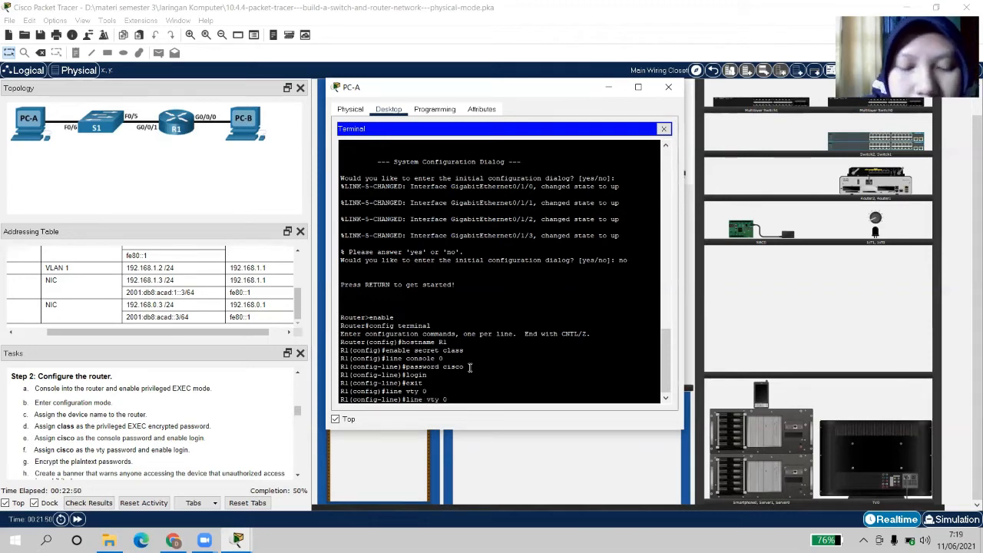
type(" 4")
key("Return")
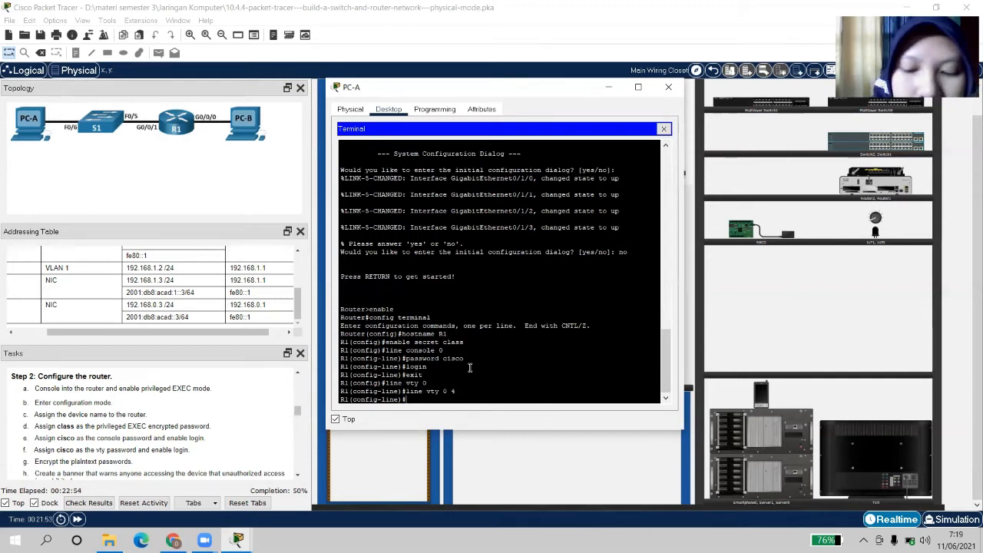
Set the required vty password, enable login, and exit back to global configuration
type("password")
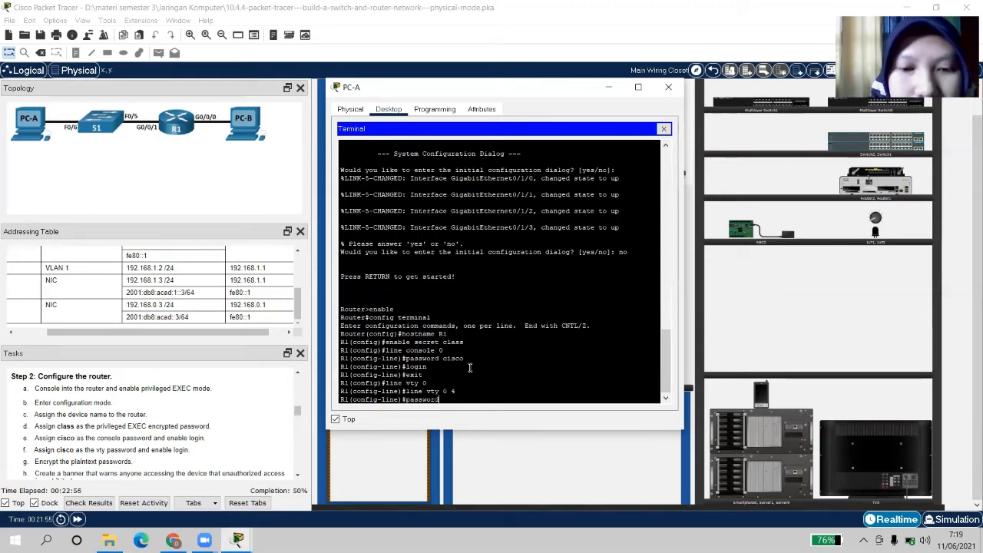
type(" cisco")
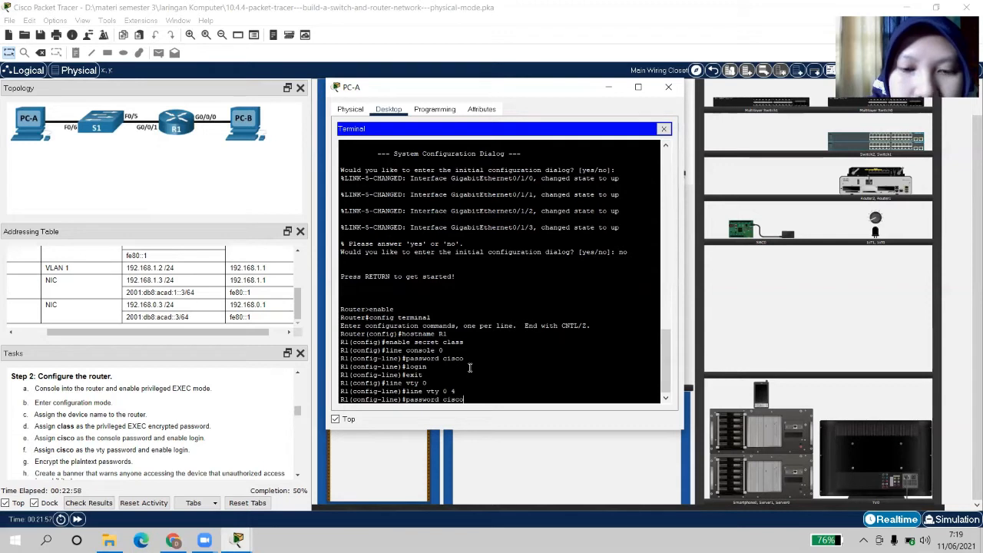
key("Return")
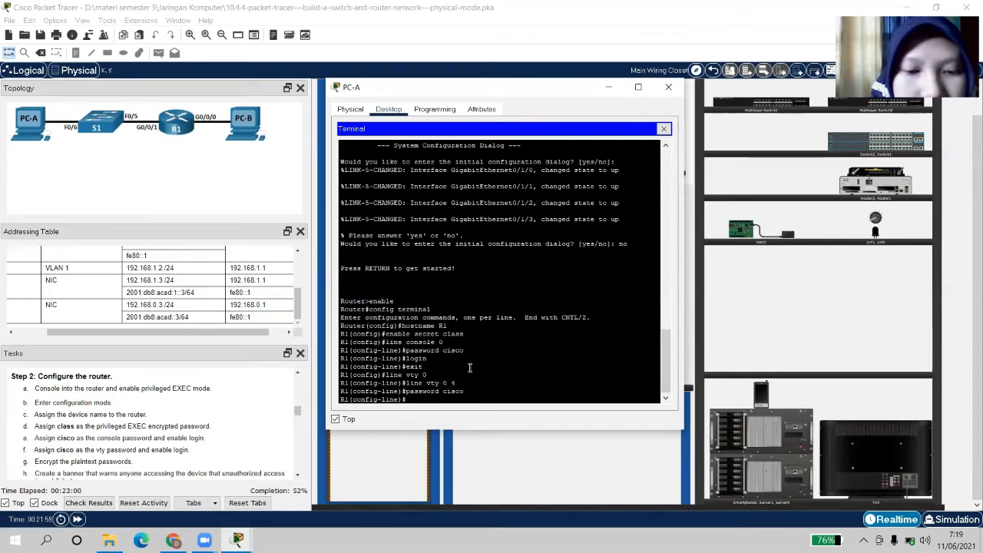
type("logi")
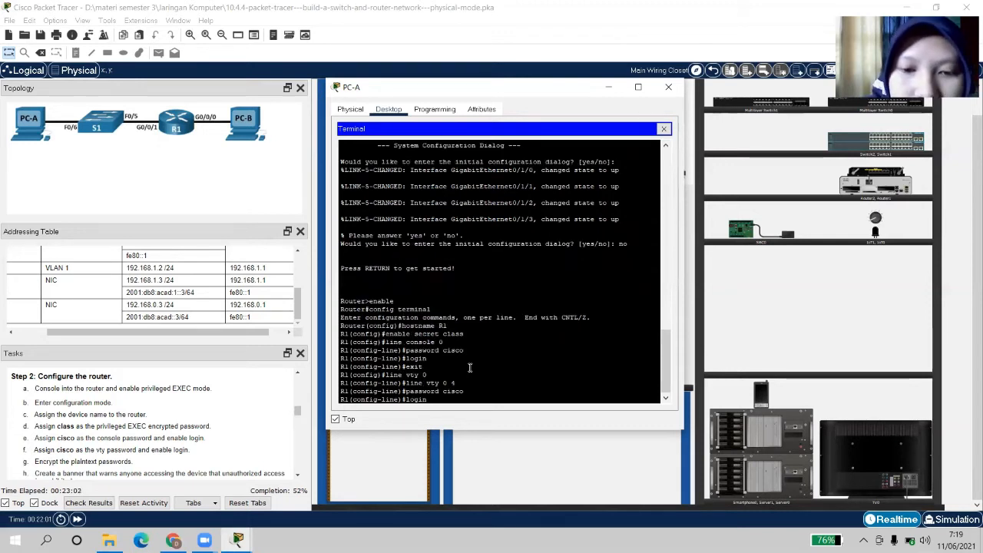
type("n")
key("Return")
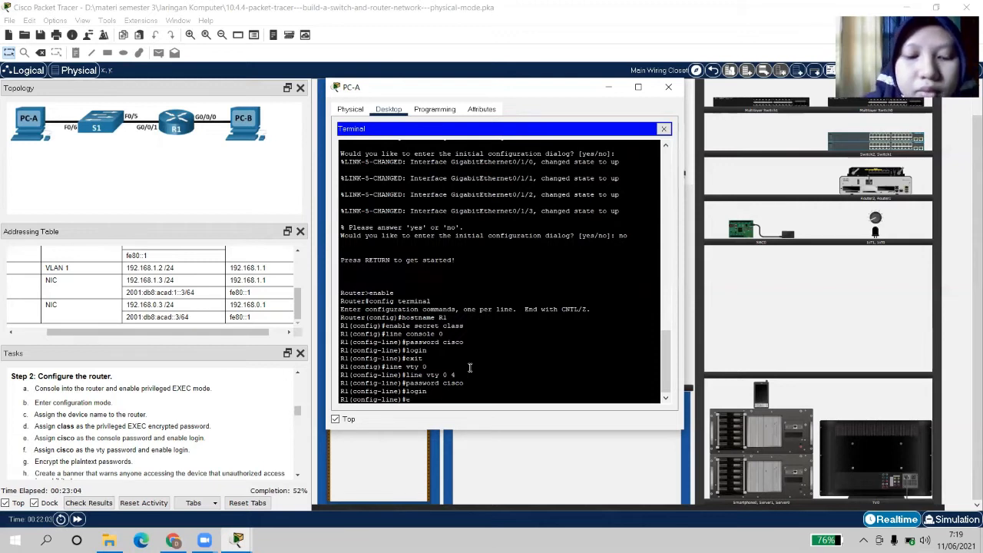
type("exit")
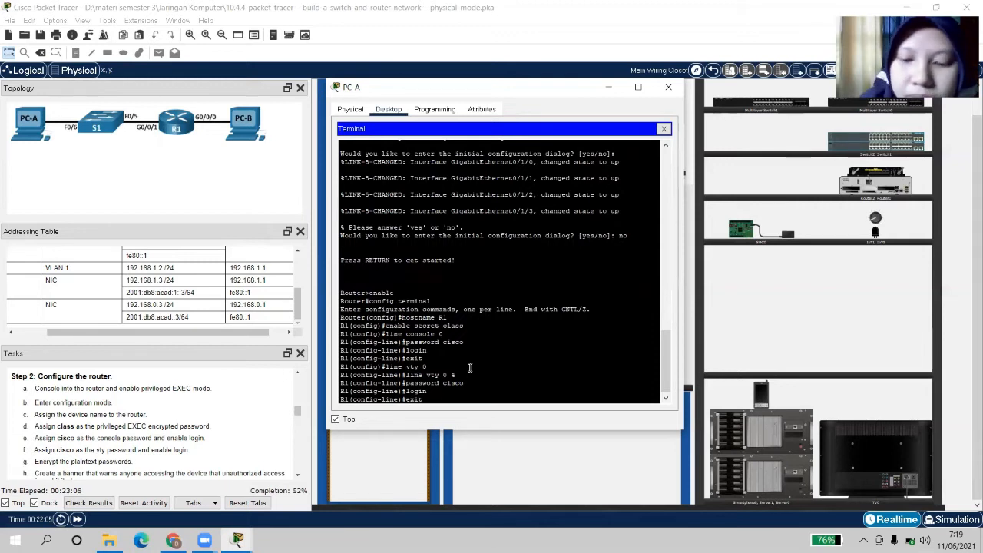
key("Return")
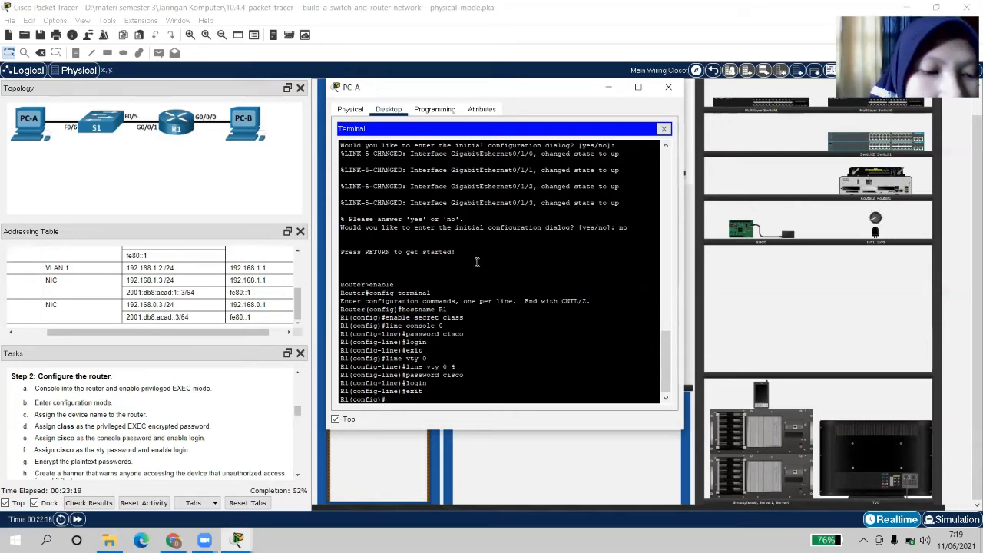
Review the remaining tasks, then enable service password-encryption on R1 from the PC-A terminal
left_click(298, 474)
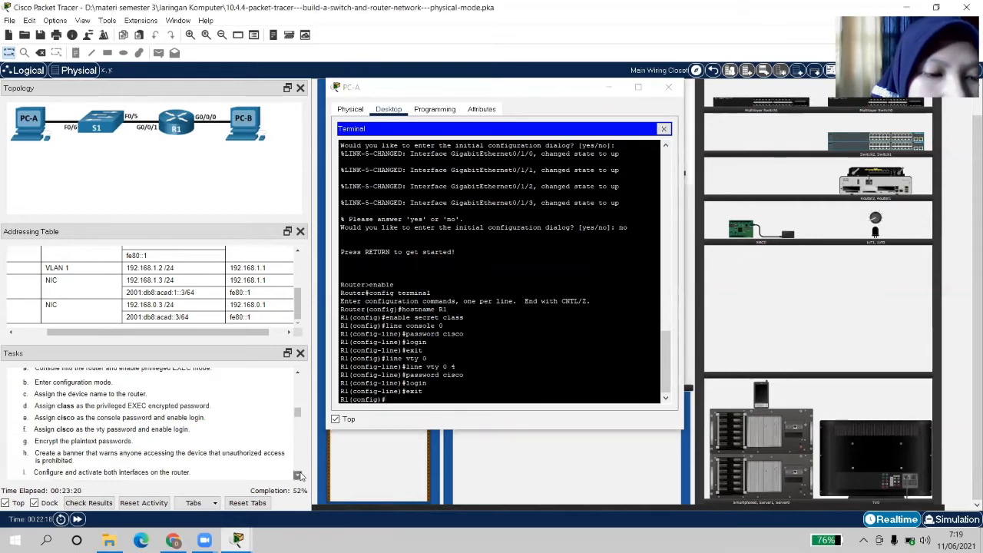
left_click(298, 475)
left_click(298, 474)
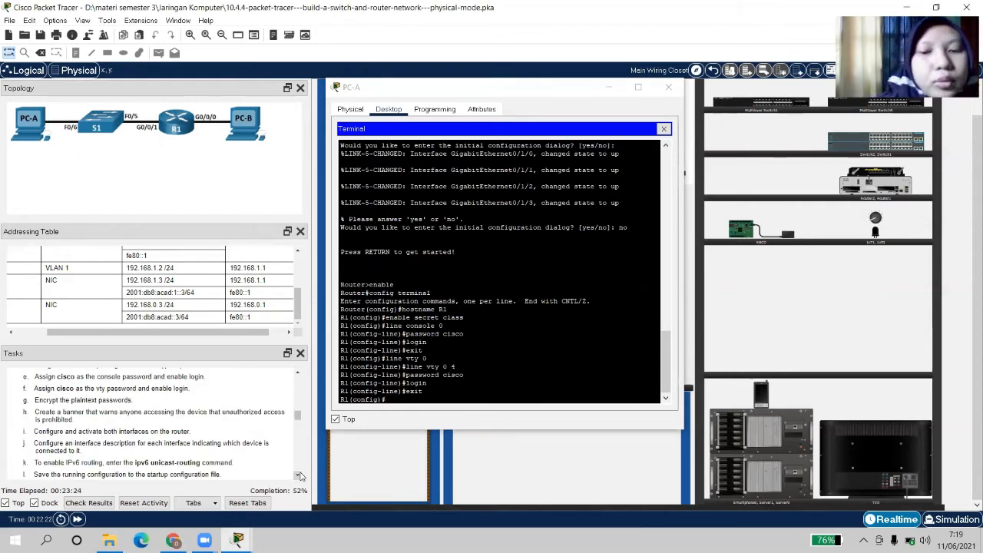
left_click(404, 392)
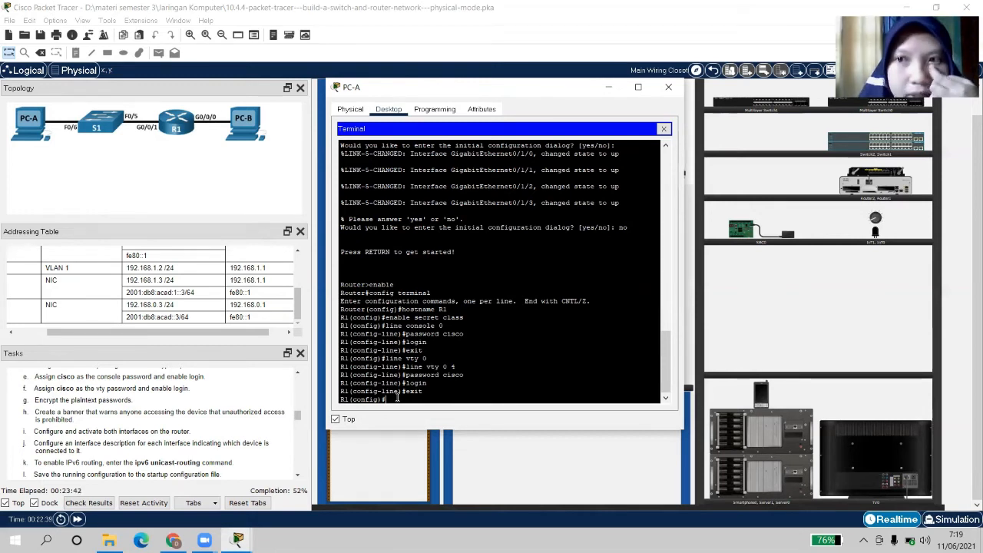
type("se")
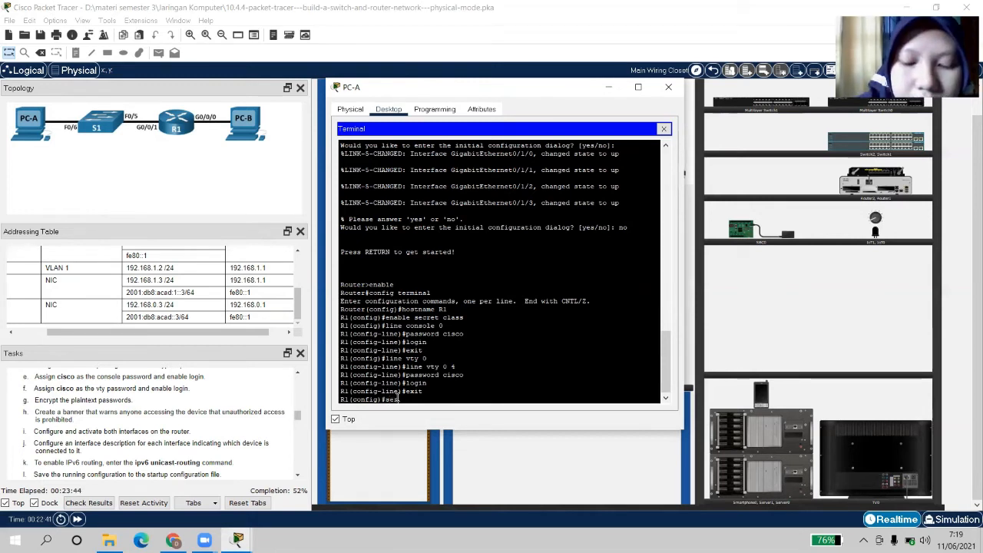
type("rvice ")
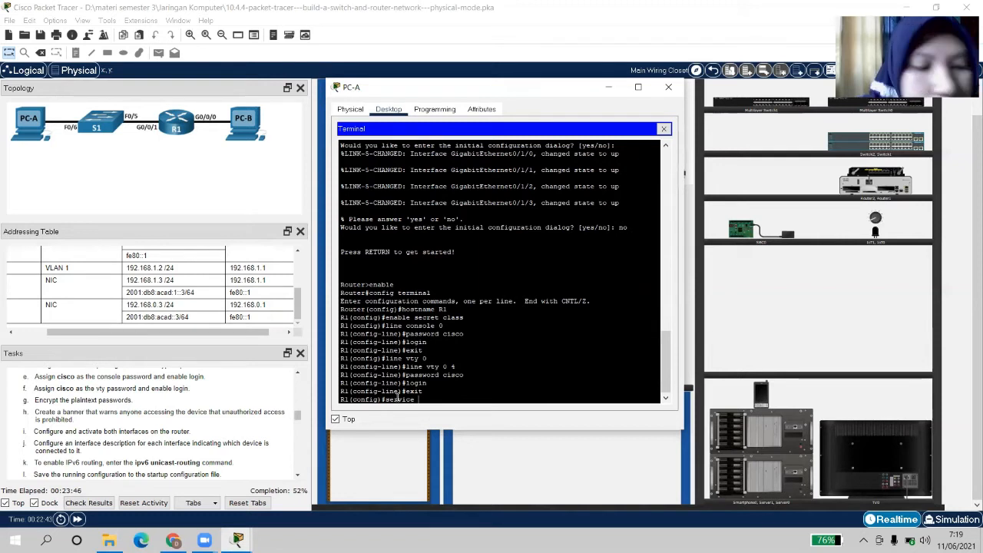
type("password")
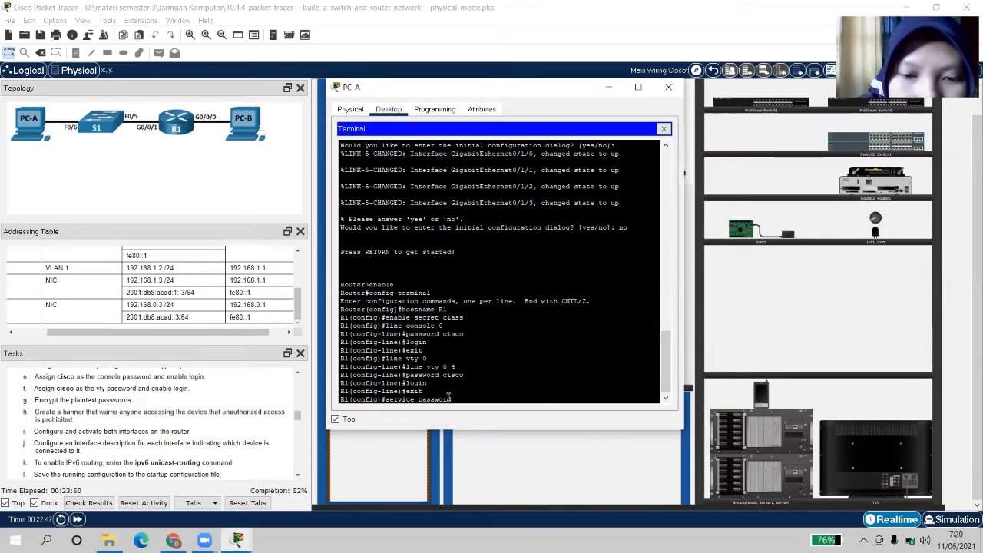
type("-")
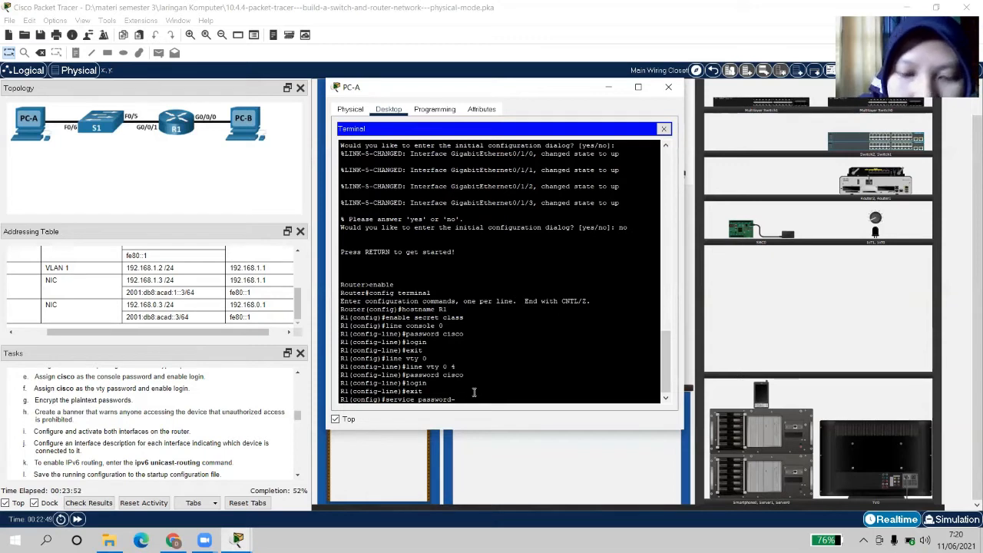
type("encry")
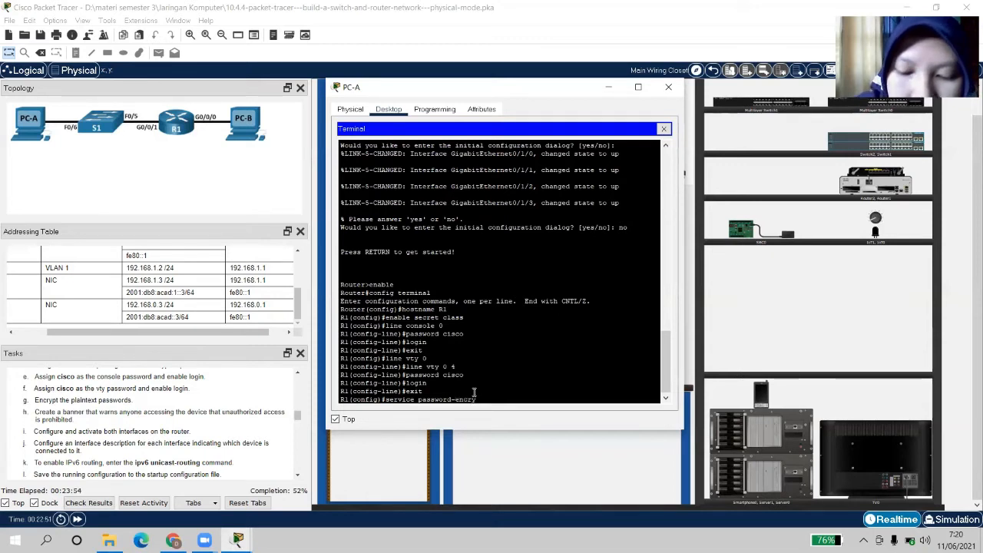
type("ption")
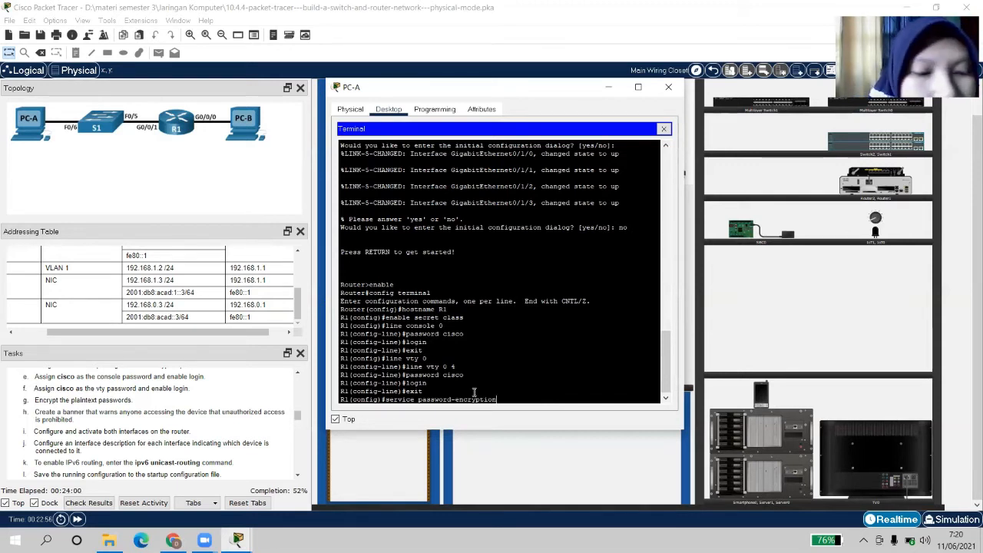
key("Return")
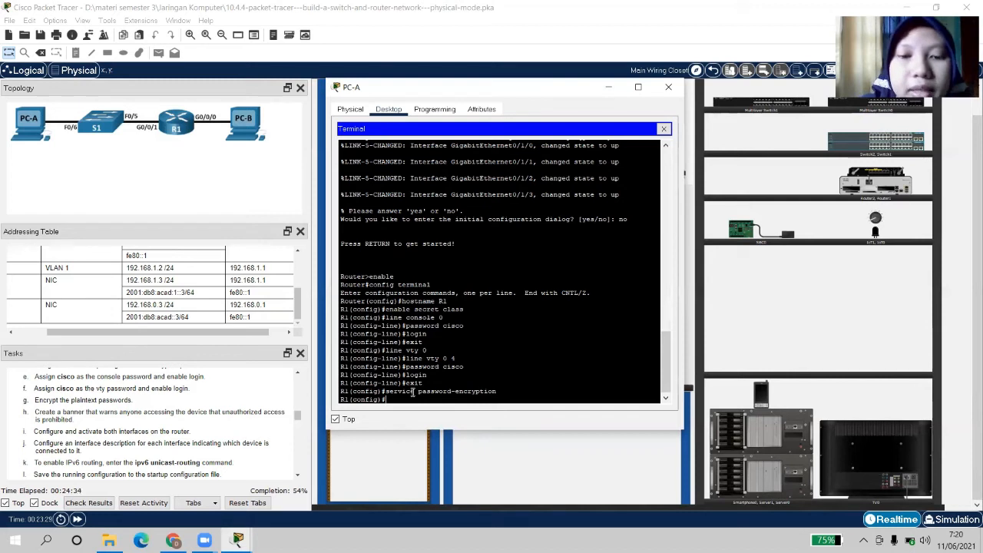
Set R1's MOTD banner to 'Authorized Users Only!' using $ as the delimiter
type("banner")
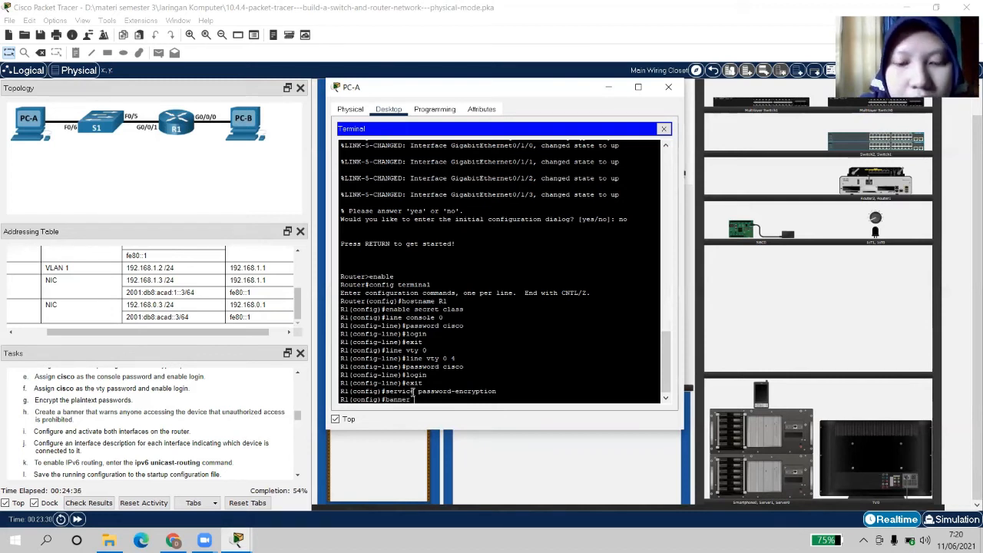
type(" motd")
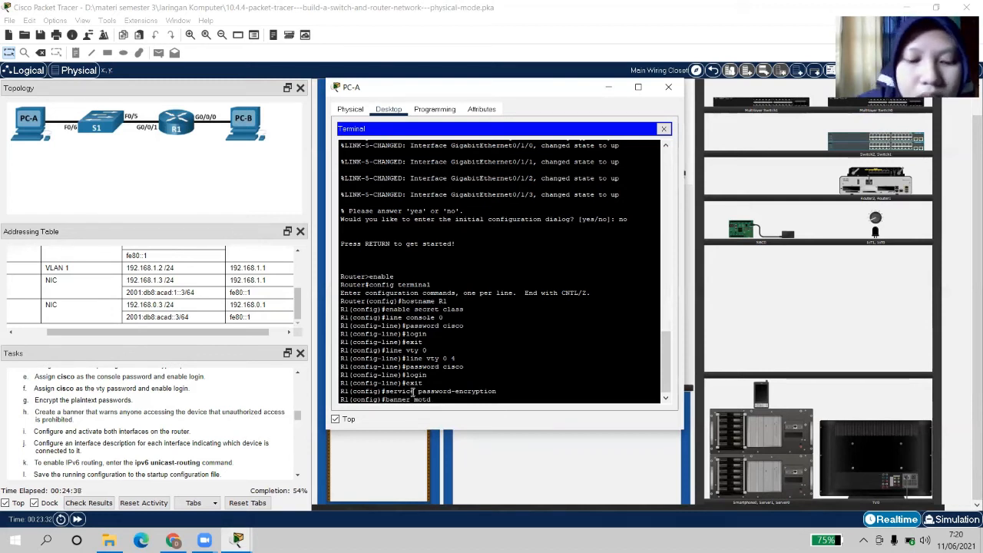
type(" $")
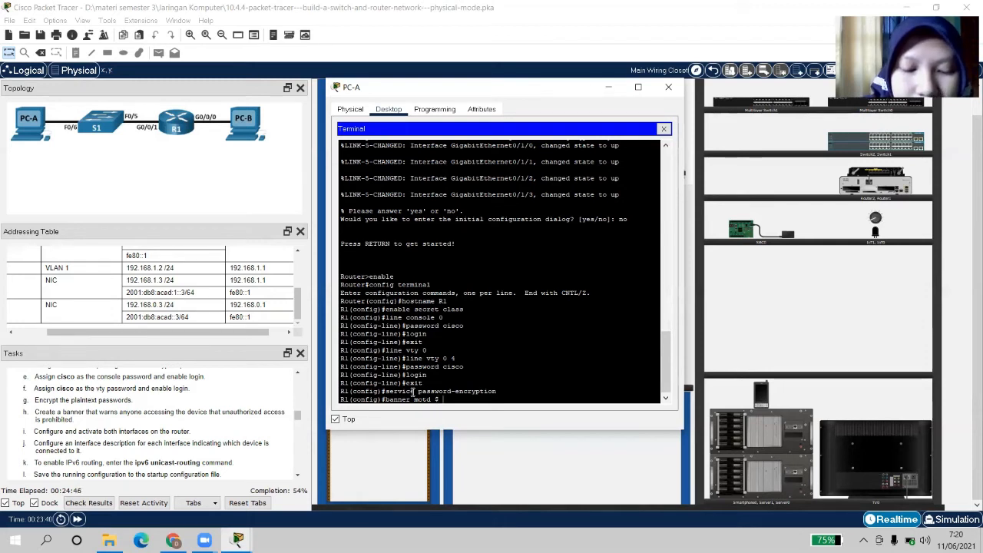
type("A")
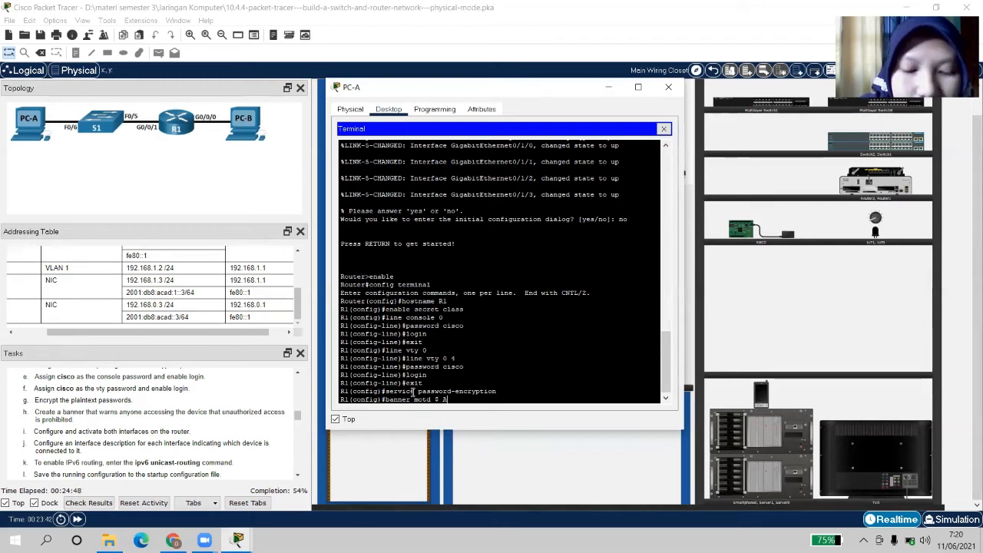
type("utho")
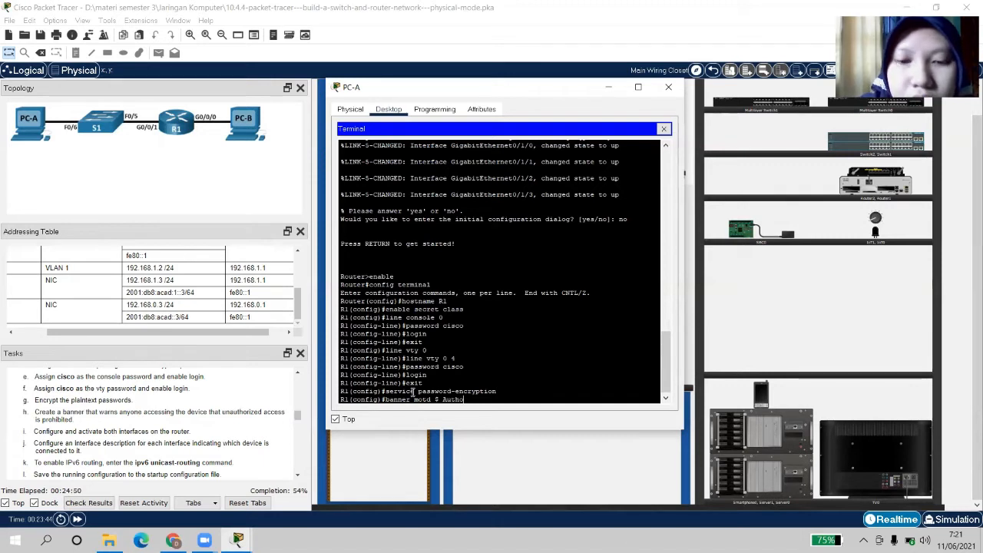
type("ri")
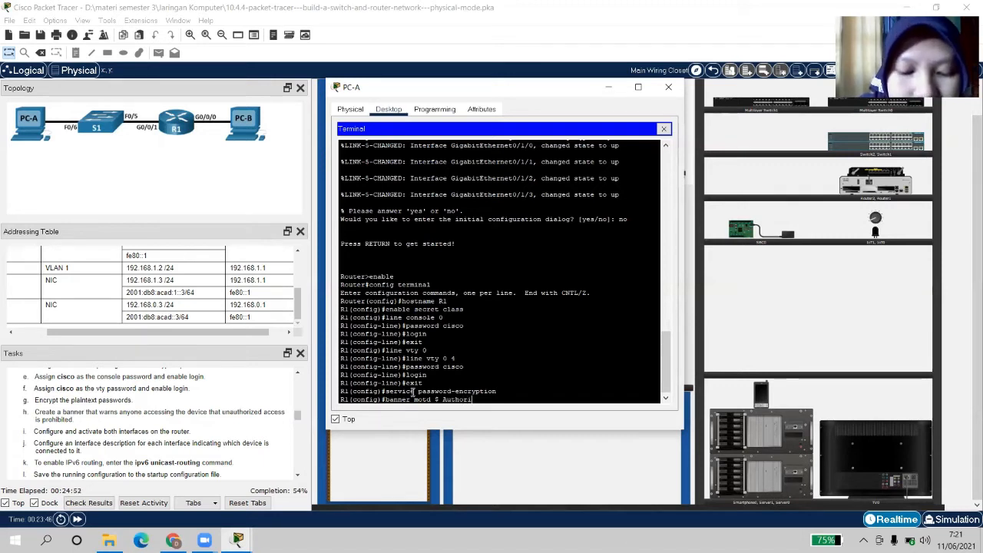
type("z")
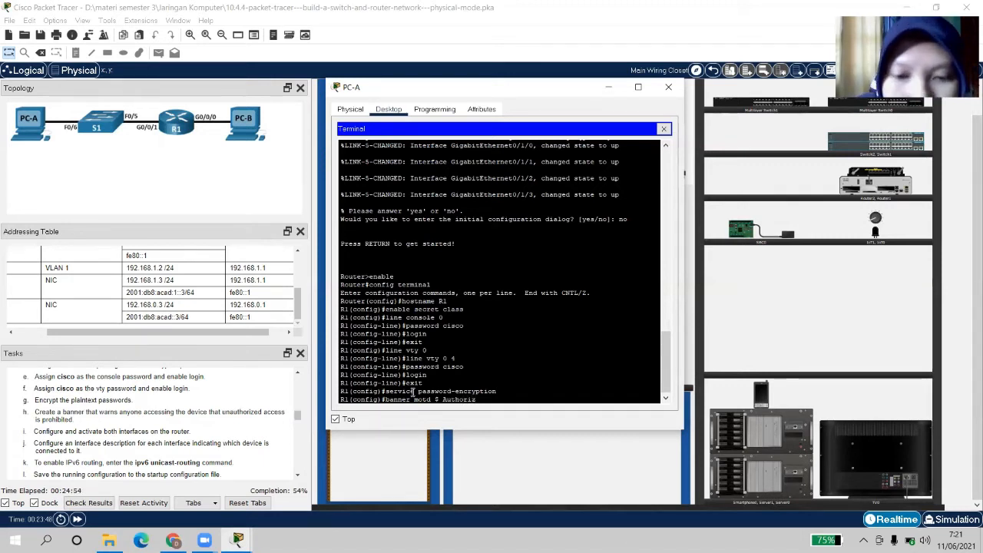
type("e")
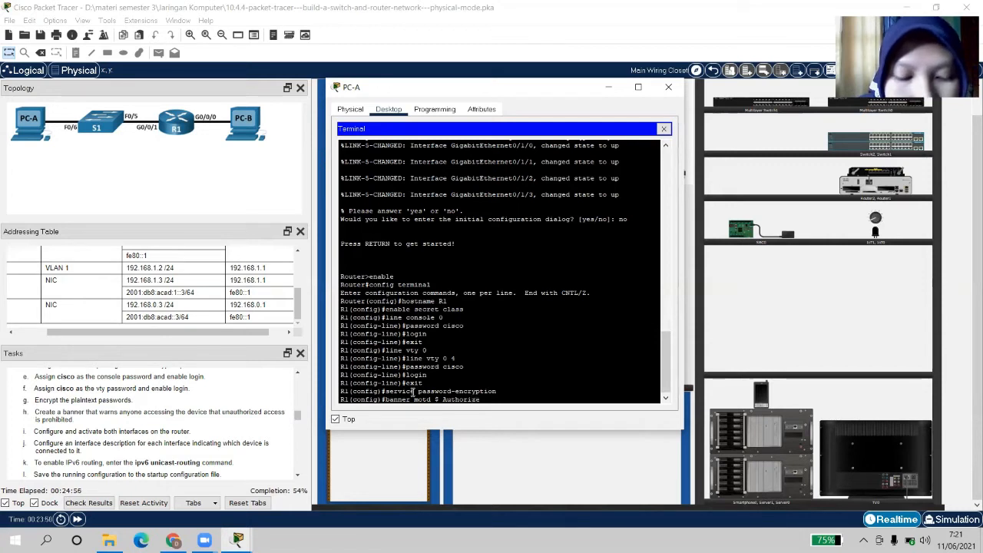
type("d")
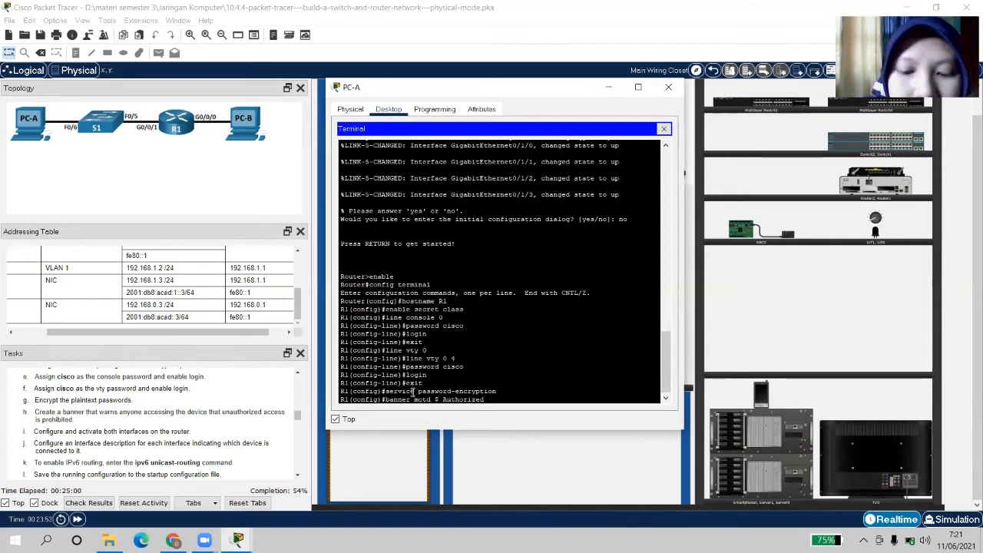
type(" Users")
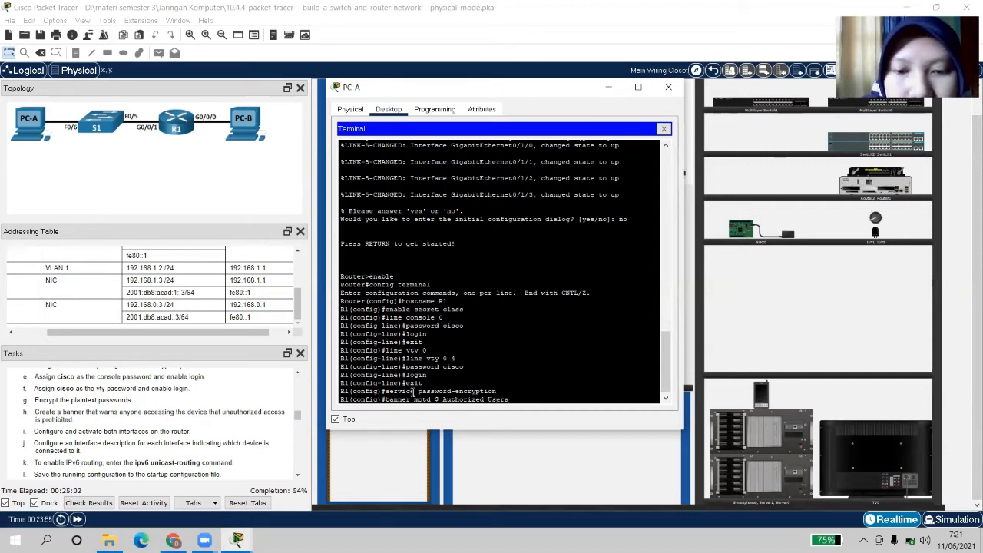
type(" Only! ")
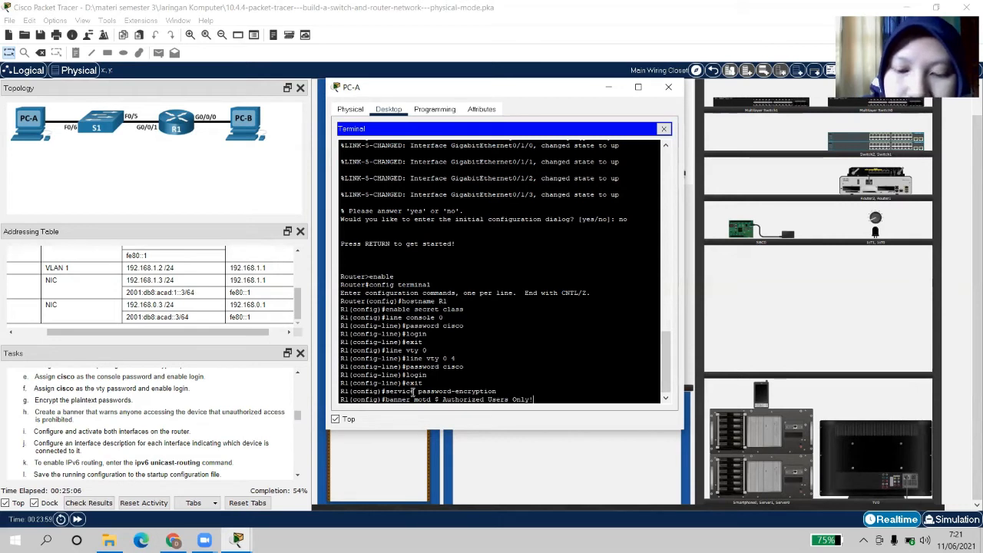
type("$")
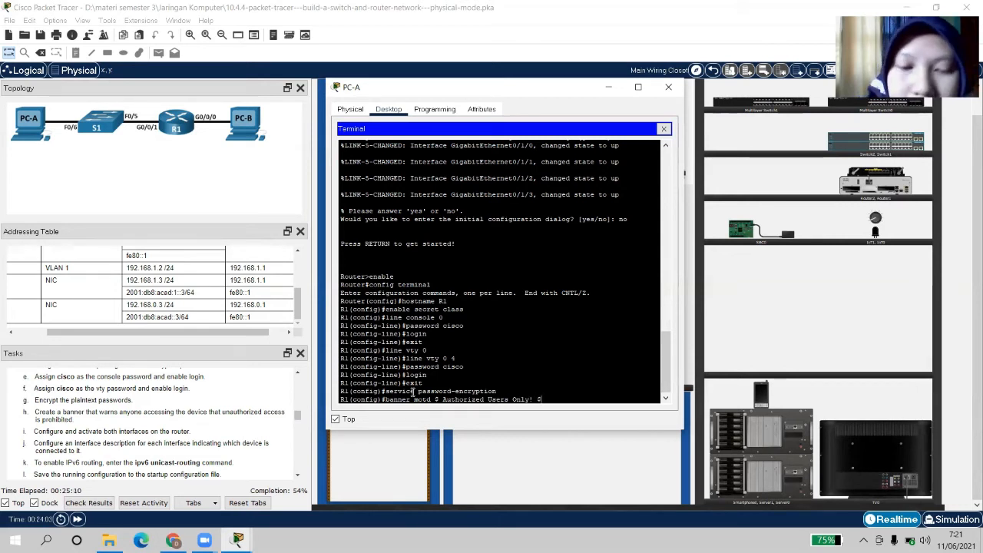
key("Return")
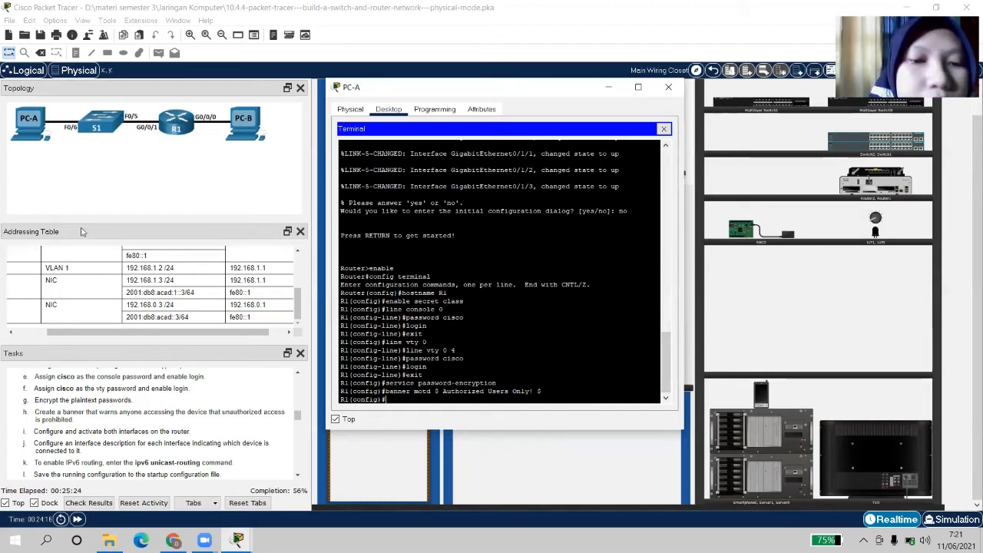
Scroll the Addressing Table to show R1's G0/0/0 address rows, then return to the terminal
left_click_drag(137, 338, 104, 338)
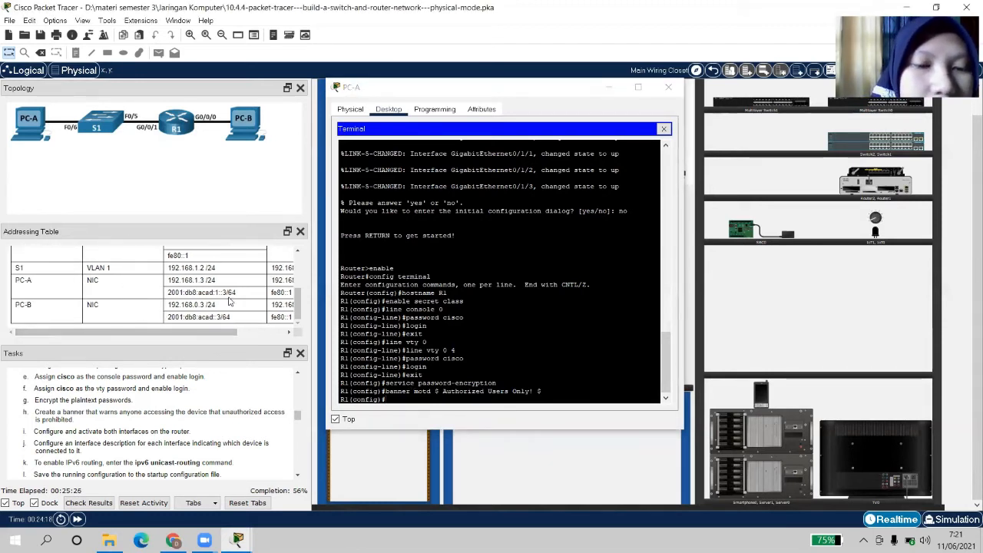
left_click_drag(298, 307, 290, 237)
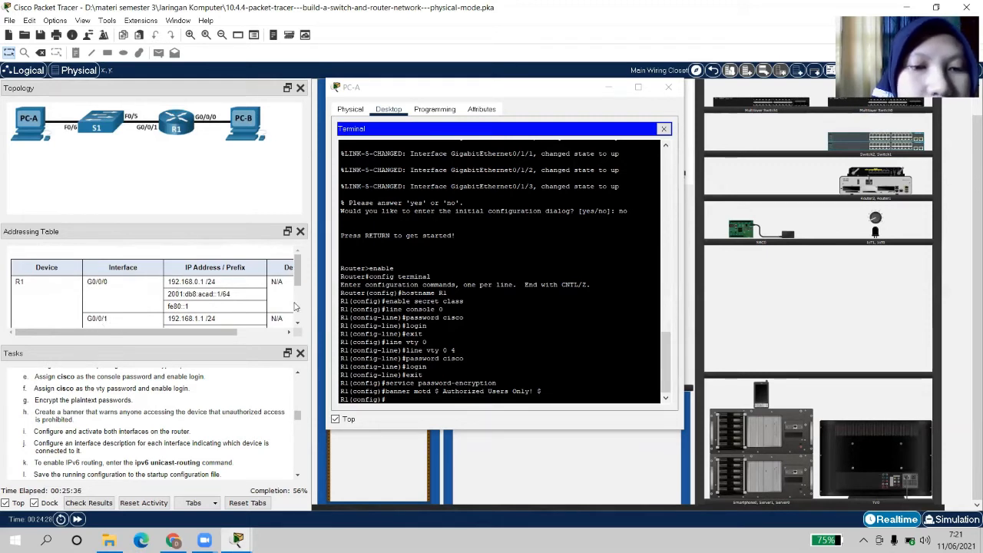
left_click(397, 399)
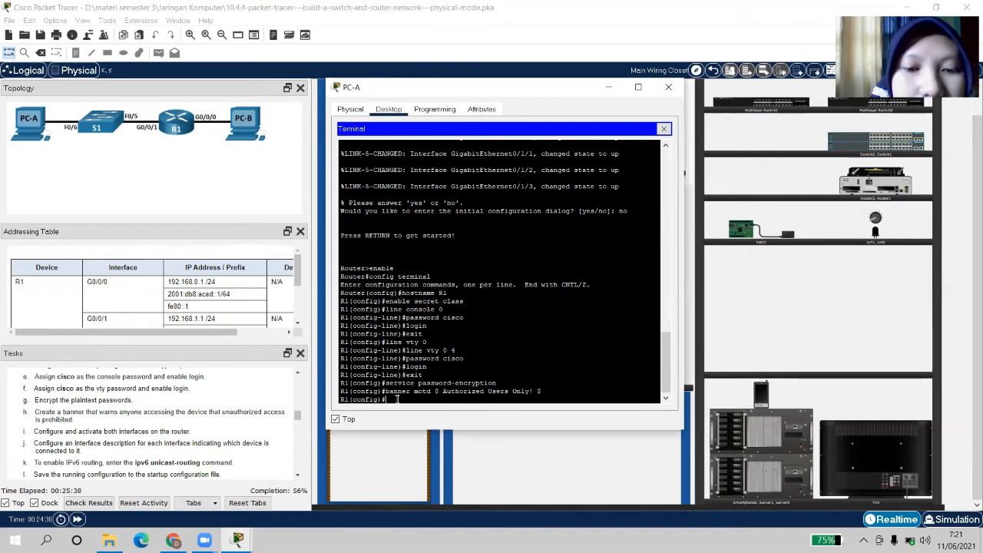
Enter interface g0/0/0 and assign it IPv4 address 192.168.0.1 with mask 255.255.255.0
type("interface")
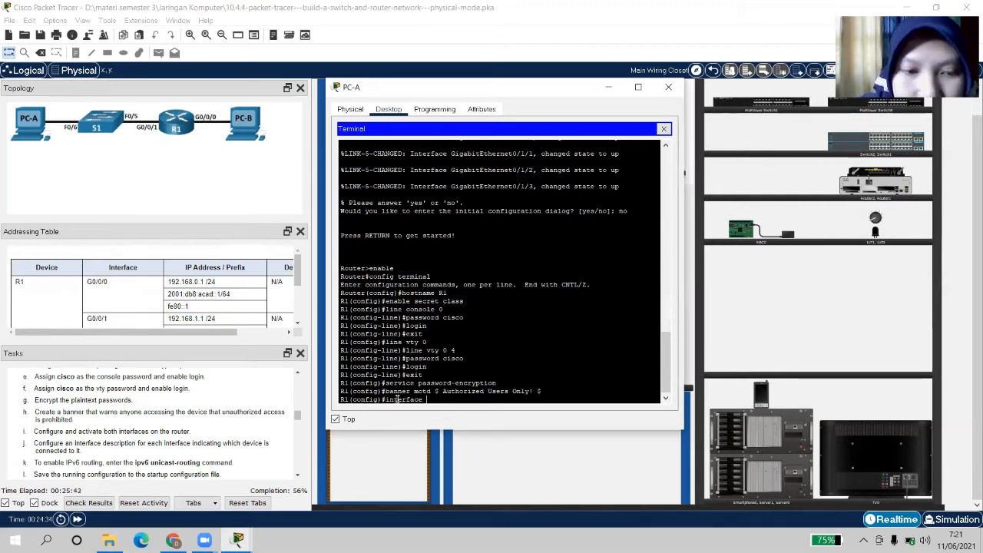
type(" g0/")
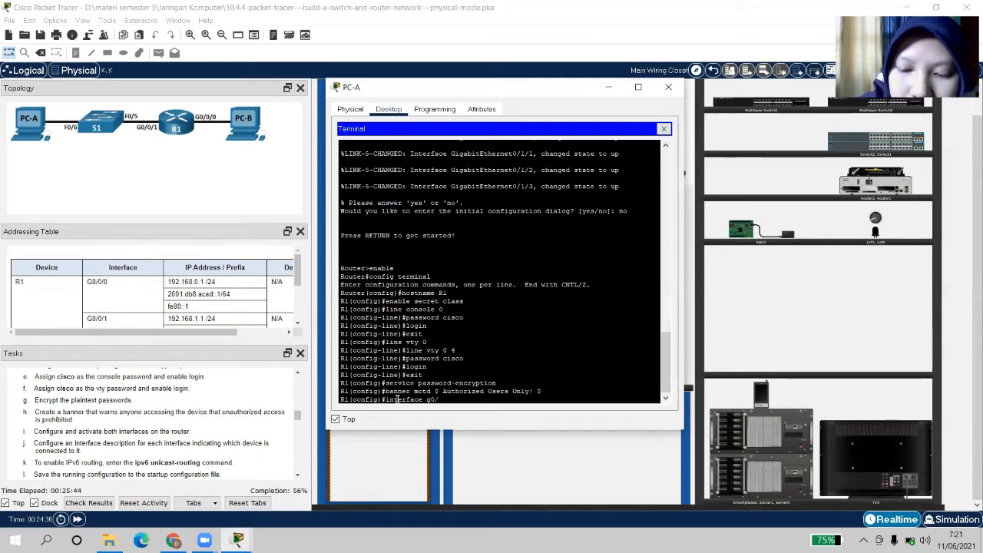
type("0/0")
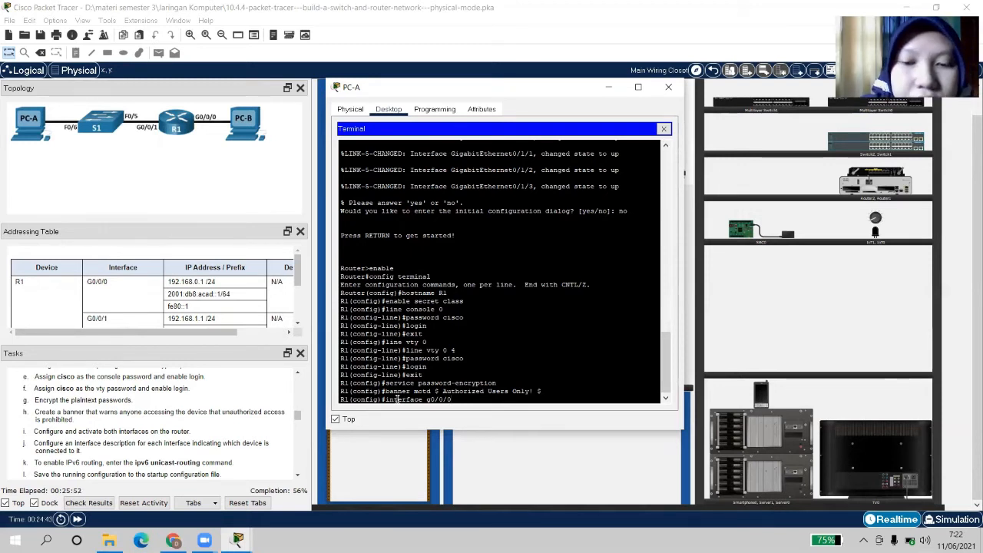
key("Return")
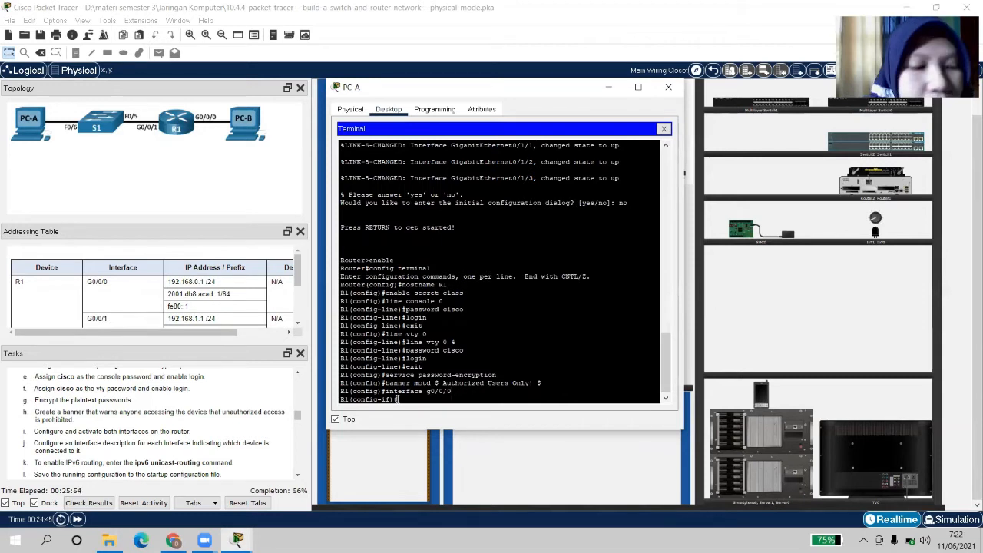
type("ip add")
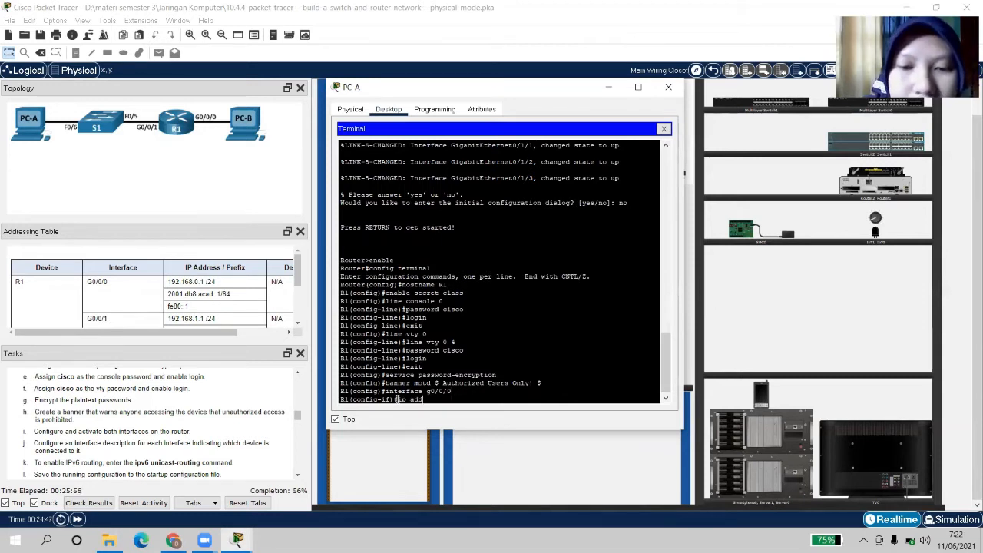
type("ress")
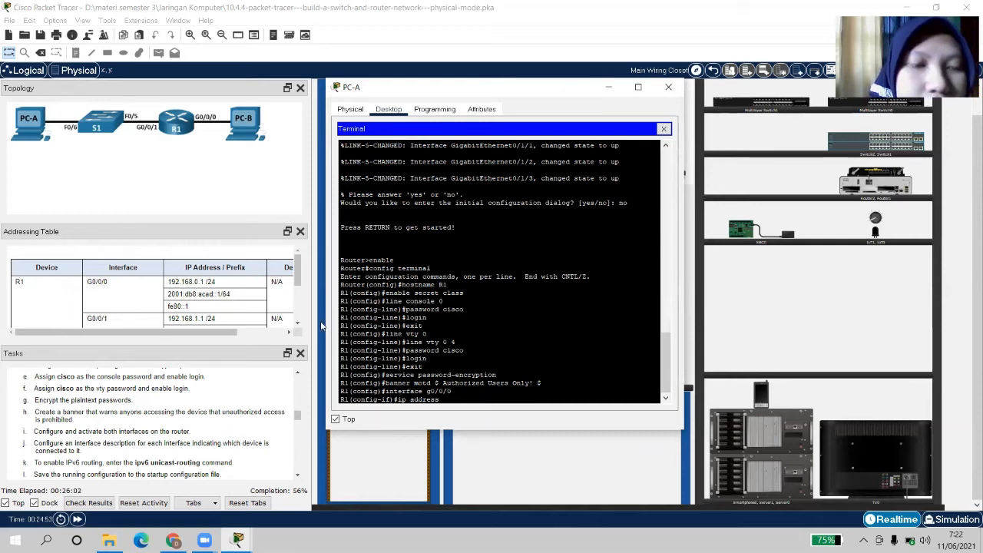
type("192")
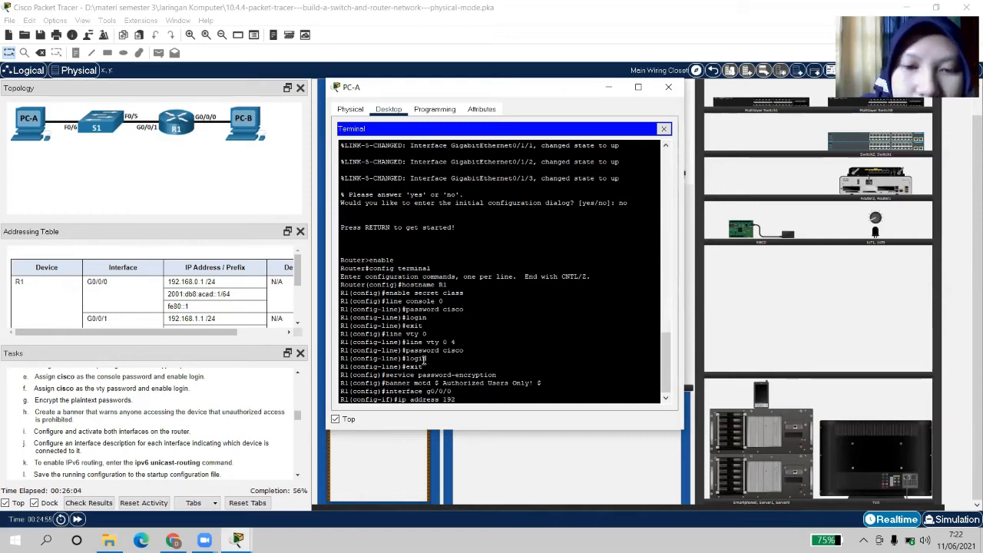
type(".1")
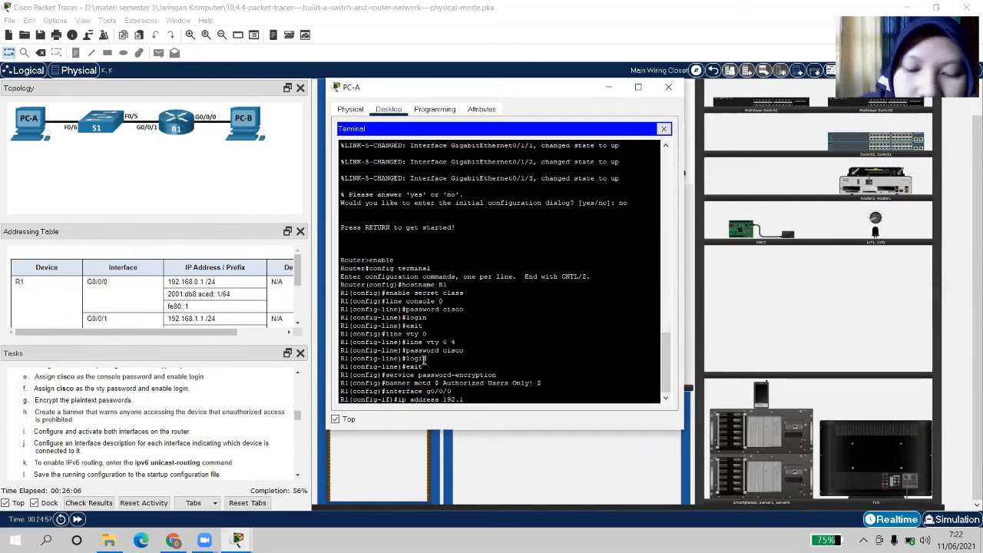
type("68")
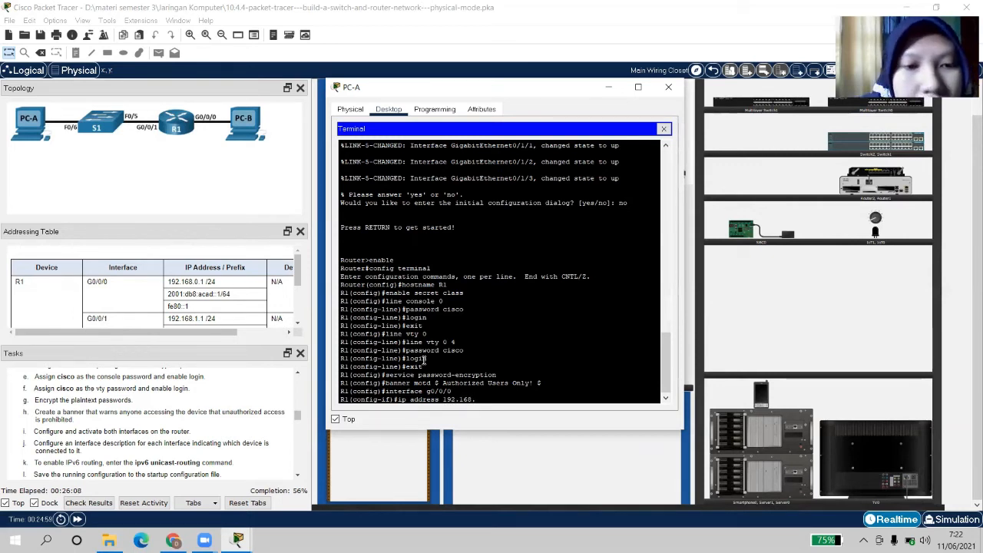
type(".0.1")
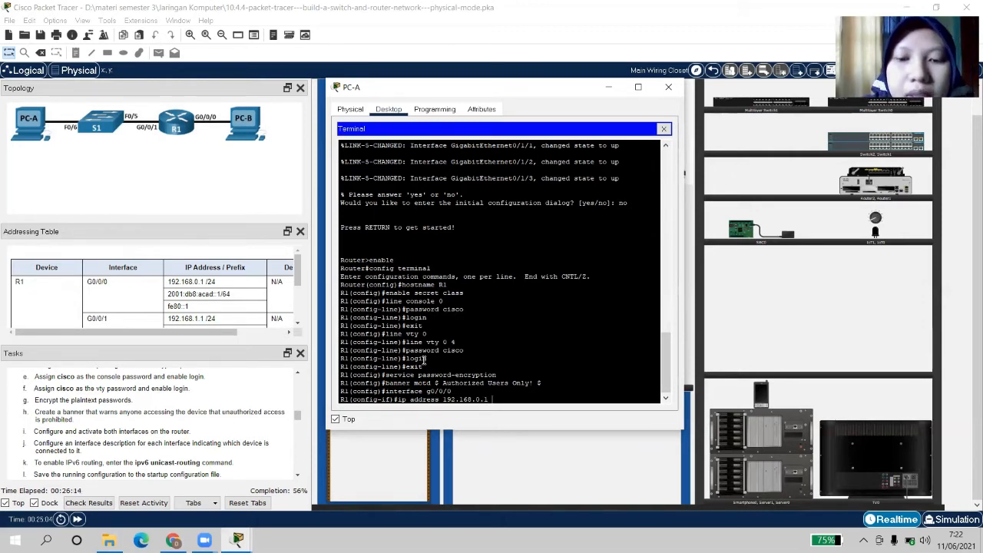
type("2")
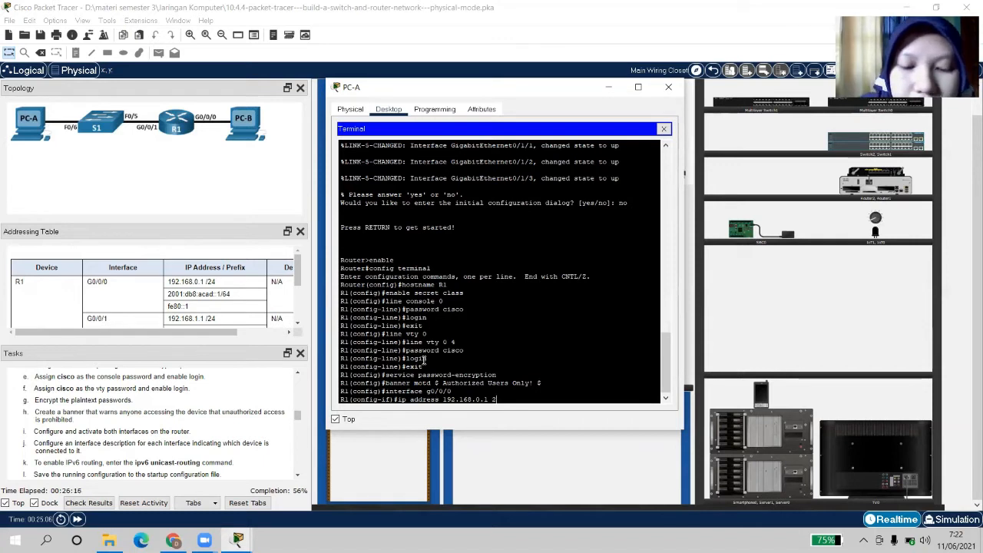
type("55")
type(".2")
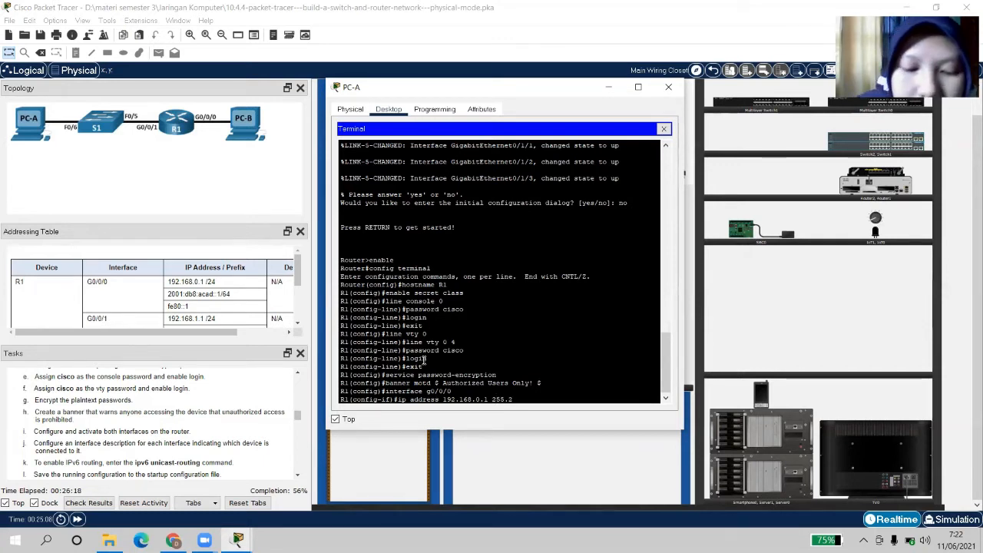
type("55.255.0")
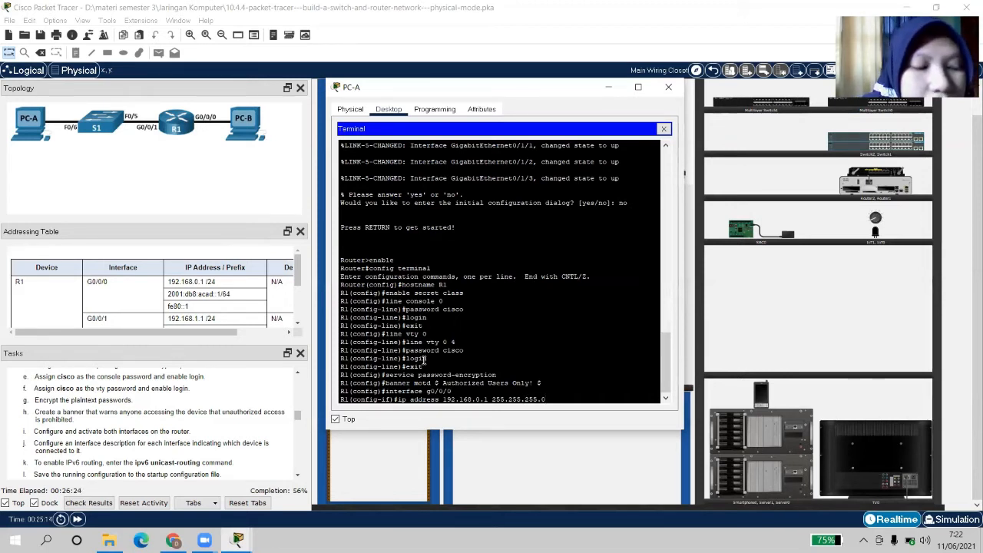
key("Return")
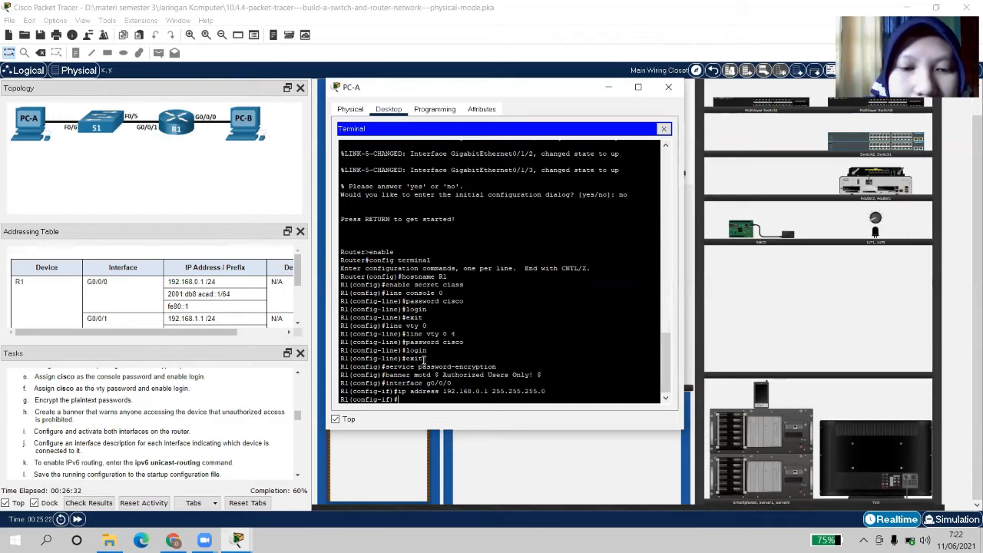
Type the ipv6 address 2001:db8:acad::1/64 command for G0/0/0 without submitting it
type("ip")
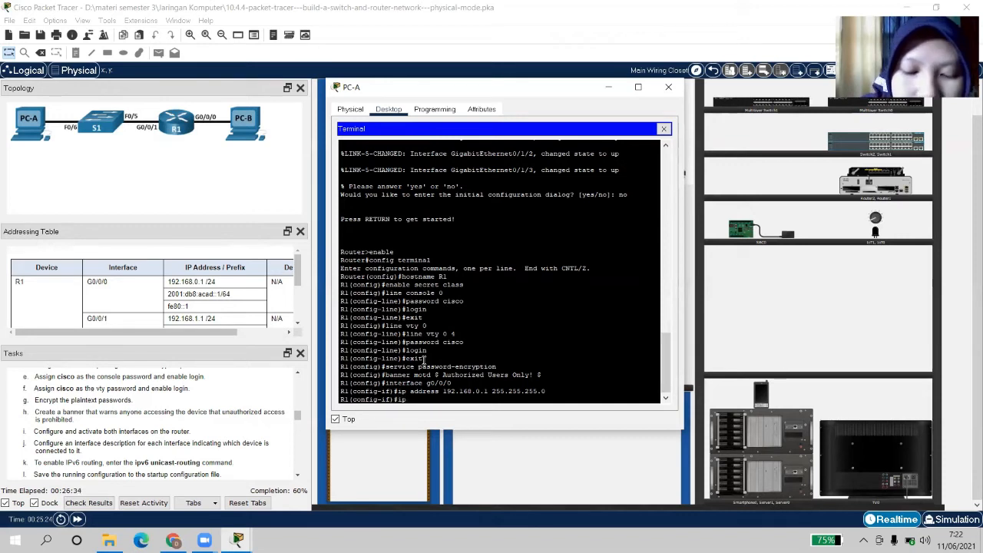
type("v6 add")
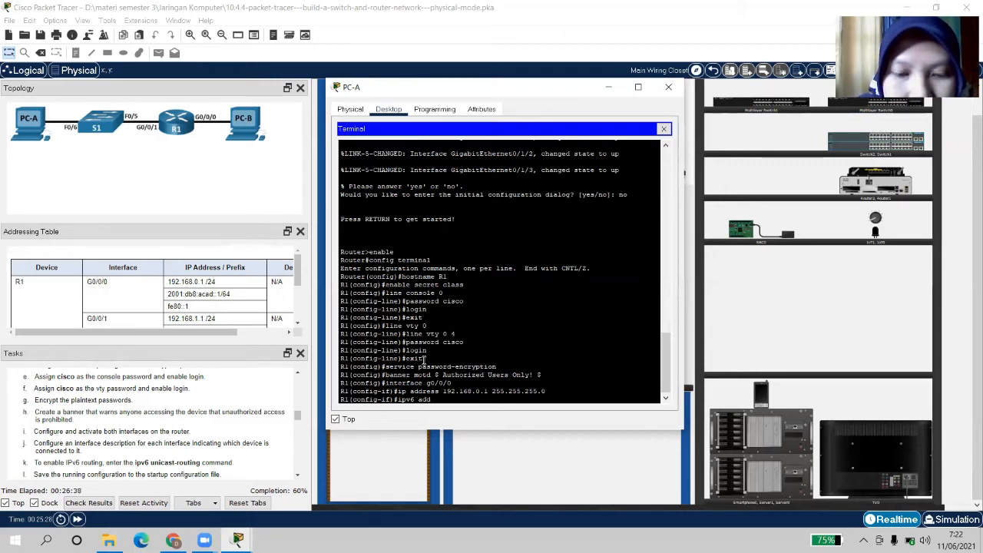
type("ress")
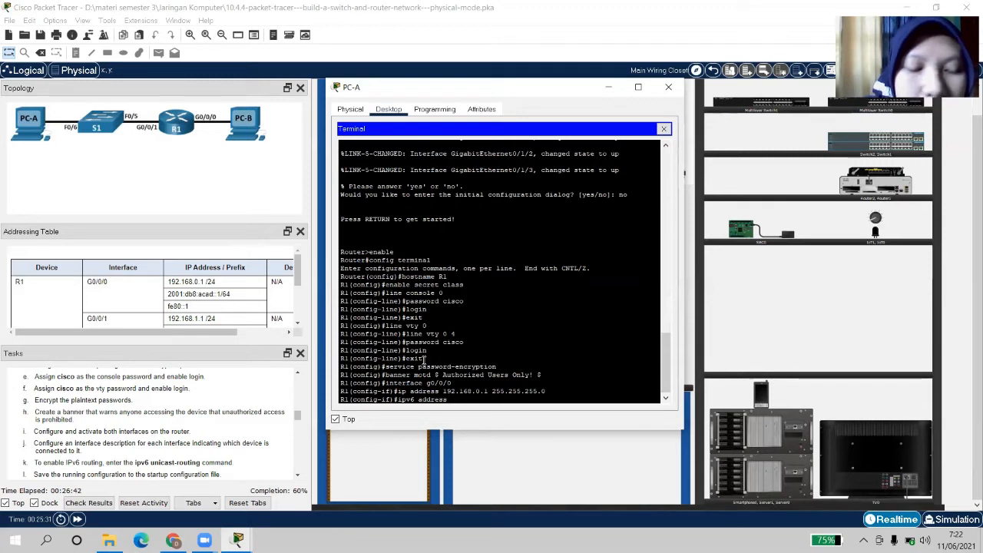
type(" 2001")
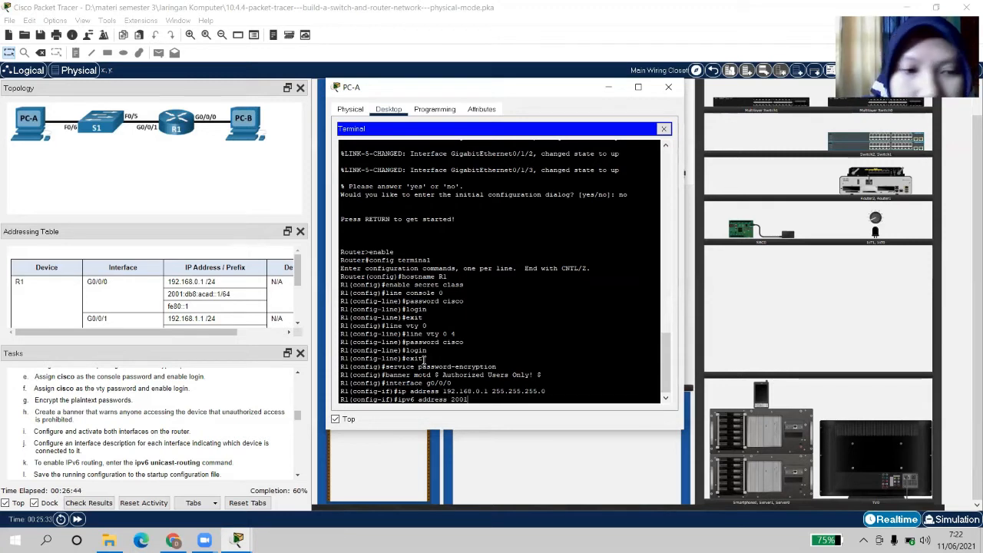
type(":db")
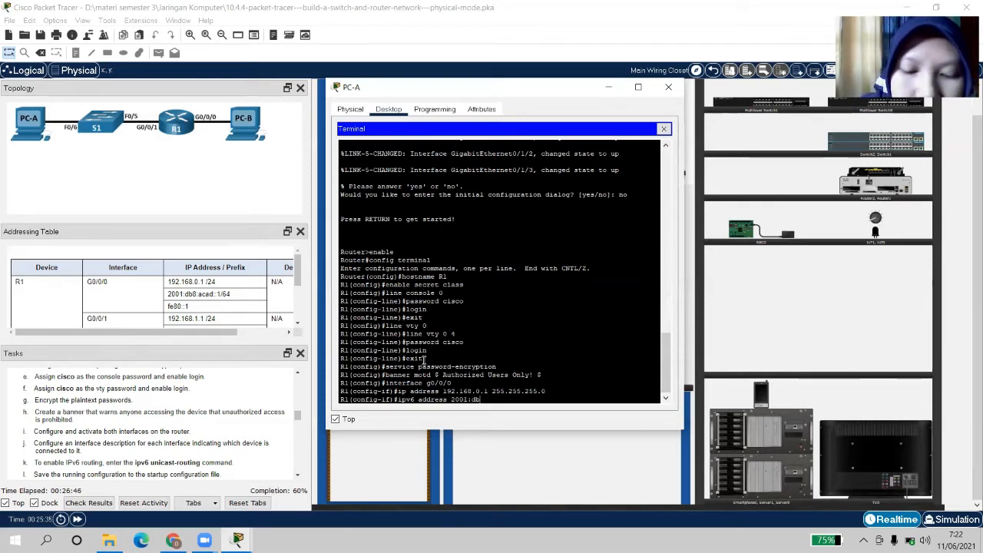
type("8:acad")
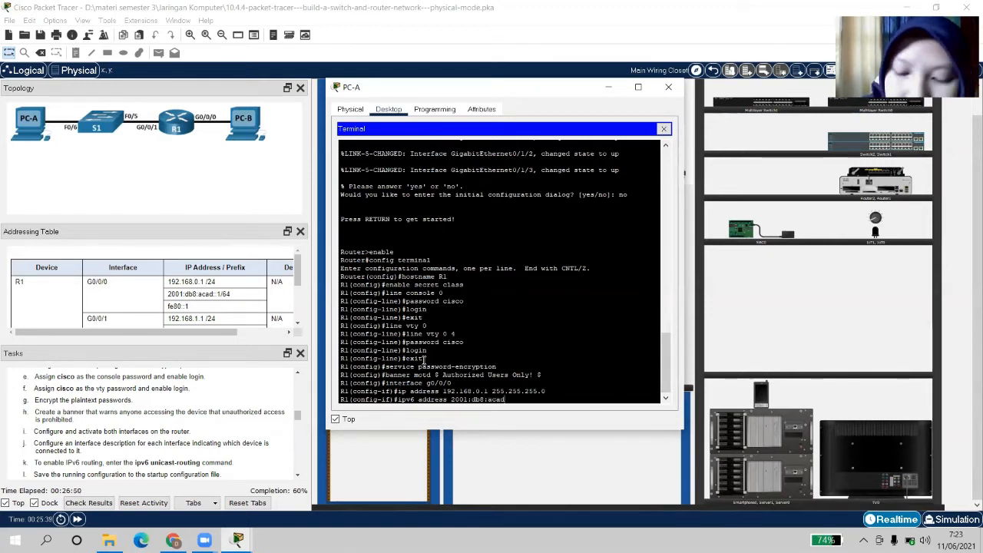
type("::1")
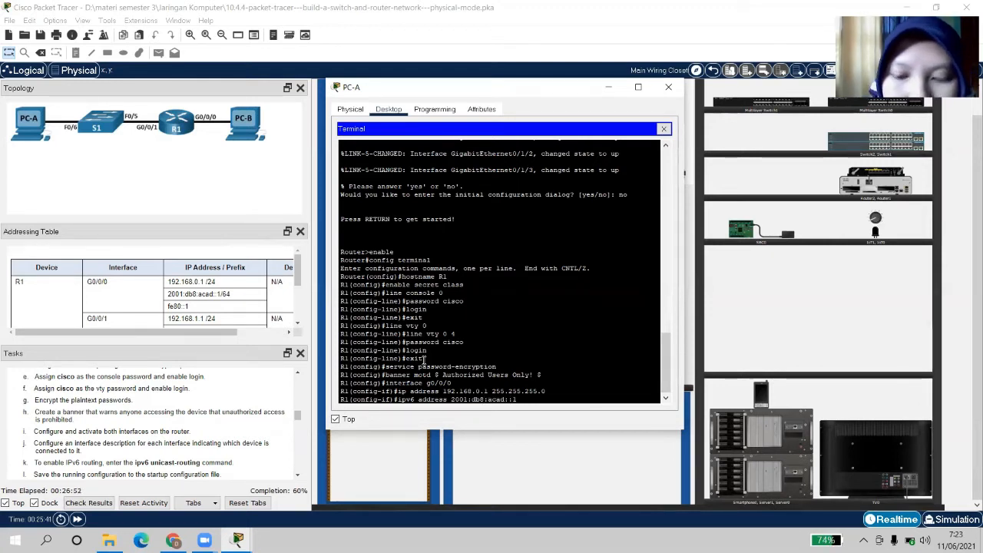
type("/64")
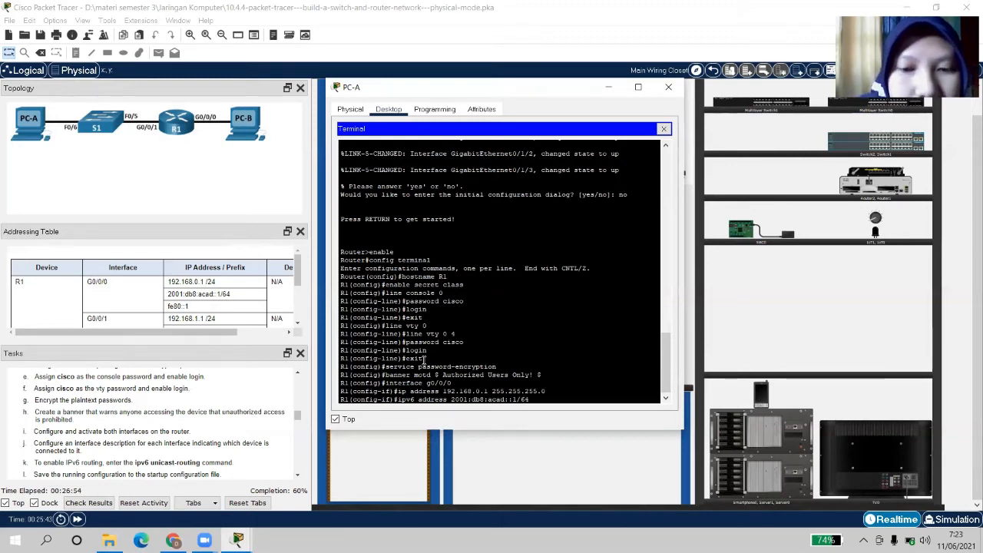
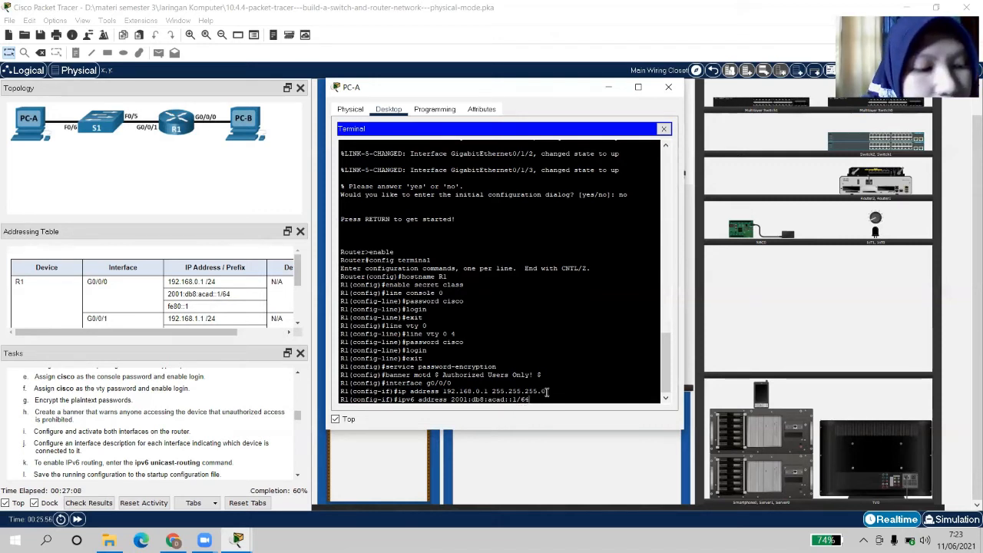
Apply IPv6 address 2001:db8:acad::1/64 and link-local address fe80::1 to G0/0/0
key("Return")
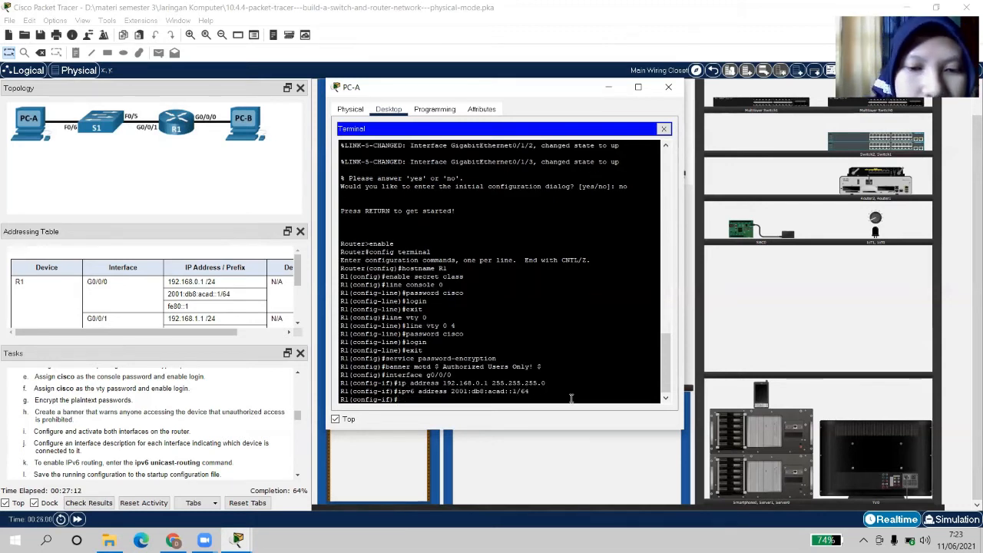
type("ip")
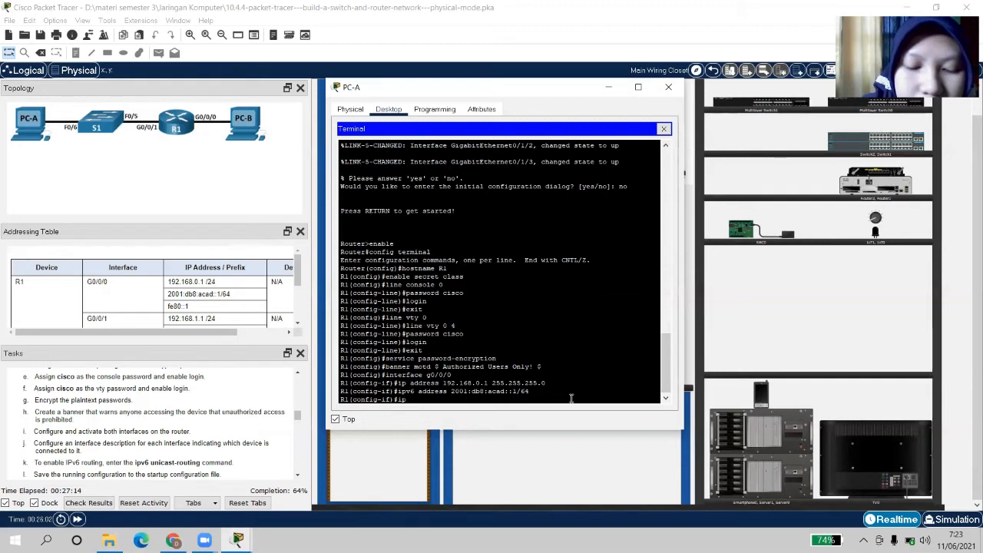
type("v")
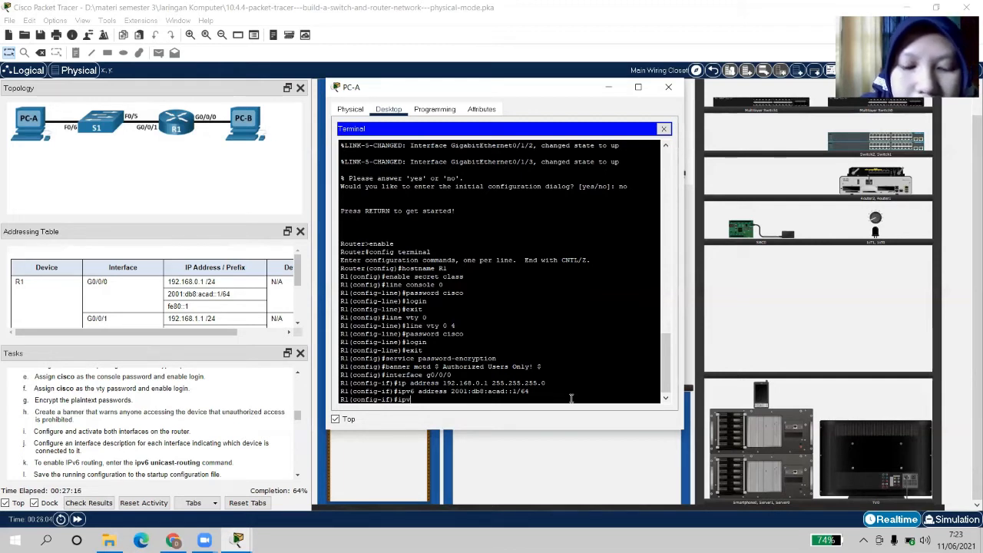
type("6 address")
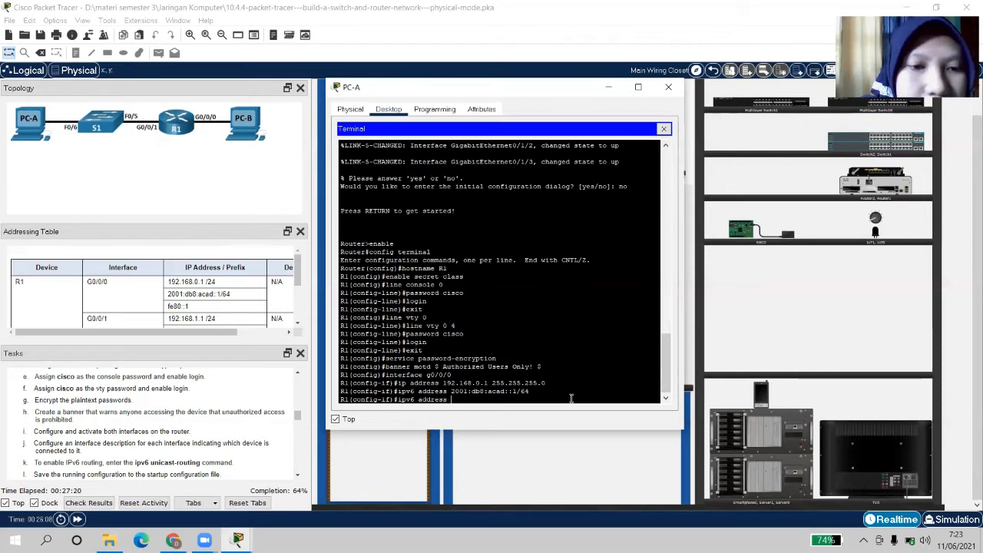
type(" fe80")
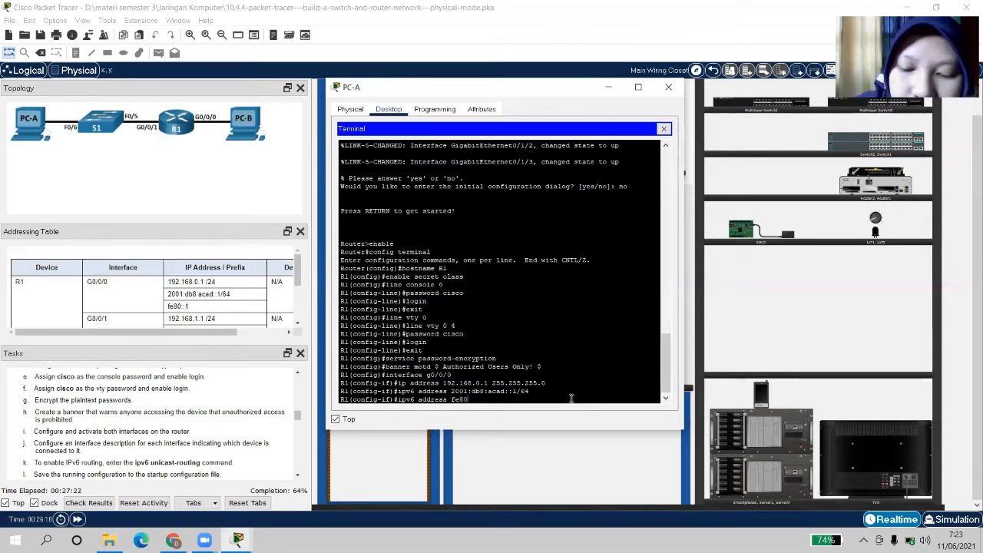
type("::")
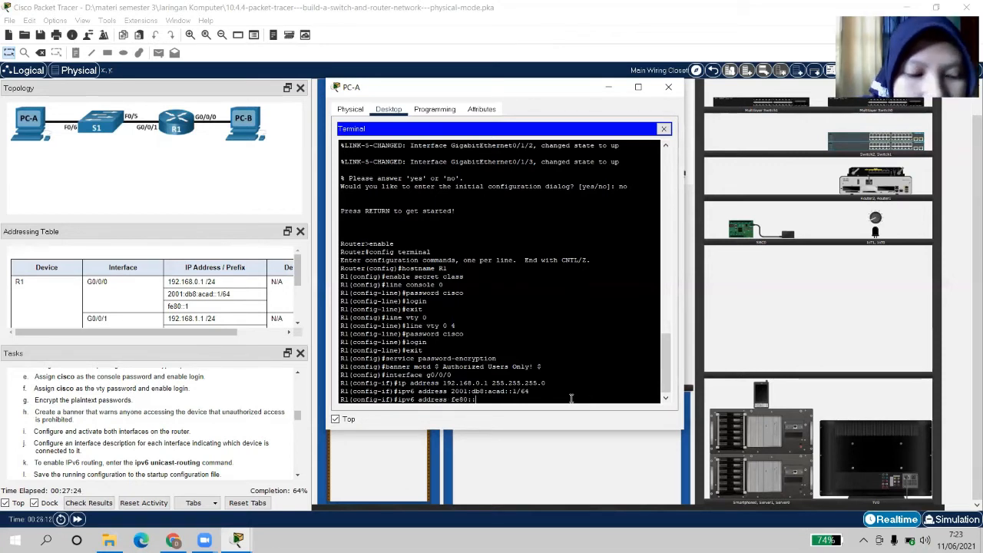
type("1")
type(" lin")
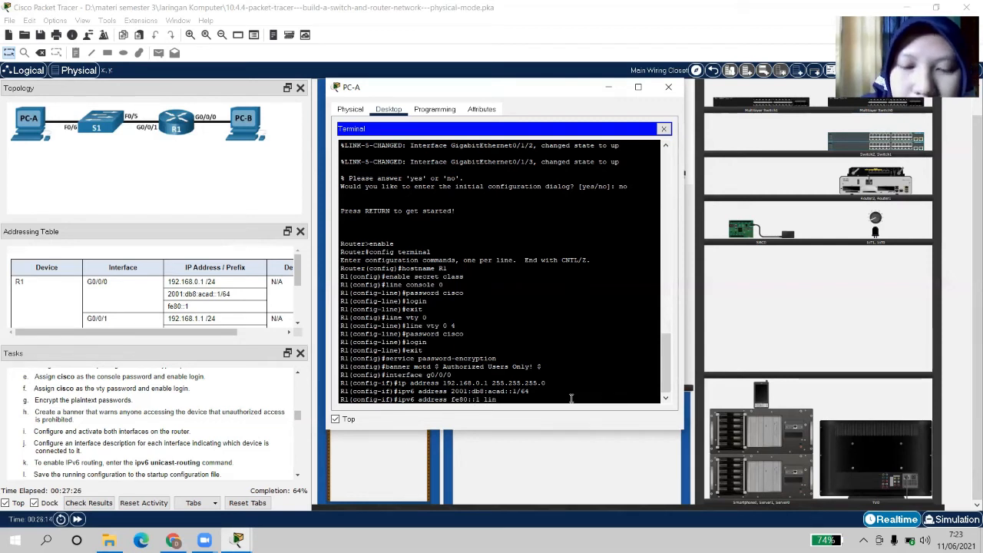
type("k-local")
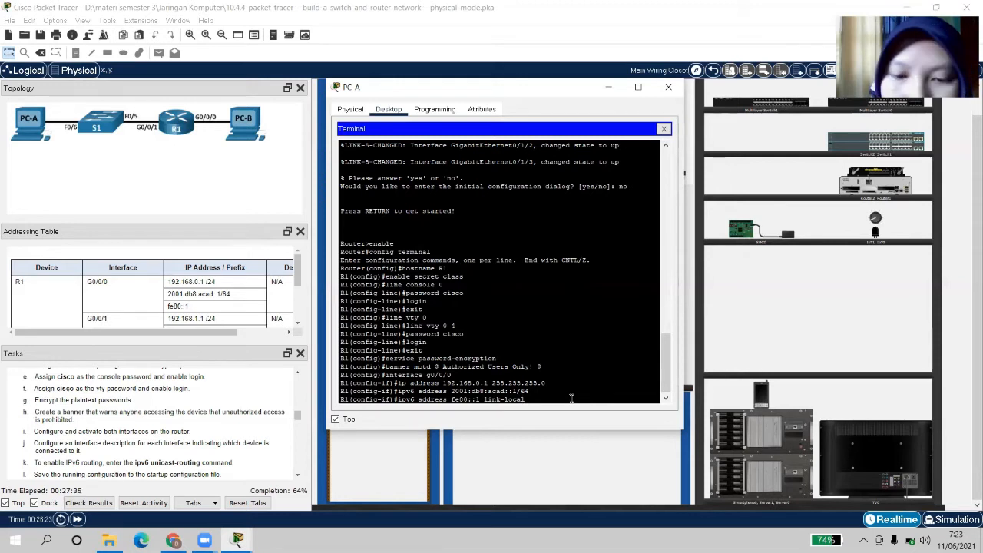
key("Return")
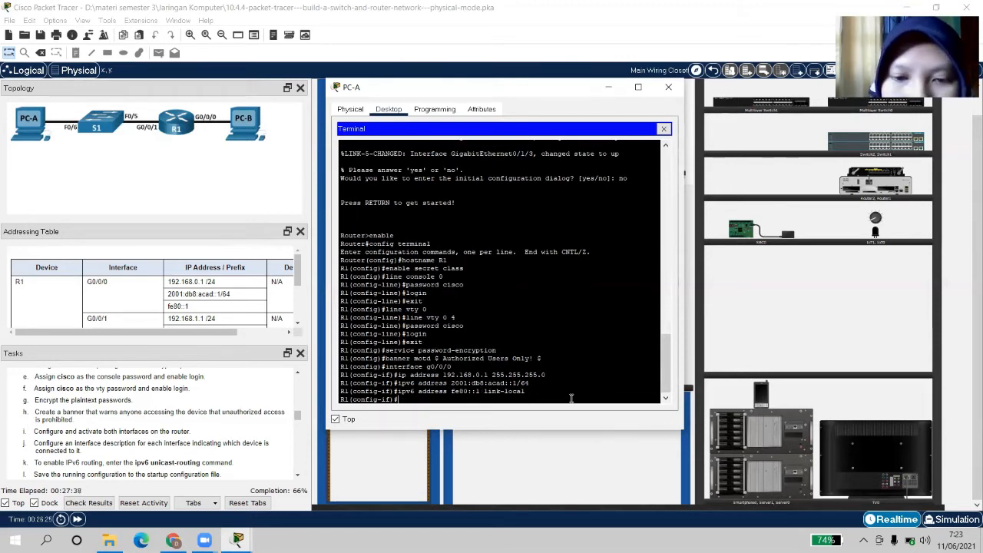
Enable G0/0/0 with no shutdown, then exit to global configuration mode
type("no shut")
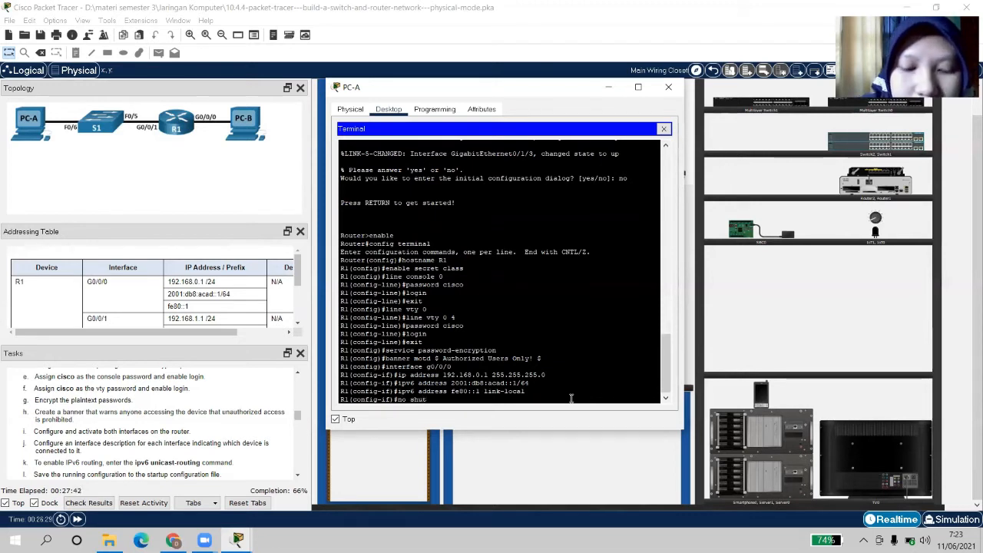
type("down")
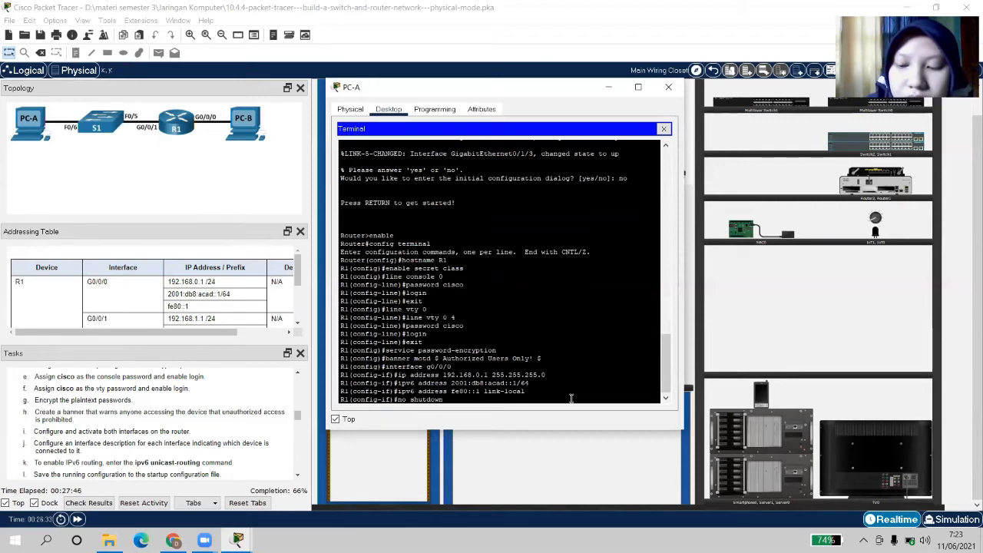
key("Return")
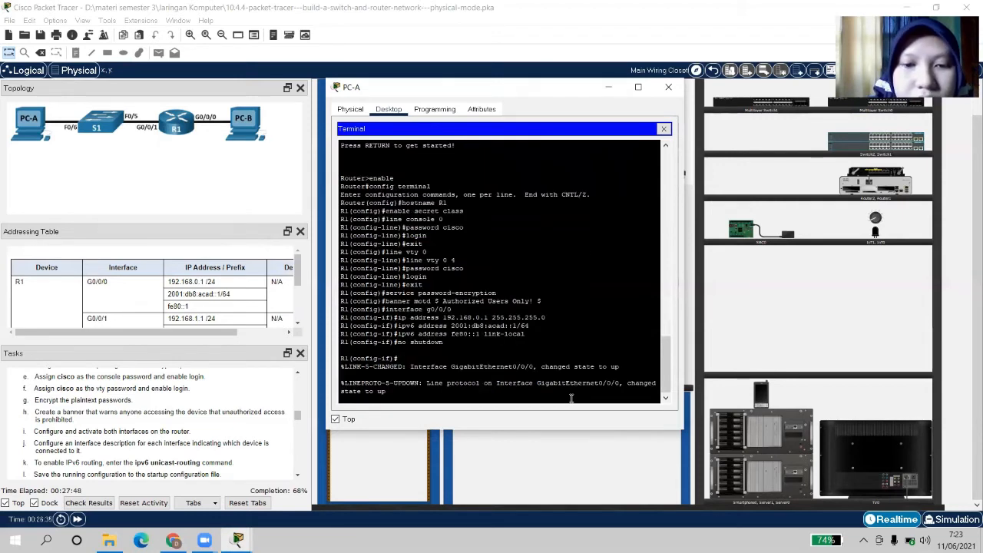
key("Return")
type("ex")
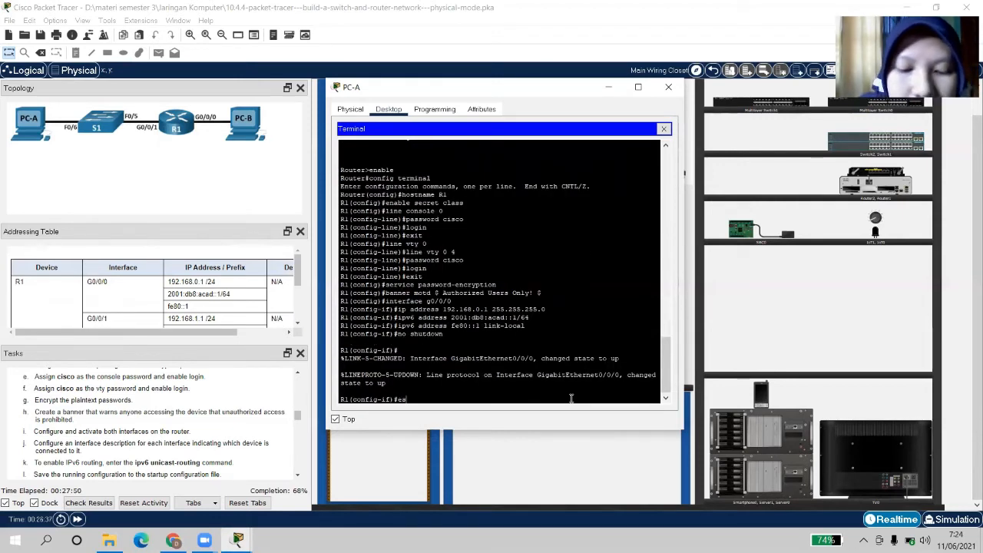
type("it")
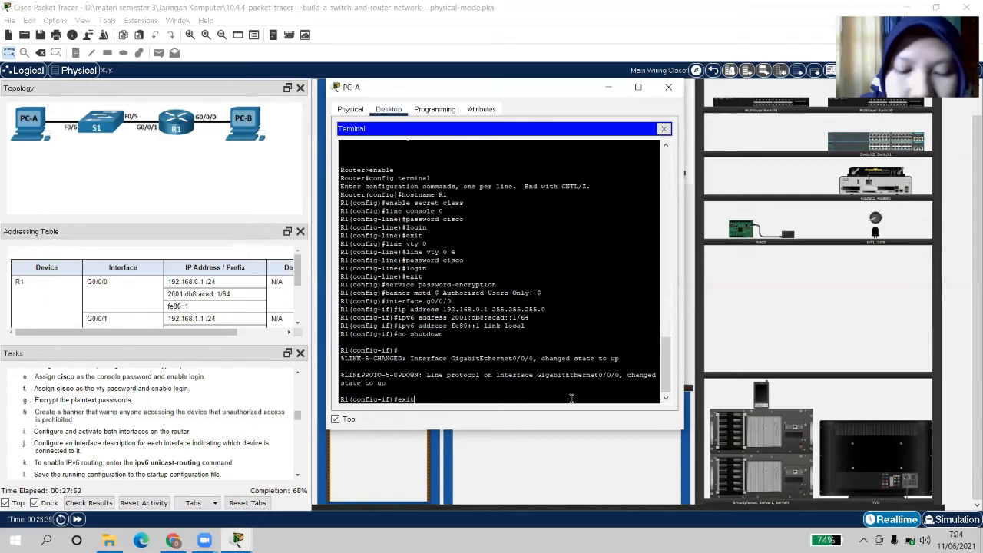
key("Return")
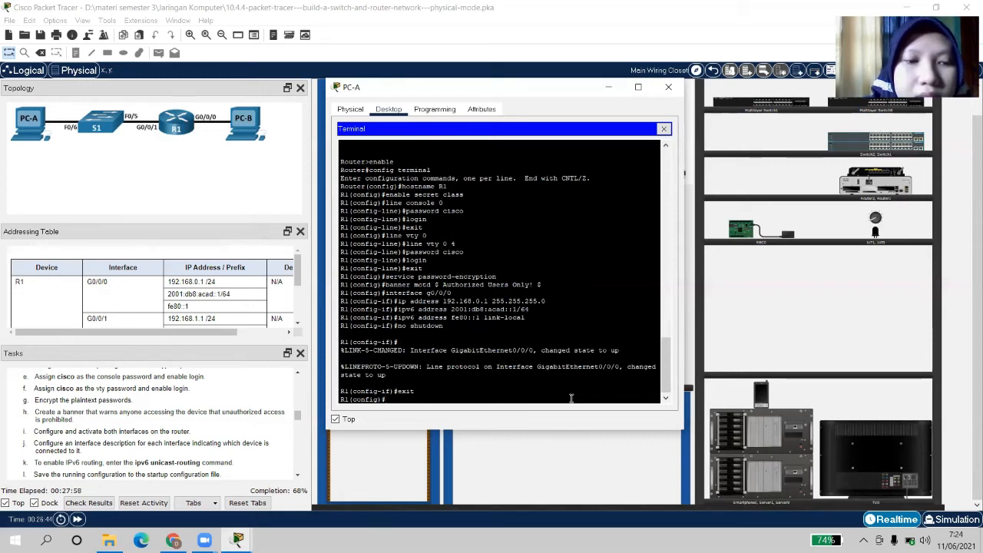
On interface g0/0/1, set IPv4 address 192.168.1.1 with mask 255.255.255.0, using the addressing table
type("in")
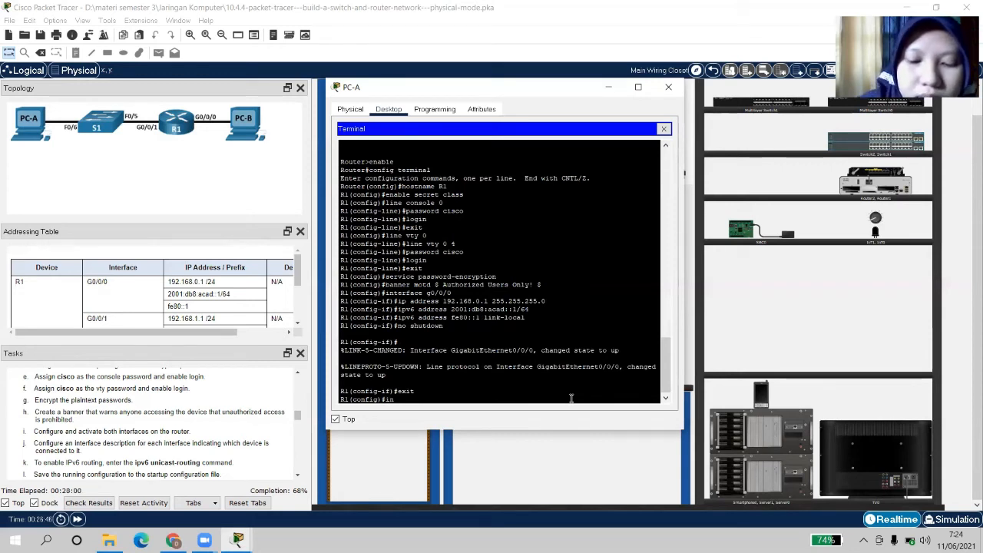
type("terface")
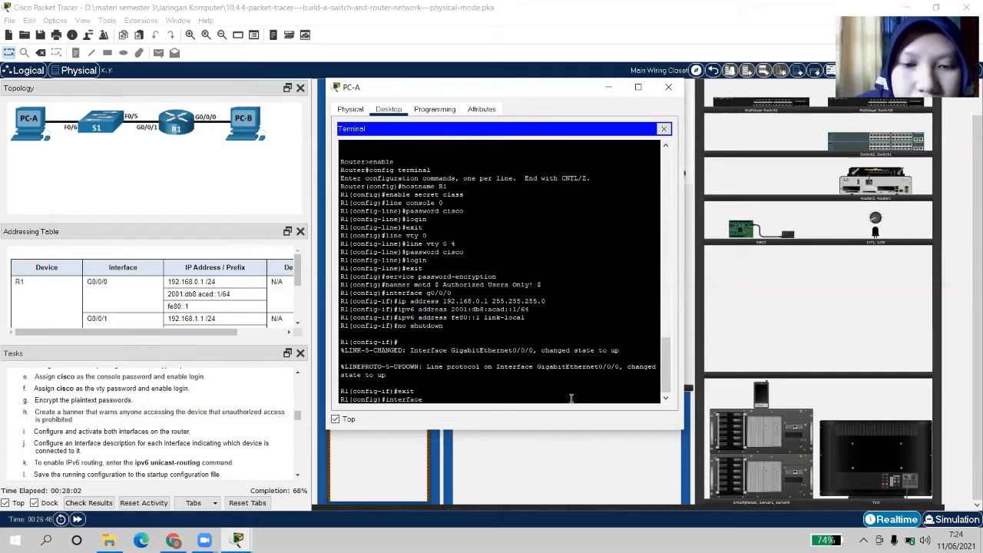
type(" g0/0/")
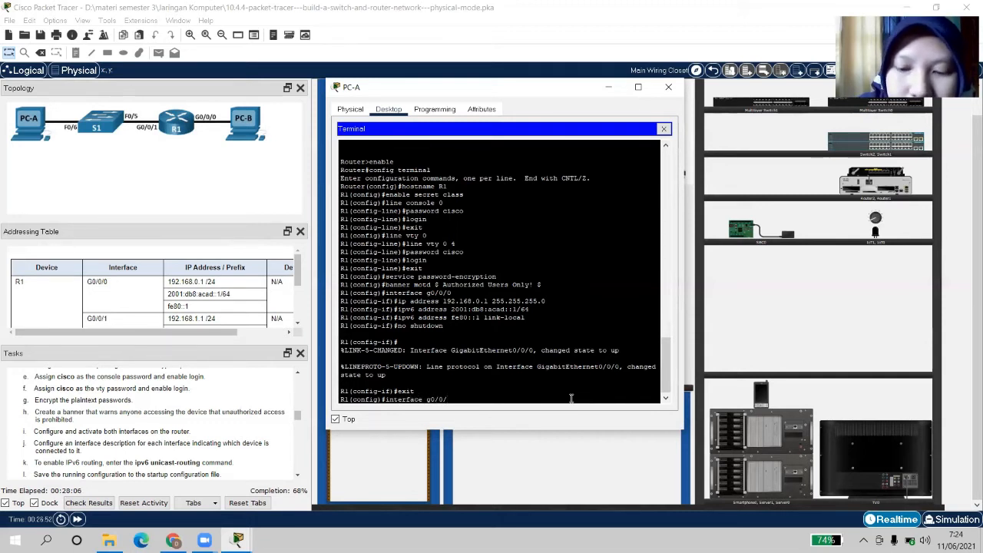
type("1")
key("Return")
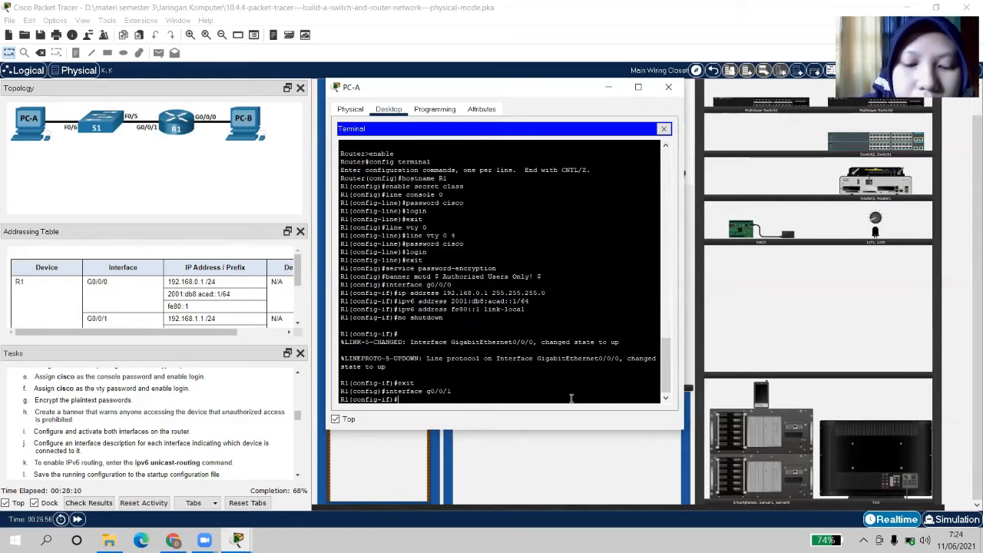
type("ip ad")
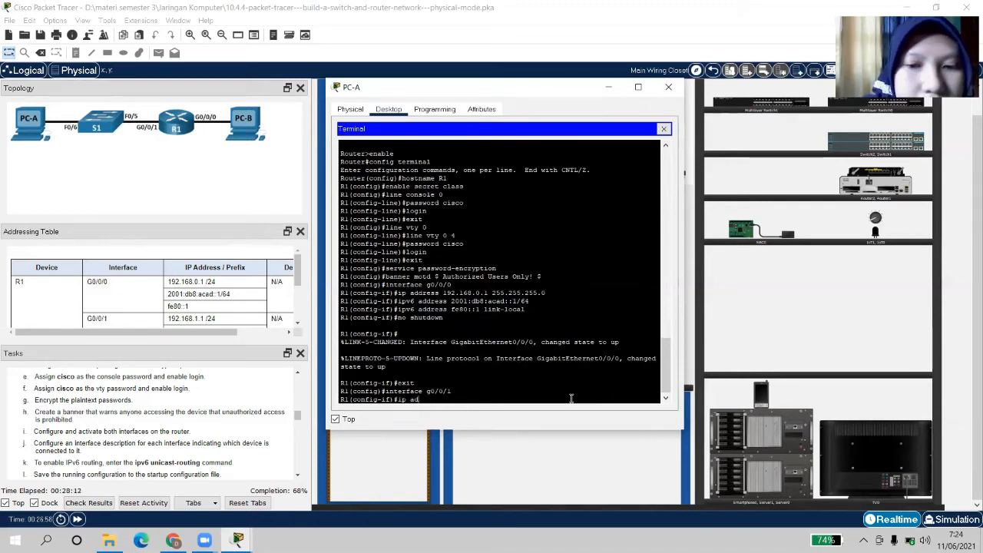
type("dress")
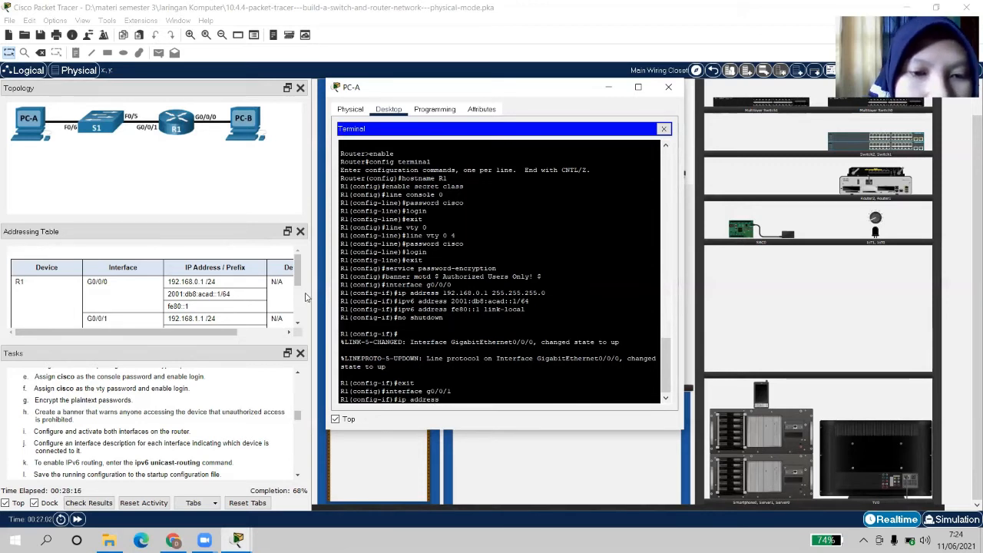
left_click(299, 325)
left_click(299, 326)
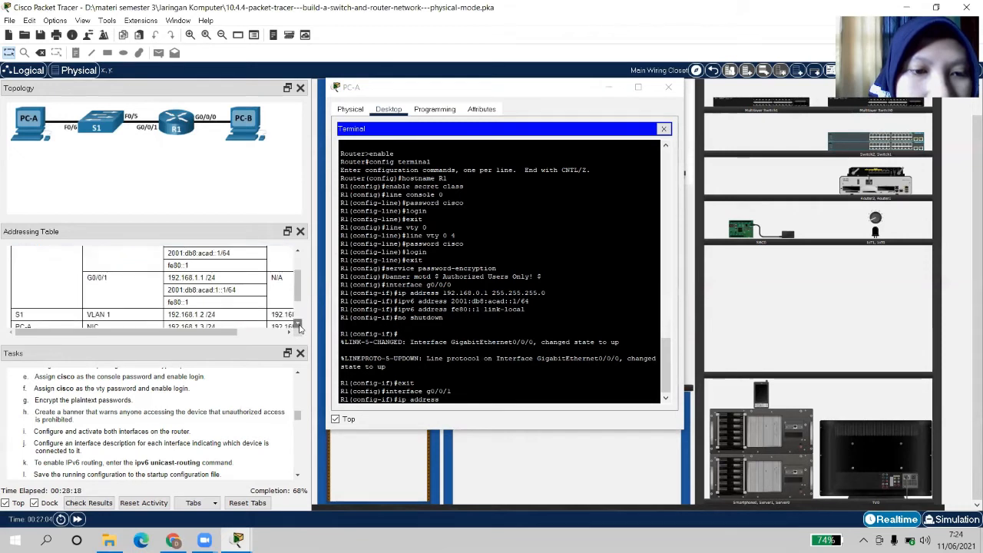
left_click(464, 398)
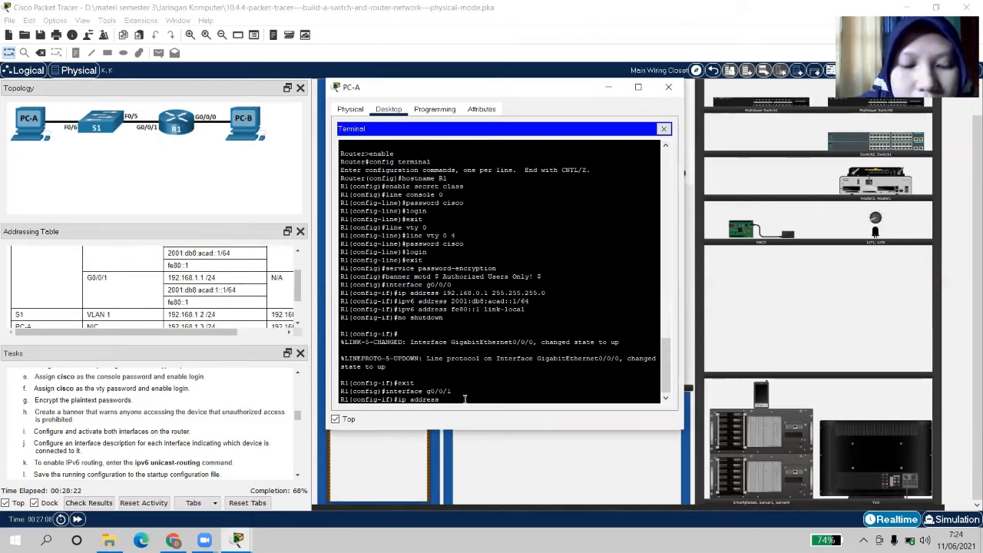
type("192")
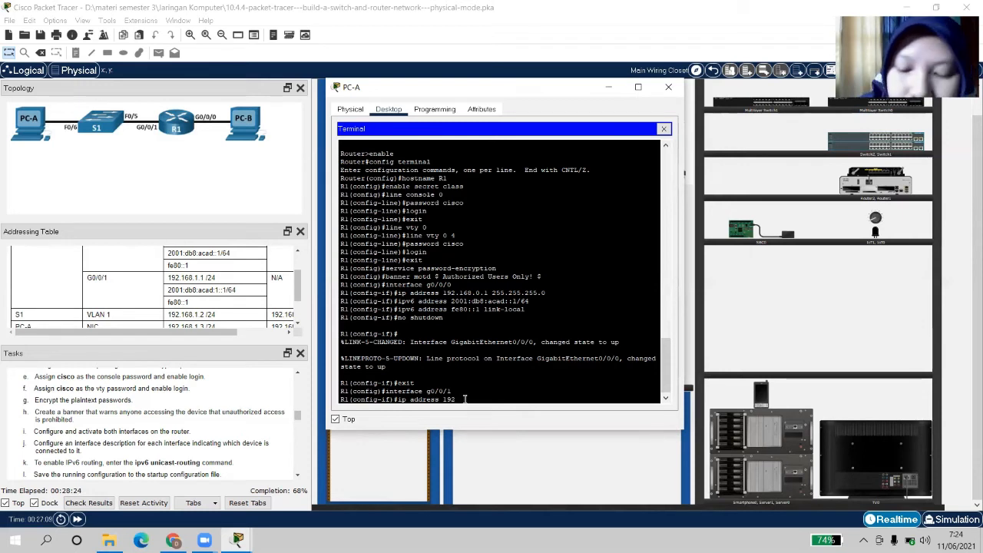
type(".")
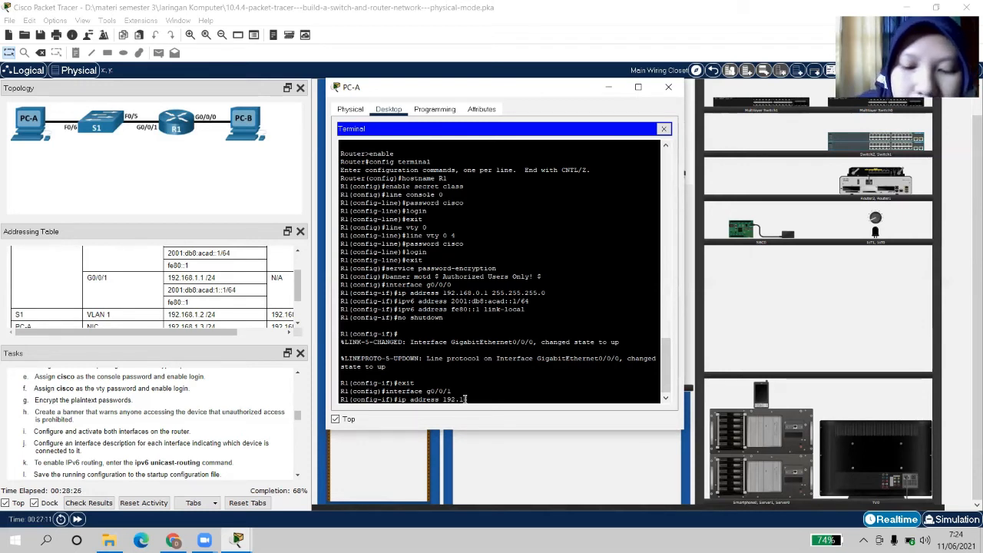
type("168.1")
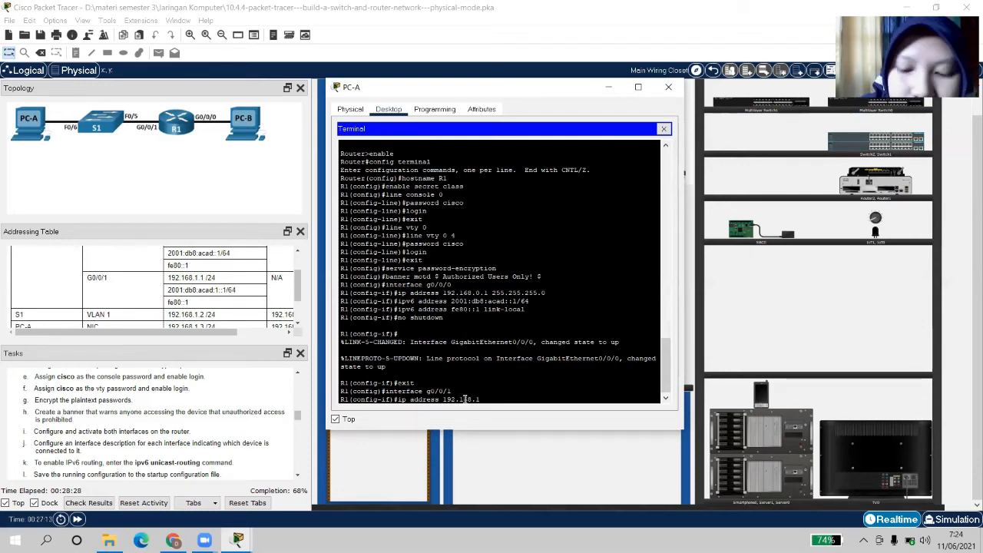
type(".1")
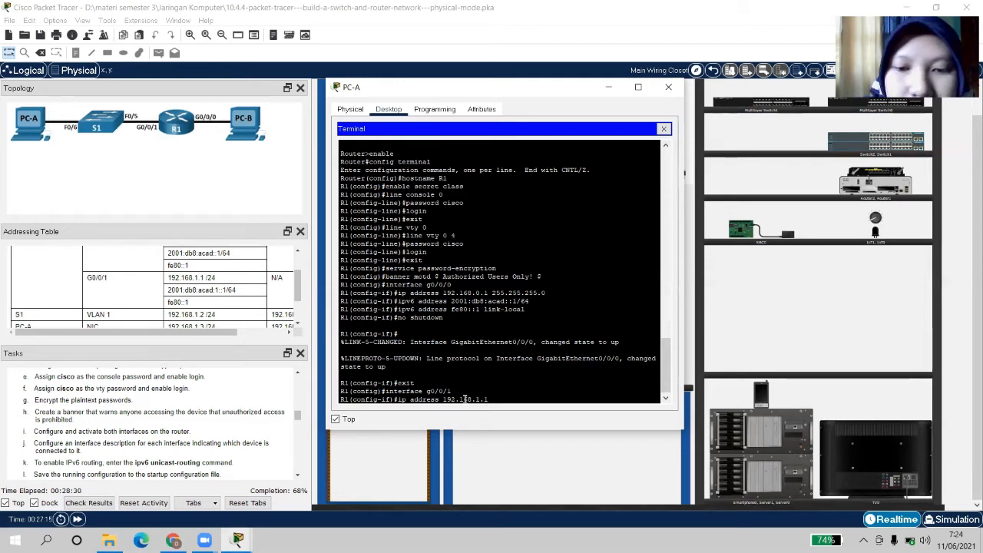
type(" 255")
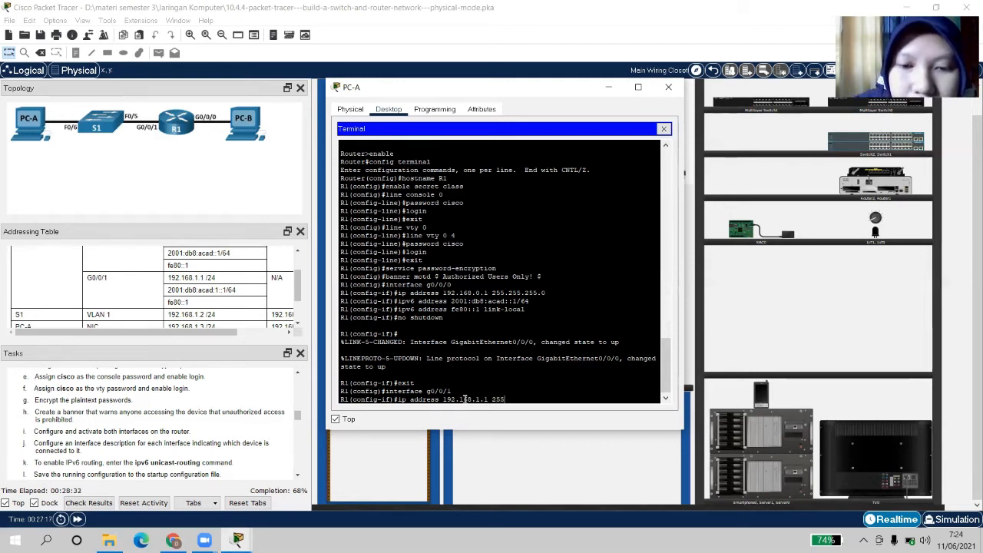
type(".255")
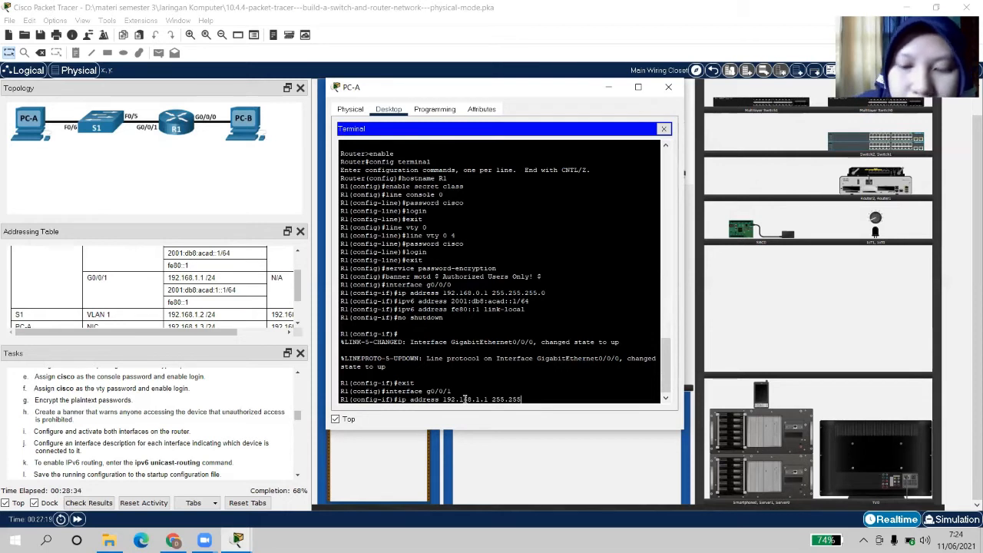
type(".255.0")
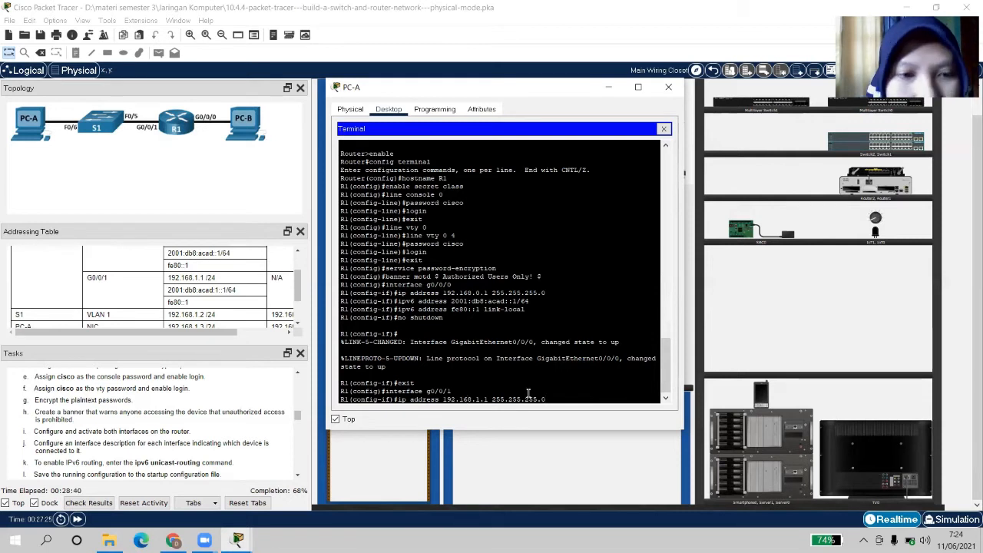
key("Return")
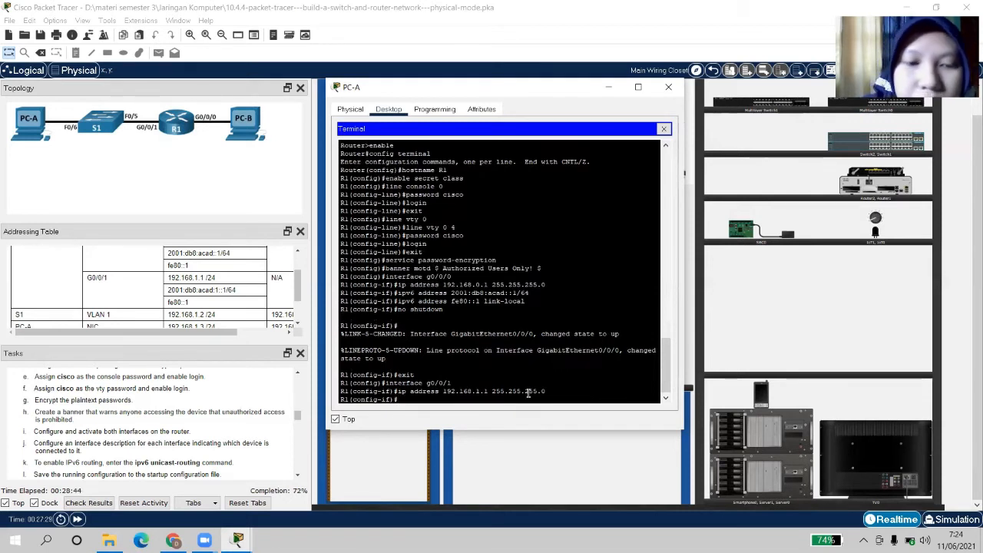
Assign G0/0/1 IPv6 address 2001:db8:acad:1::1/64 and link-local address fe80::1
type("ip")
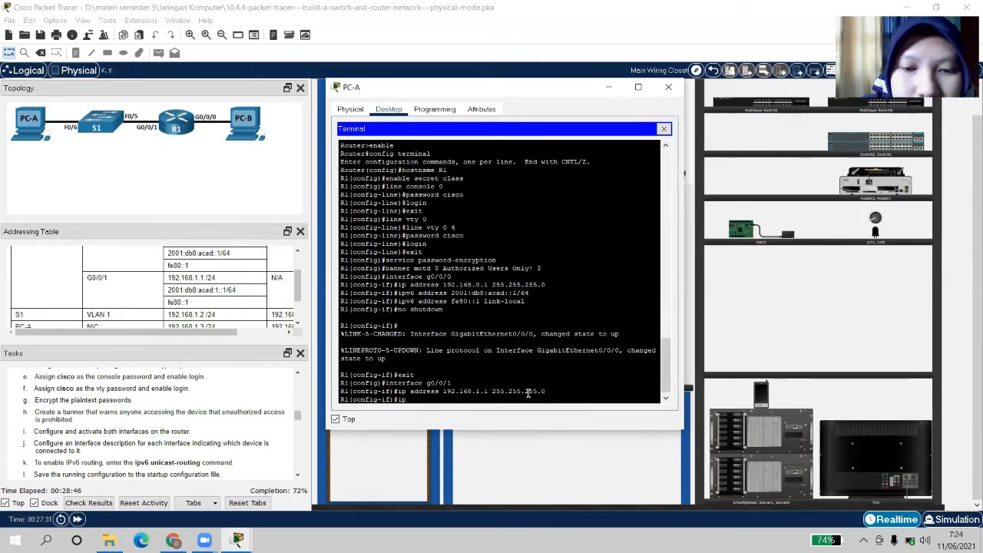
type("v")
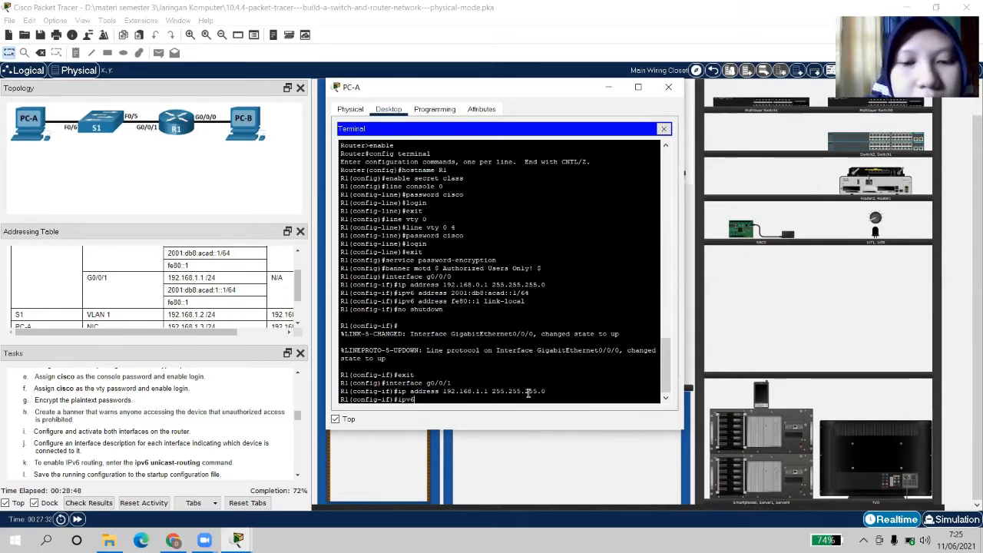
type("6 ")
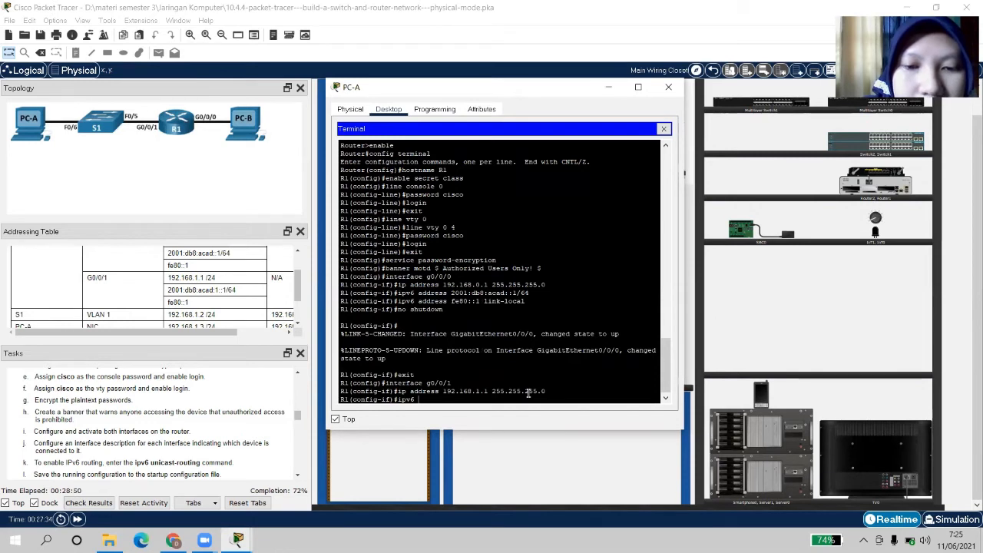
type("address")
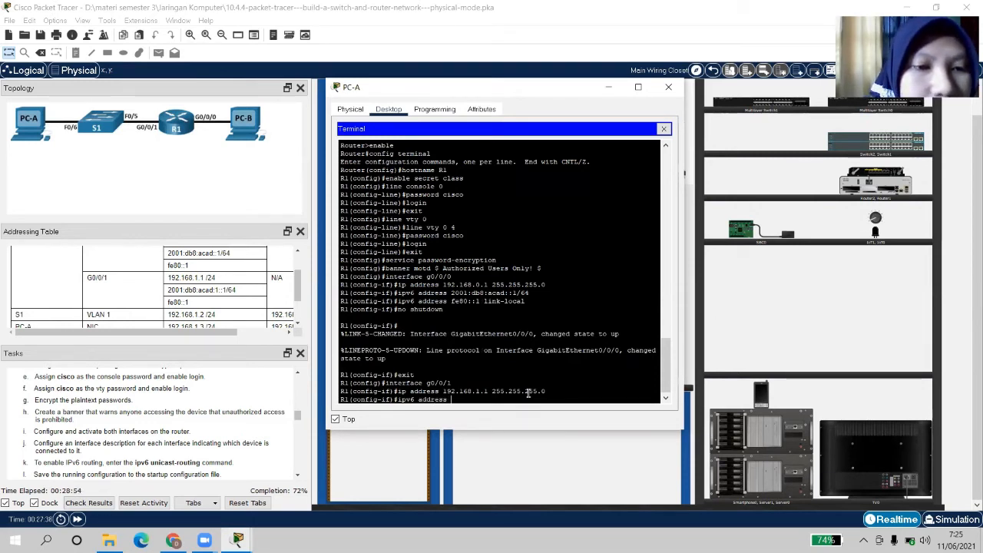
type(" 2001")
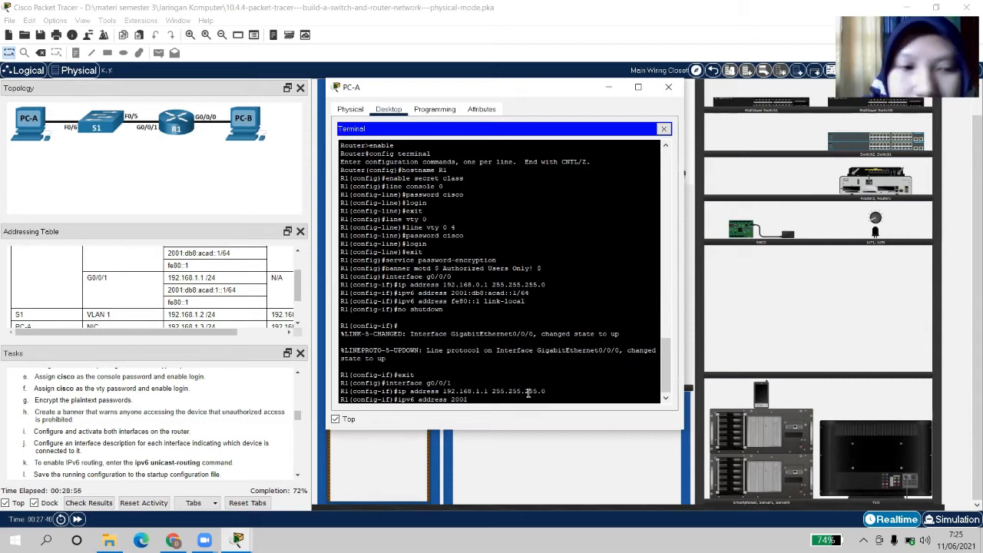
type(":db8")
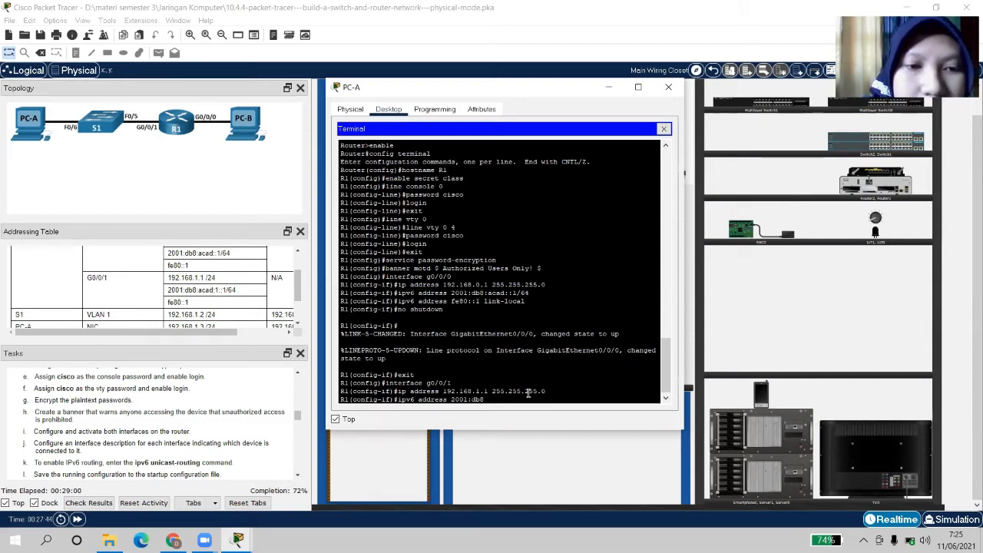
type(":acad")
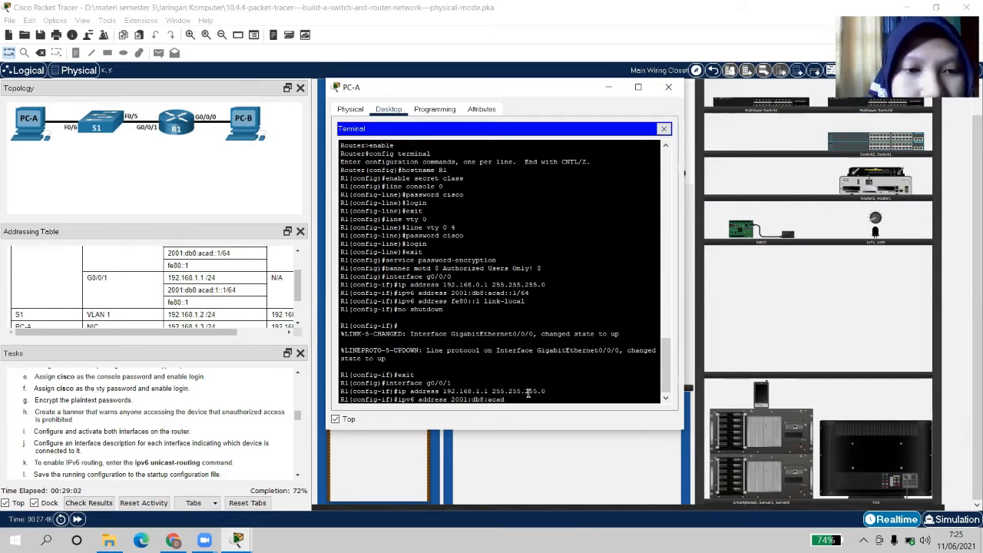
type(":1")
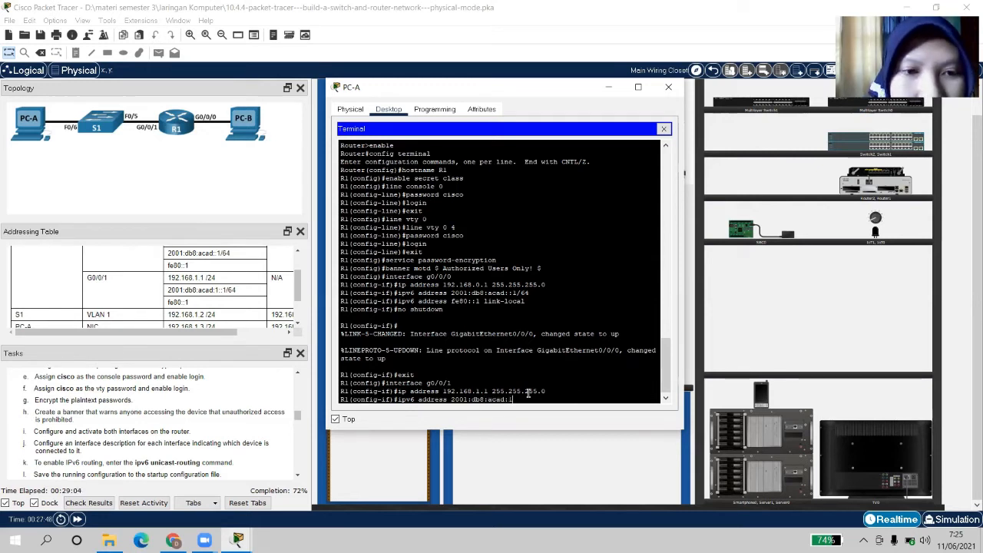
type("::1/")
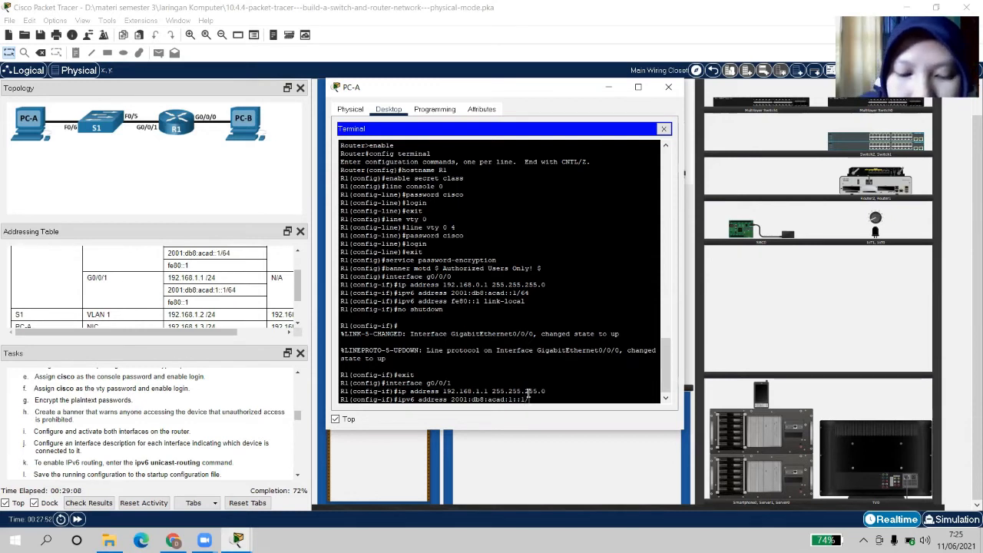
type("64")
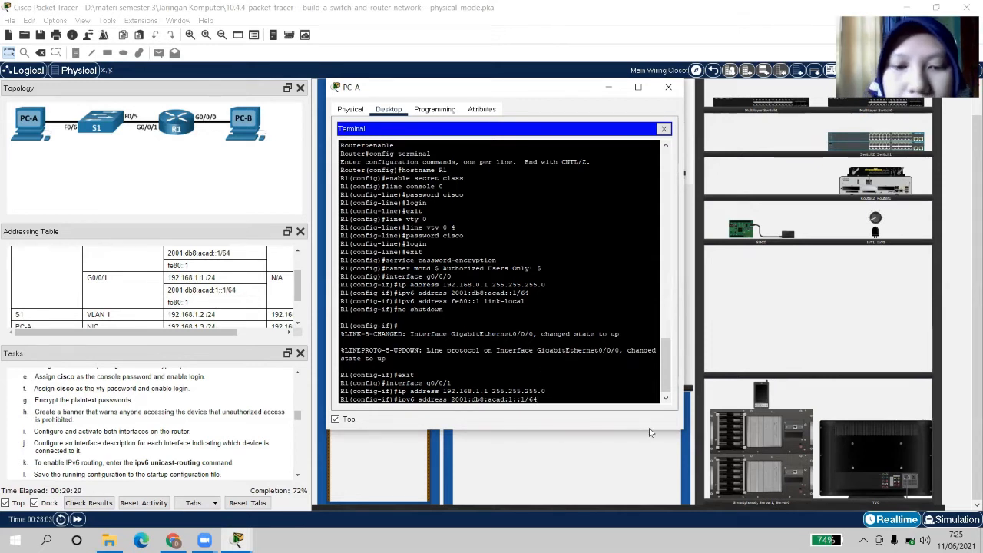
key("Return")
type("ip")
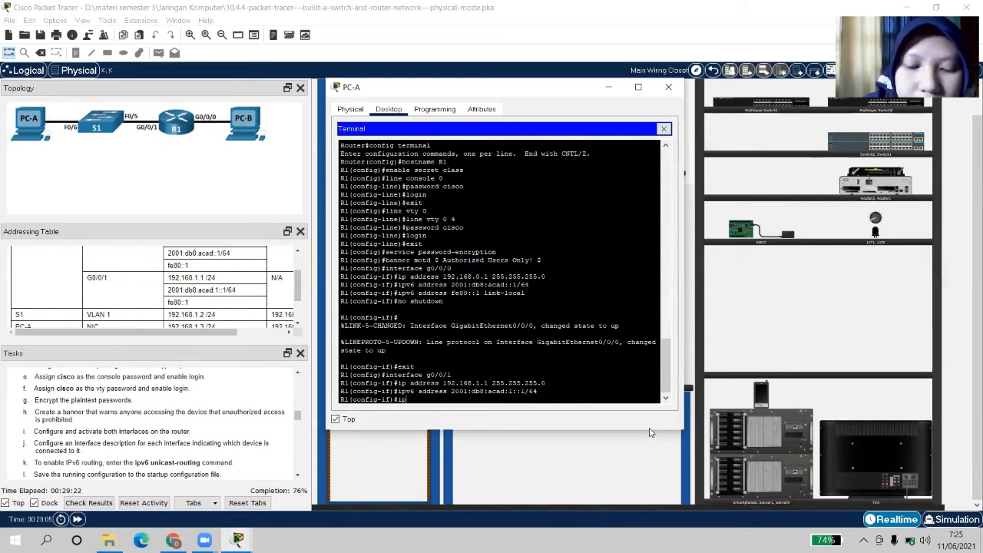
type("v6 ")
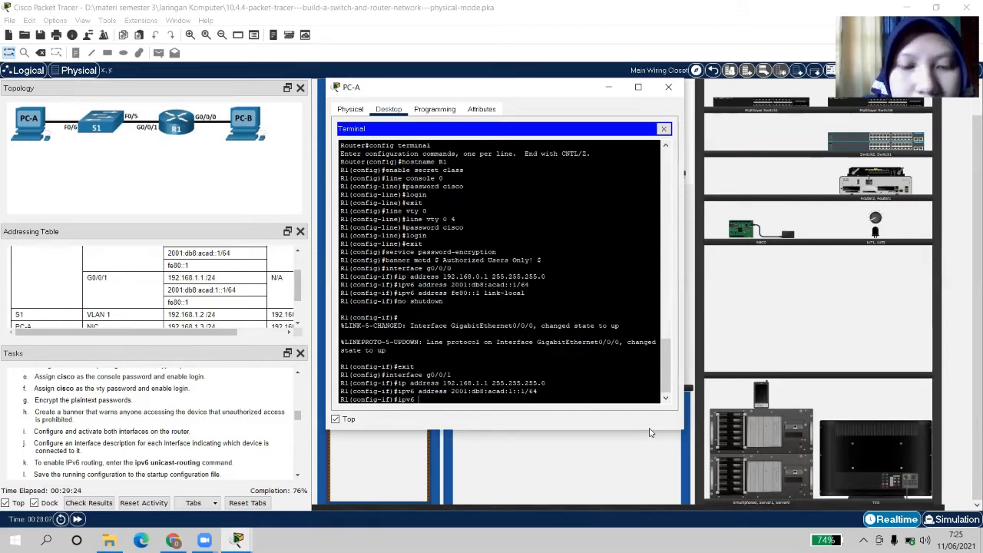
type("address")
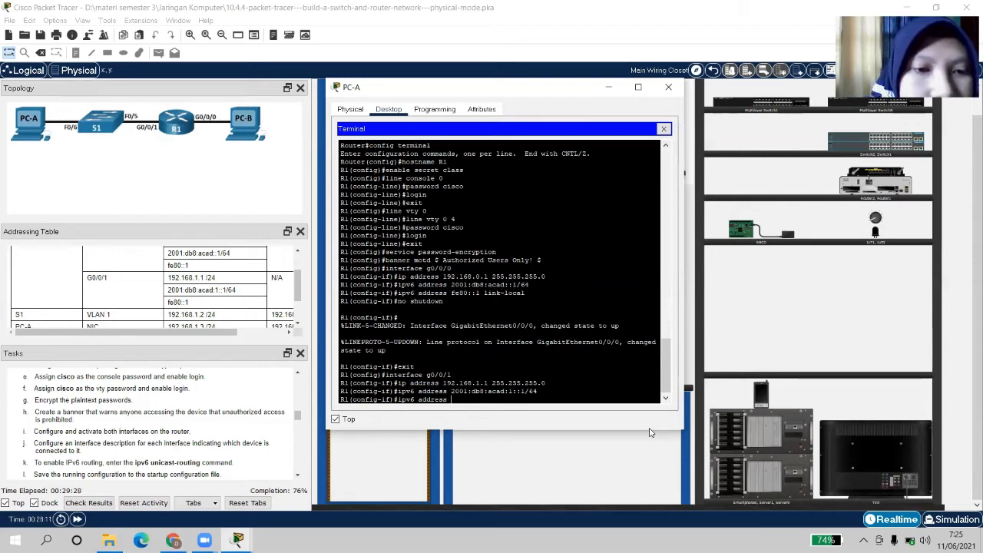
type(" fe")
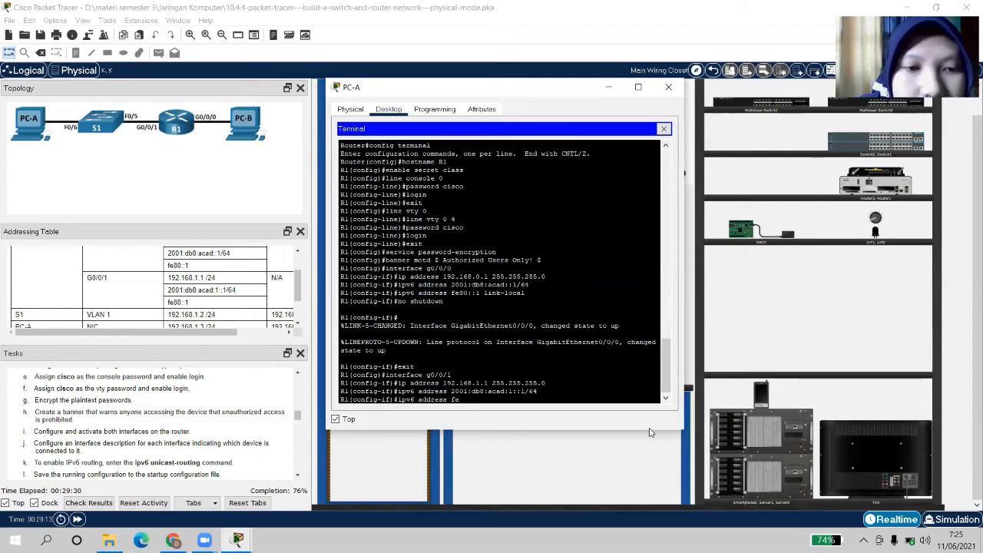
type("80::1")
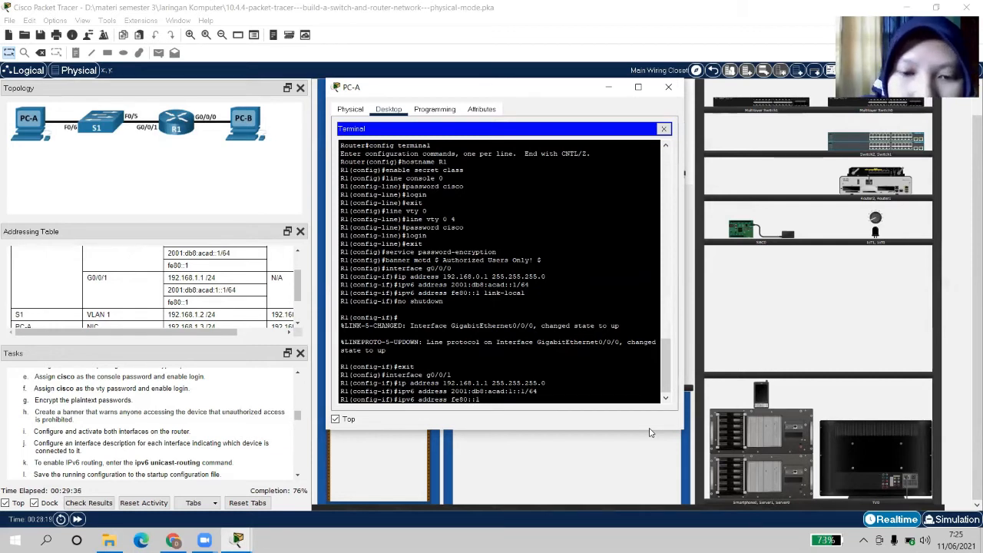
type(" link")
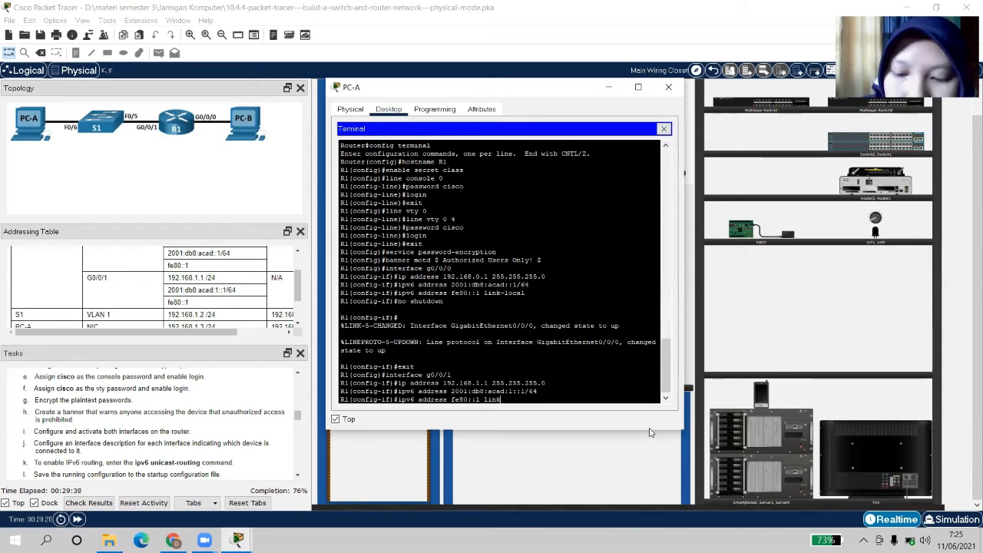
type("-local")
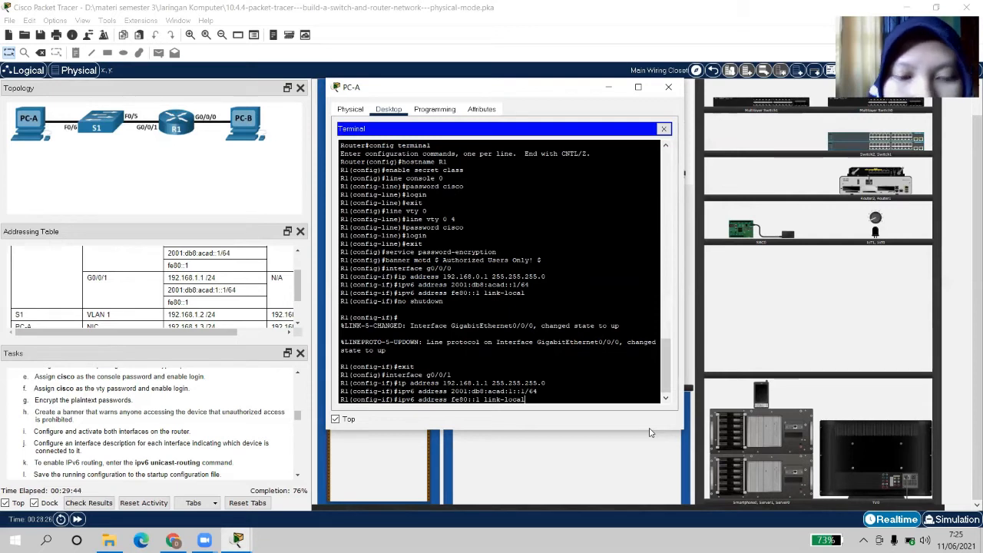
key("Return")
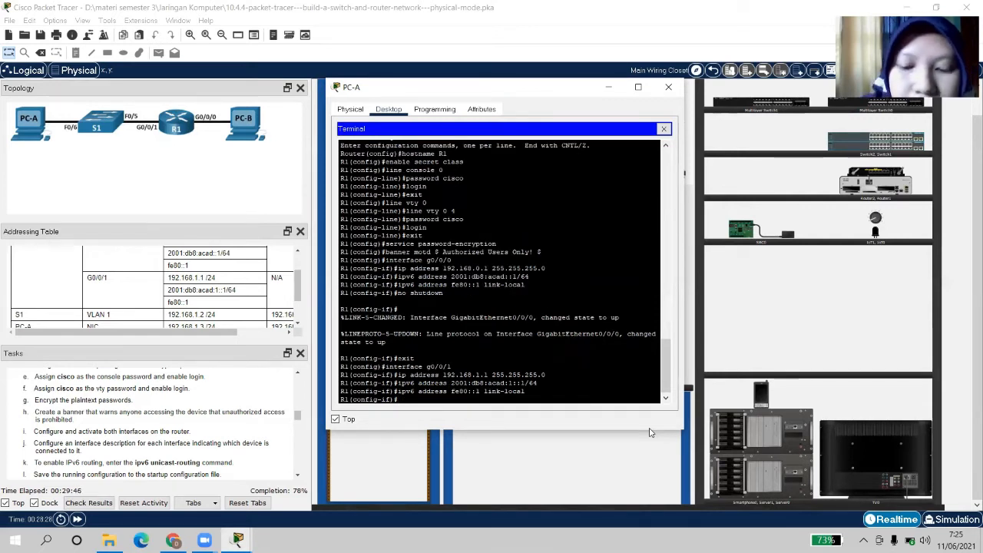
Bring G0/0/1 up with no shutdown, then exit interface configuration
type("no shutdown")
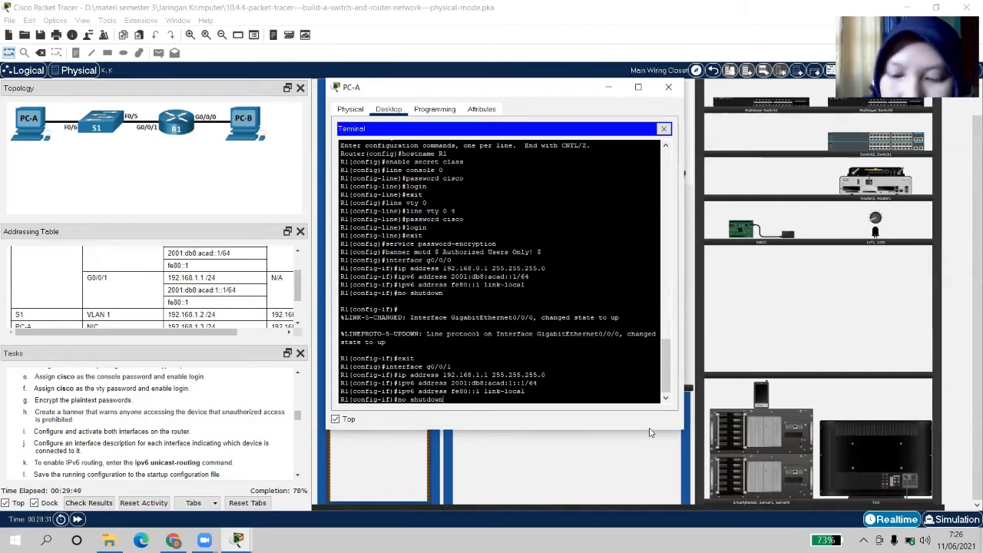
key("Return")
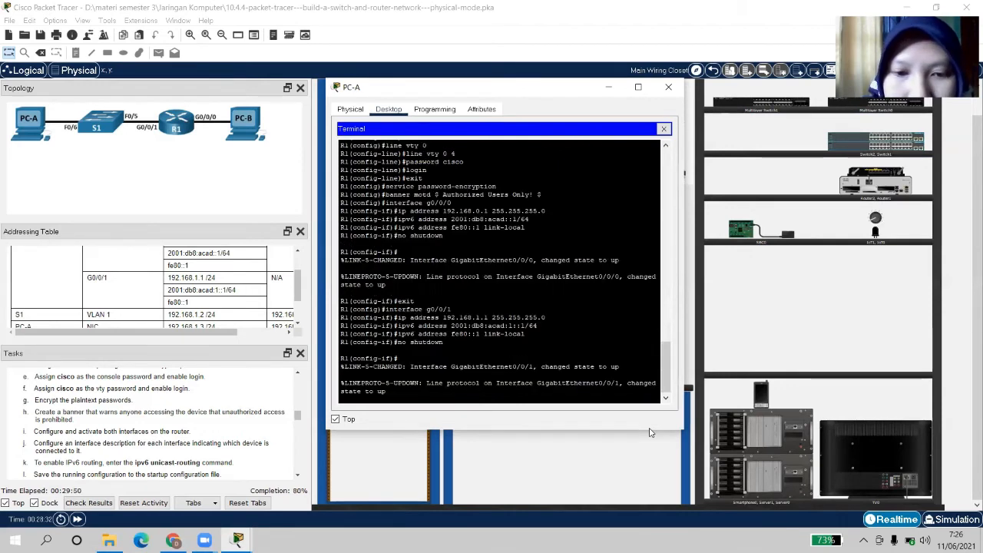
key("Return")
type("ex")
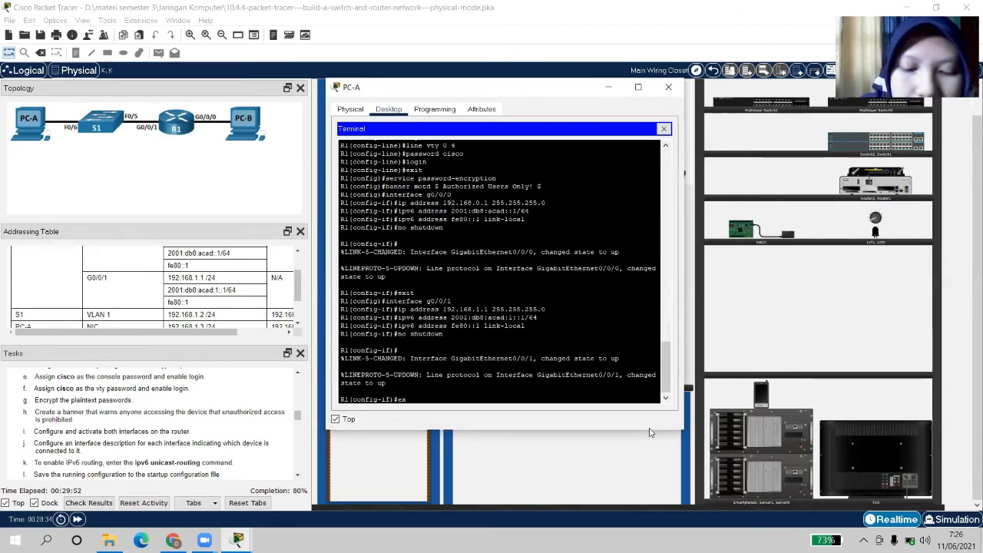
type("it")
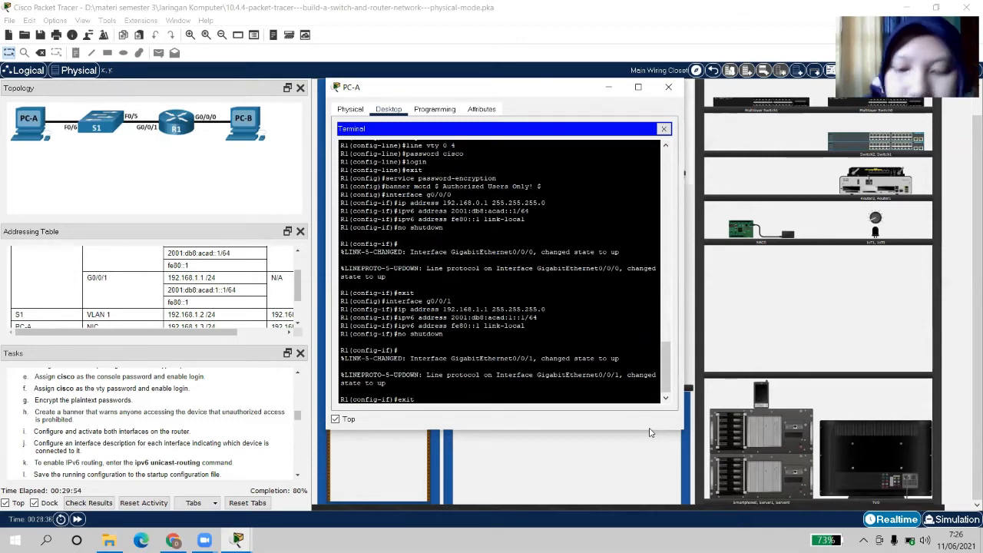
key("Return")
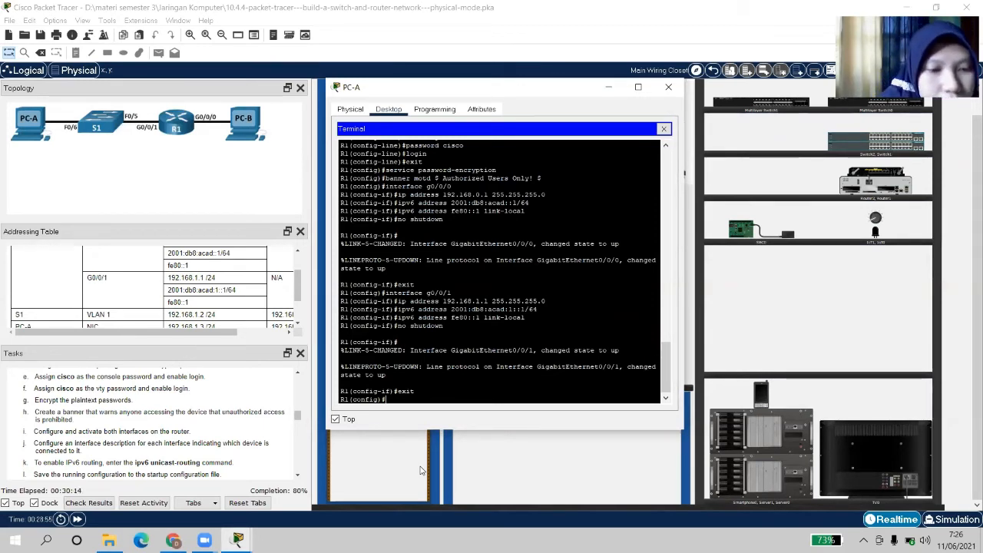
left_click(297, 475)
left_click(296, 476)
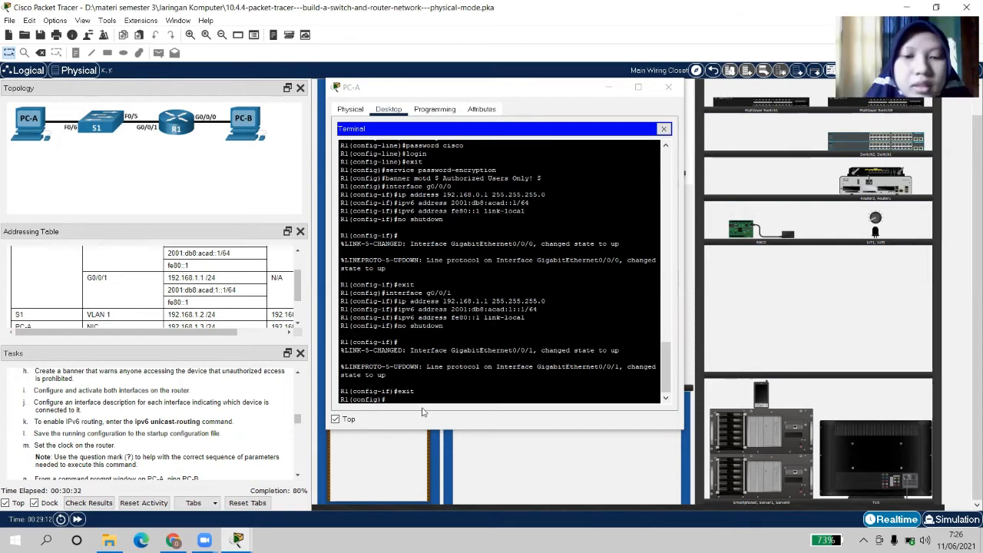
left_click(399, 398)
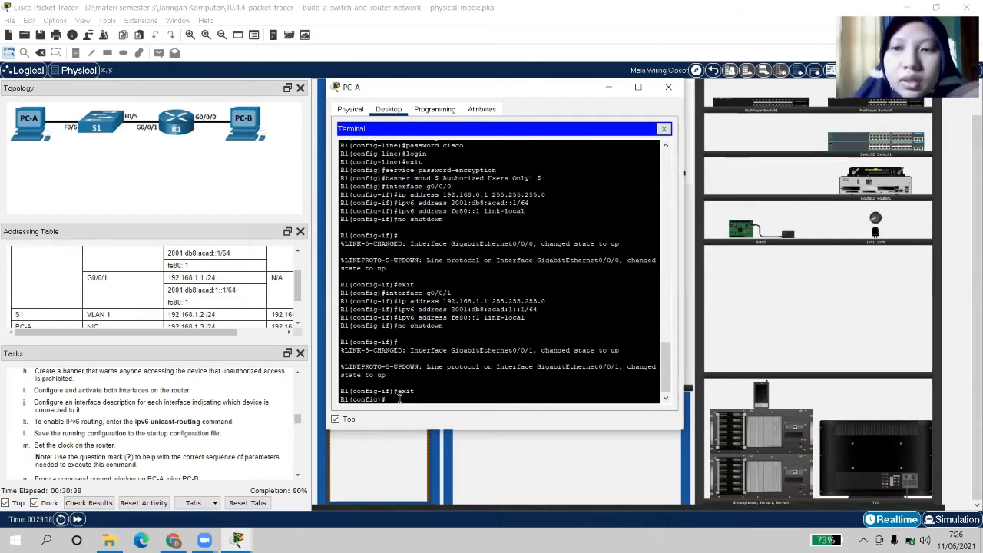
Under interface g0/0/1, set the description 'connected to F0/5 on S1'
type("interface")
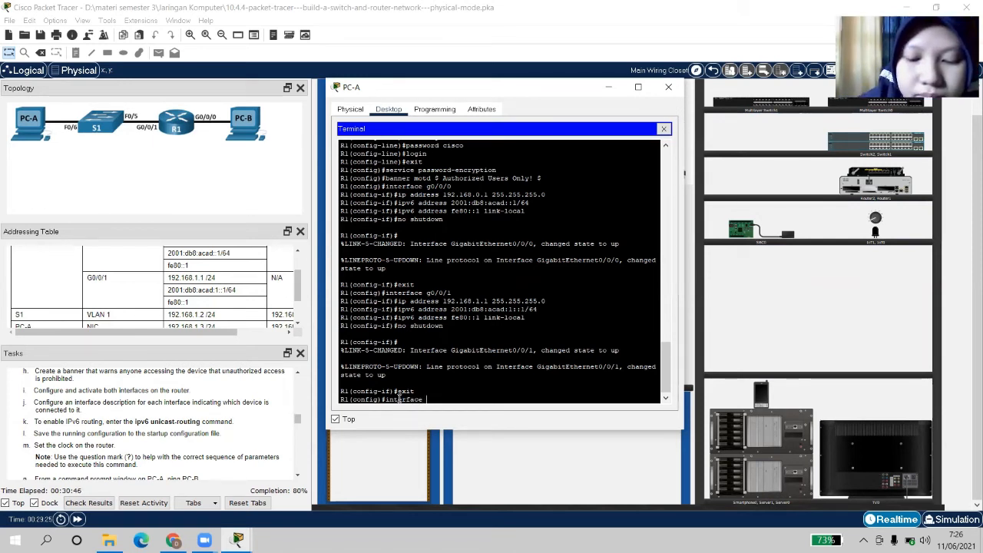
type("g0")
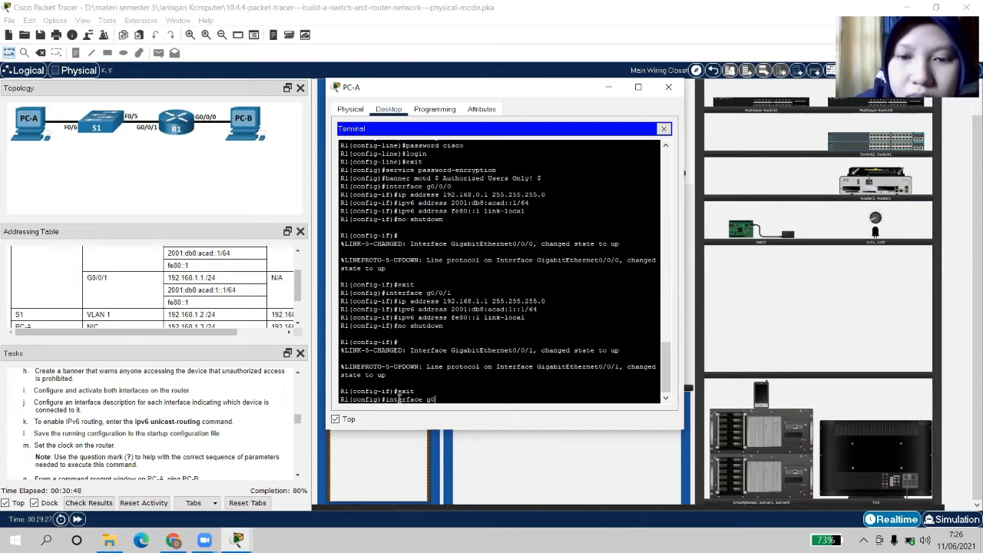
type("/0/1")
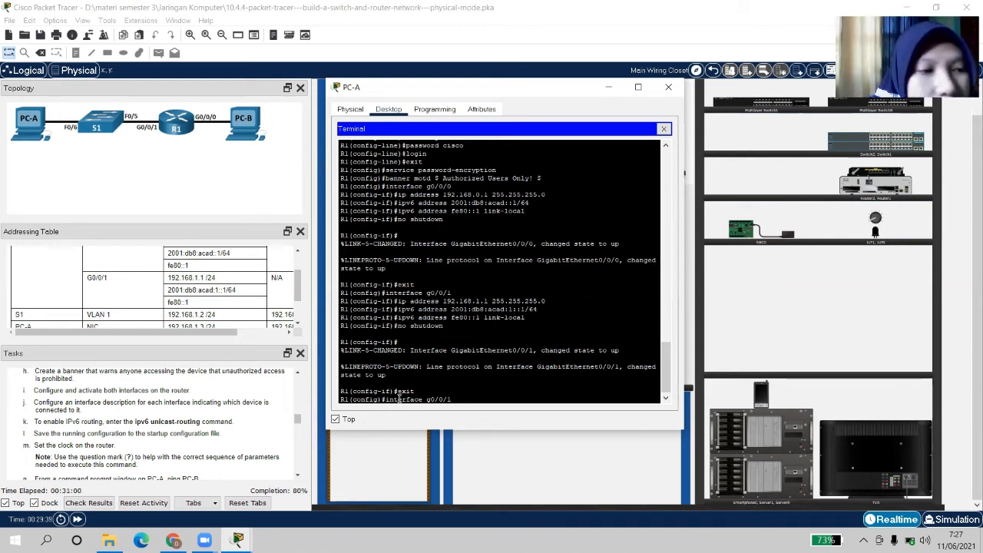
key("Return")
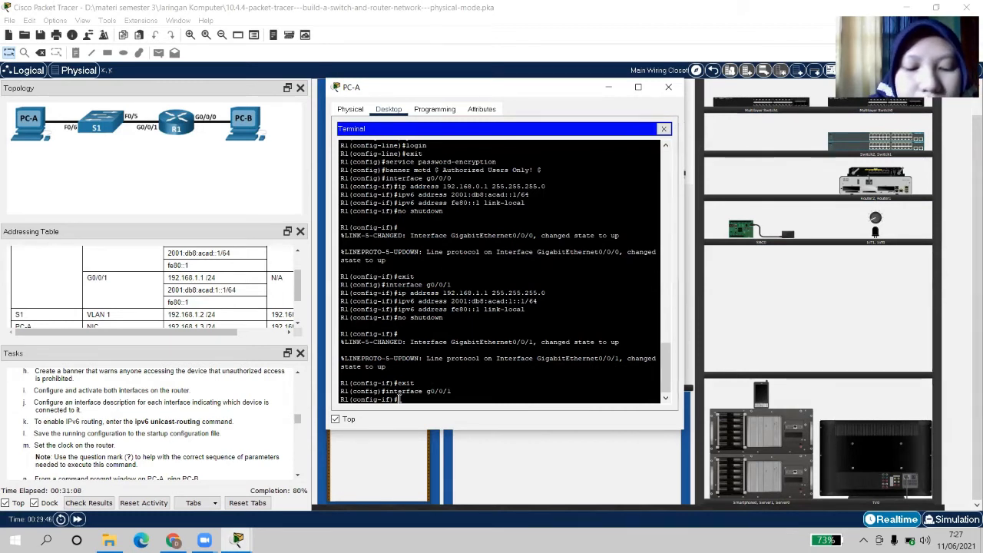
type("descr")
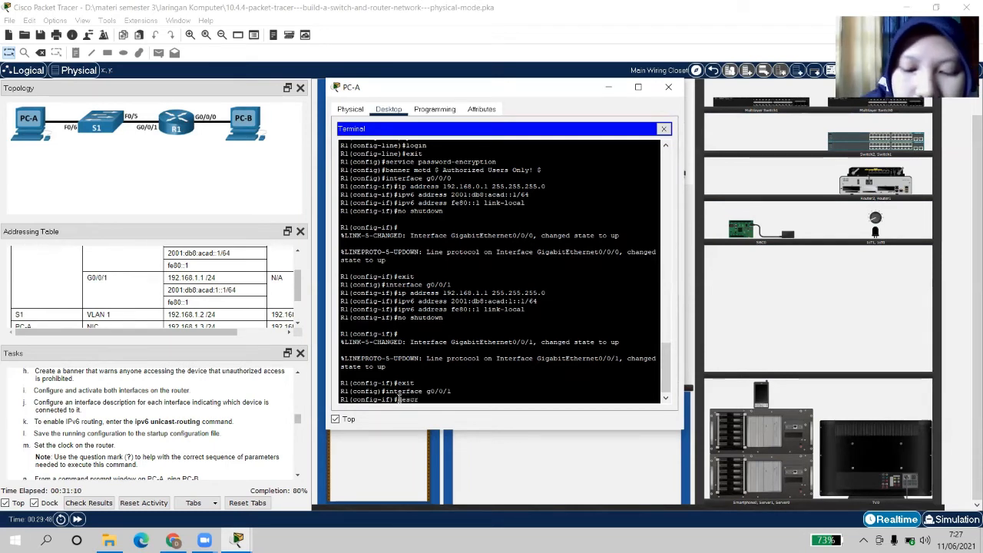
type("iption ")
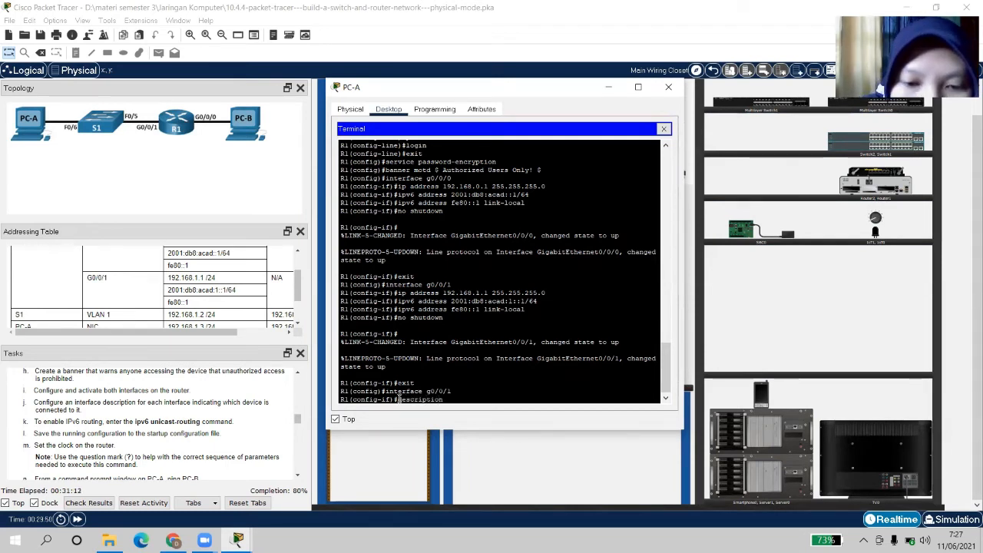
type("conne")
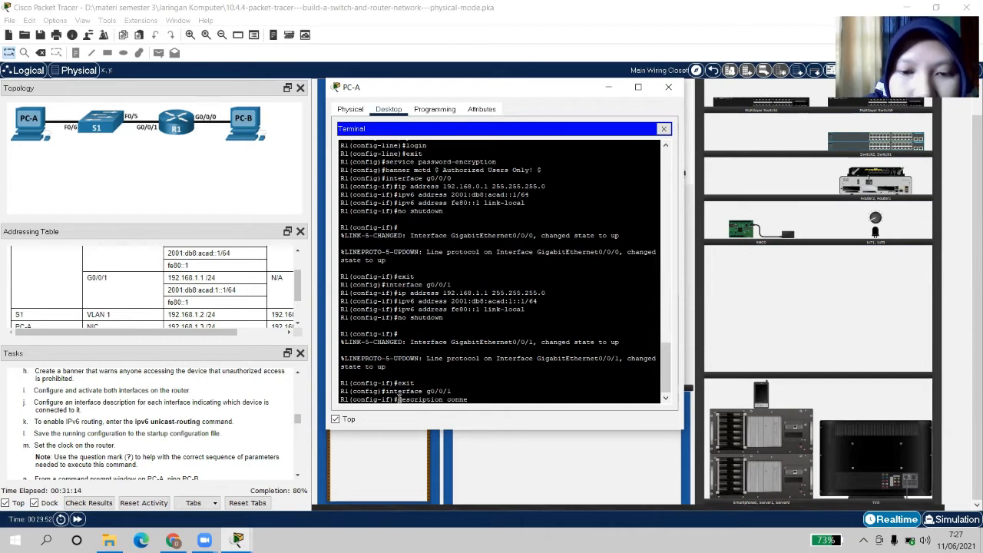
type("cted")
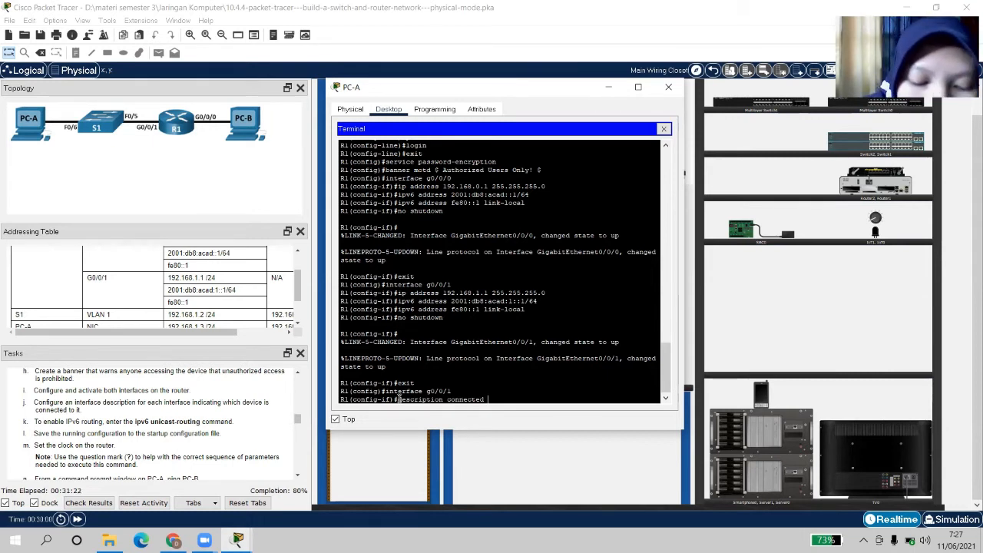
type("F0")
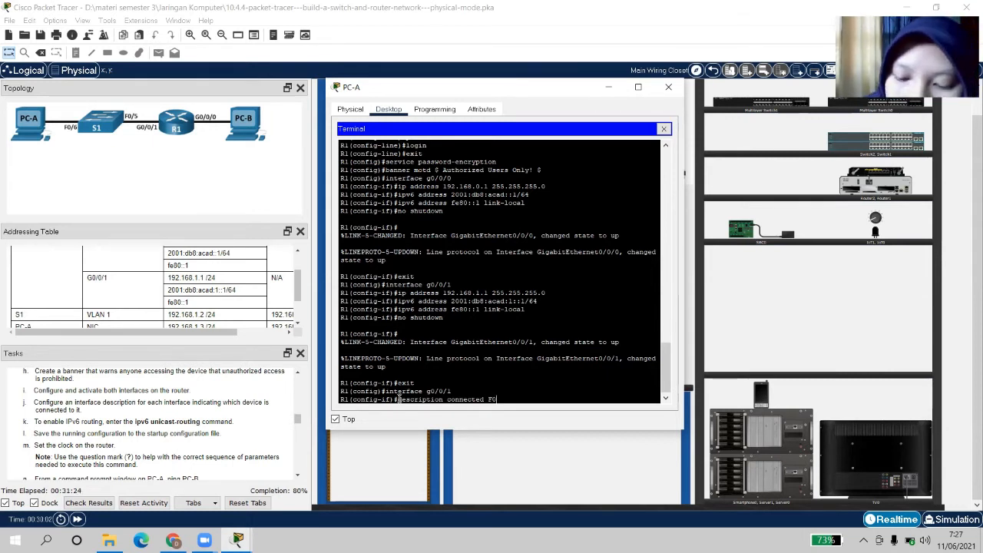
type("/")
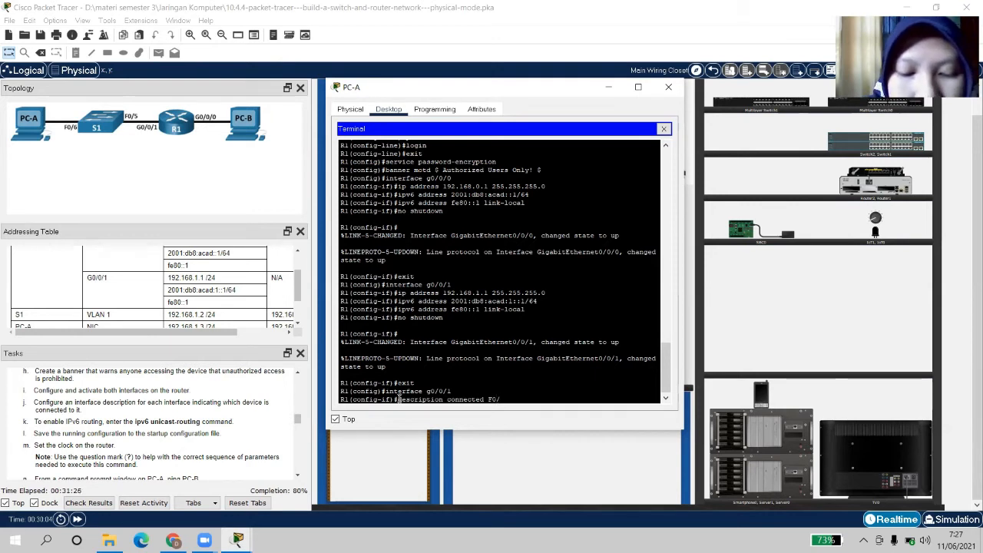
type("5 to")
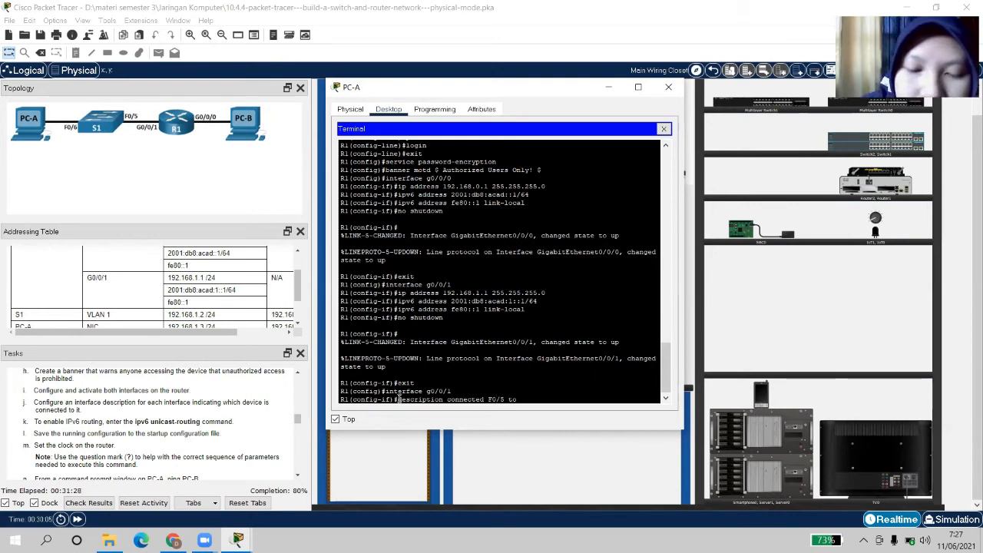
type(" S1")
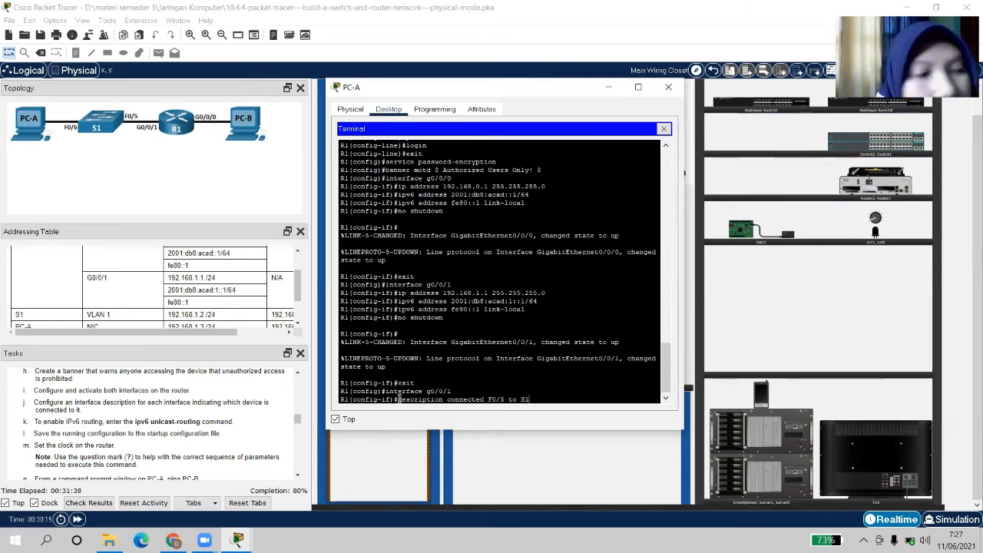
key("BackSpace")
key("BackSpace")
key("BackSpace")
key("BackSpace")
key("BackSpace")
key("BackSpace")
key("BackSpace")
key("BackSpace")
key("BackSpace")
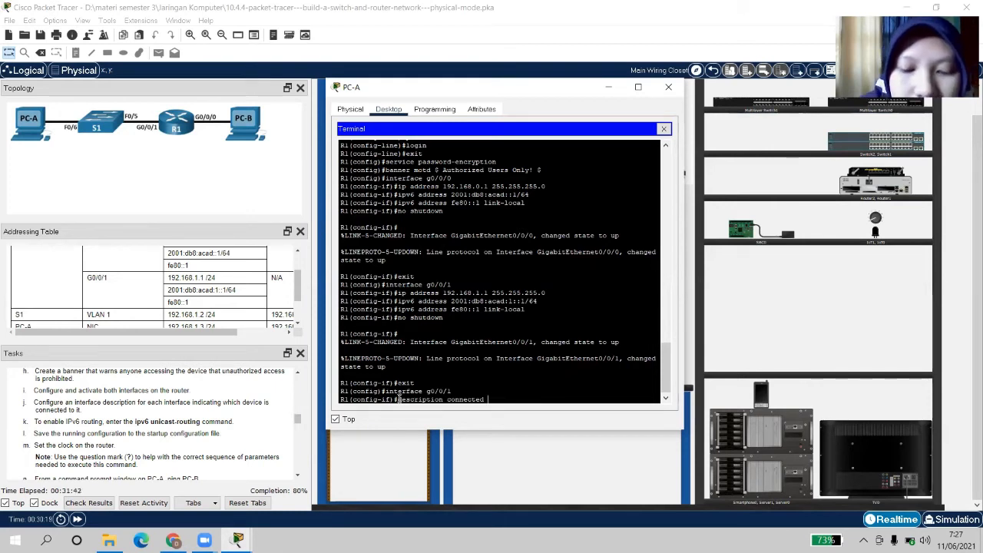
key("BackSpace")
type("to f")
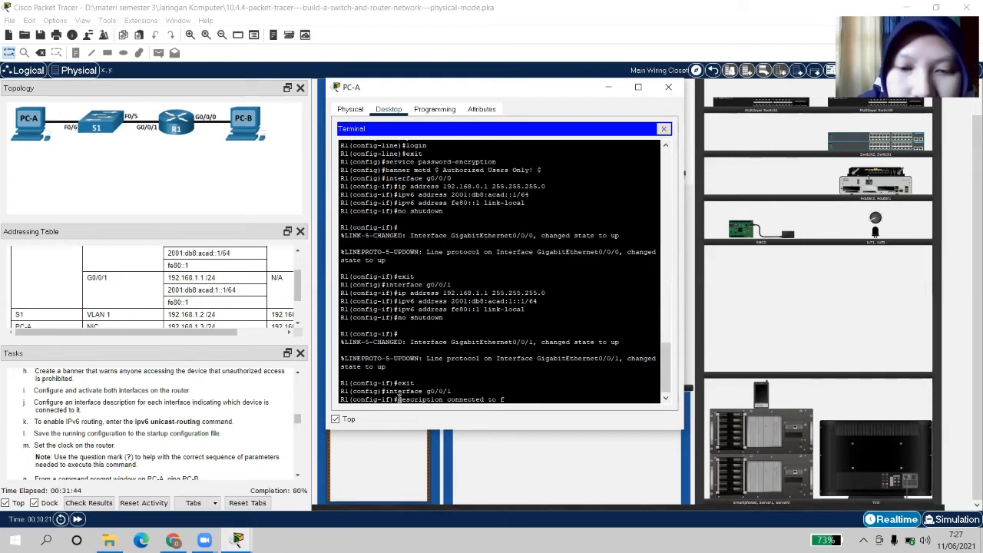
key("BackSpace")
type("F0")
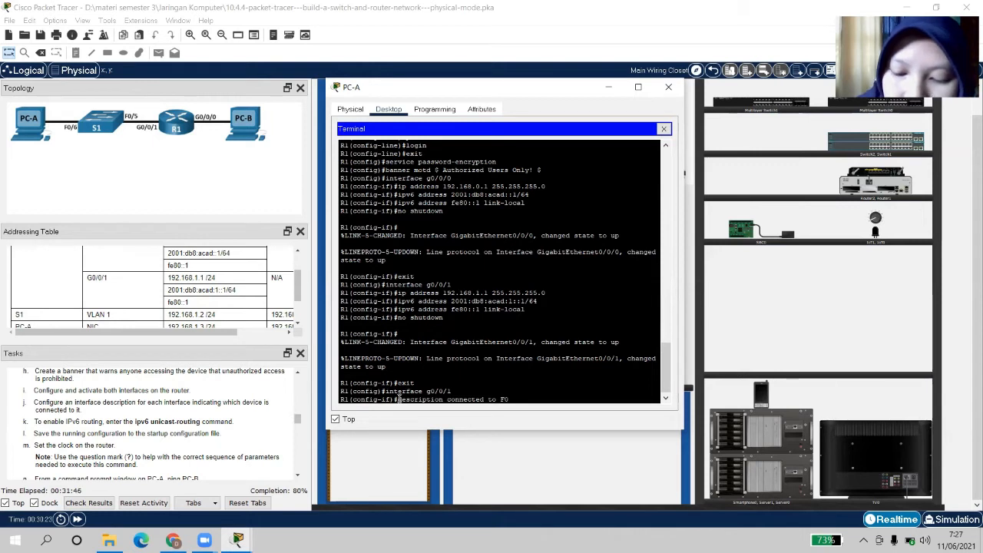
type("/5 on ")
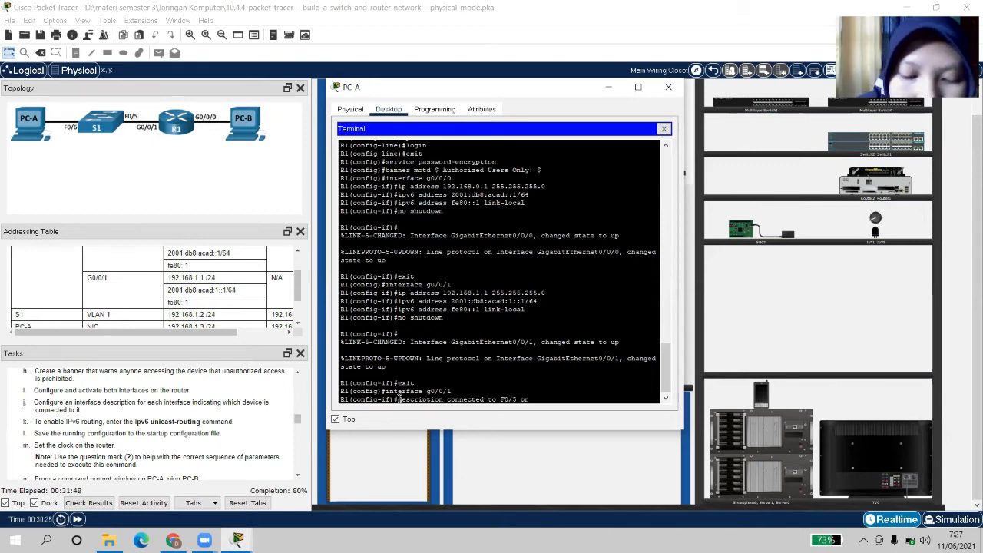
type("S1")
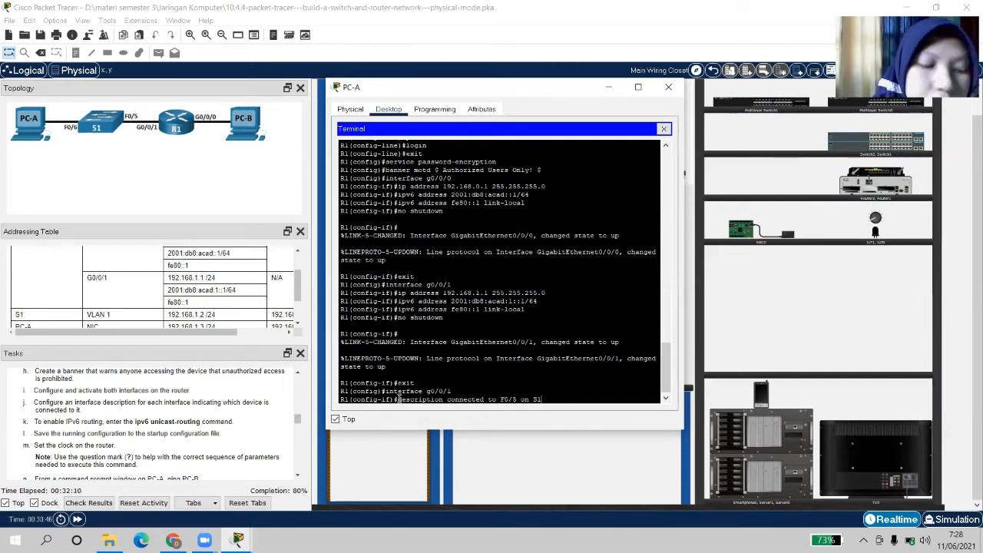
key("Return")
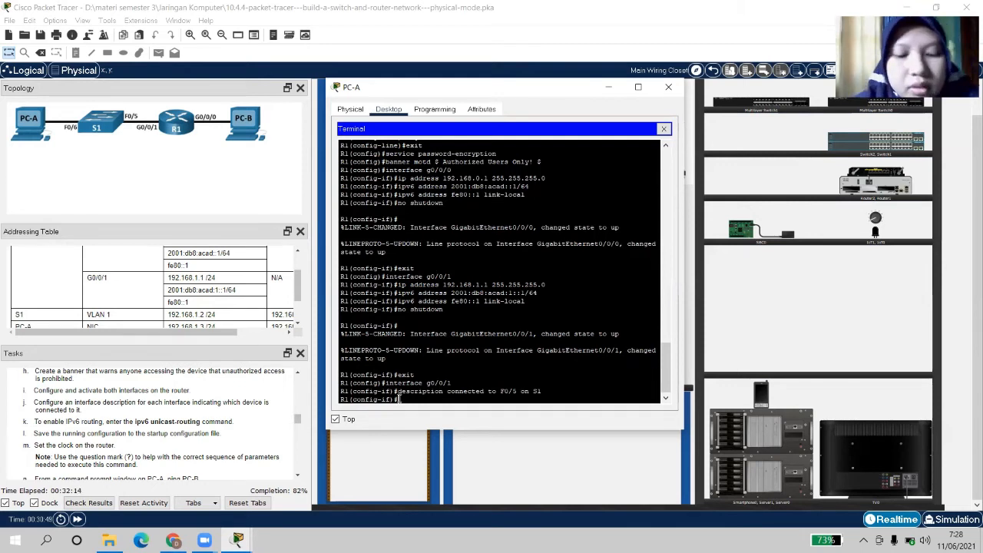
Switch to interface g0/0/0 and set its description to 'connected to Host PC-B'
type("exit")
key("Return")
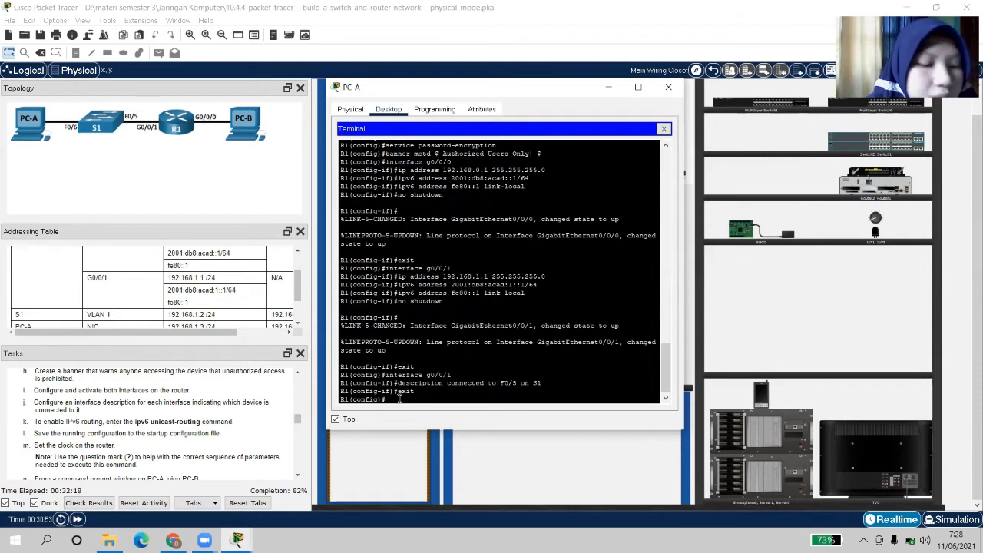
type("int")
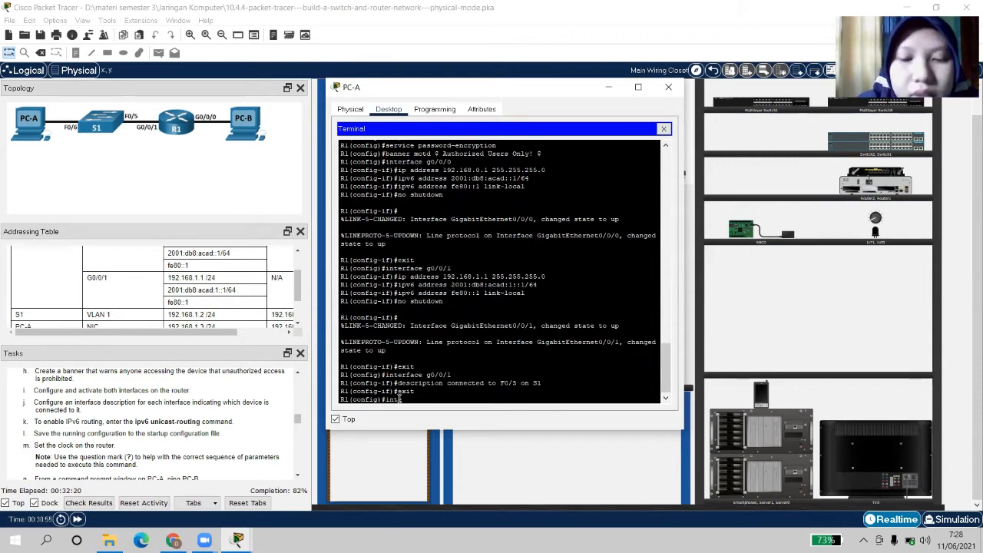
type("erfa")
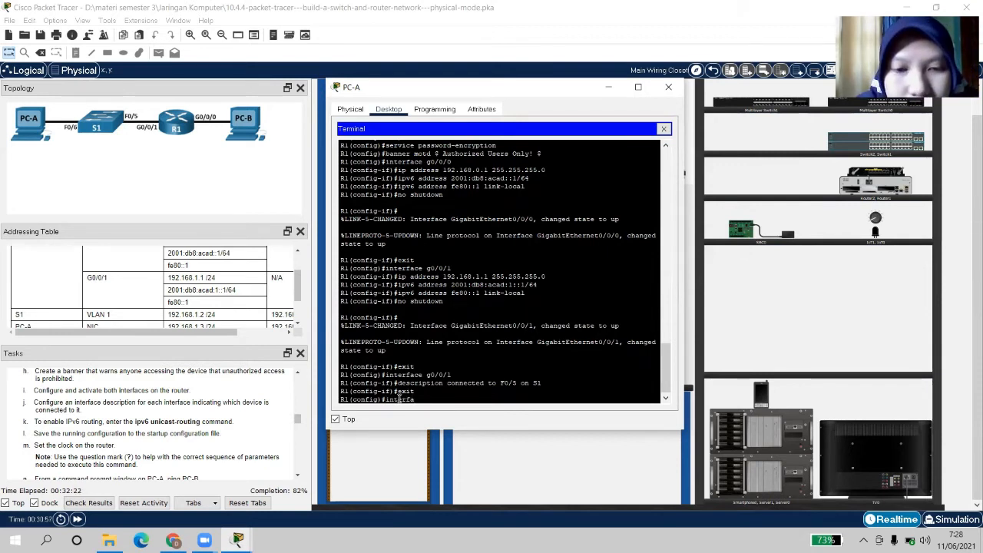
type("ce g")
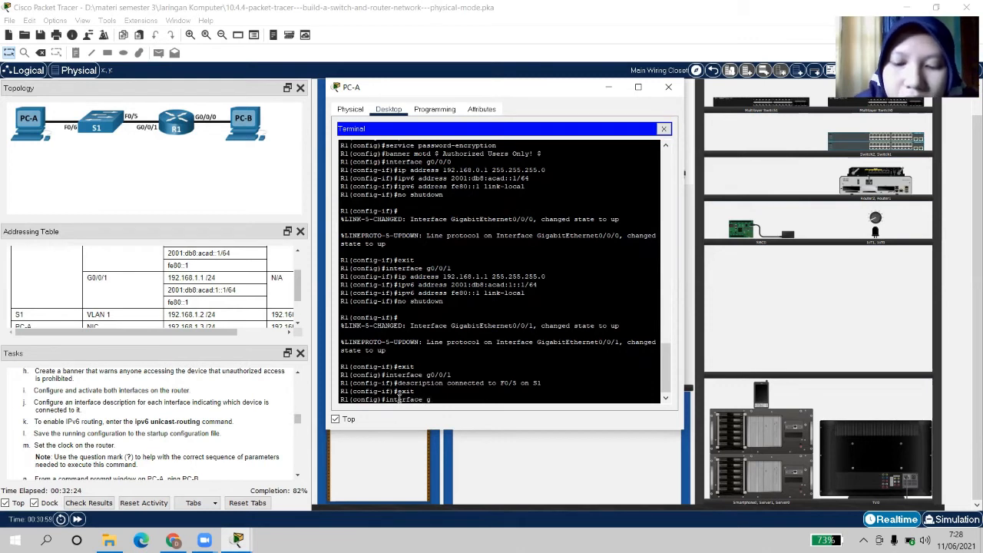
type("0/0")
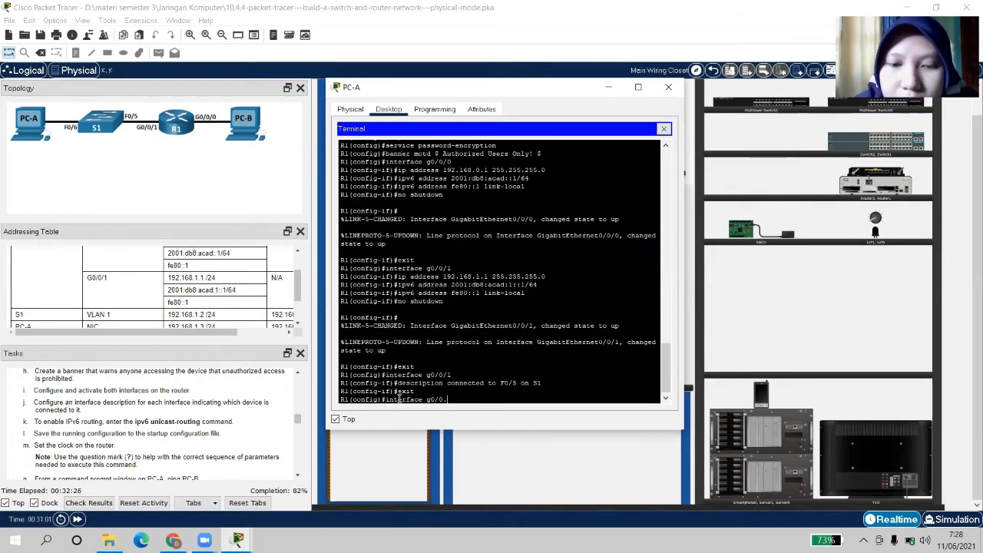
type("/0")
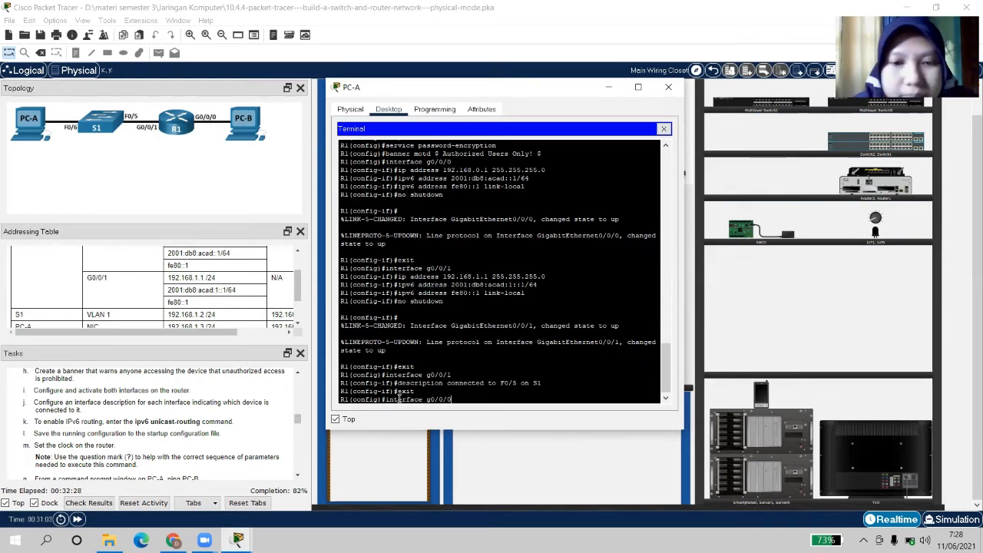
key("Return")
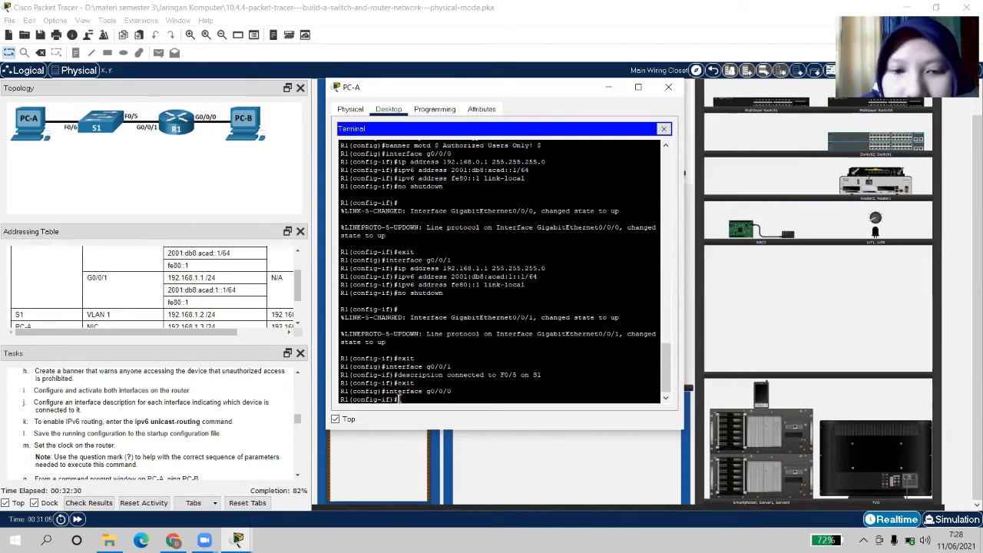
type("descri")
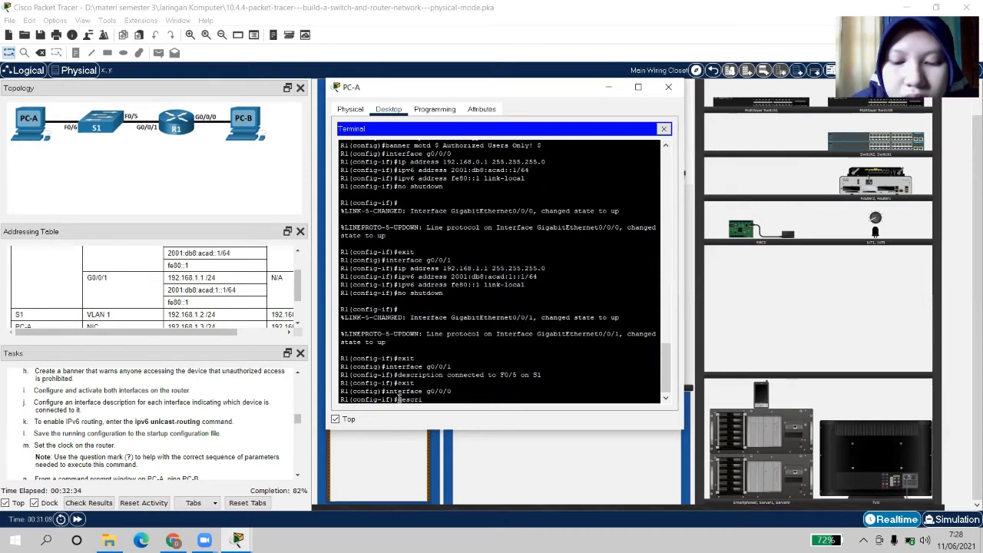
type("ption")
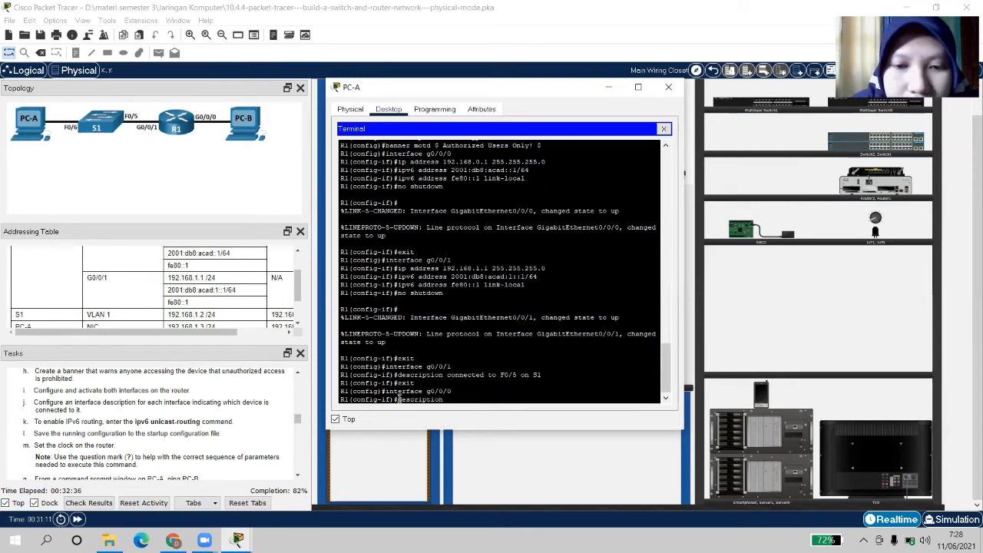
type(" con")
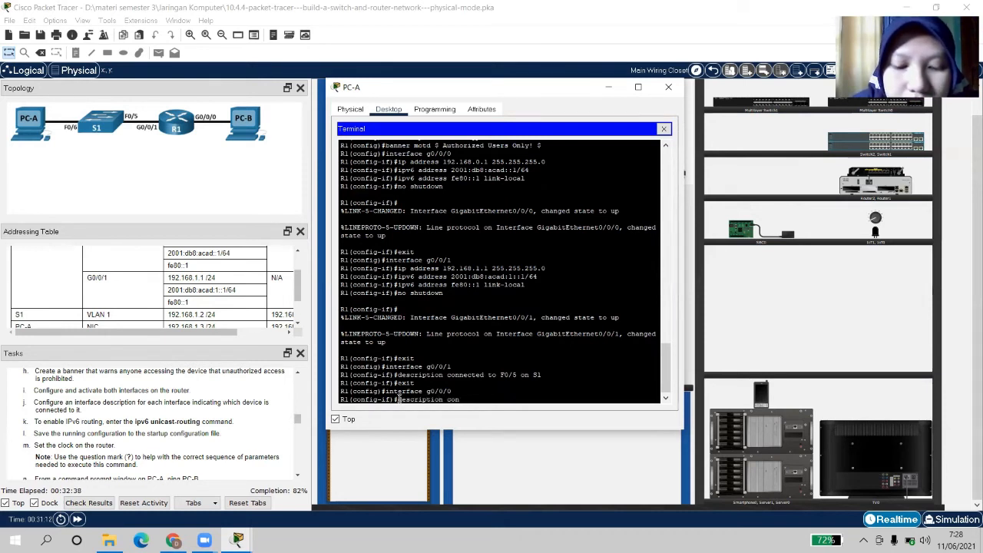
type("nected")
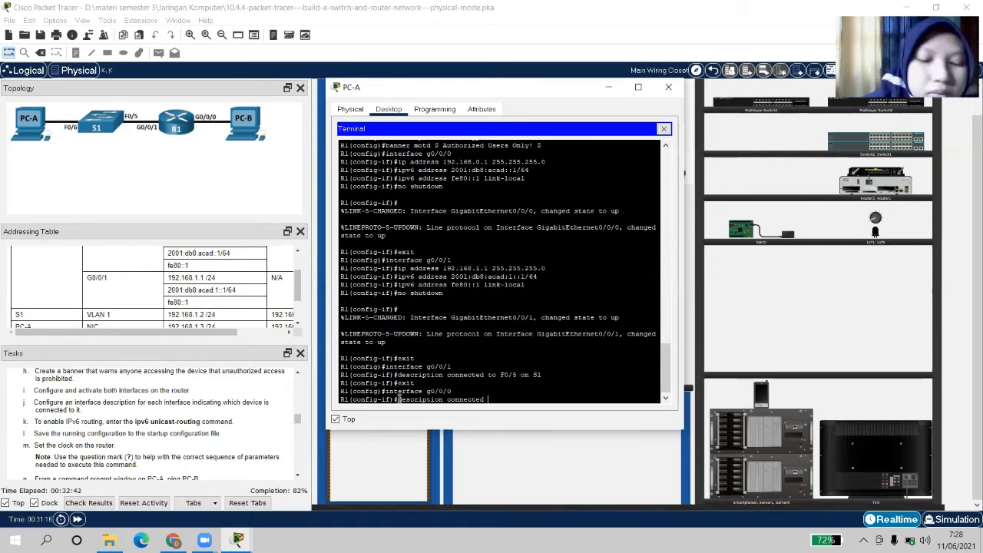
type(" to")
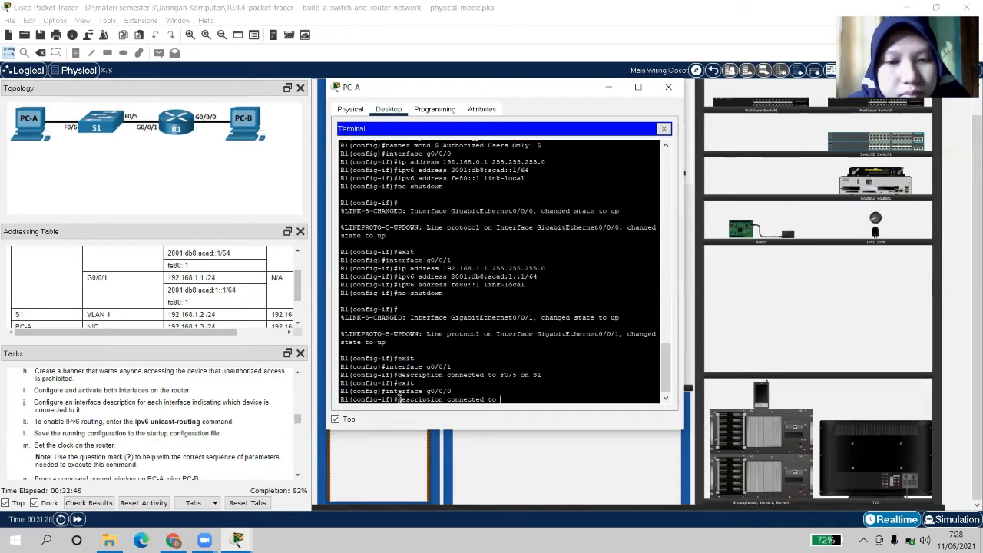
type(" Host")
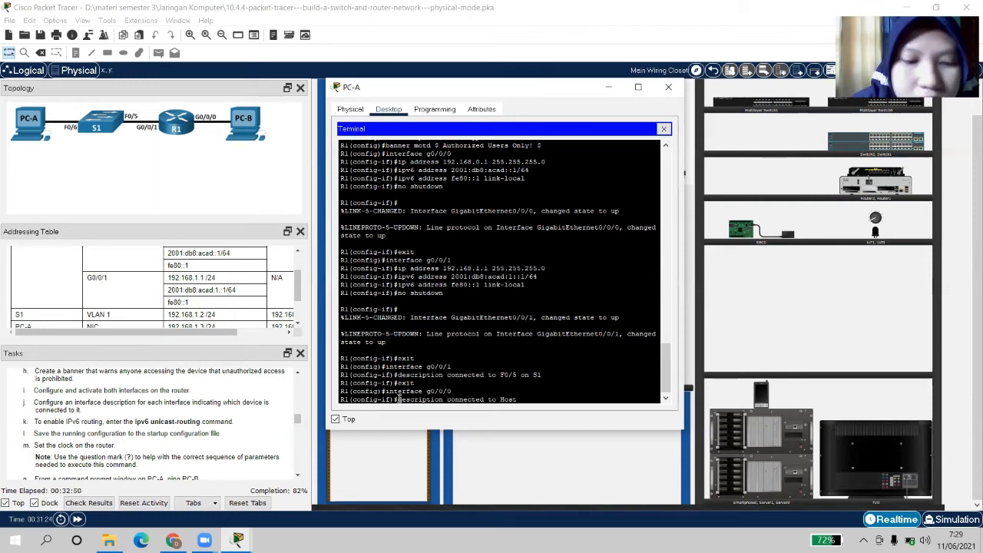
type(" P")
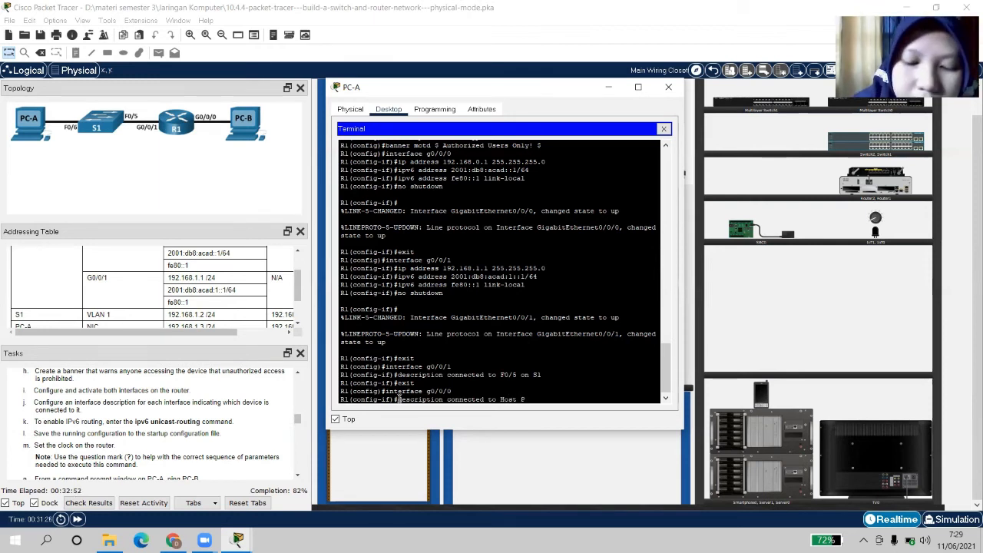
type("C-B")
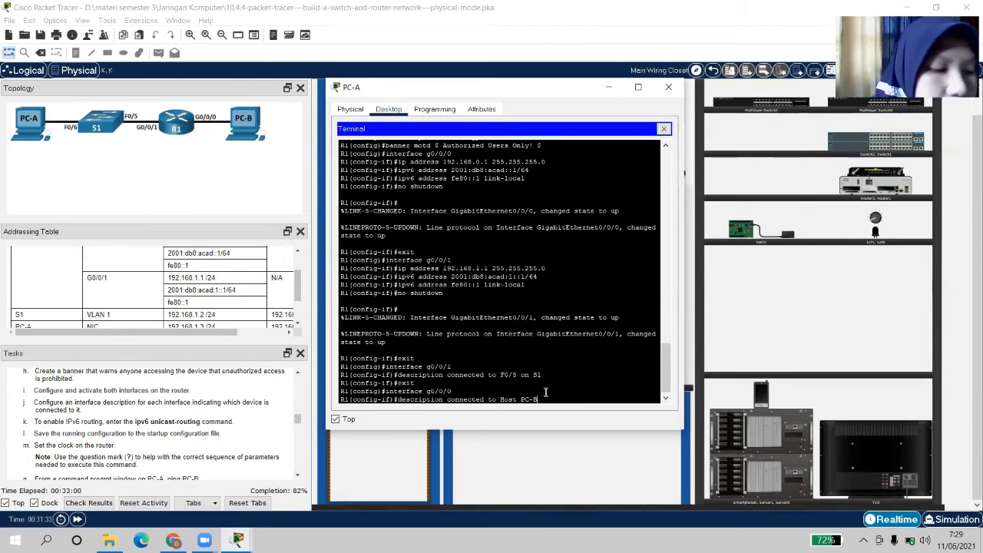
key("Return")
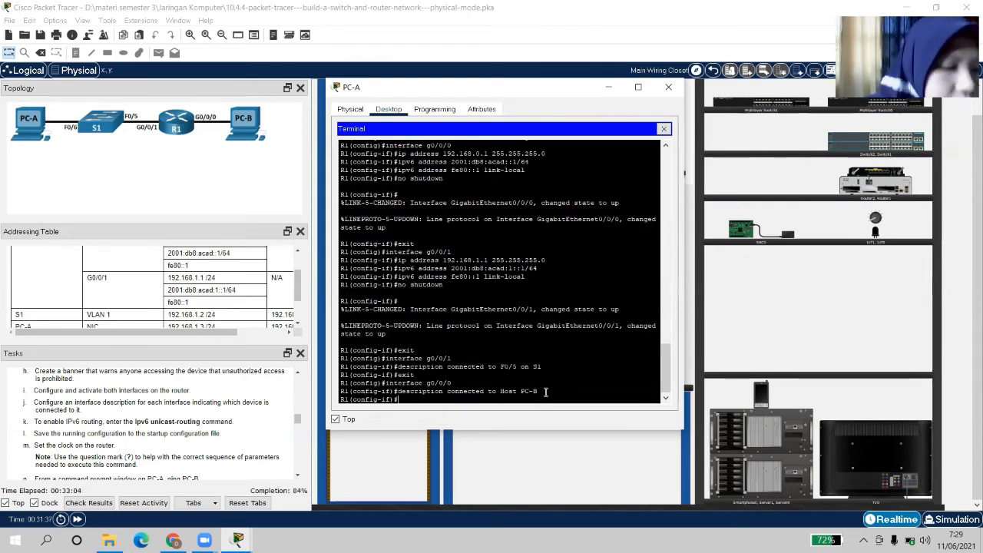
Exit to global configuration and type the ipv6 unicast-routing command
type("ex")
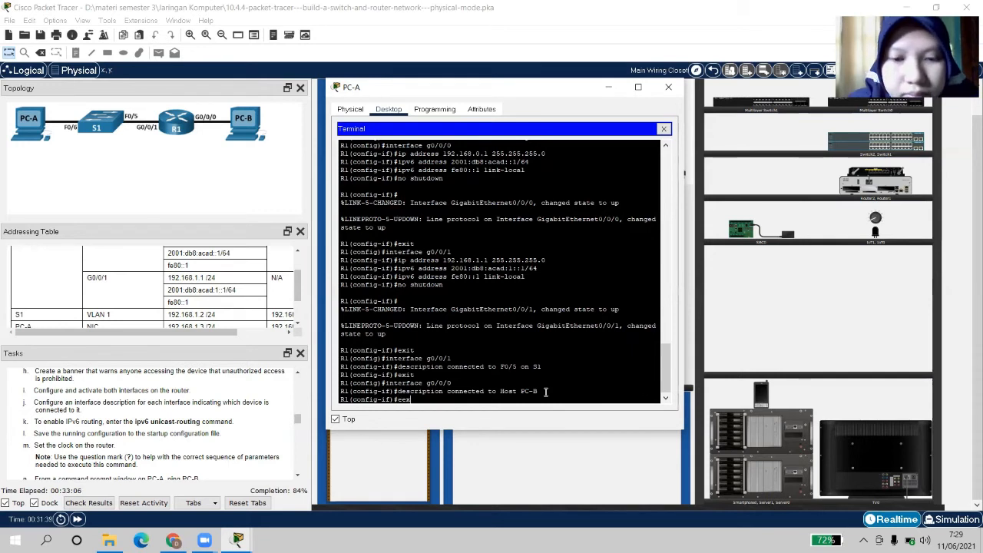
type("it")
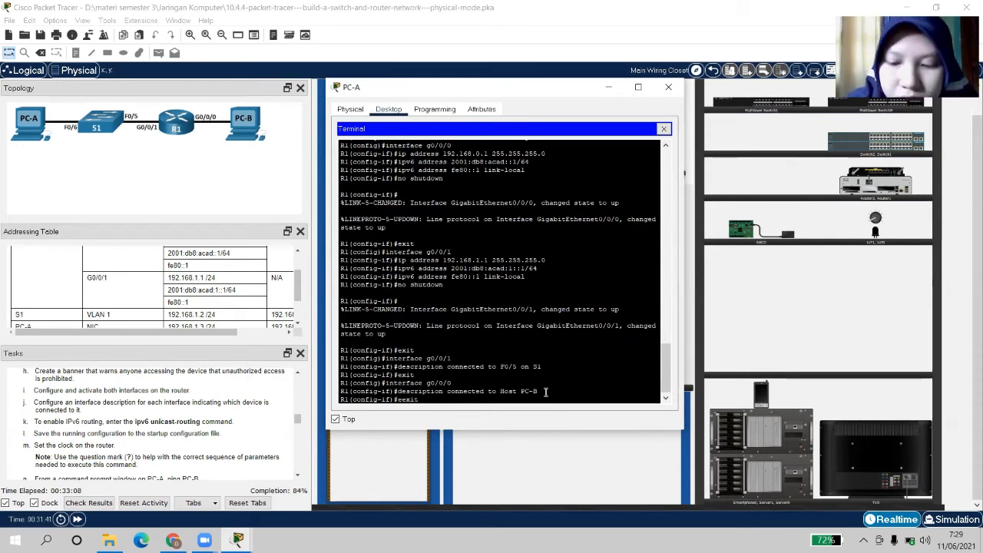
key("Return")
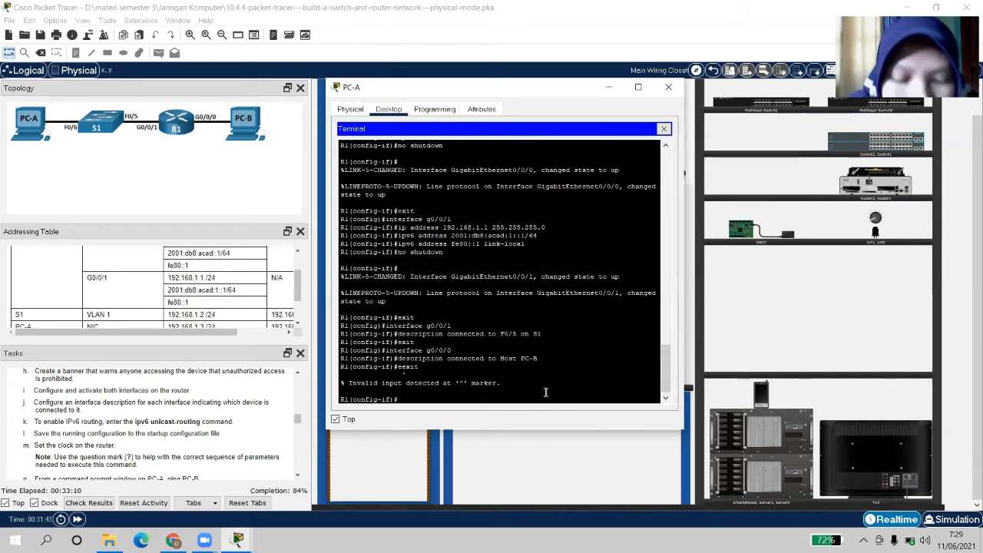
type("exit")
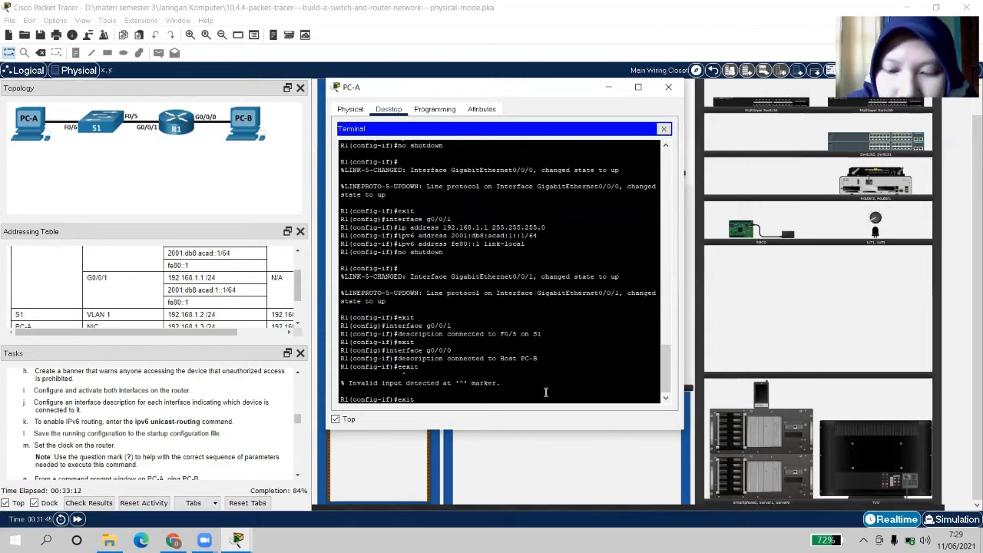
key("Return")
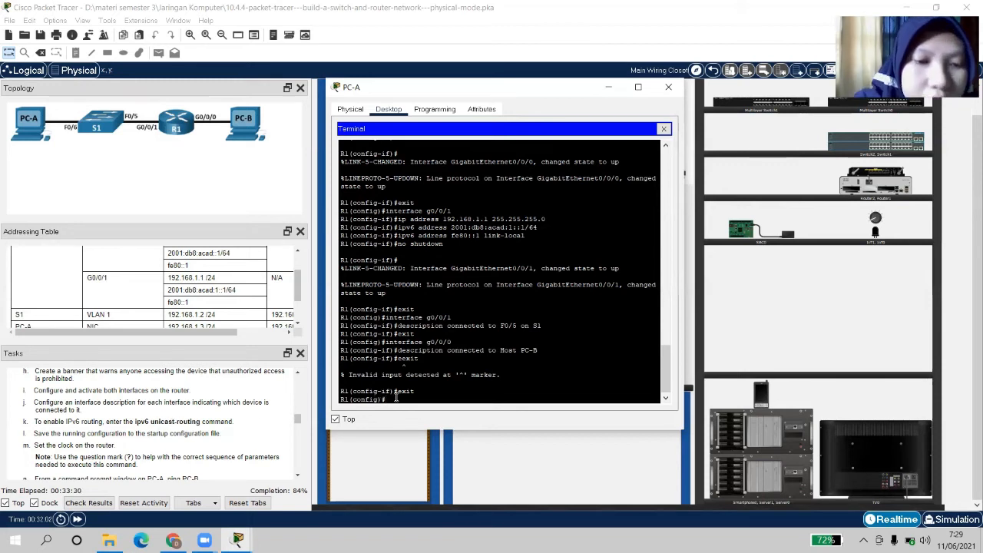
type("ipv6")
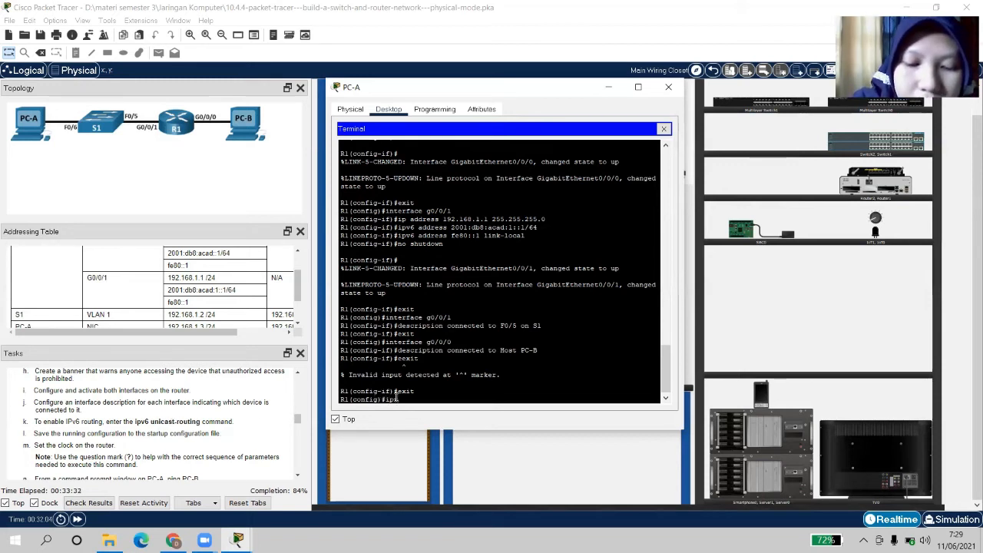
type(" unicast")
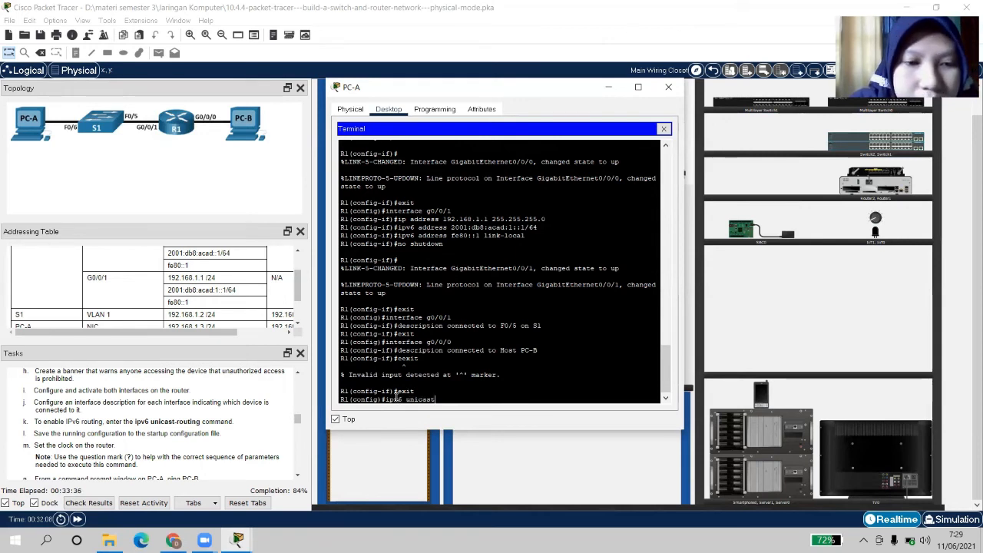
type("-ro")
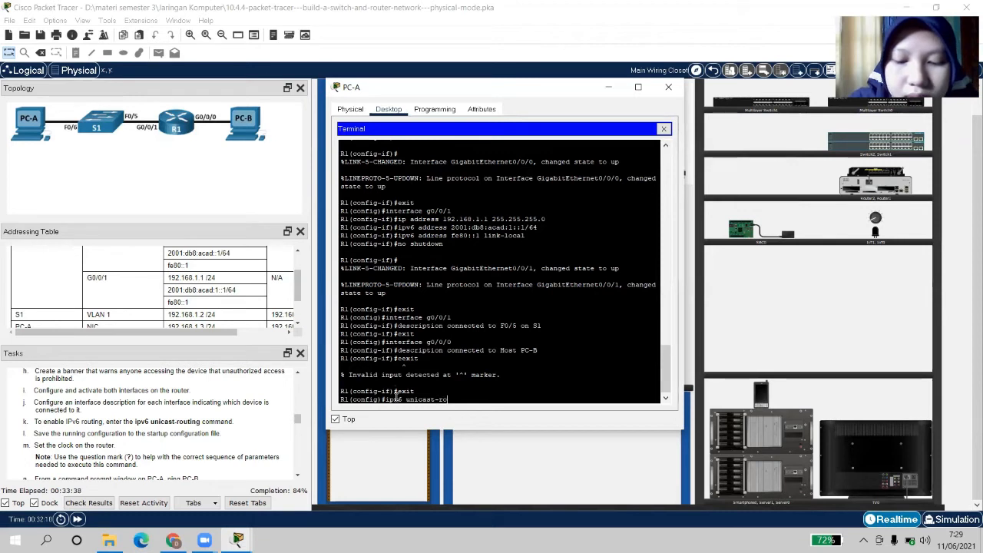
type("uting")
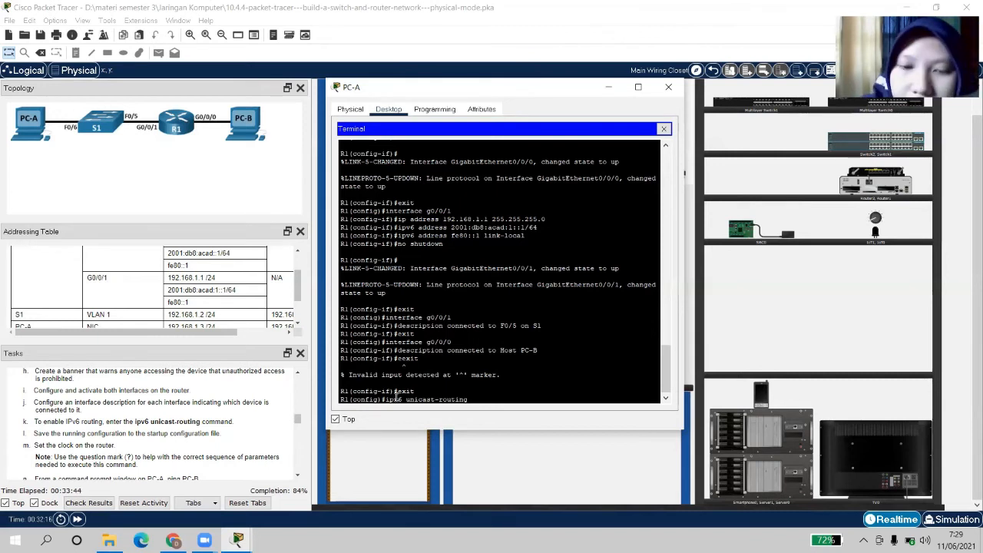
Submit ipv6 unicast-routing on R1 and exit to privileged EXEC mode
key("Return")
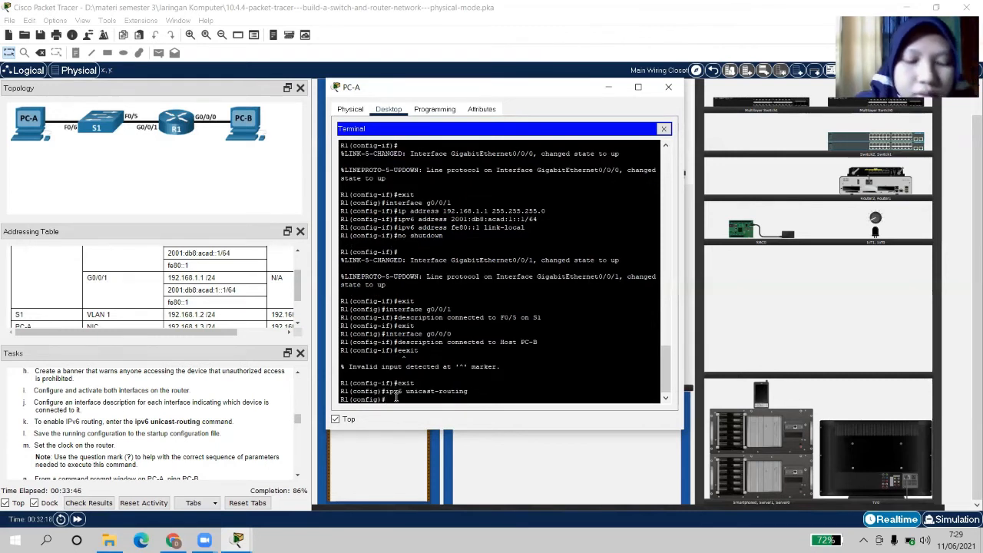
type("ex")
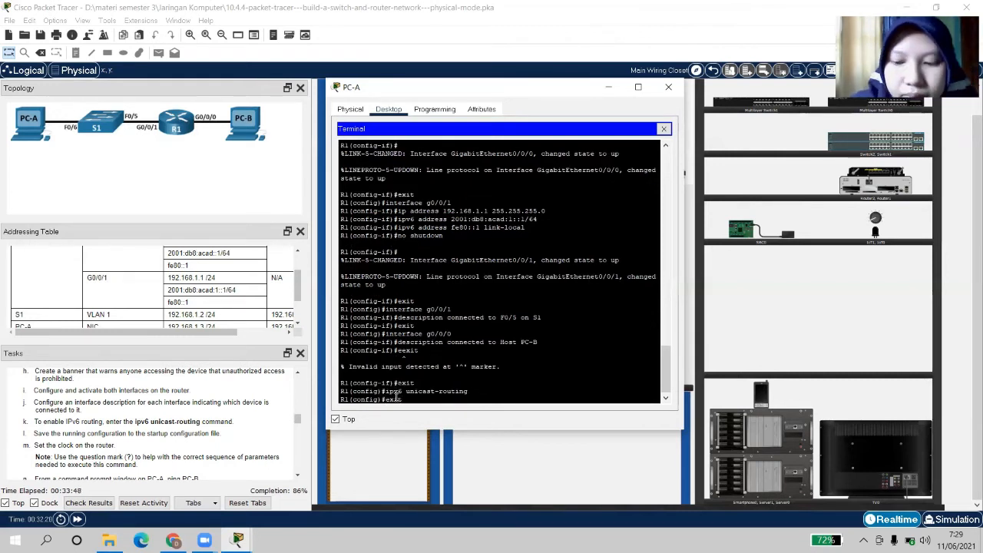
type("it")
key("Return")
key("Return")
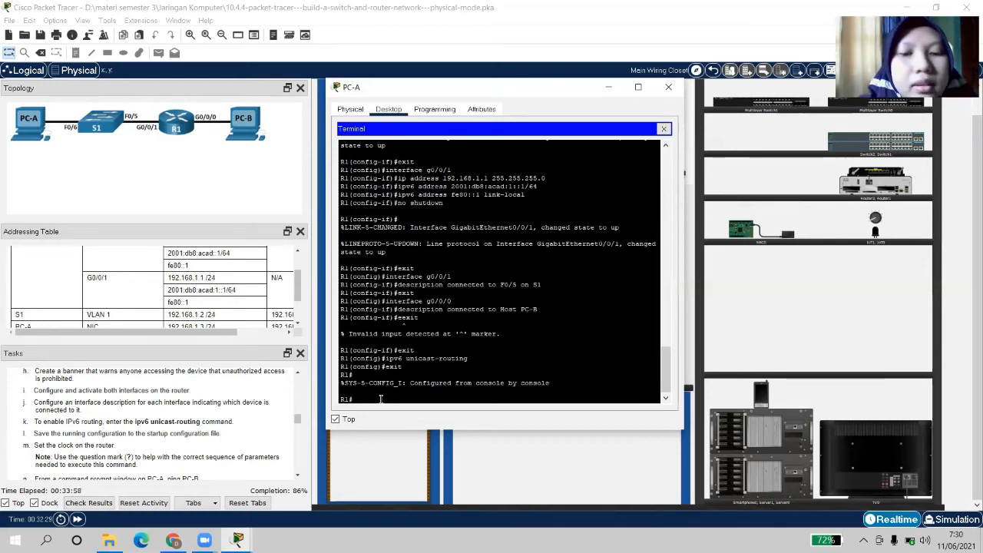
Run copy running-config startup-config and accept the default startup-config filename
type("co")
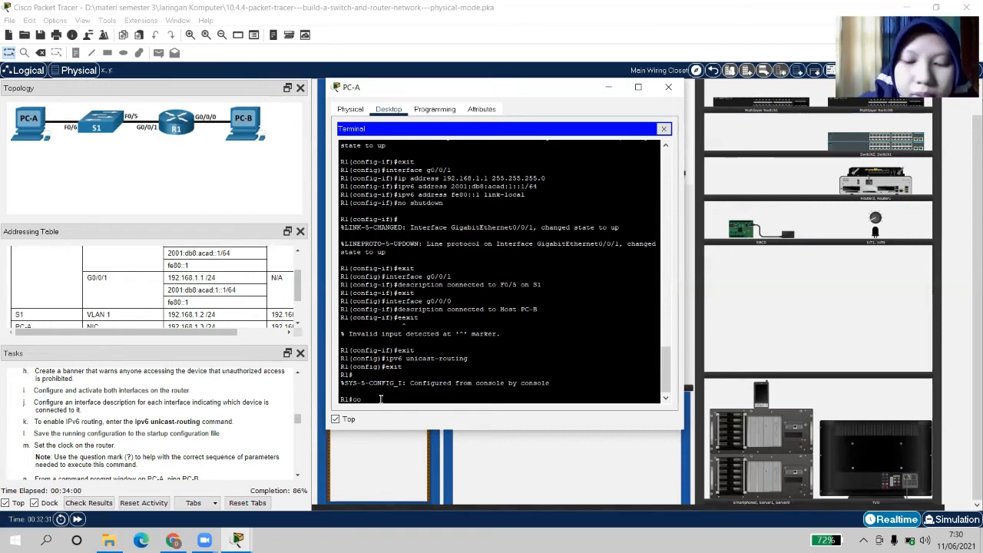
type("py ru")
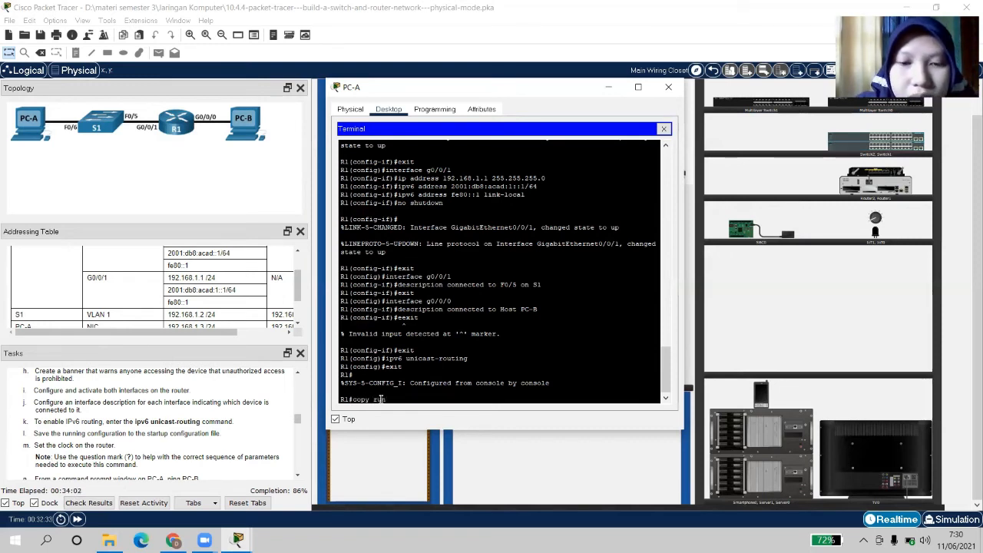
type("nning-config")
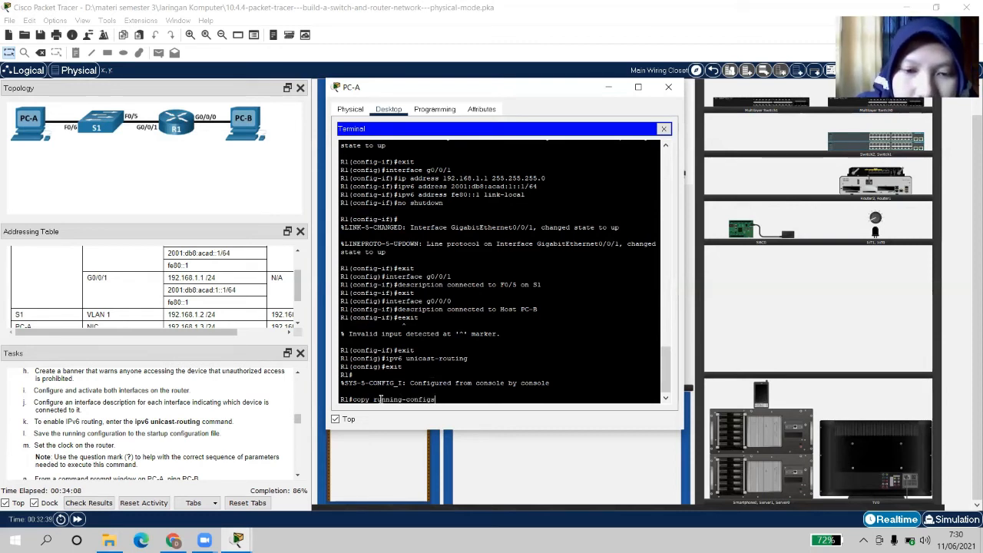
type(" s")
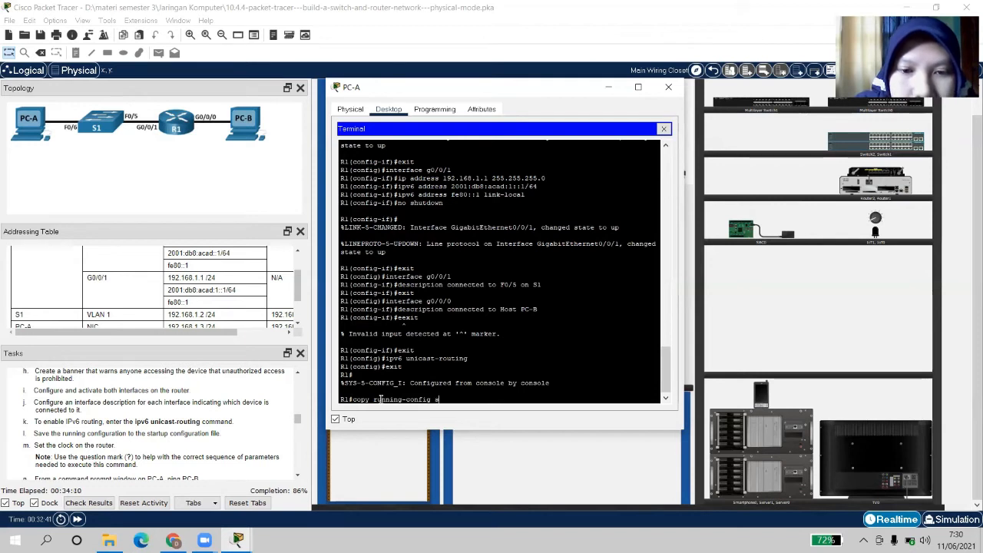
type("tart")
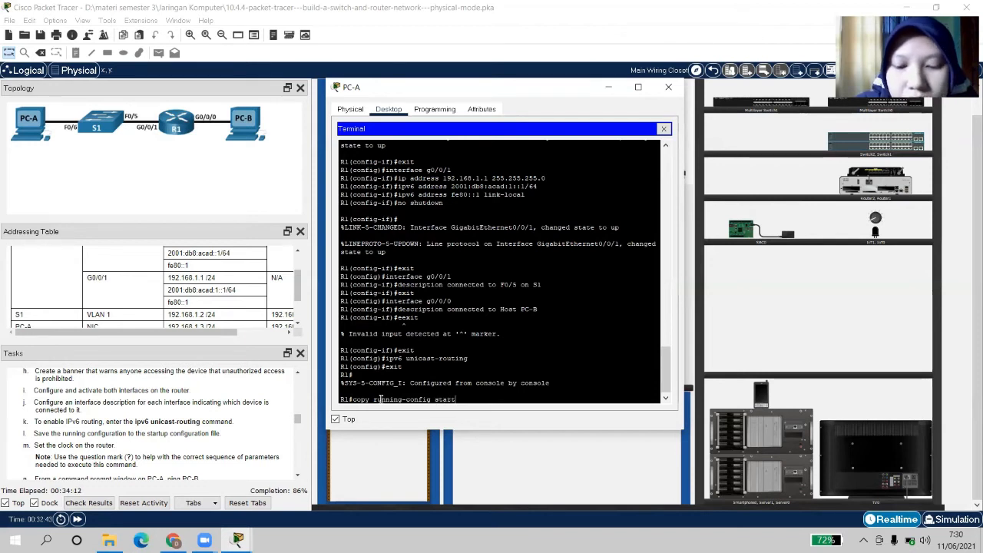
type("up")
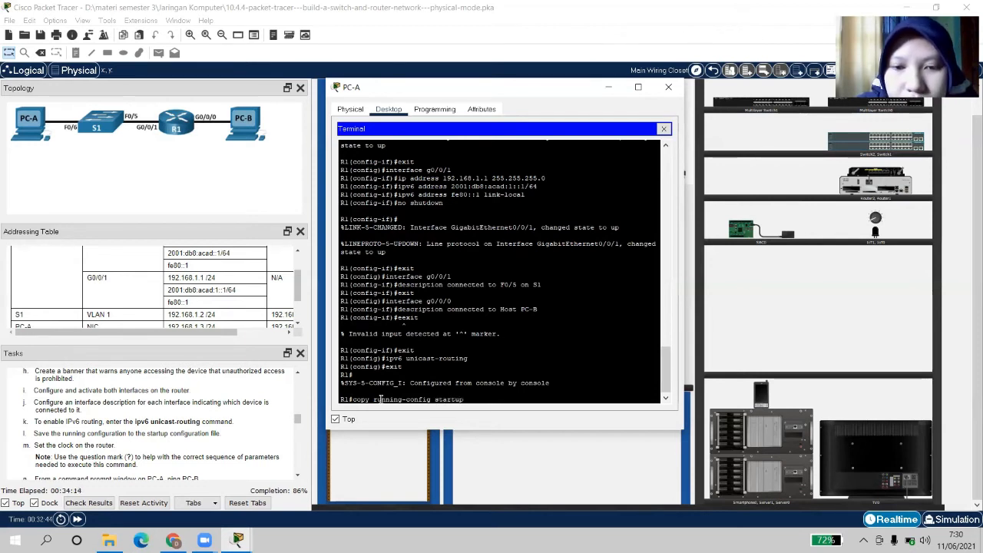
type("-config")
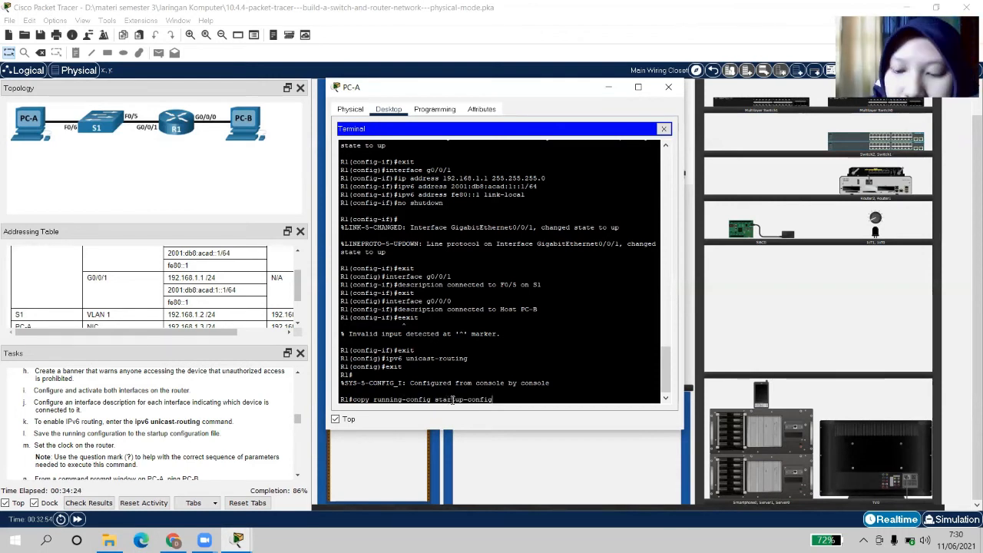
key("Return")
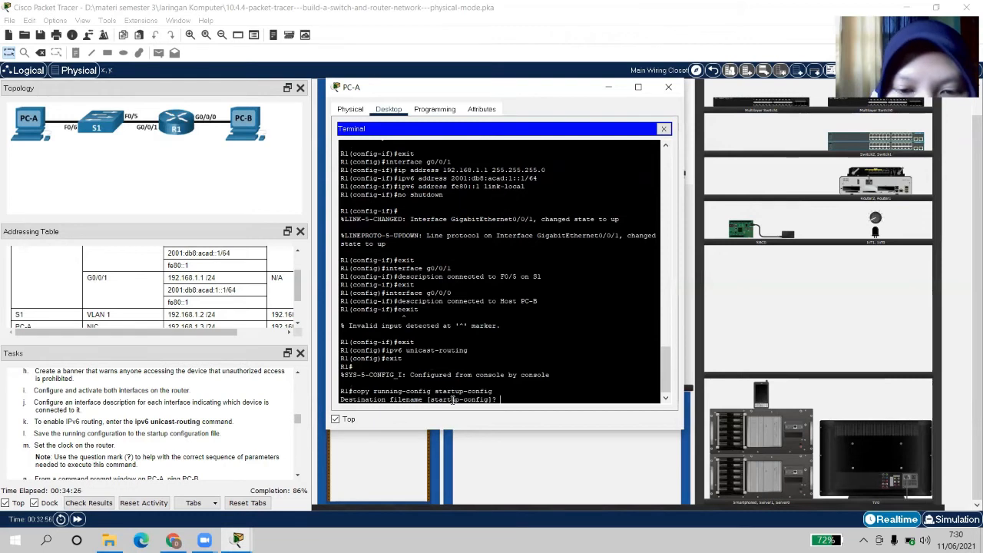
key("Return")
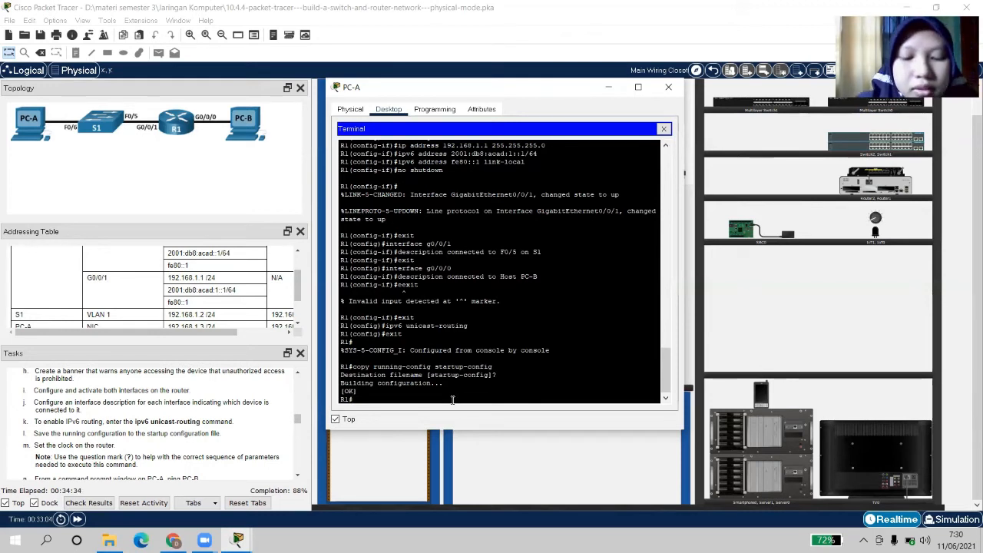
Run 'clock set 07:30:00 11 June 2021' on R1 and advance the task instructions to the ping task
type("loc")
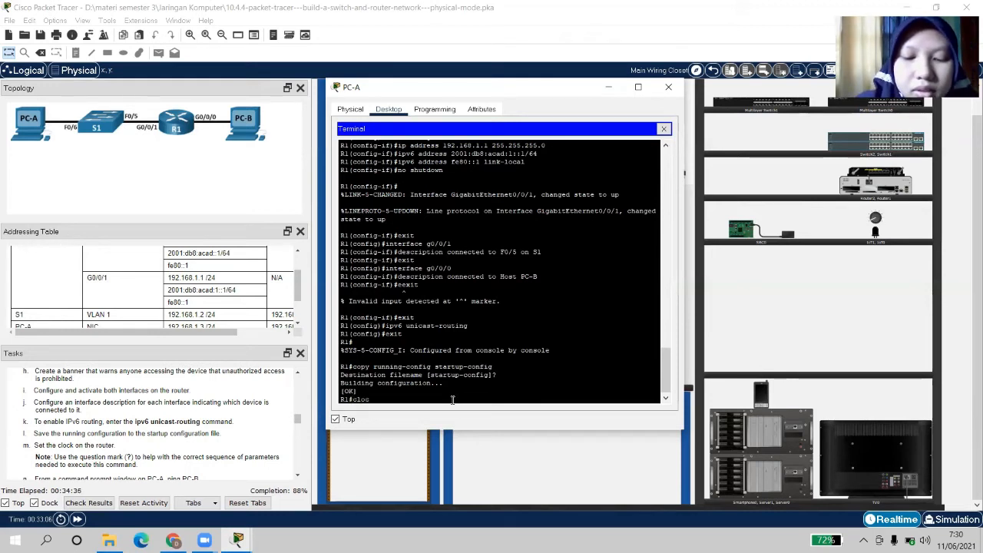
type("k set")
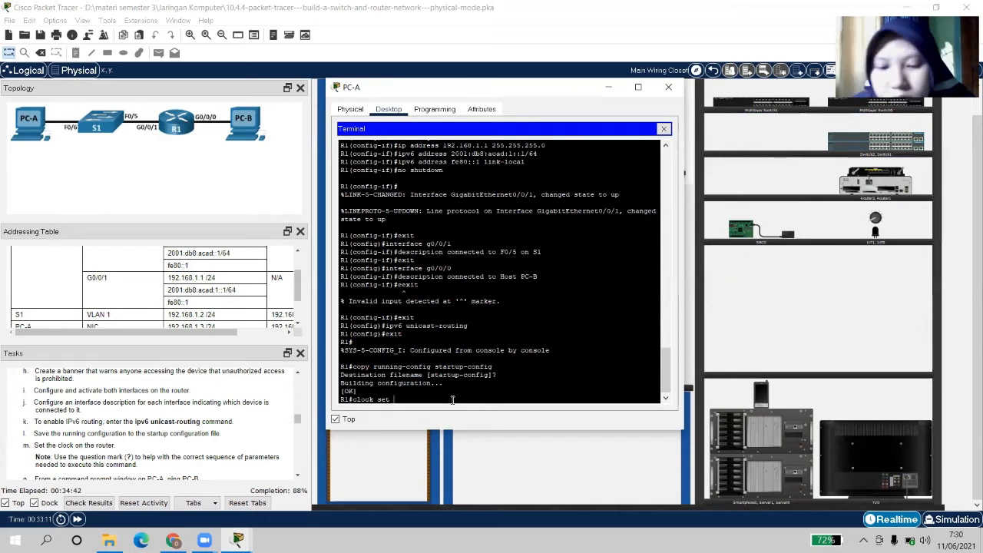
type("07")
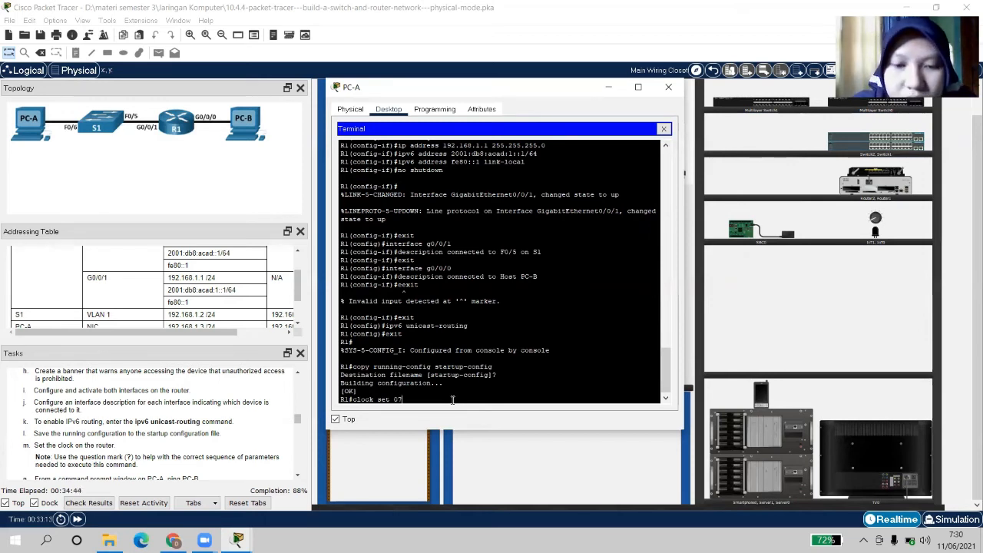
type(":")
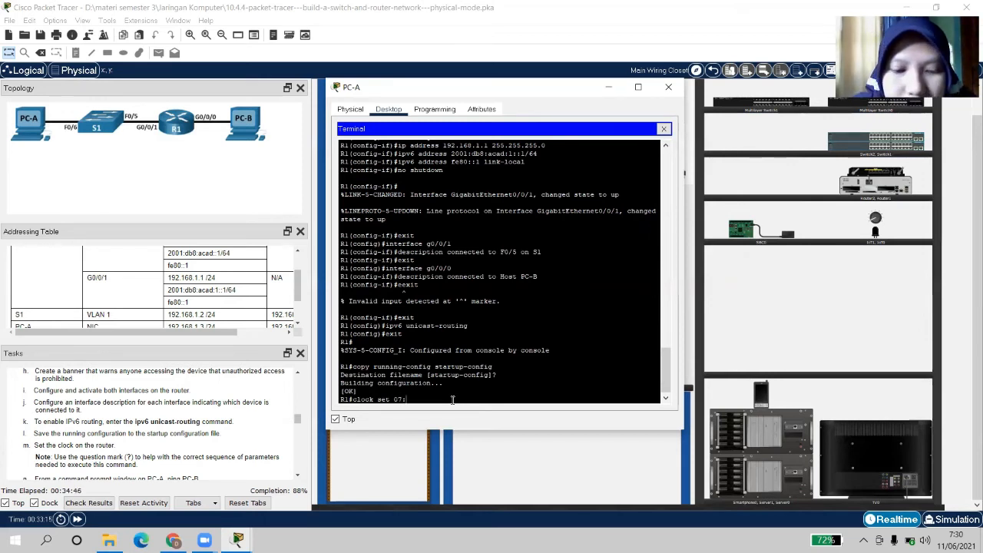
type("30:")
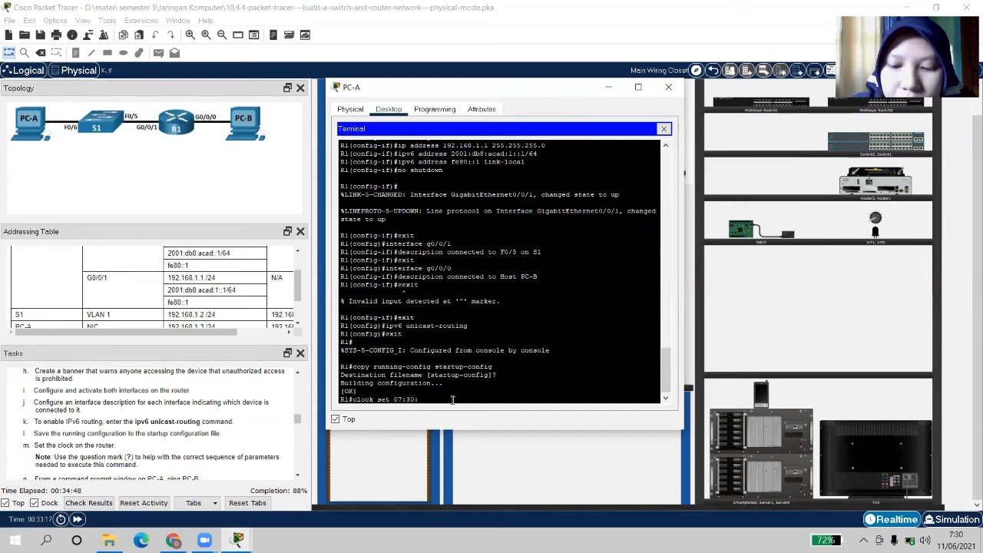
type("00")
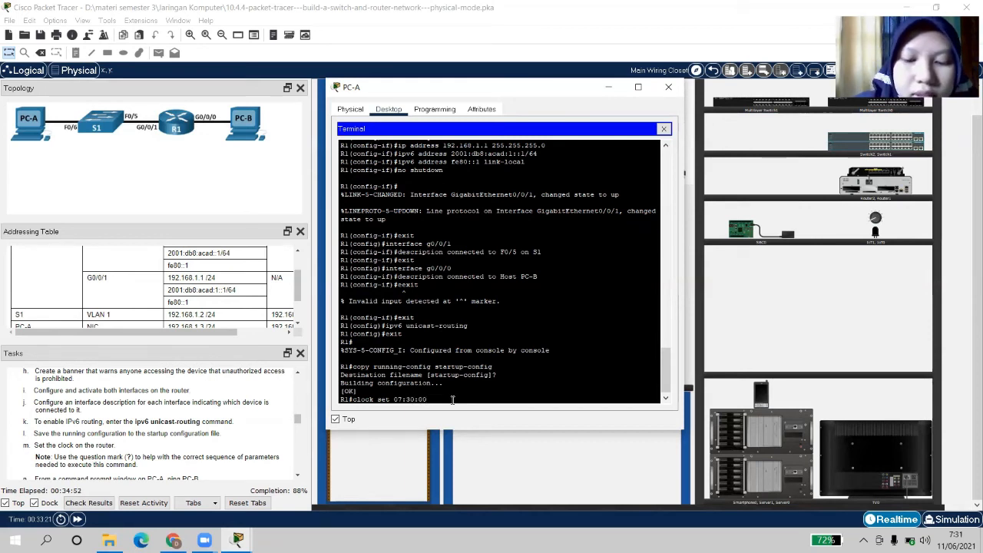
type(" 11")
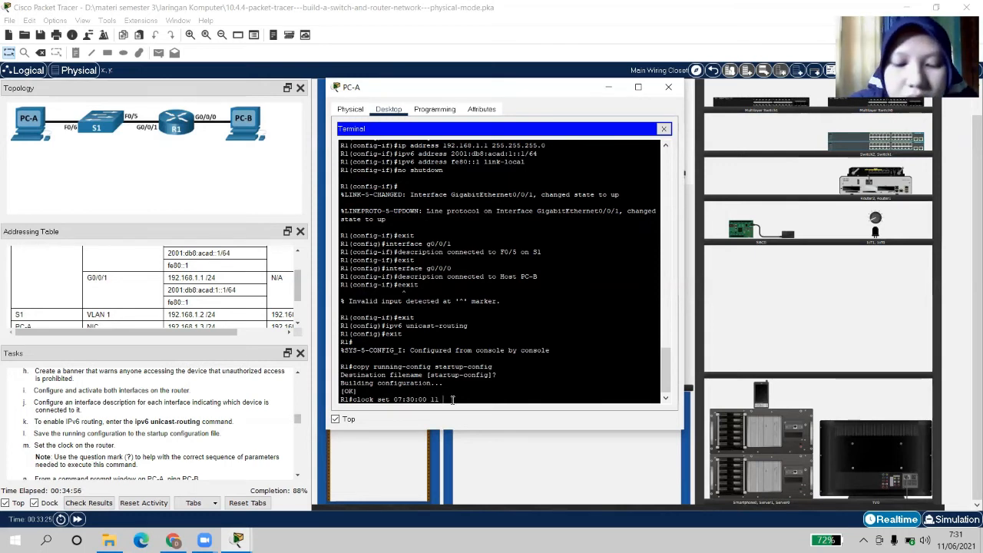
type(" June 20")
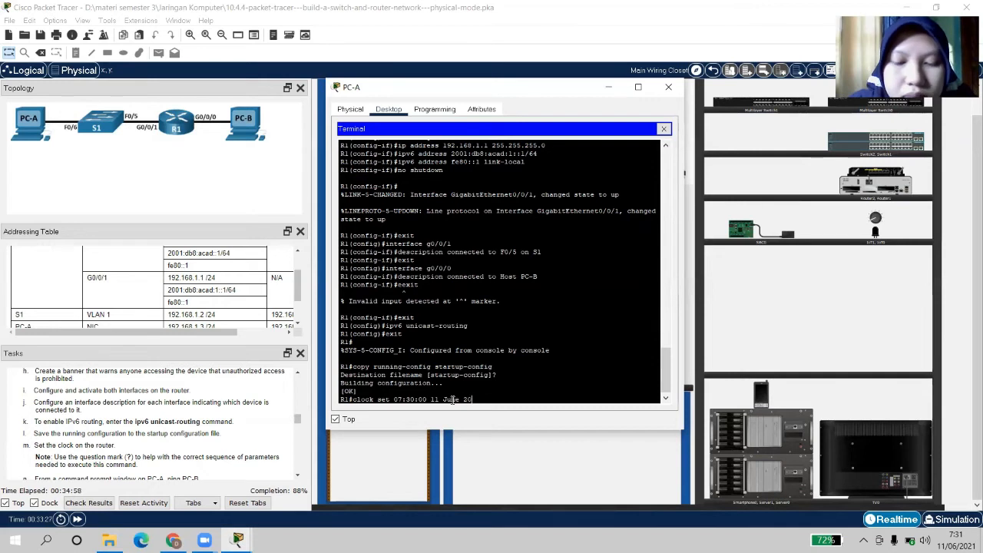
type("21")
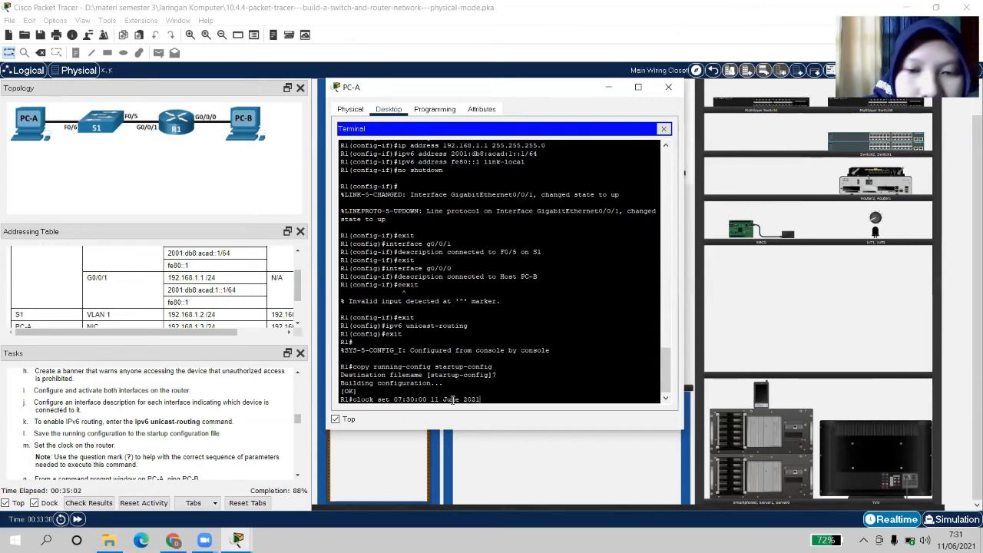
key("Return")
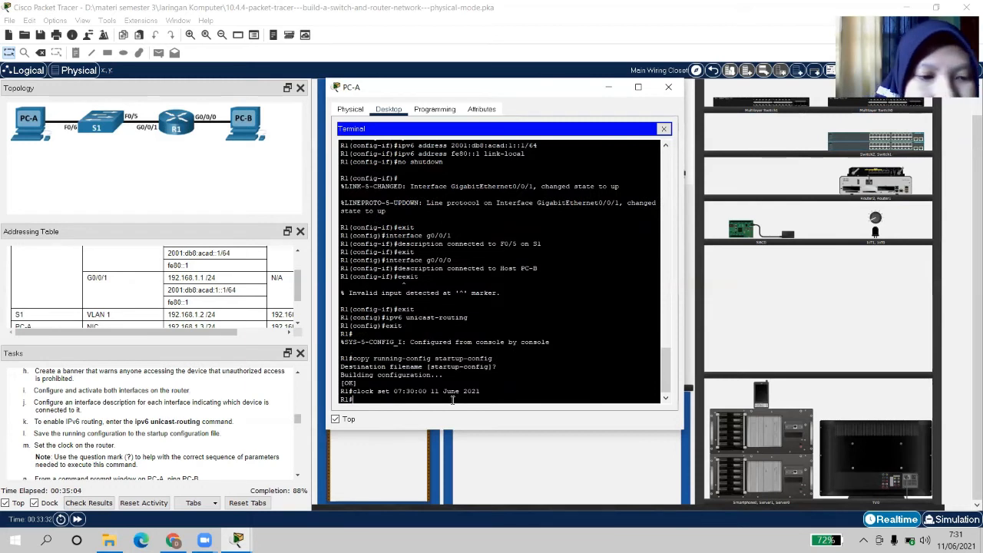
left_click(297, 474)
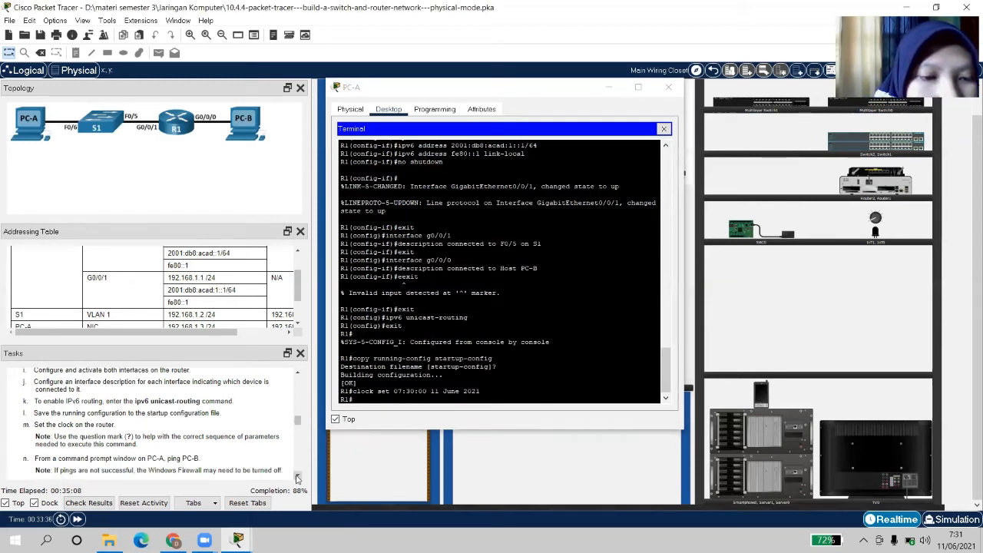
left_click(297, 476)
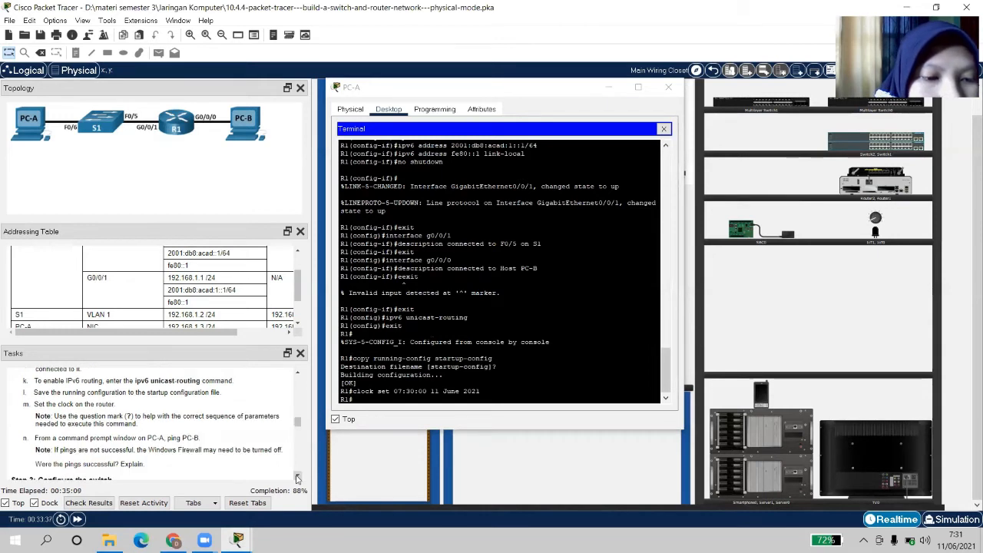
Close R1's terminal and open the Command Prompt on PC-A's desktop
left_click(665, 88)
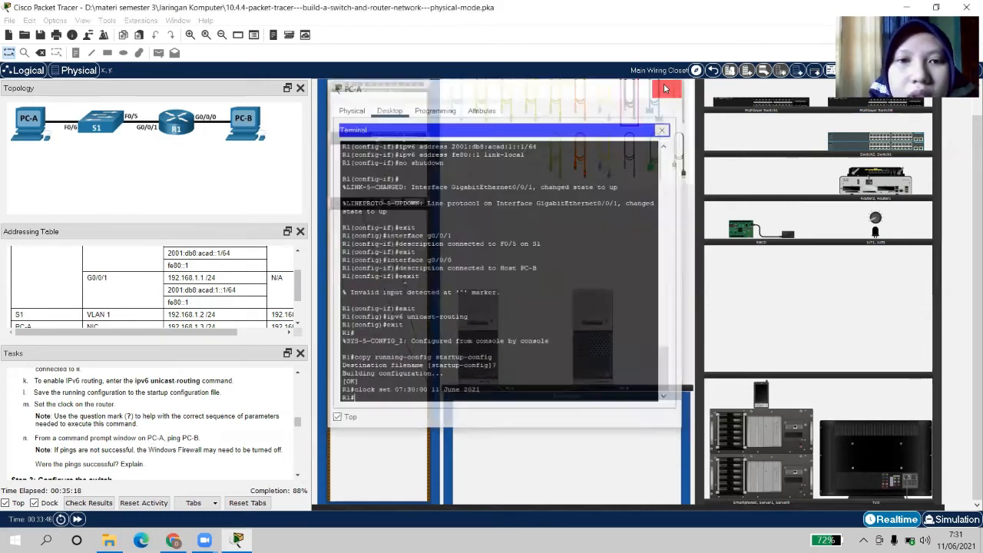
left_click(483, 358)
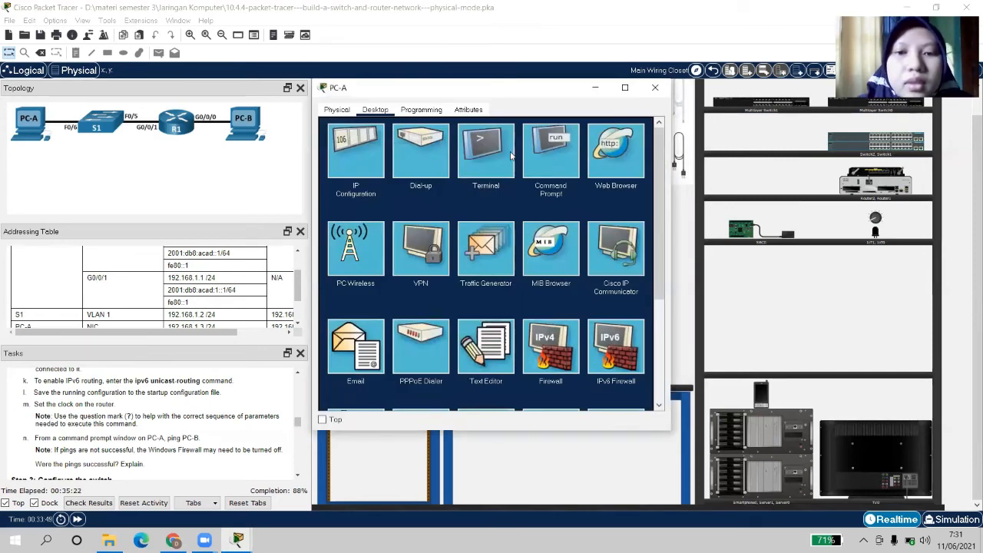
left_click(549, 152)
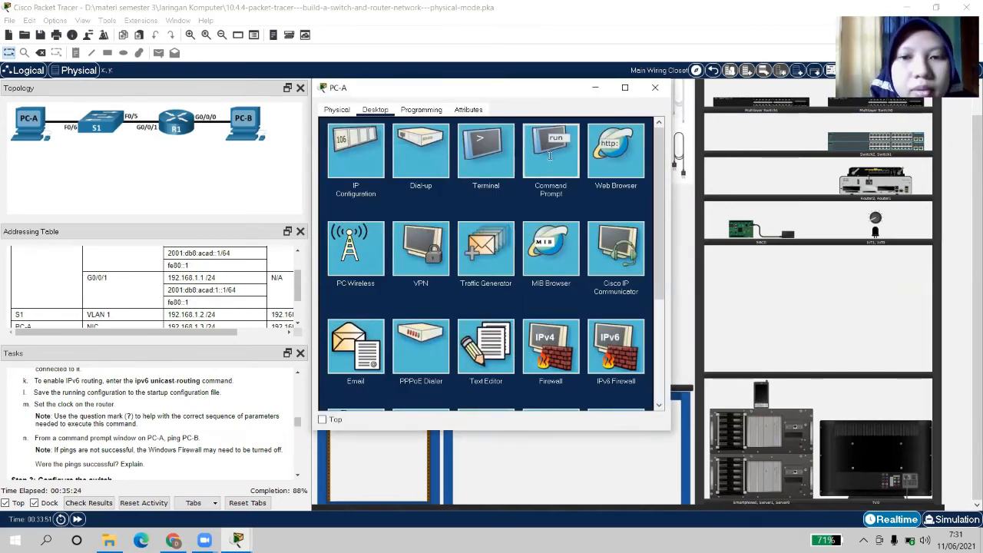
Ping PC-B at 192.168.0.3 from PC-A, getting 3 of 4 replies
type("pin")
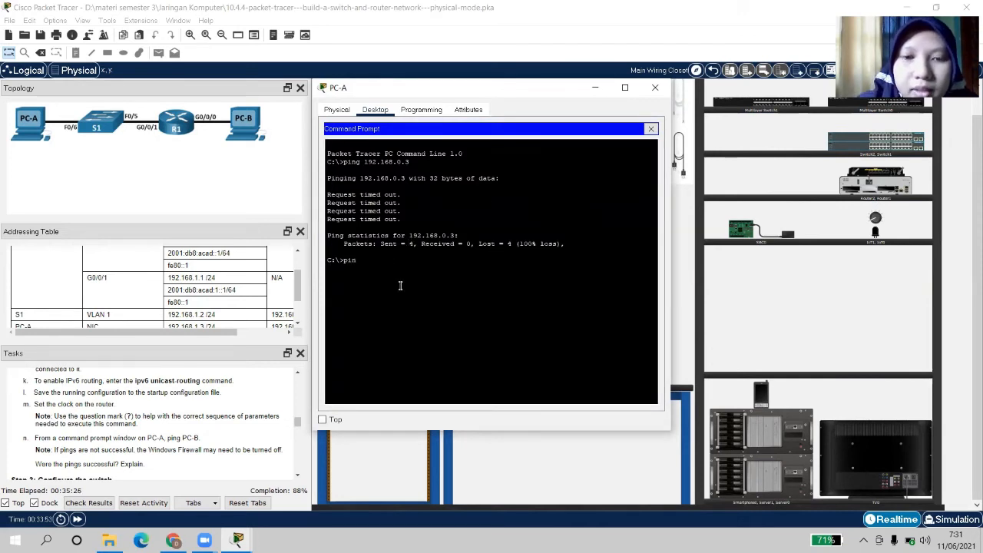
type("g ")
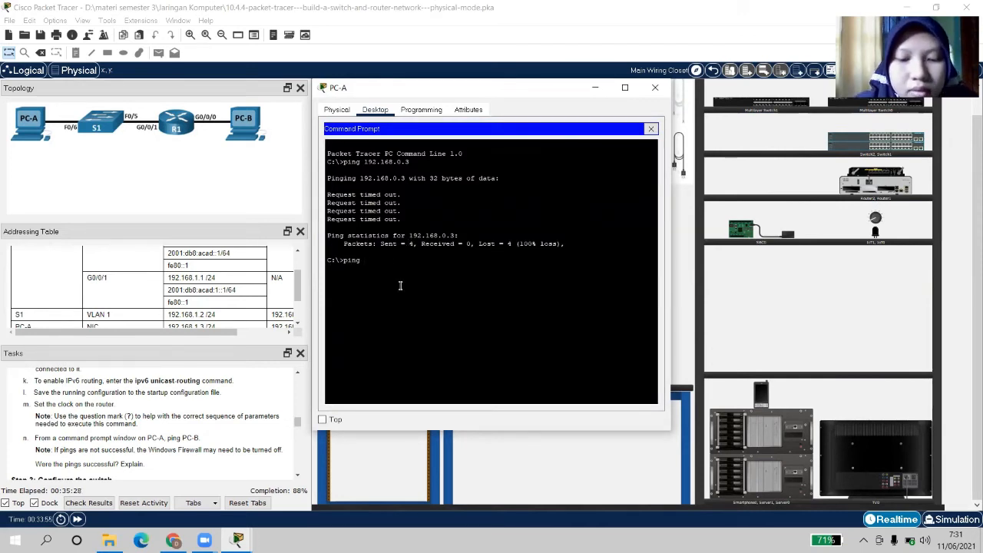
type("192.16")
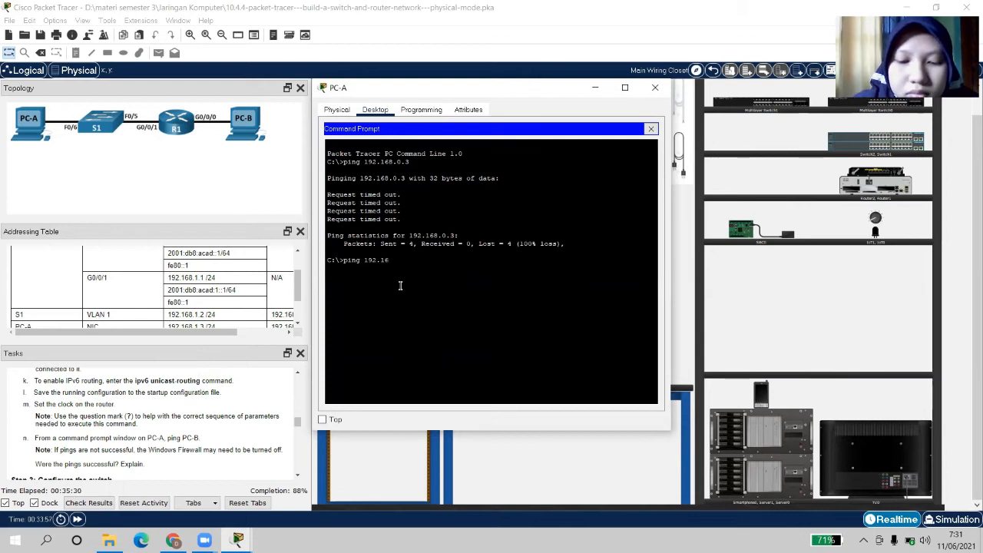
type("8.")
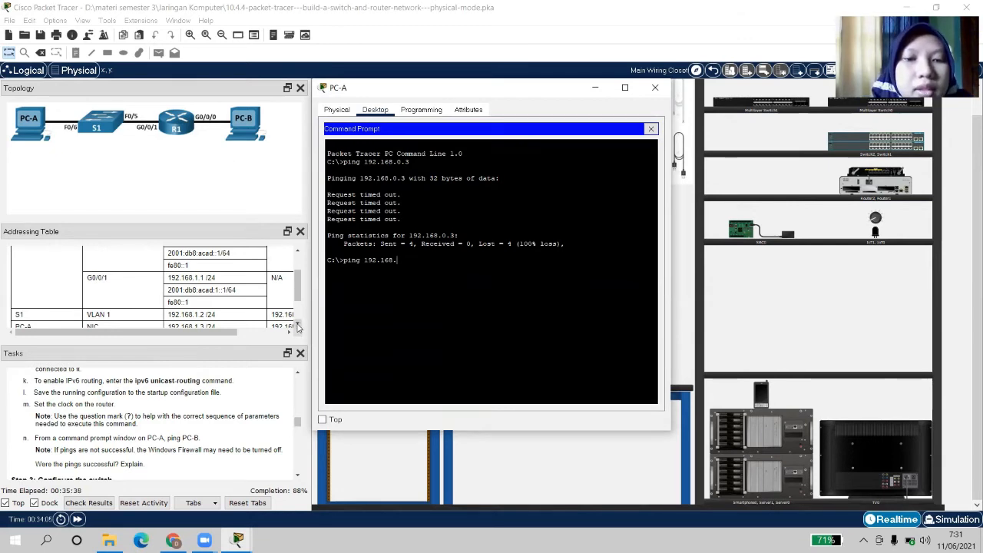
left_click(298, 325)
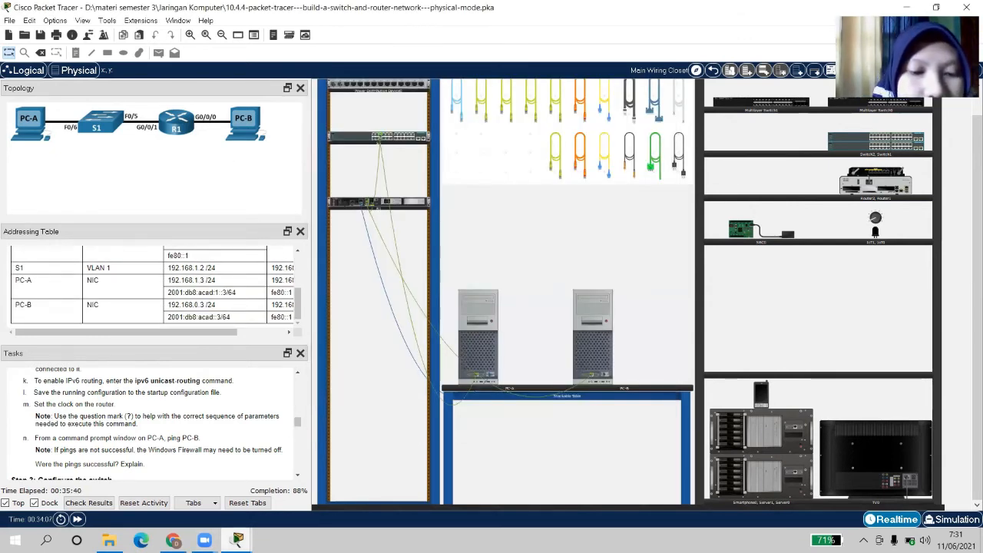
mouse_move(238, 540)
left_click(290, 477)
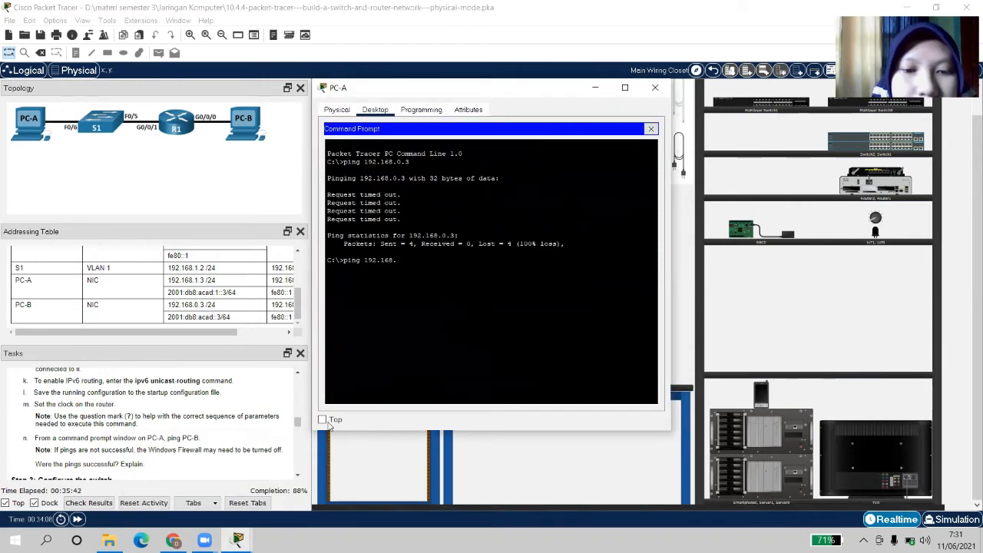
left_click(322, 419)
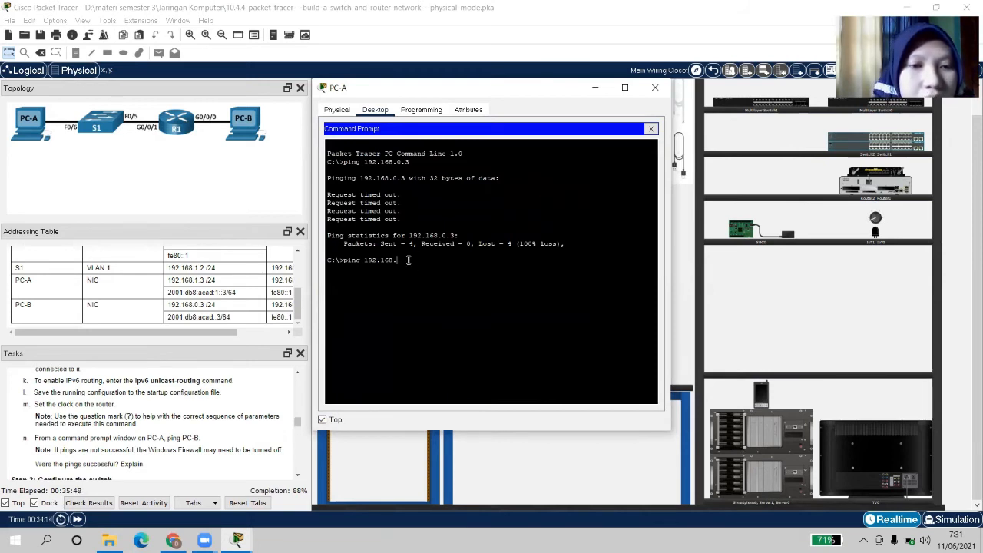
type(".")
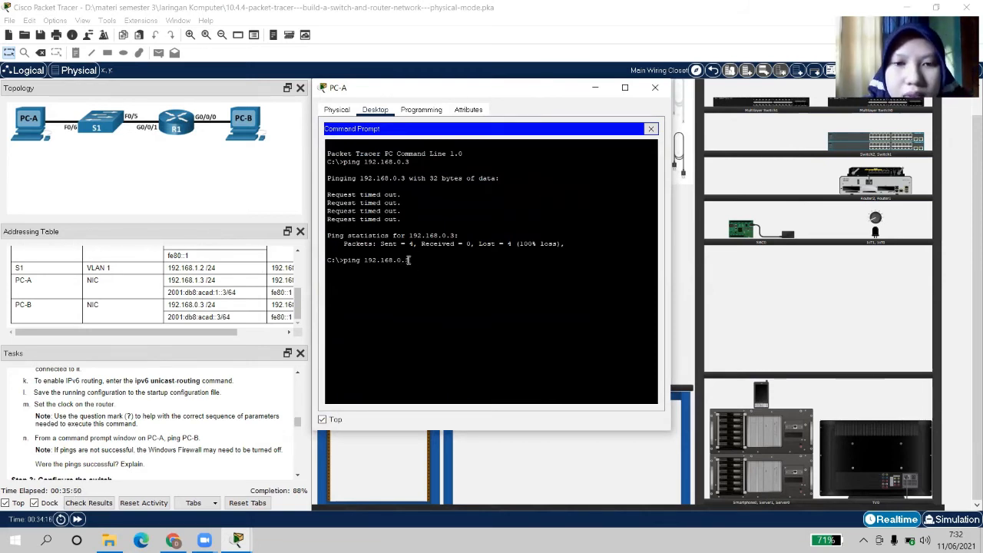
type("3")
key("Return")
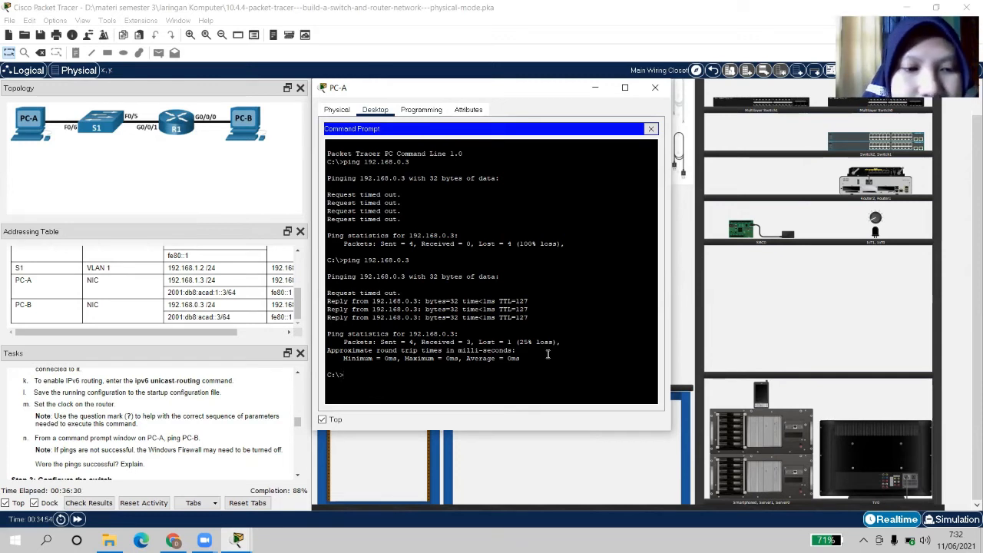
left_click(297, 476)
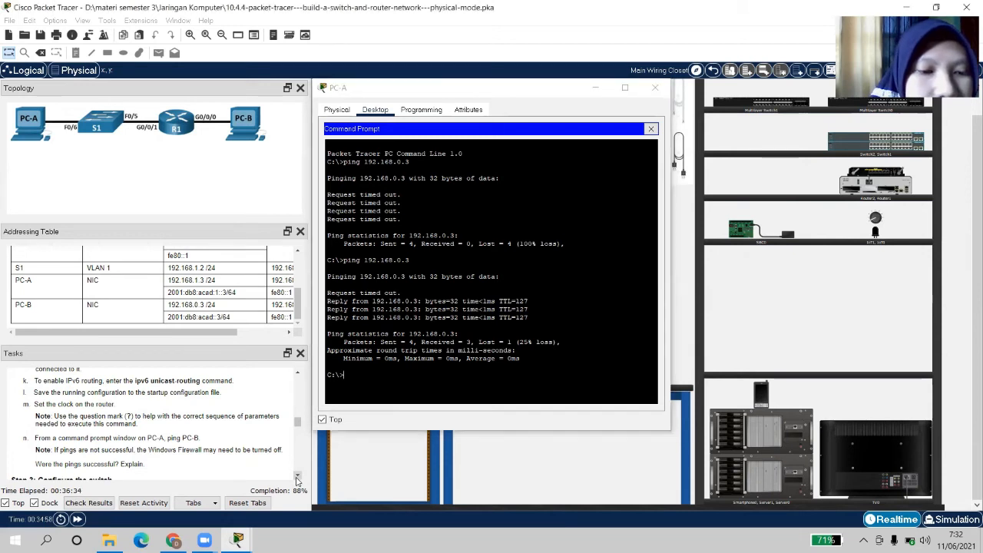
left_click(297, 476)
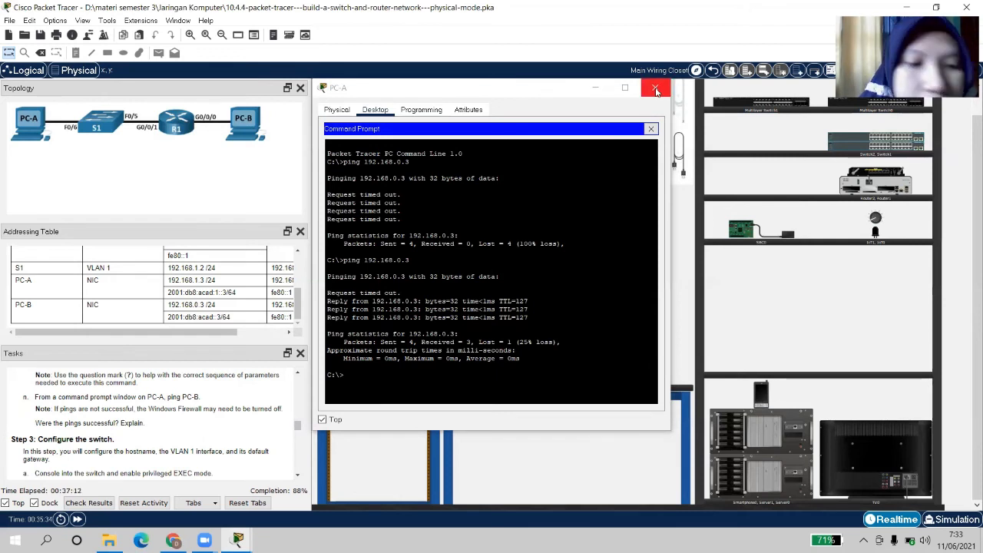
Scroll the task list to the switch configuration items and close PC-A's window
left_click(298, 477)
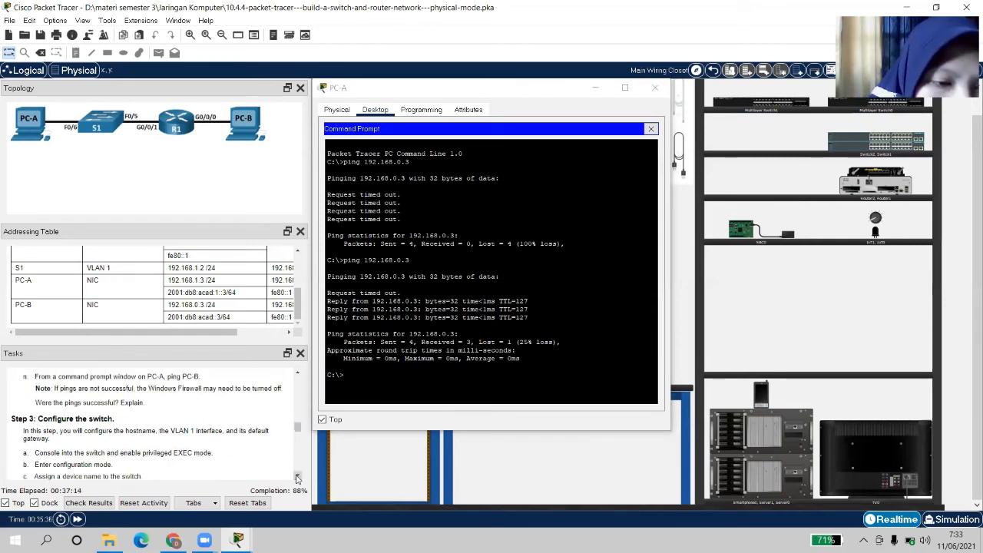
left_click(298, 477)
left_click(298, 477)
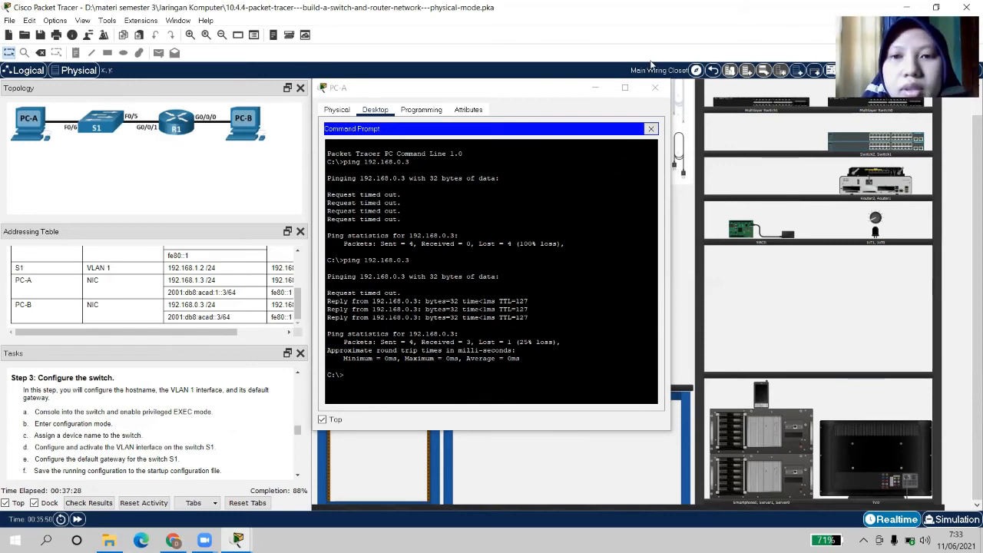
left_click(656, 87)
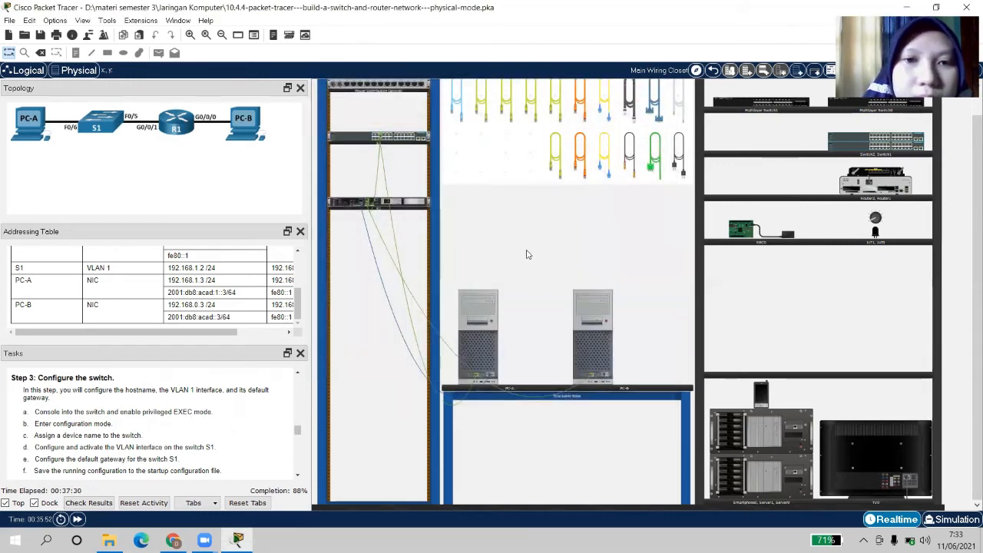
Open switch S1, zoom in on its ports, then close its device window
left_click(364, 142)
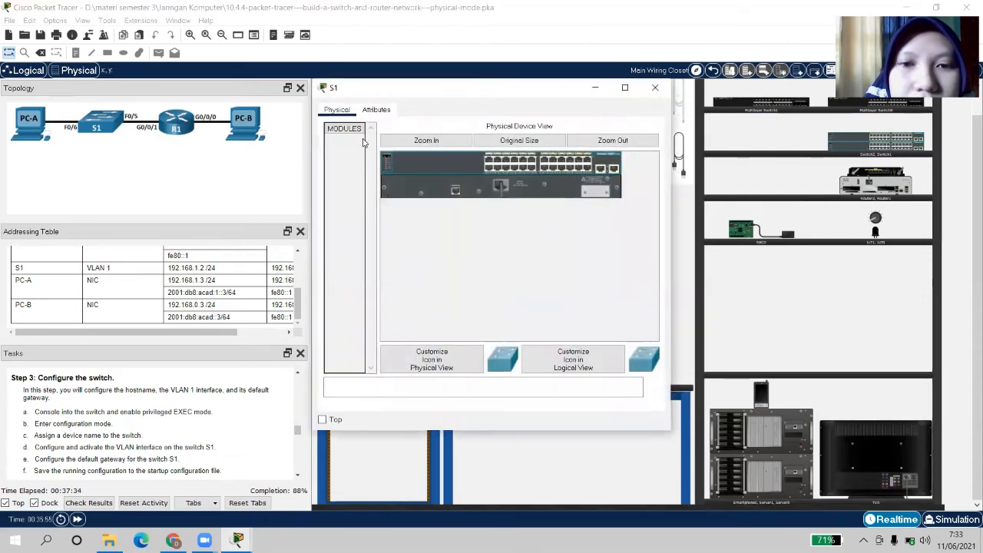
left_click(442, 141)
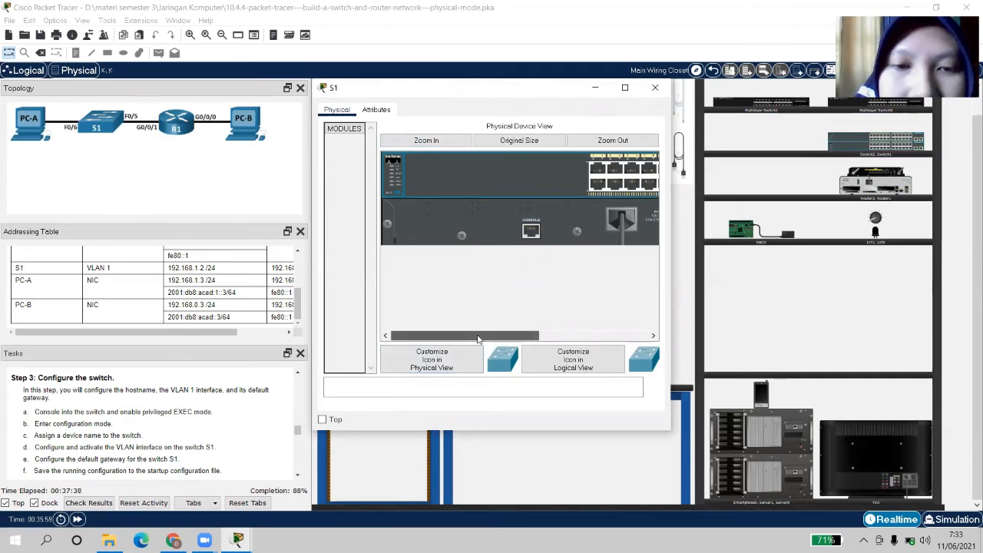
mouse_move(477, 335)
left_mouse_down()
mouse_move(550, 335)
mouse_move(477, 335)
left_mouse_up()
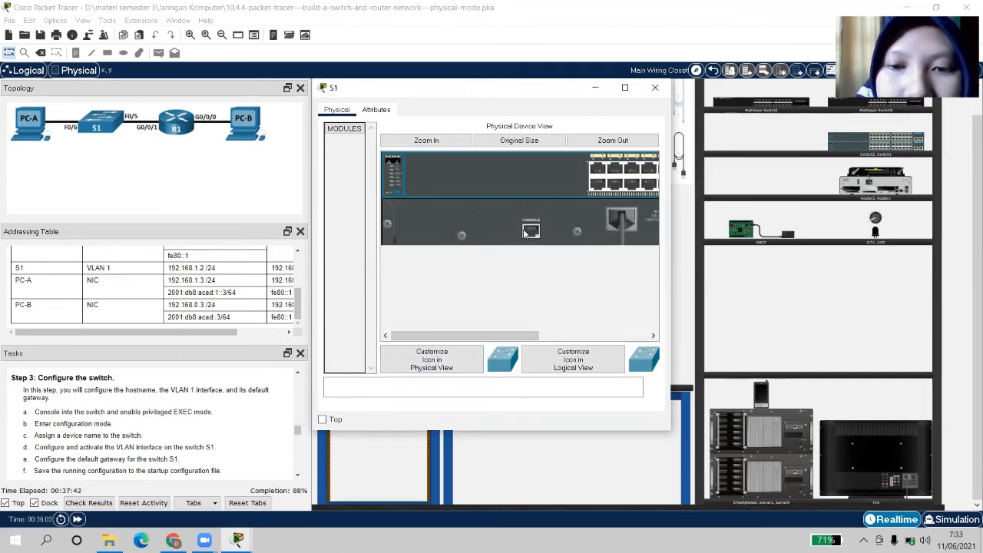
left_click(654, 89)
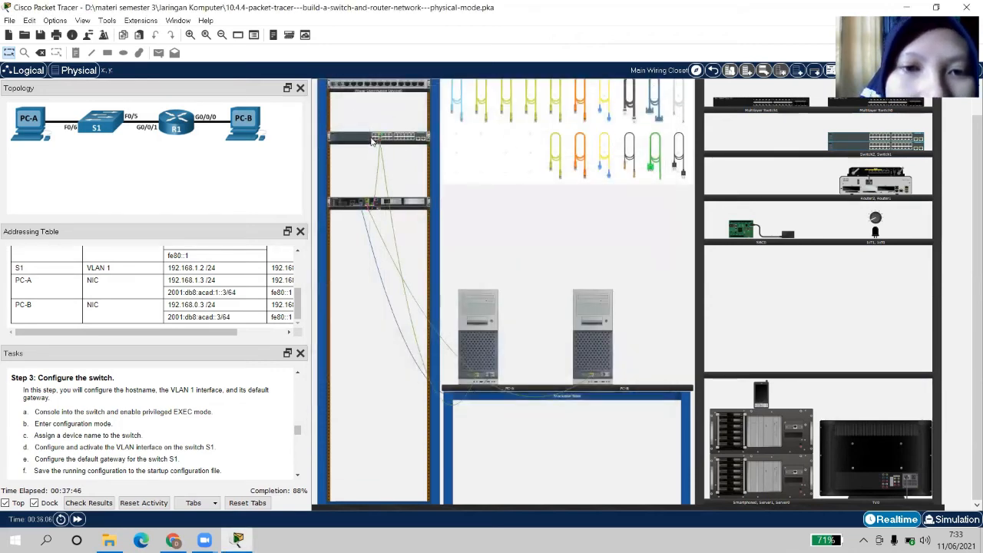
mouse_move(363, 139)
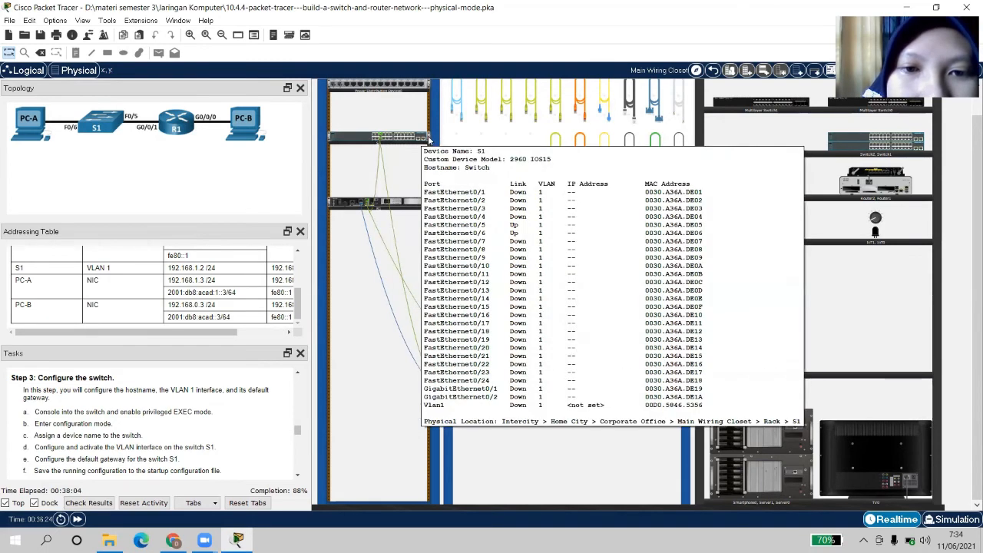
Scroll the task instructions to Step 4 and Part 3, then back to Step 3 items a–d
left_click(297, 476)
left_click(297, 475)
left_click(297, 475)
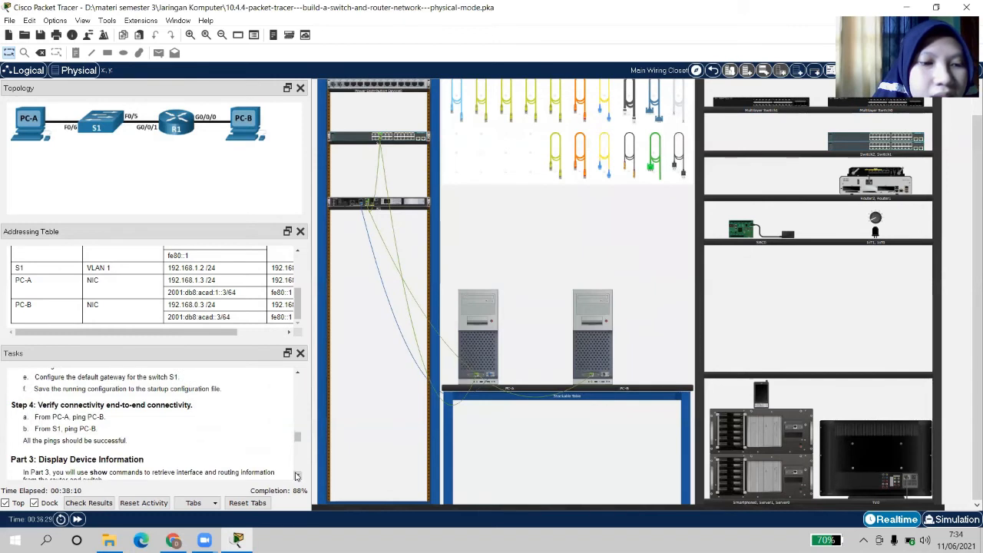
left_click(298, 376)
left_click(298, 375)
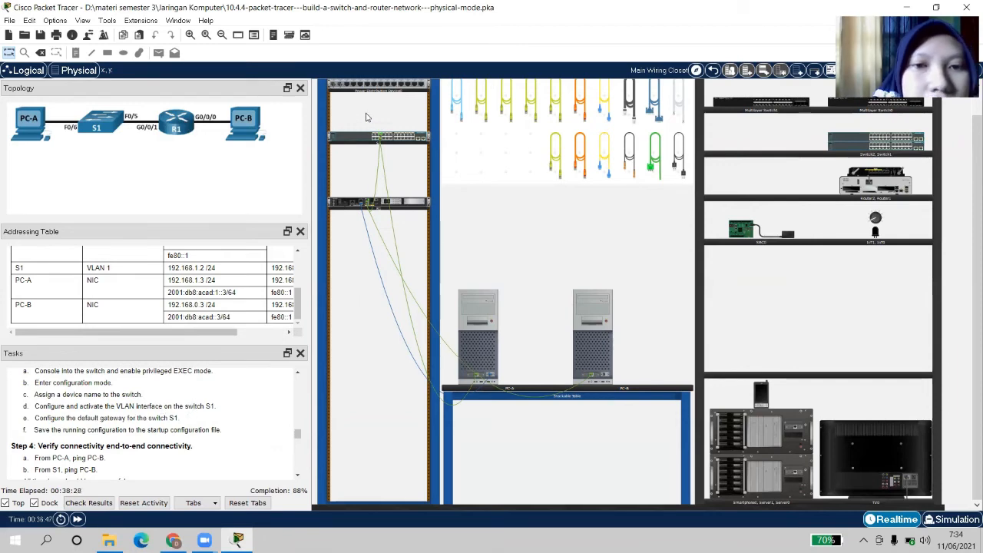
Review S1's Attributes table, including MTBF and cost, then close the S1 window
left_click(360, 139)
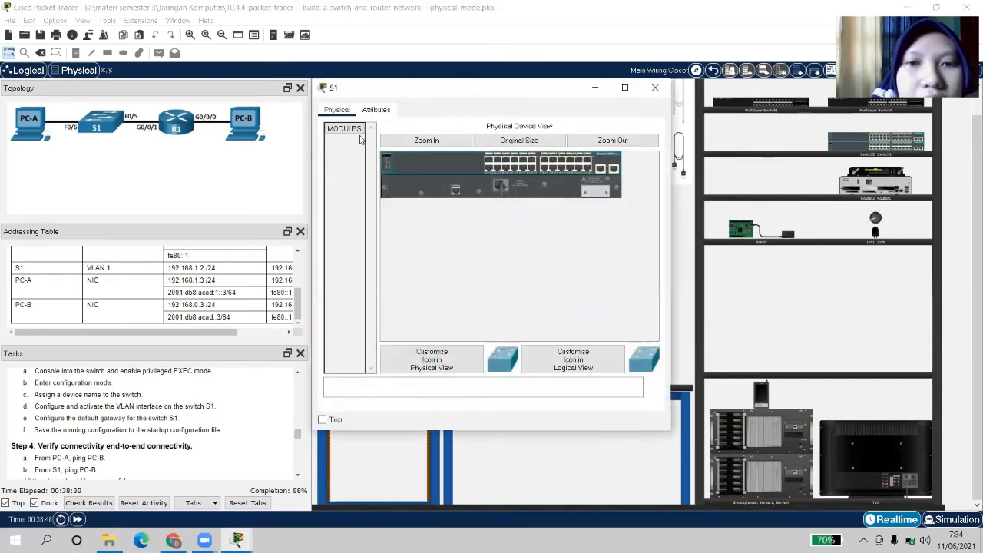
left_click(382, 112)
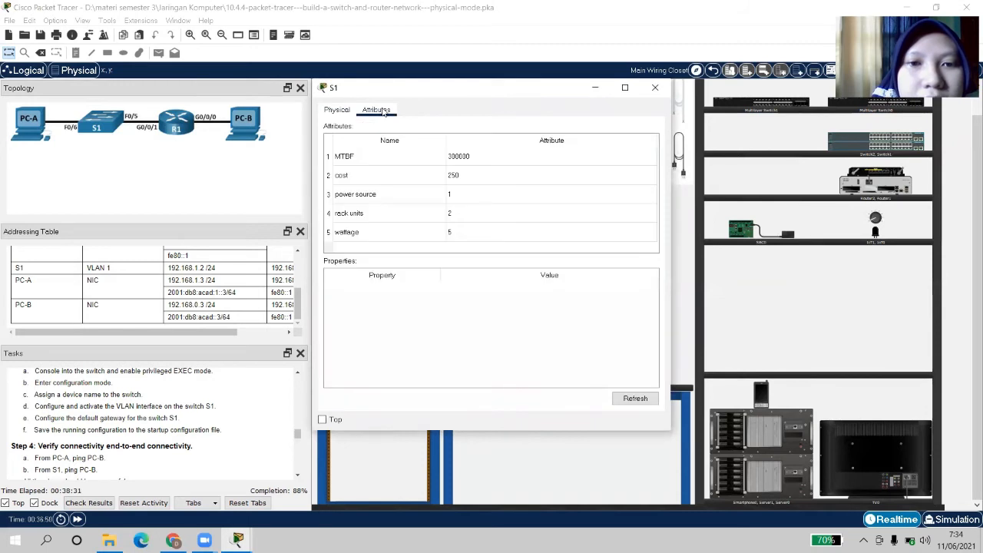
left_click(338, 112)
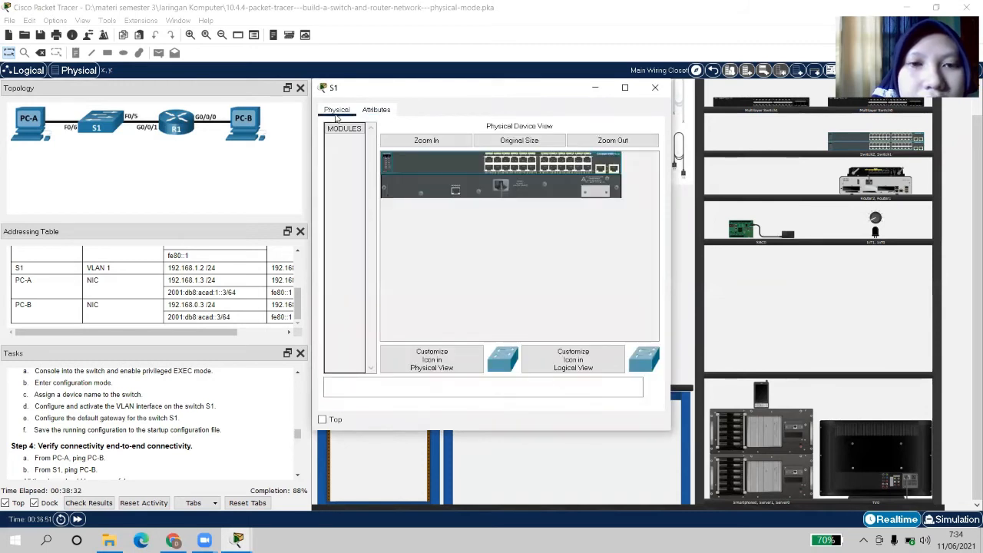
left_click(376, 112)
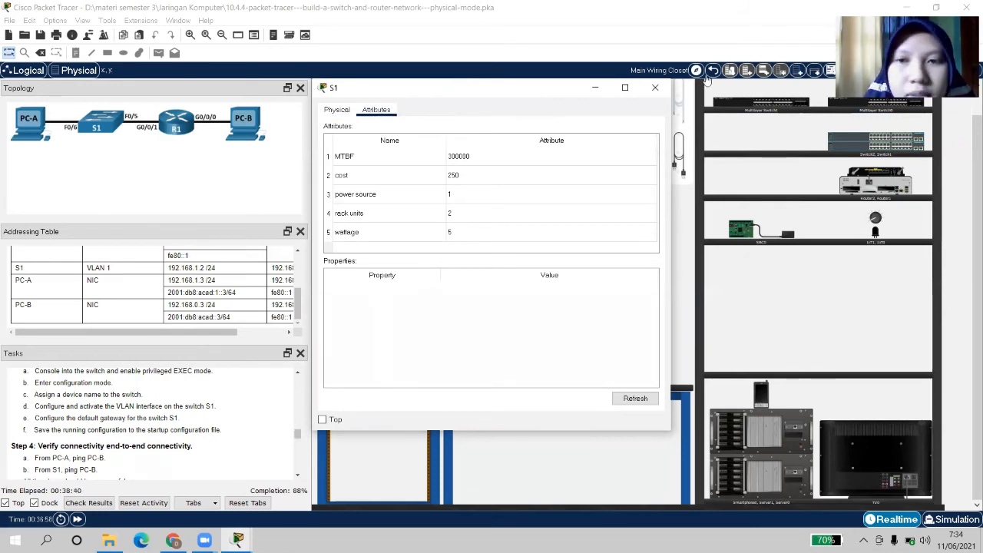
left_click(654, 89)
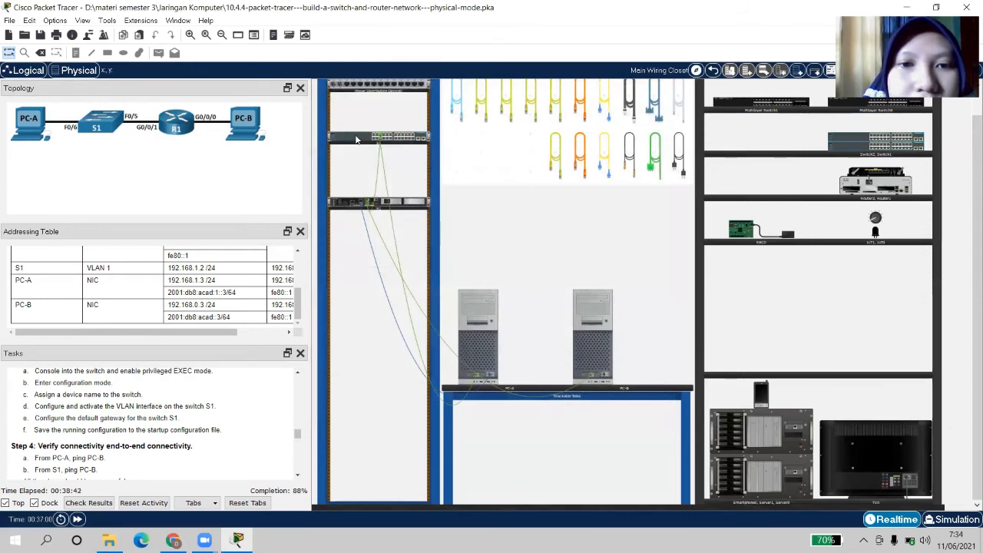
Scroll the task instructions down to Part 3: Display Device Information
left_click(297, 476)
left_click(298, 476)
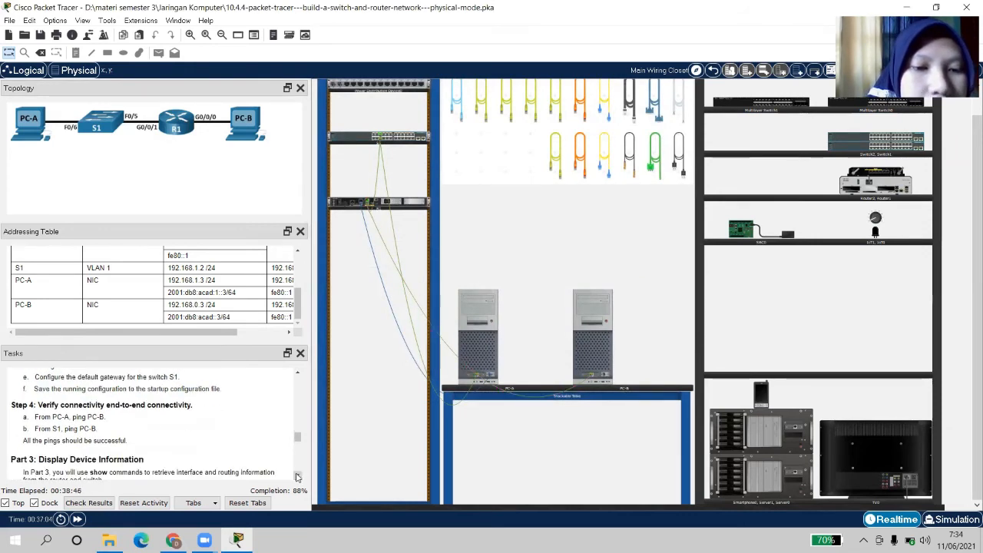
left_click(297, 476)
left_click(297, 476)
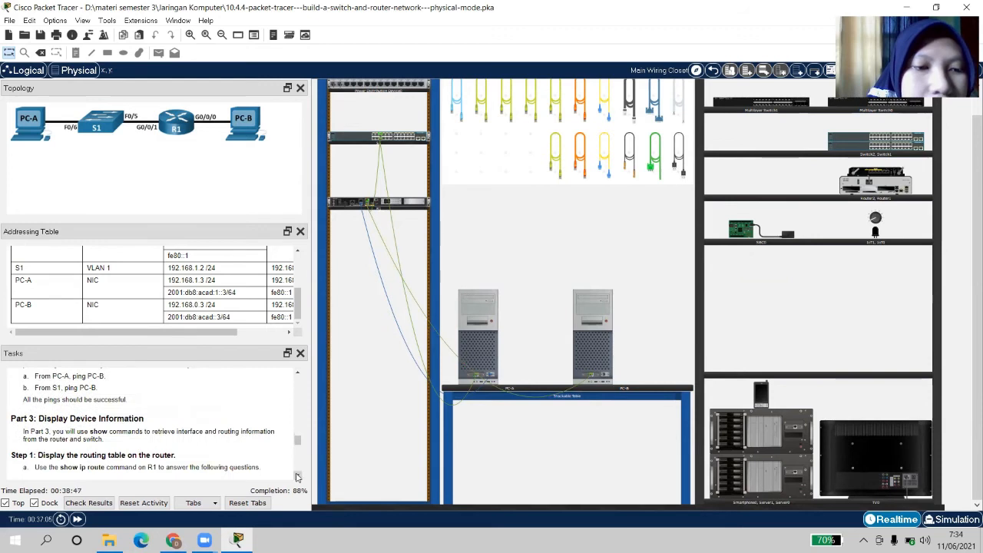
left_click(298, 374)
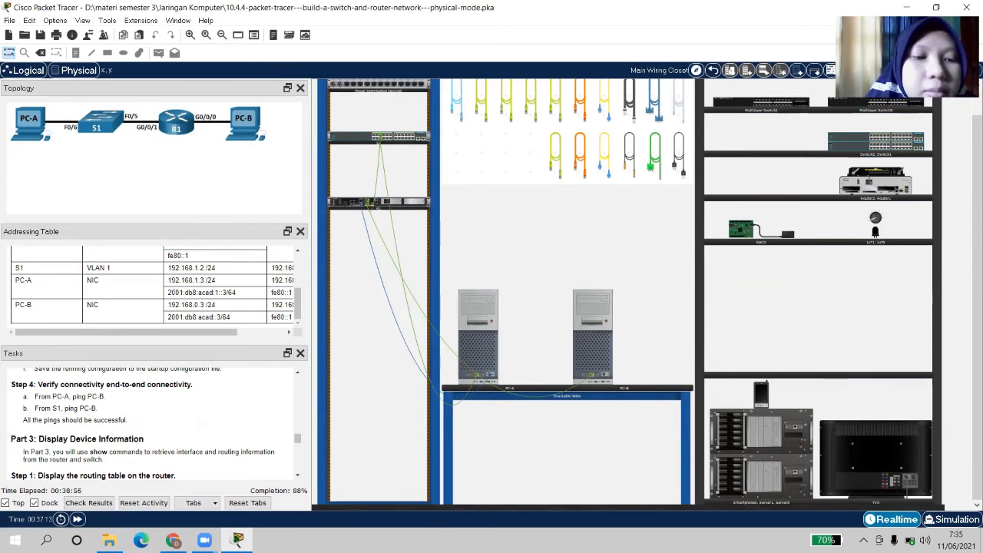
Ping 192.168.0.3 from PC-A's command prompt, getting 4 of 4 replies, then close PC-A
left_click(482, 329)
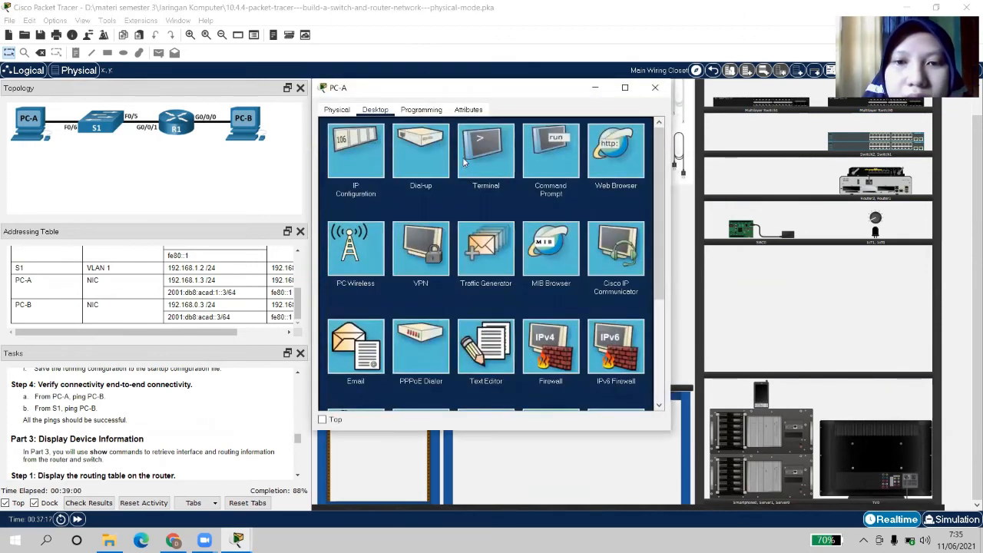
left_click(553, 157)
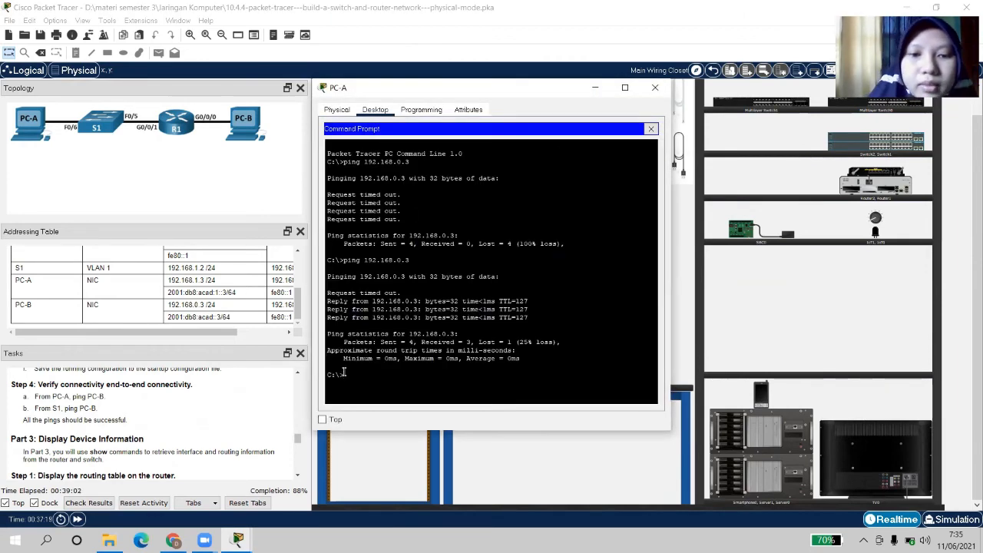
type("ping 192.168")
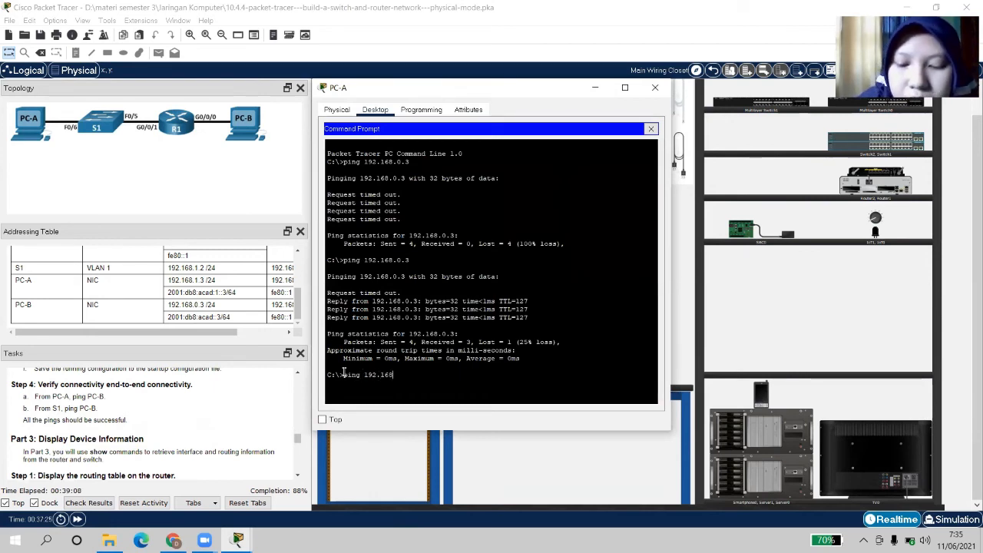
type(".0.3")
key("Return")
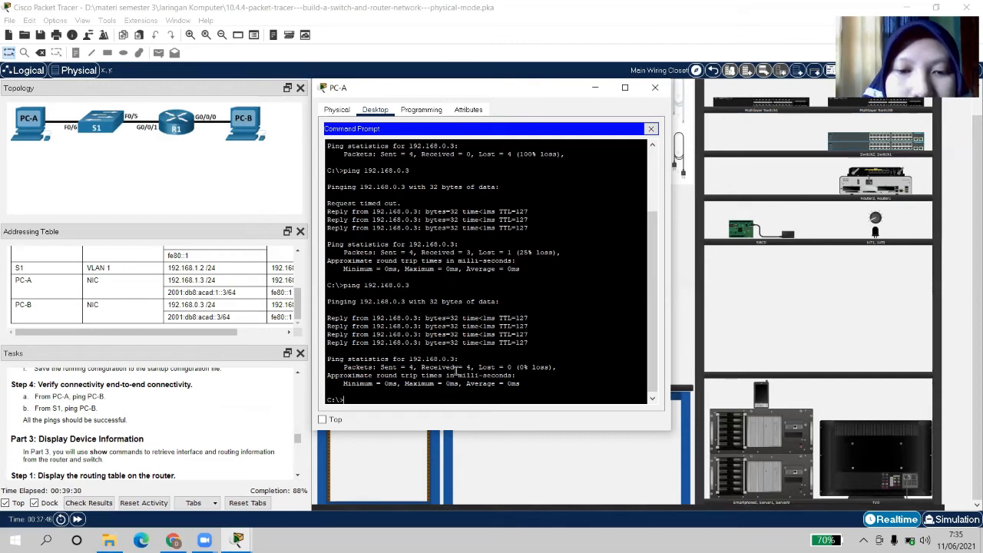
left_click(654, 89)
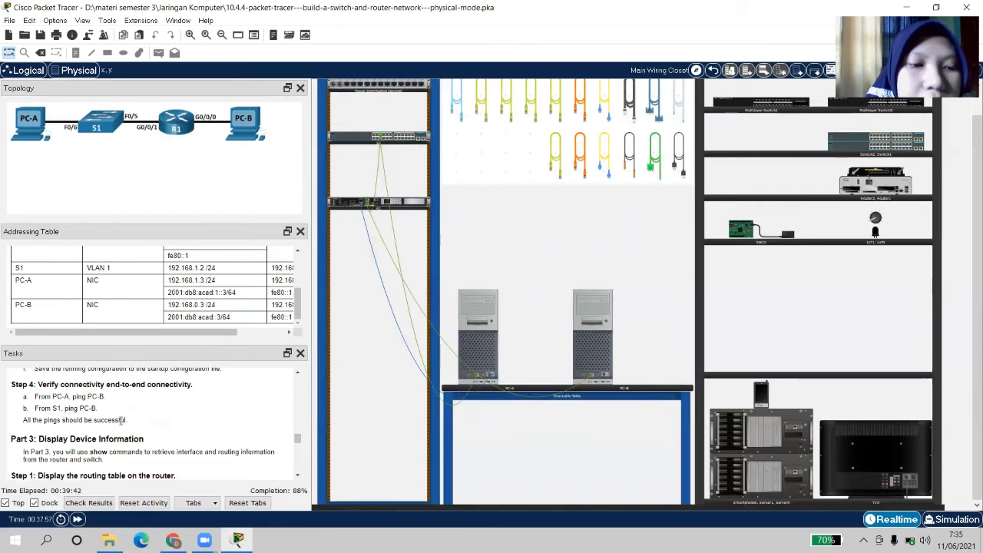
Scroll the tasks to R1's show ip route and Step 2 interface questions, then open PC-A
mouse_move(355, 137)
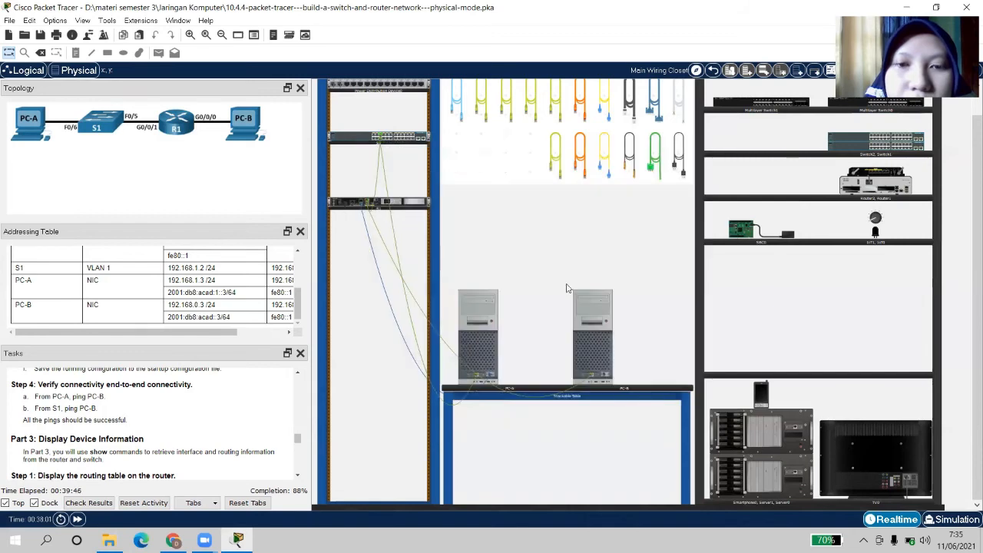
mouse_move(596, 380)
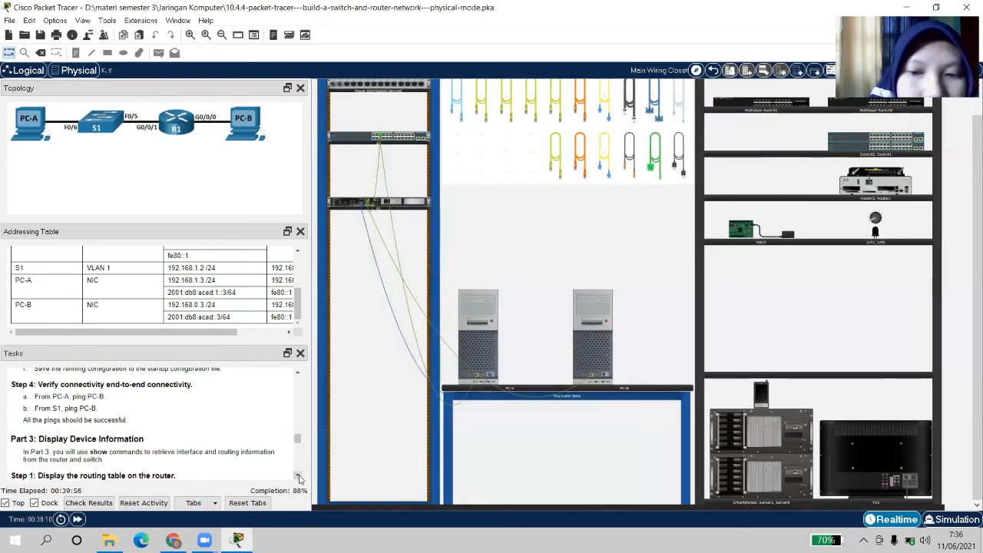
left_click(297, 477)
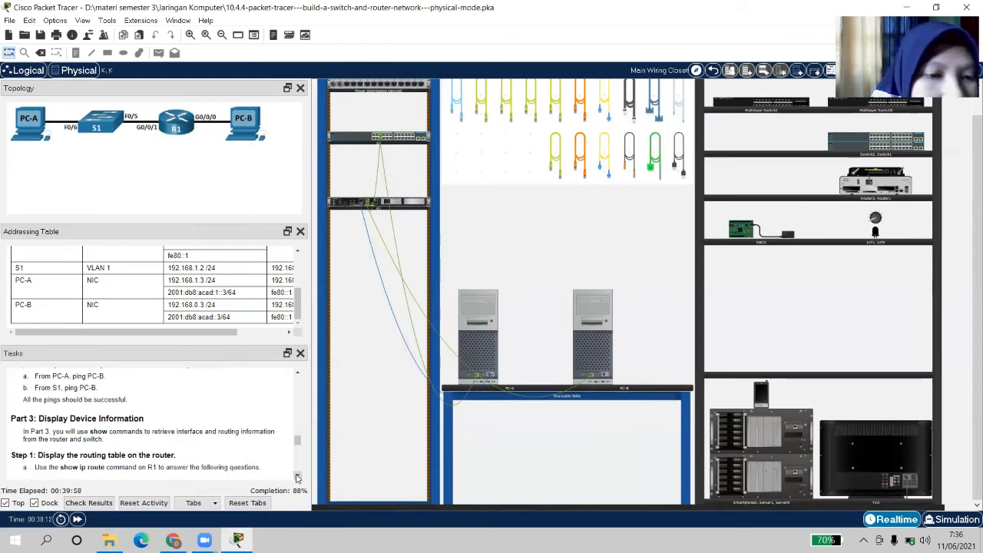
left_click(298, 477)
left_click(298, 477)
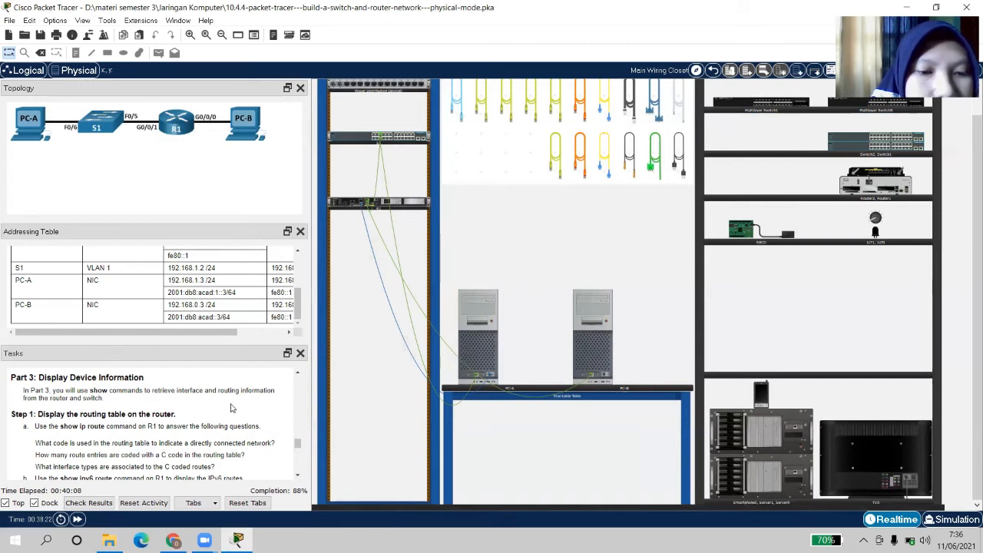
left_click(298, 477)
left_click(298, 477)
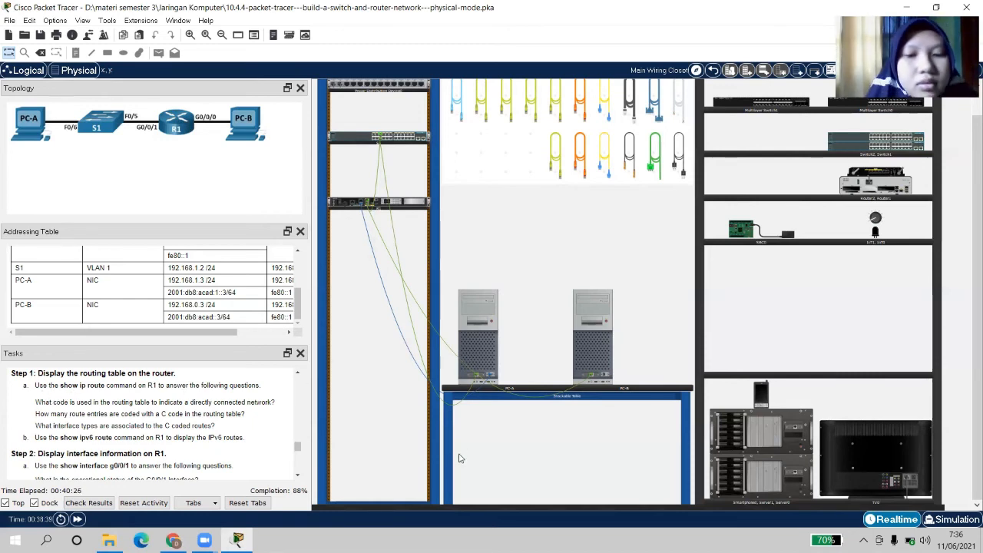
left_click(483, 336)
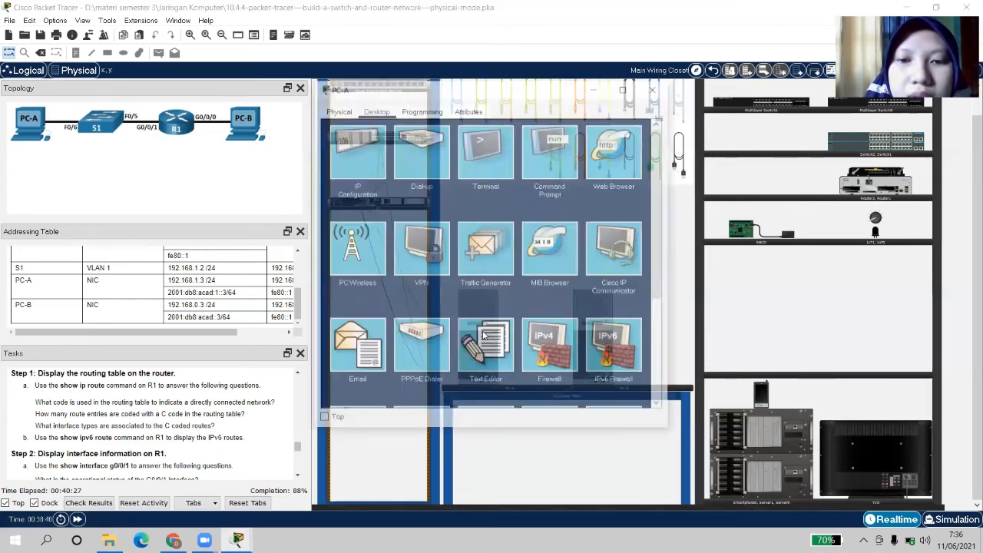
Connect to R1's console through PC-A's Terminal and run show ip route
left_click(487, 154)
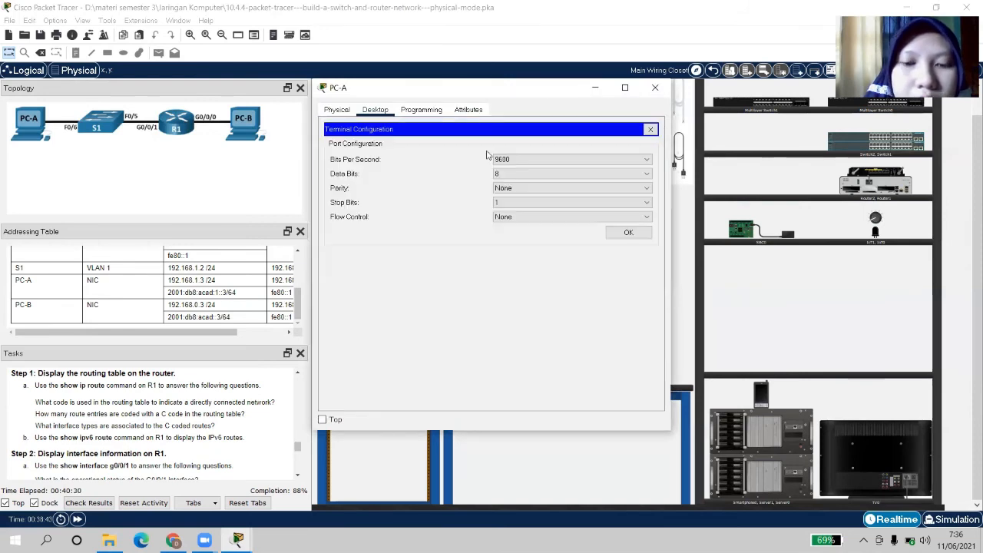
left_click(629, 232)
key("Return")
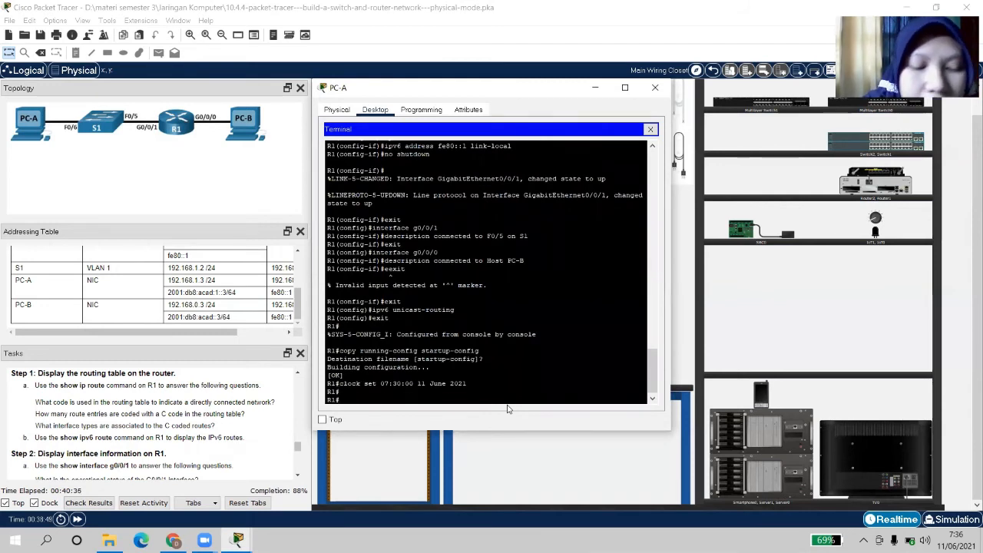
type("show ip route")
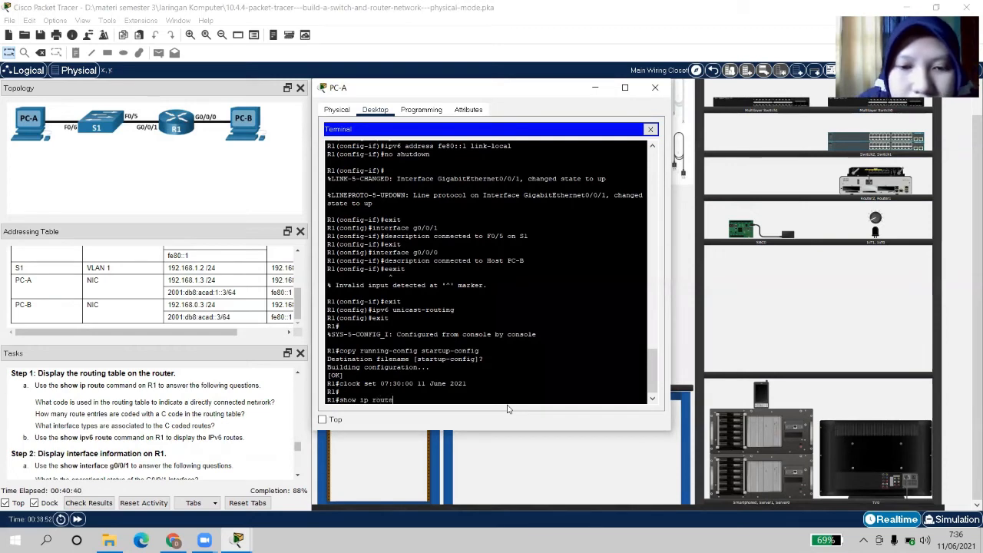
key("Return")
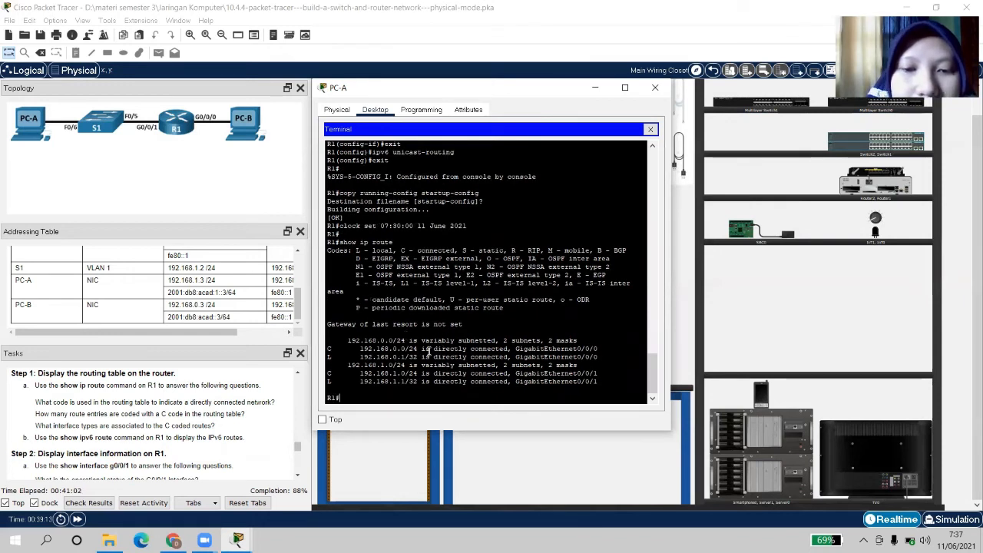
Highlight connected routes 192.168.0.0/24 on G0/0/0 and 192.168.1.0/24 on G0/0/1
left_click_drag(361, 349, 546, 350)
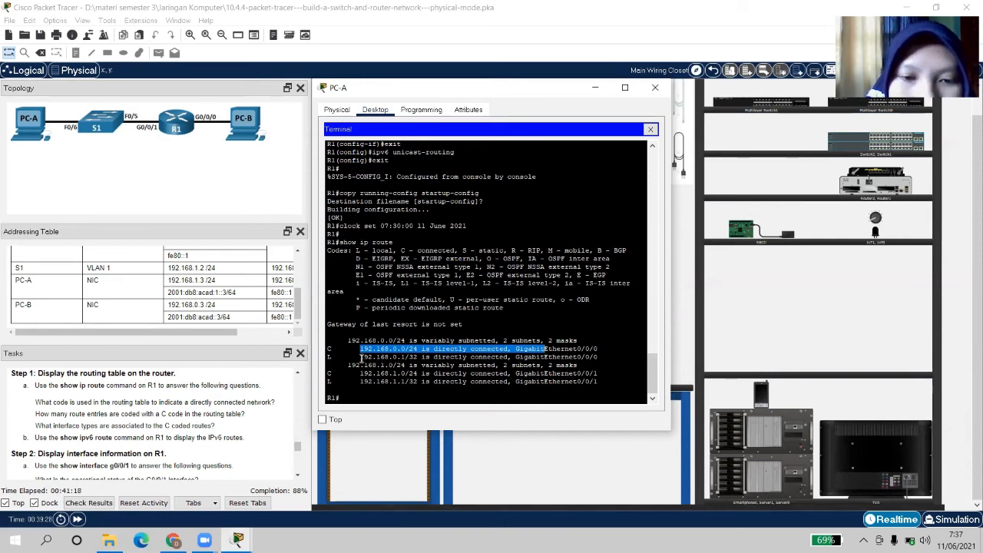
left_click_drag(360, 358, 496, 365)
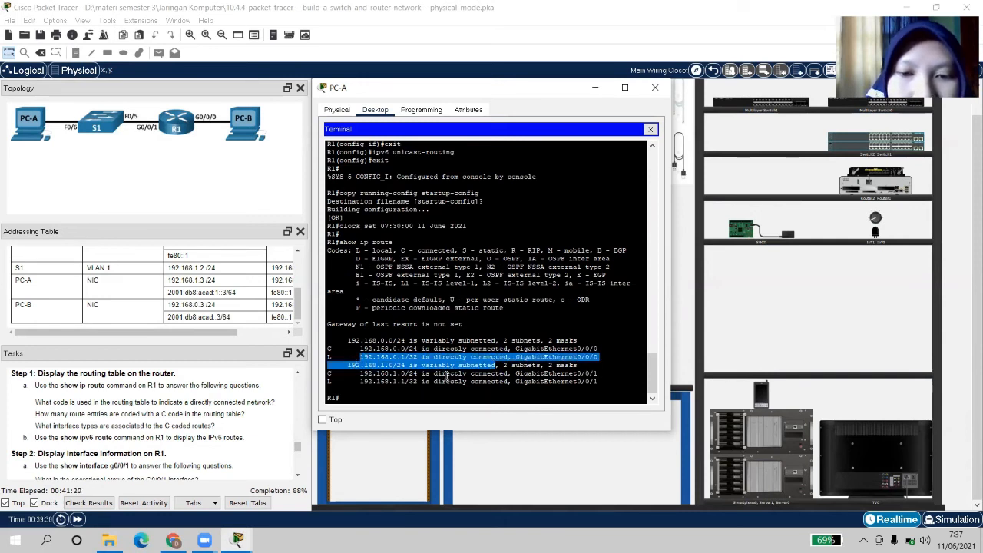
left_click(514, 362)
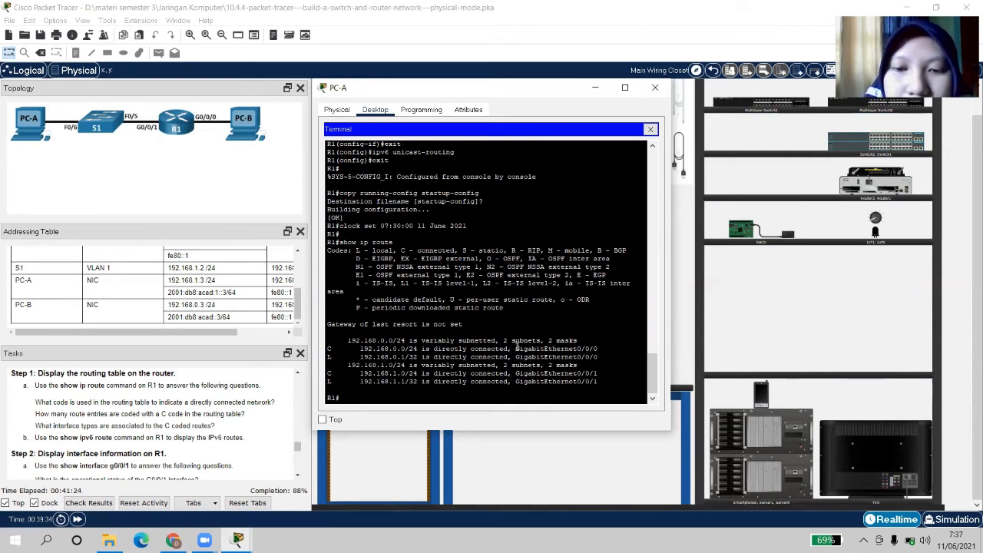
left_click_drag(516, 349, 598, 349)
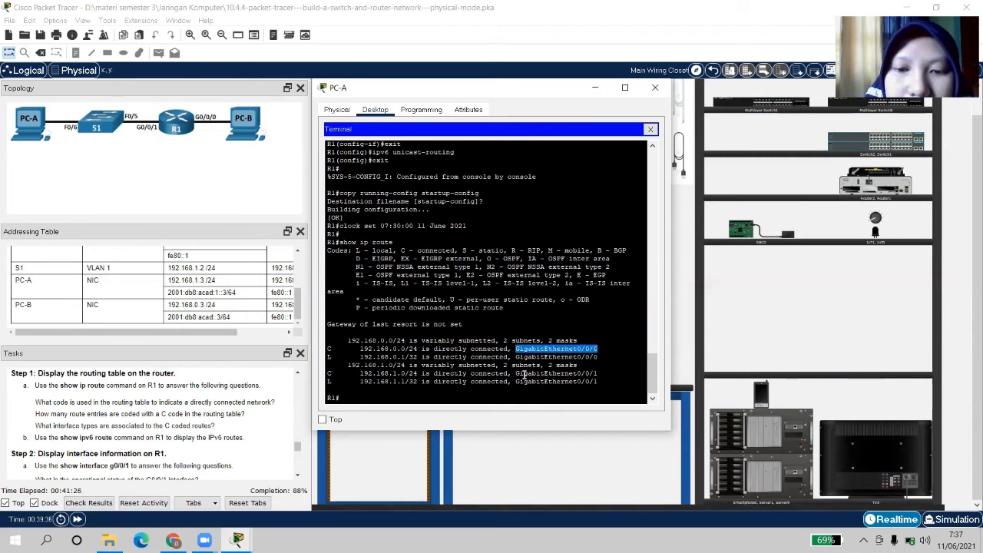
left_click_drag(516, 373, 602, 374)
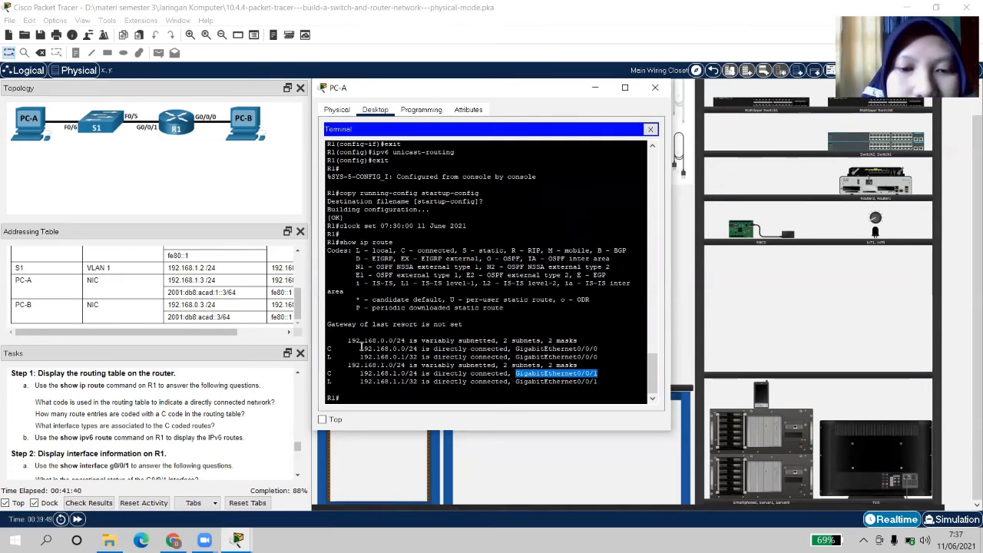
left_click_drag(359, 349, 460, 349)
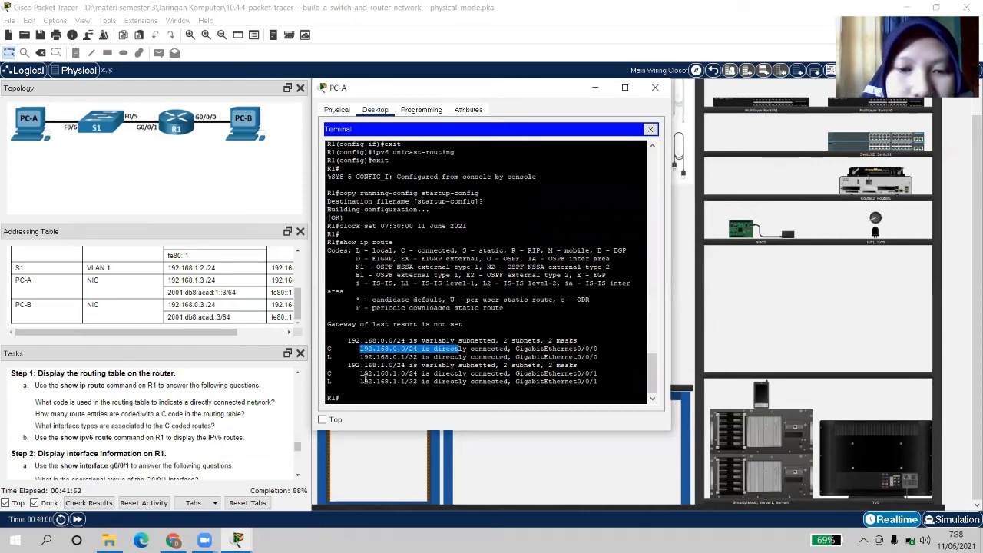
left_click_drag(353, 373, 435, 375)
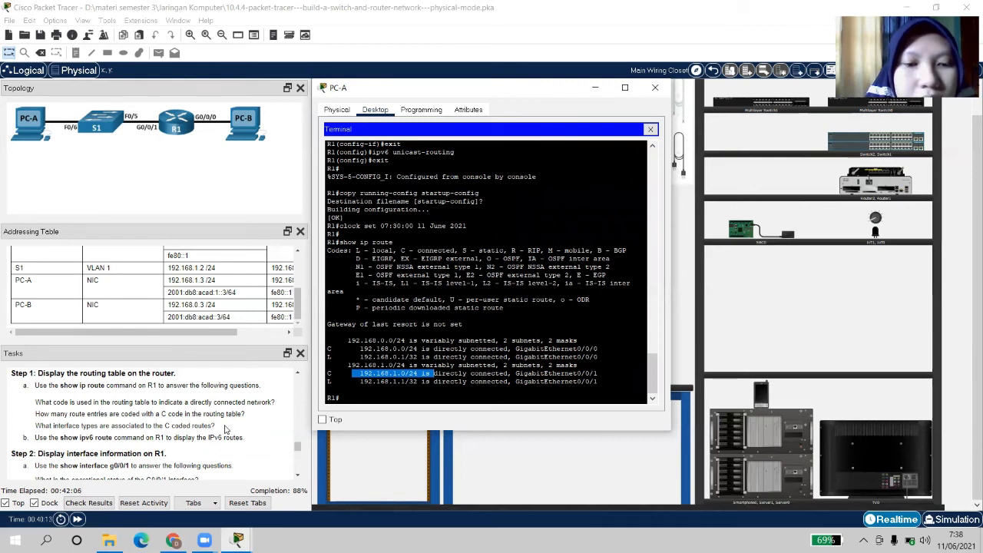
left_click(525, 365)
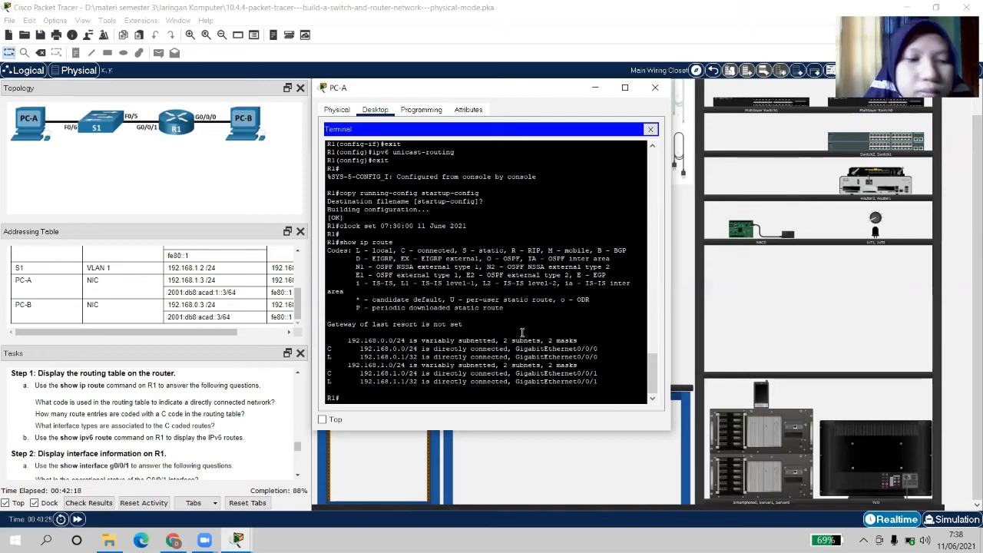
Scroll the tasks to the Step 2 questions and restore PC-A's terminal window from the taskbar
left_click(298, 477)
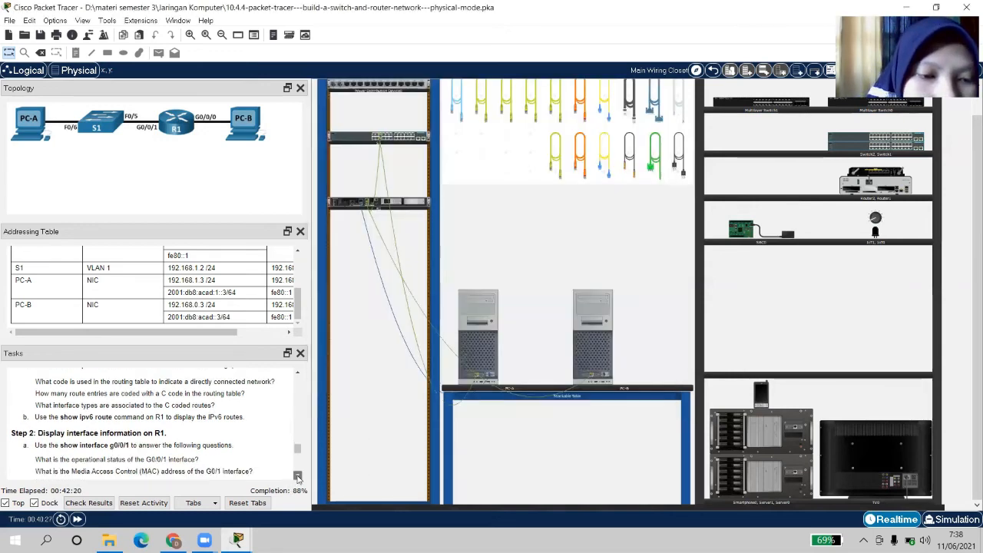
left_click(298, 477)
left_click(298, 477)
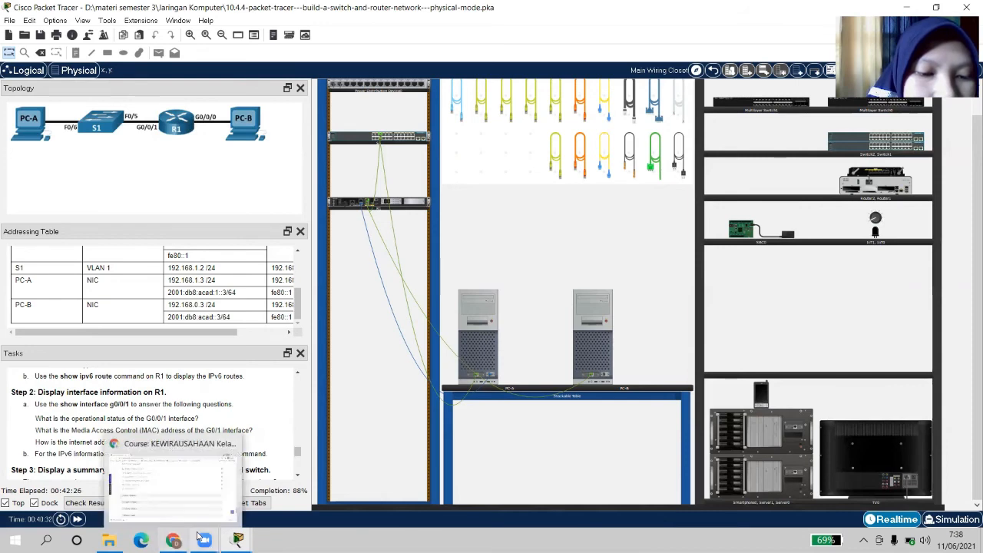
mouse_move(238, 540)
left_click(287, 487)
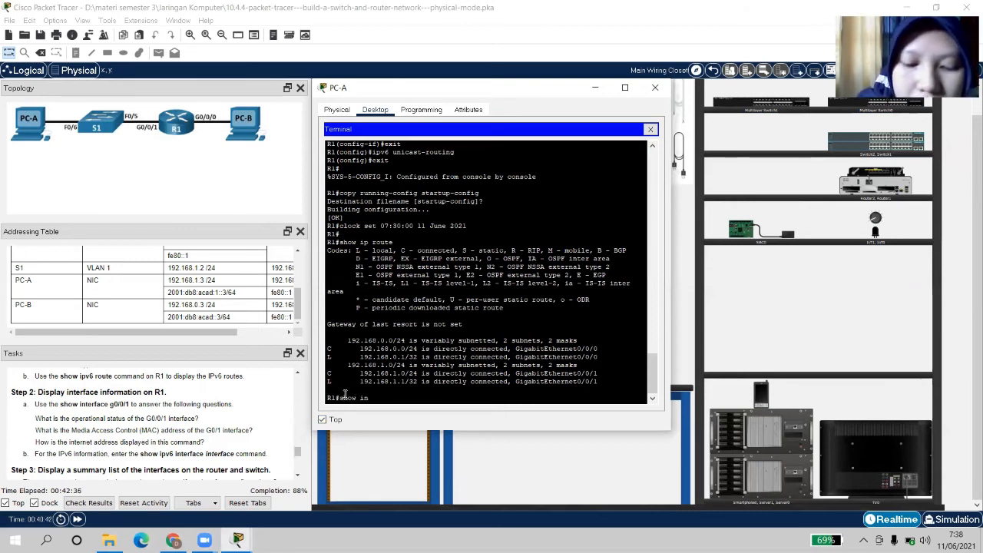
Complete and run show interface g0/0/1 on R1
type("terfa")
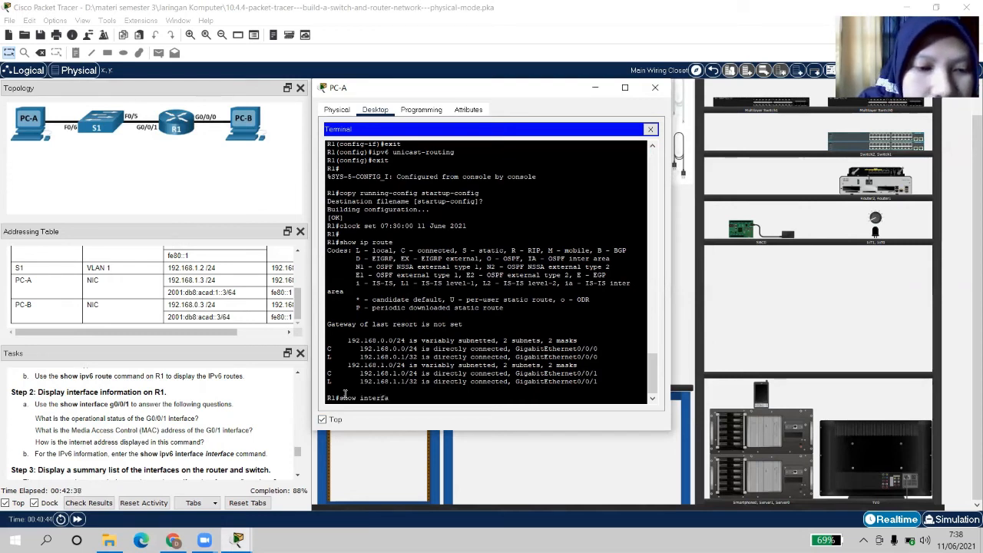
type("ce")
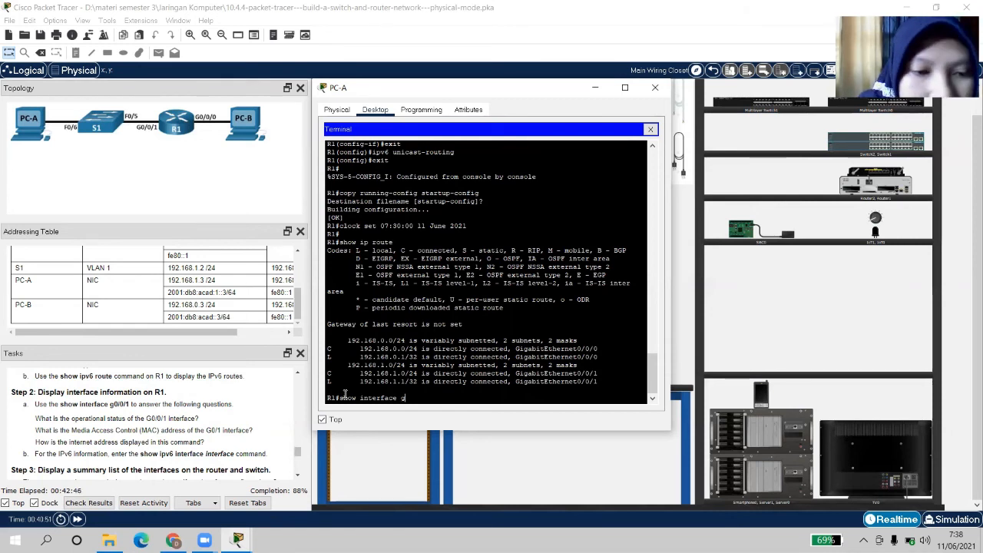
type("g0/0/1")
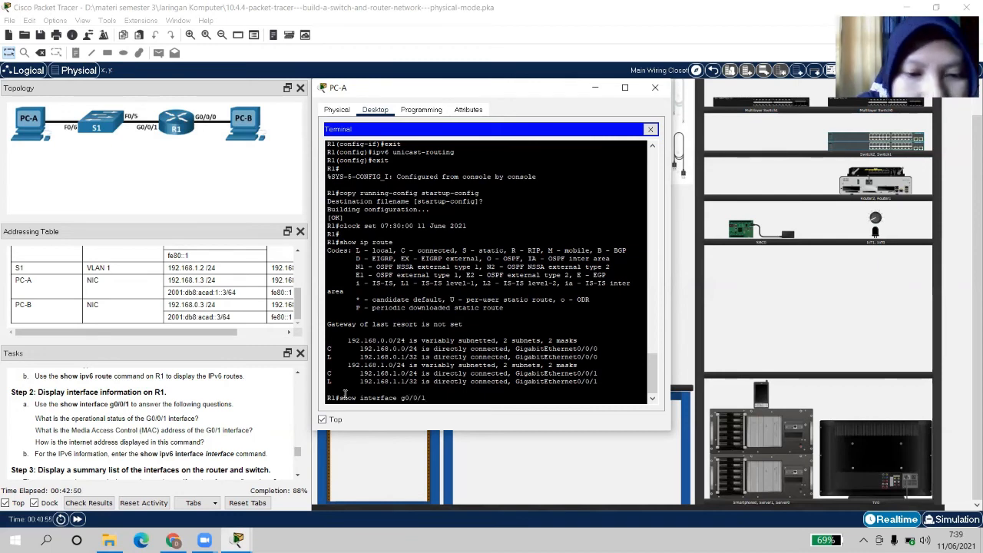
key("Return")
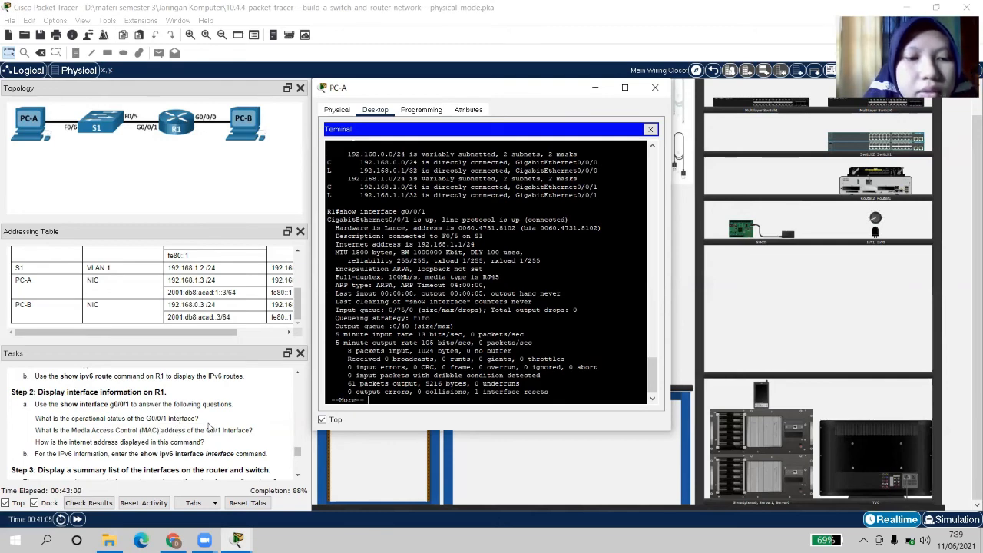
scroll(465, 331, "up", 4)
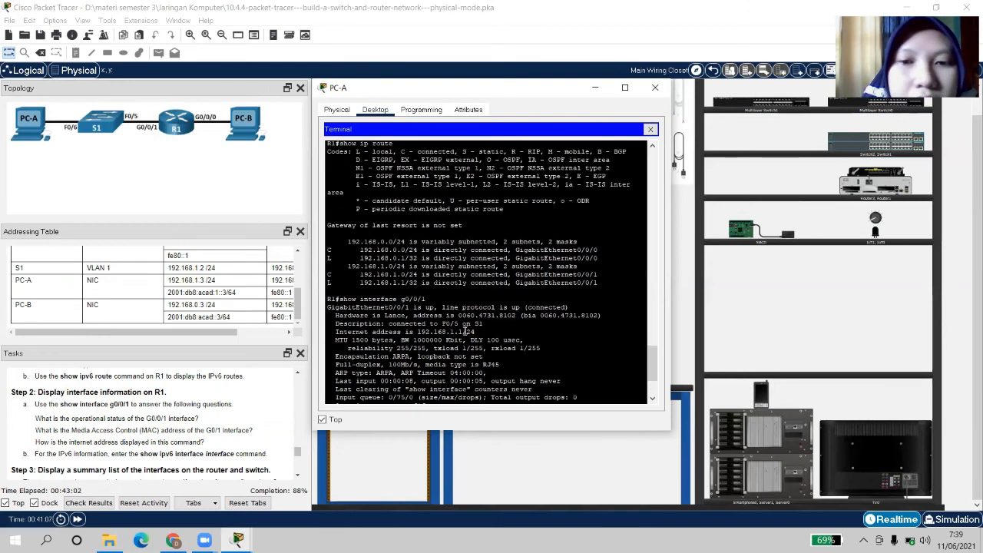
scroll(465, 331, "down", 4)
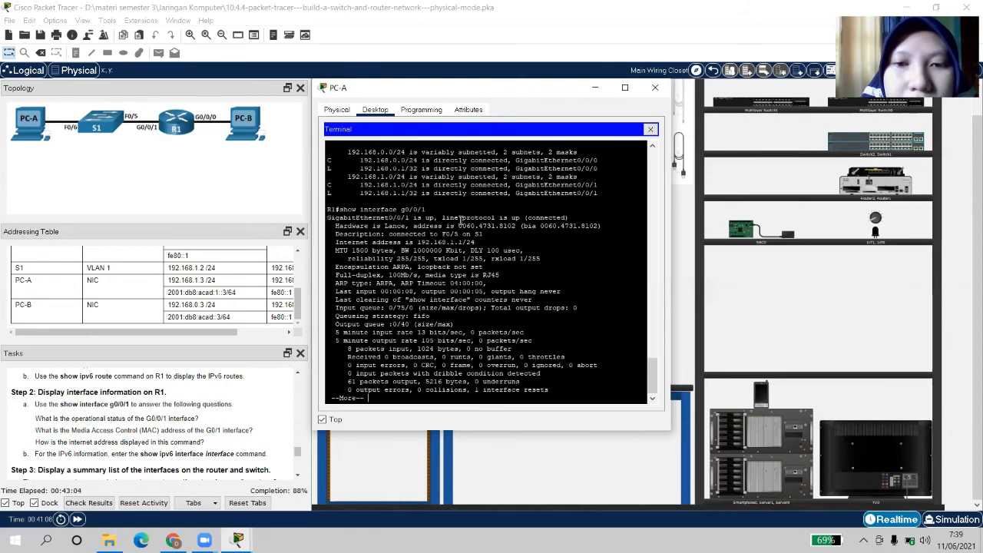
Highlight the up/connected status, MAC 0060.4731.8102 and 192.168.1.1/24, then finish the paged output
left_click_drag(442, 216, 572, 218)
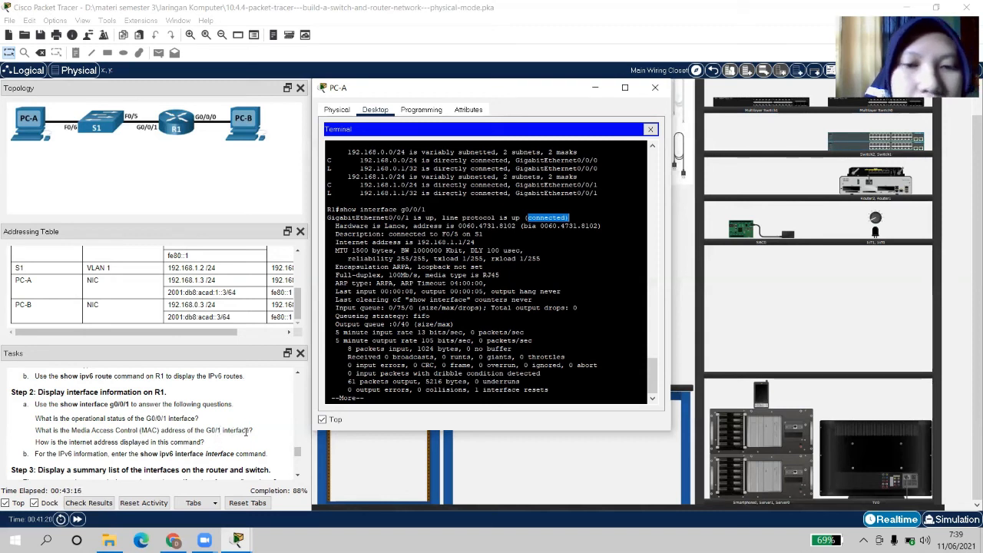
left_click(476, 230)
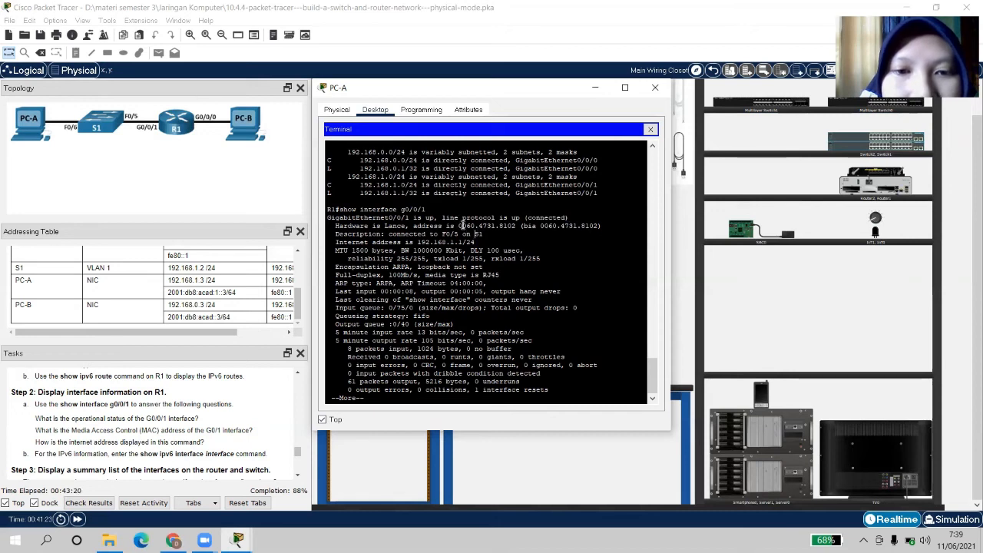
left_click_drag(460, 225, 519, 225)
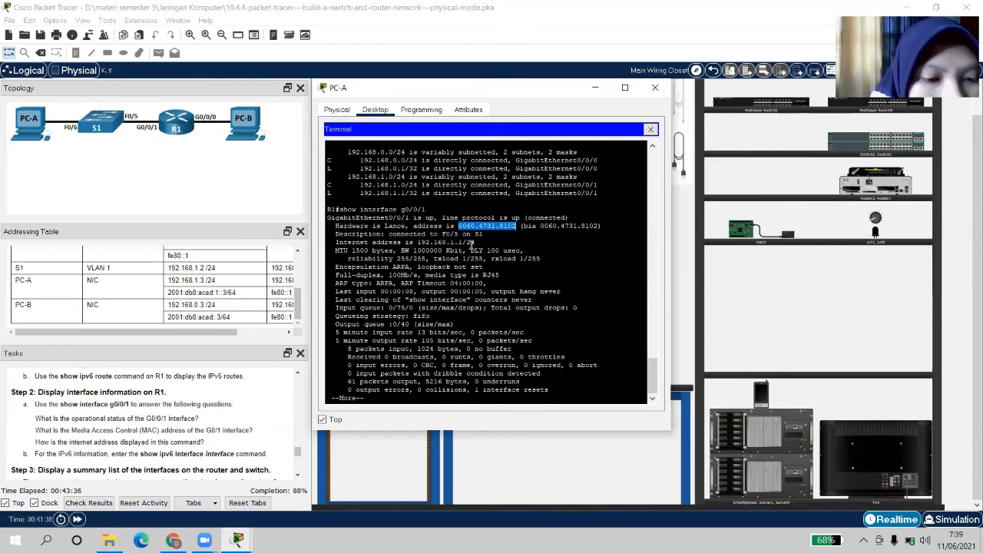
left_click(436, 277)
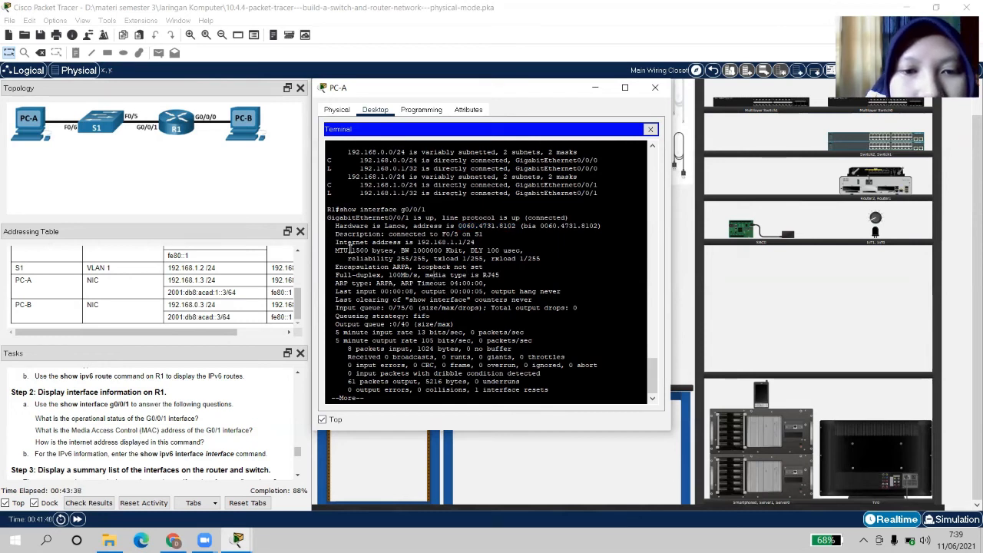
mouse_move(459, 234)
left_mouse_down()
mouse_move(482, 234)
mouse_move(474, 242)
left_mouse_up()
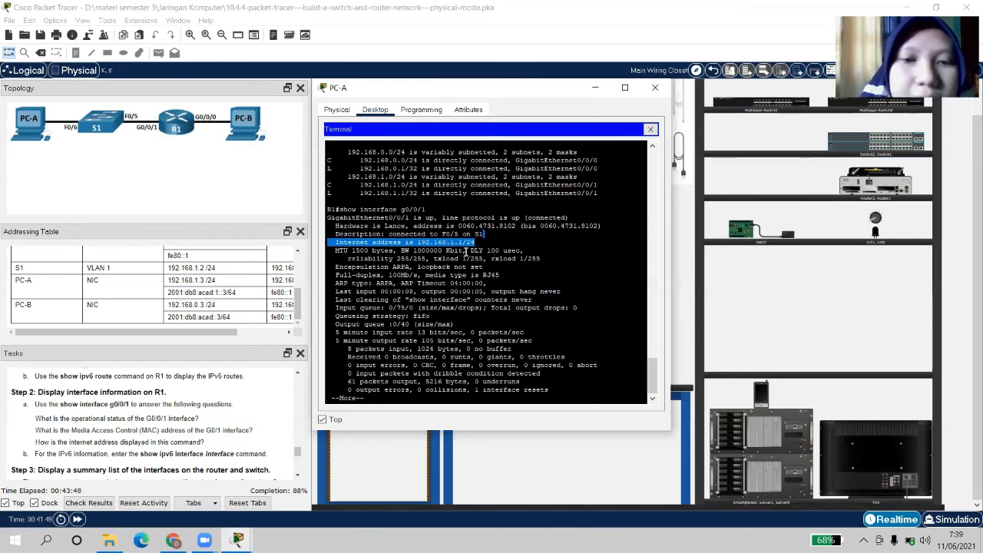
left_click(428, 264)
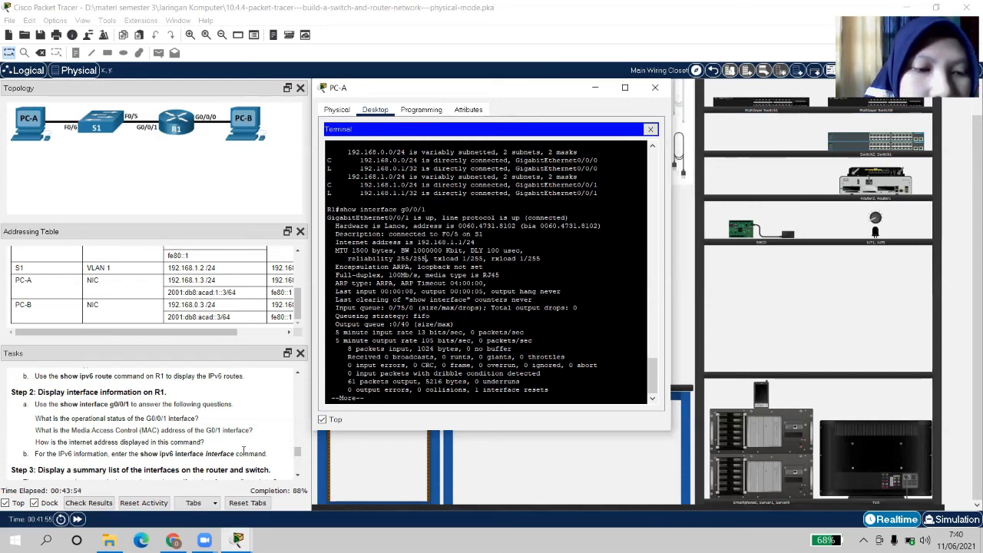
key("Return")
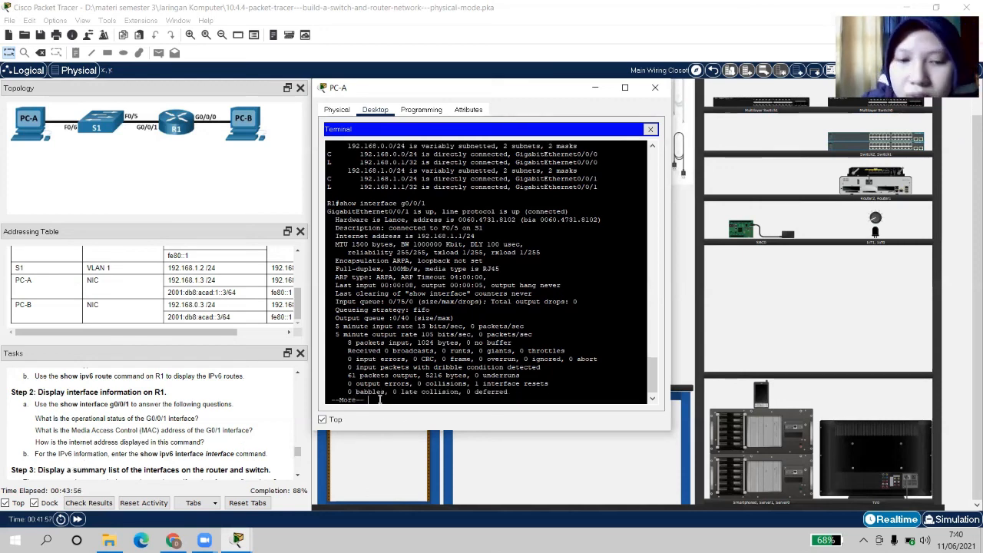
key("Return")
Run show ipv6 interface g0/0/1 on R1, marking its 'is up' status, then scroll the tasks down
type("show i")
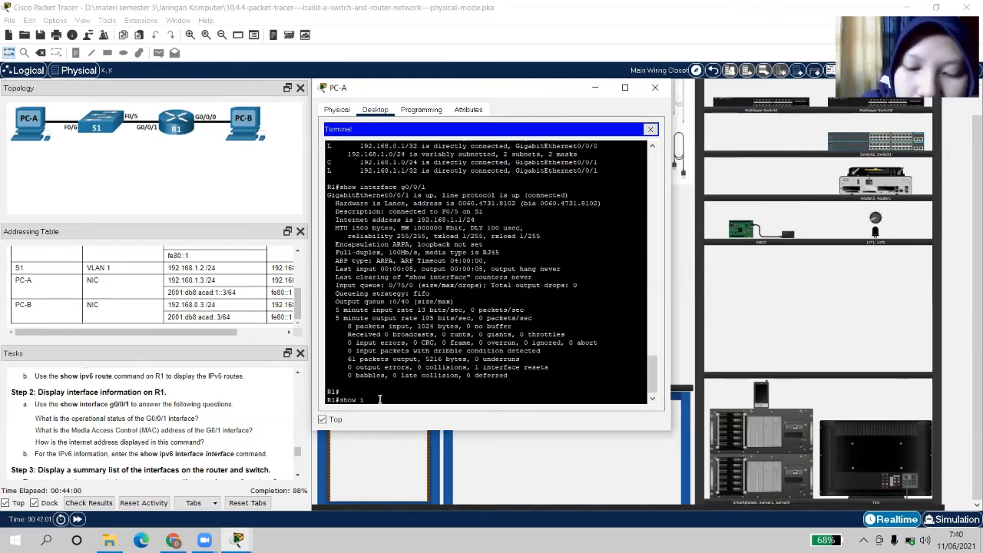
type("pv6")
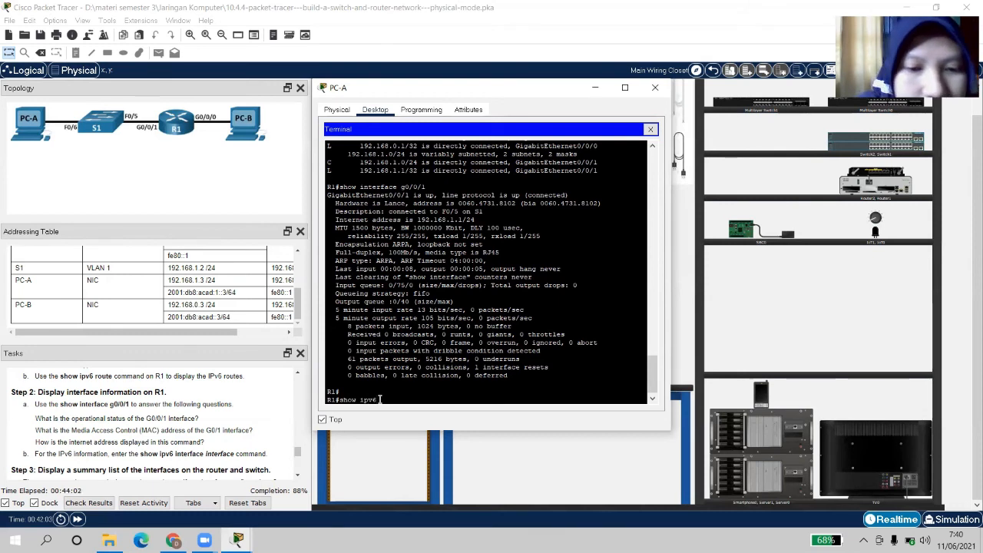
type(" int")
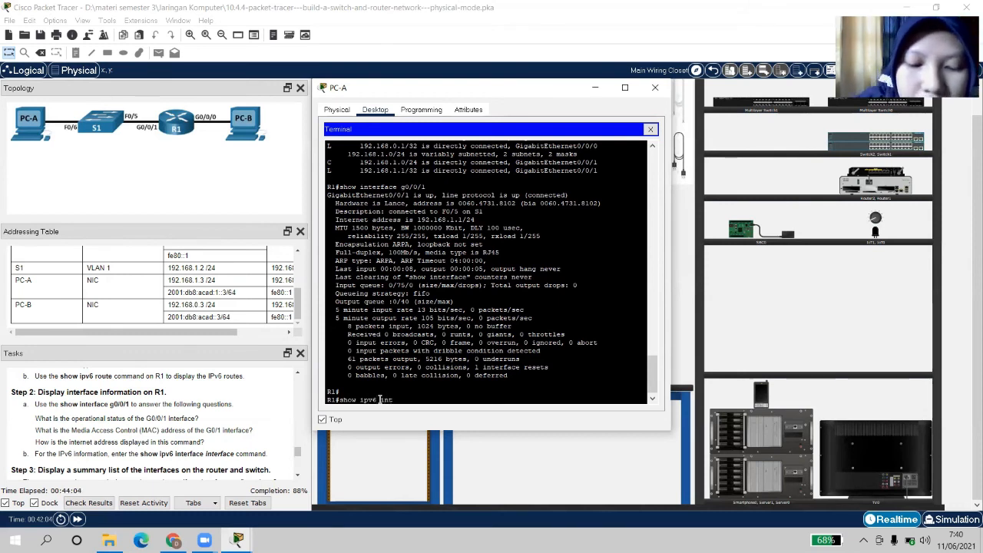
type("erface")
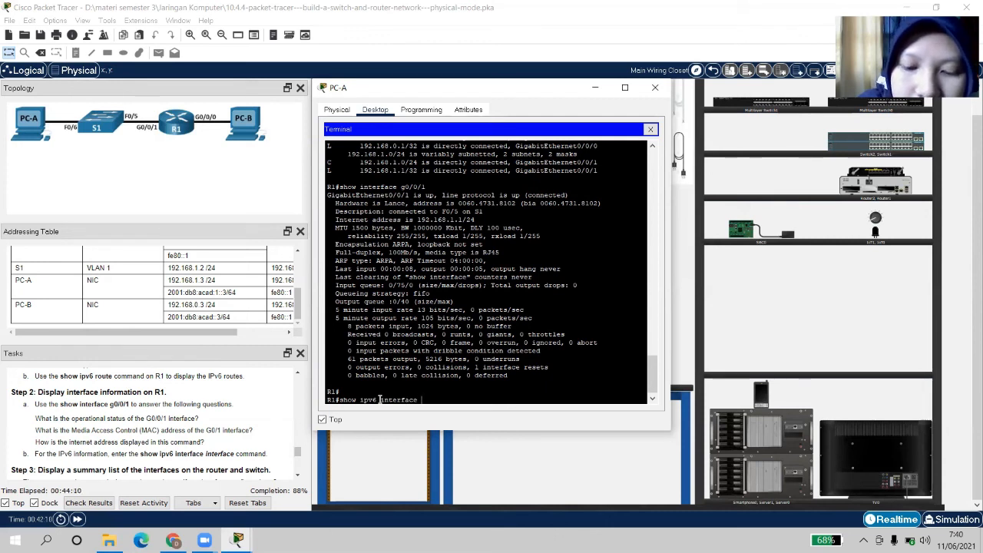
type("g0/0")
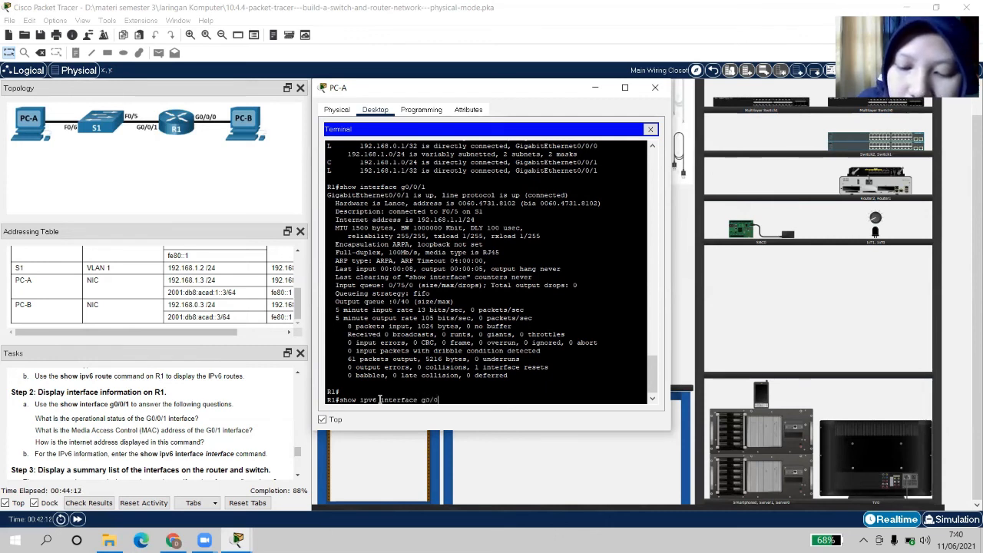
type("/")
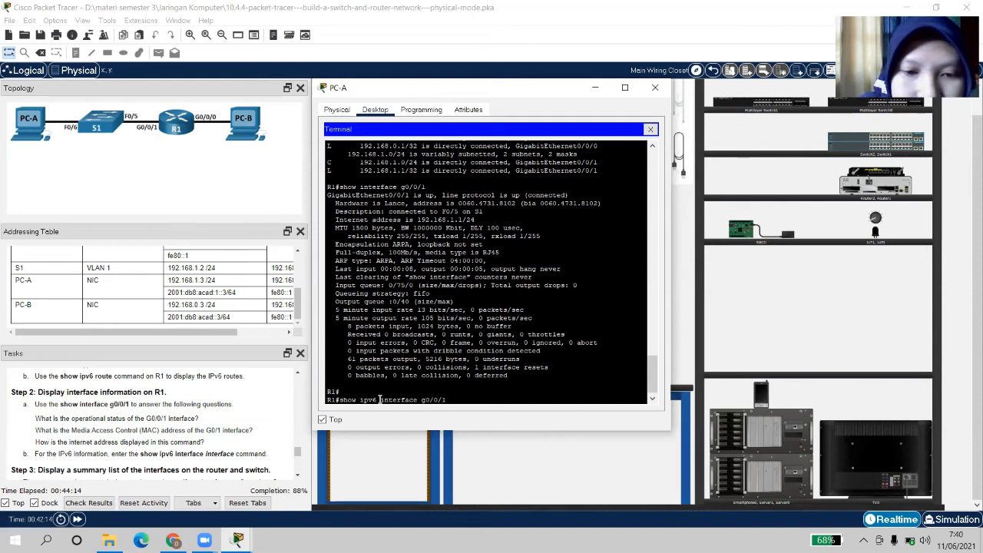
type("1")
key("Return")
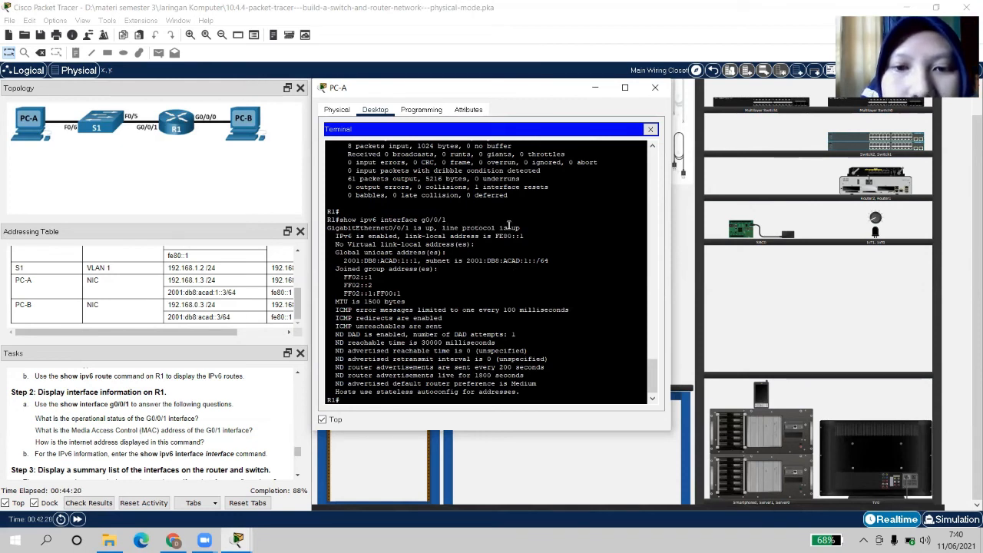
left_click_drag(499, 228, 521, 228)
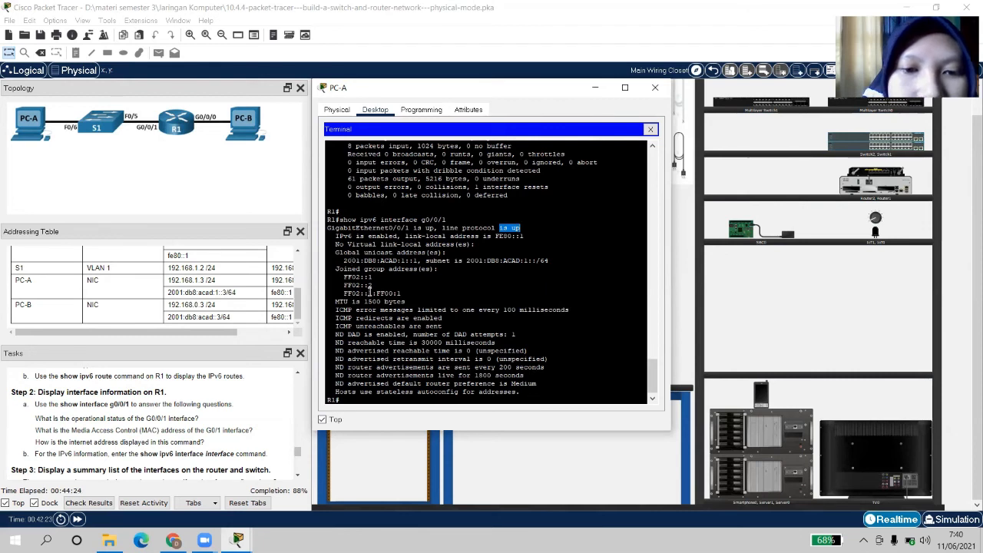
scroll(395, 291, "down", 1)
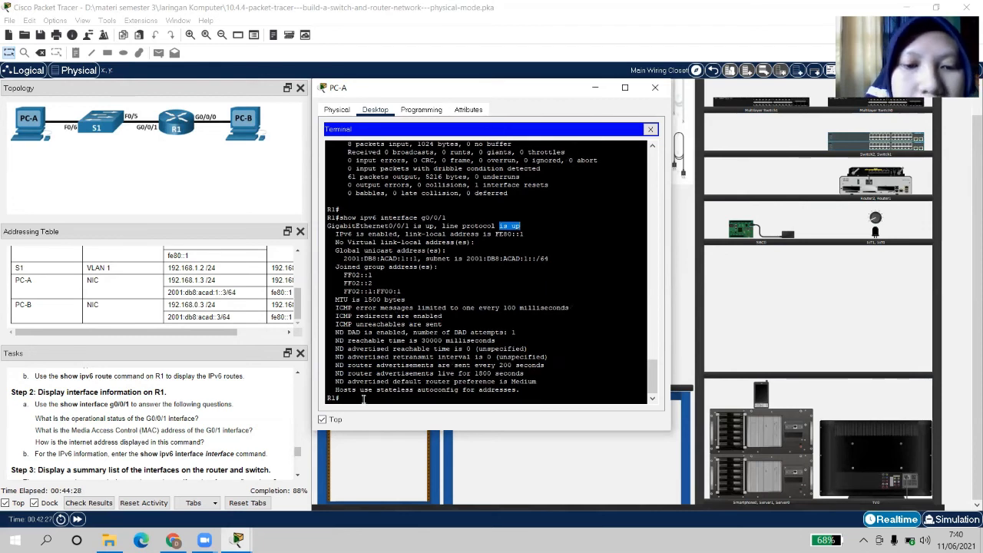
left_click(492, 288)
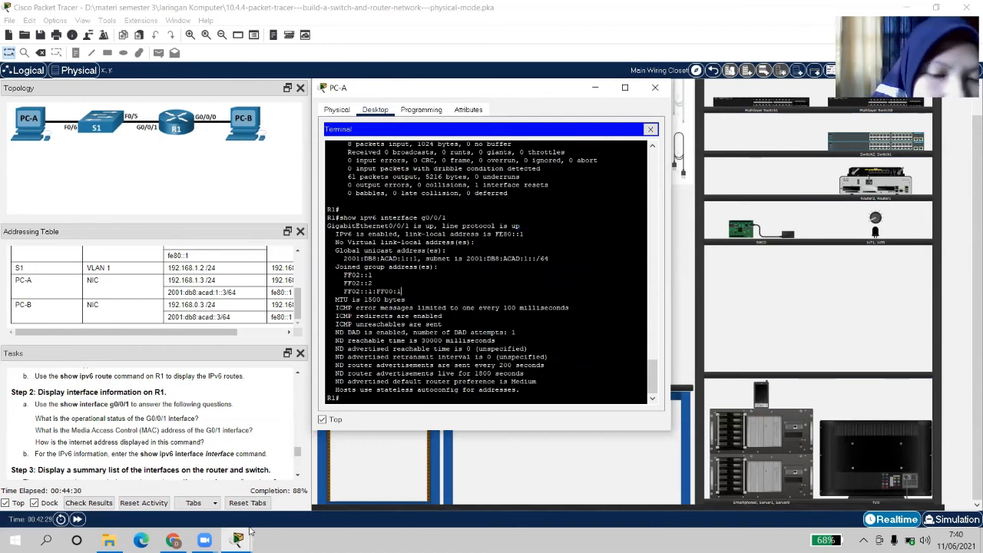
left_click(299, 476)
left_click(299, 476)
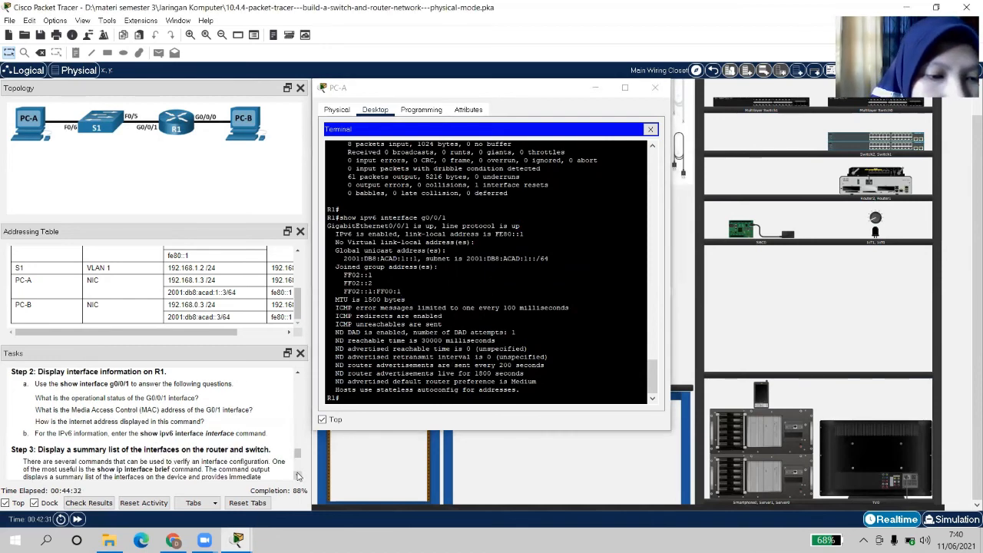
Scroll the Tasks panel to Step 3's show ip interface brief instruction
left_click(299, 476)
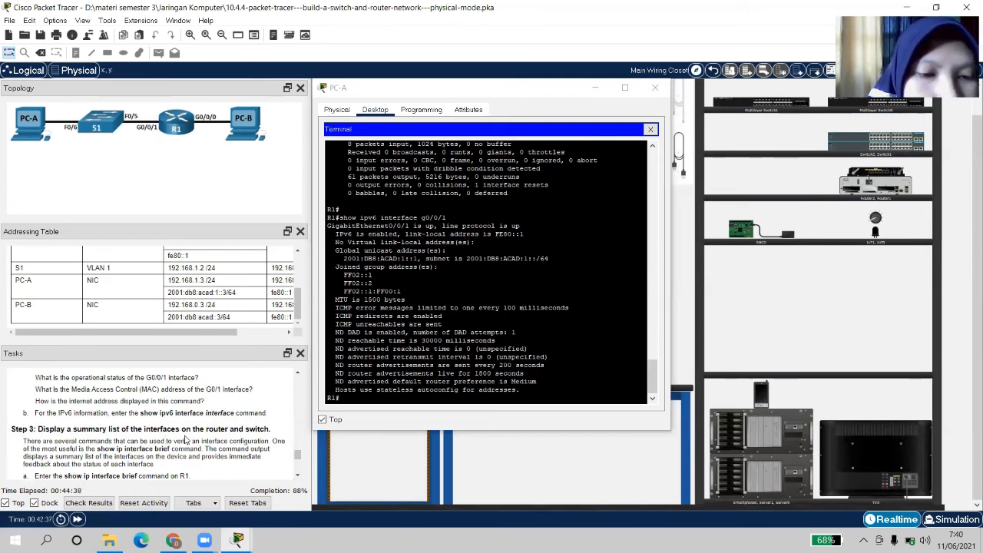
left_click(297, 478)
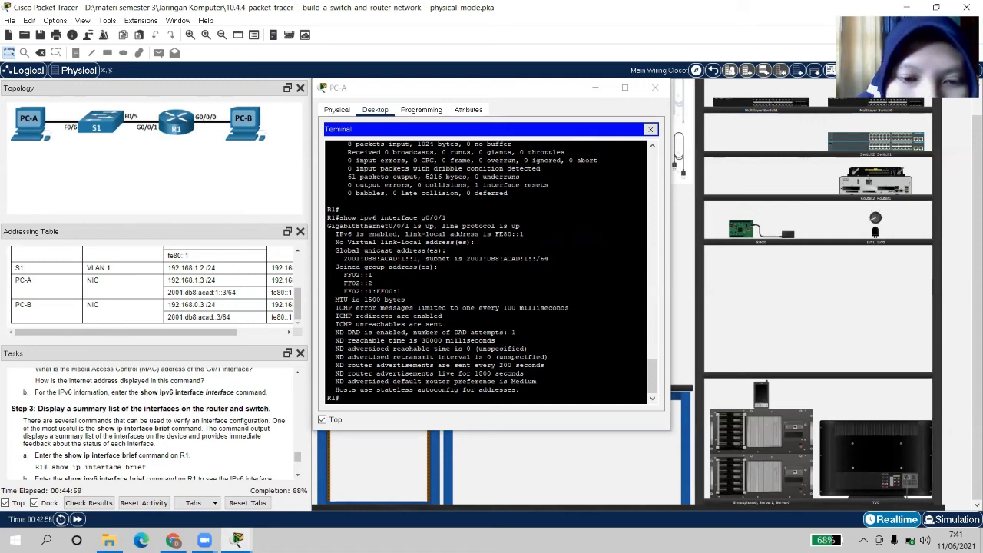
Run show ip interface brief on R1 and highlight G0/0/0's 192.168.0.1 address
left_click(358, 399)
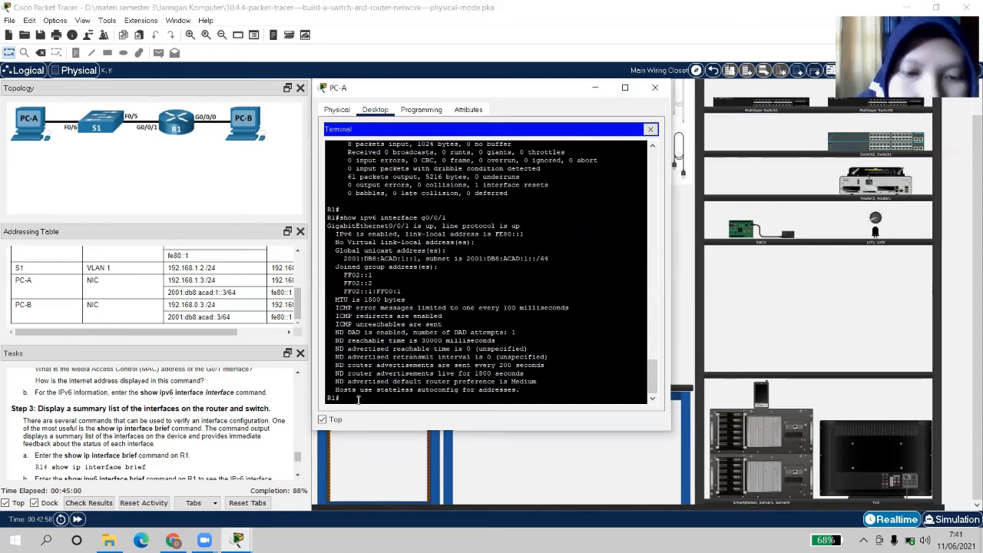
key("Return")
type("sh")
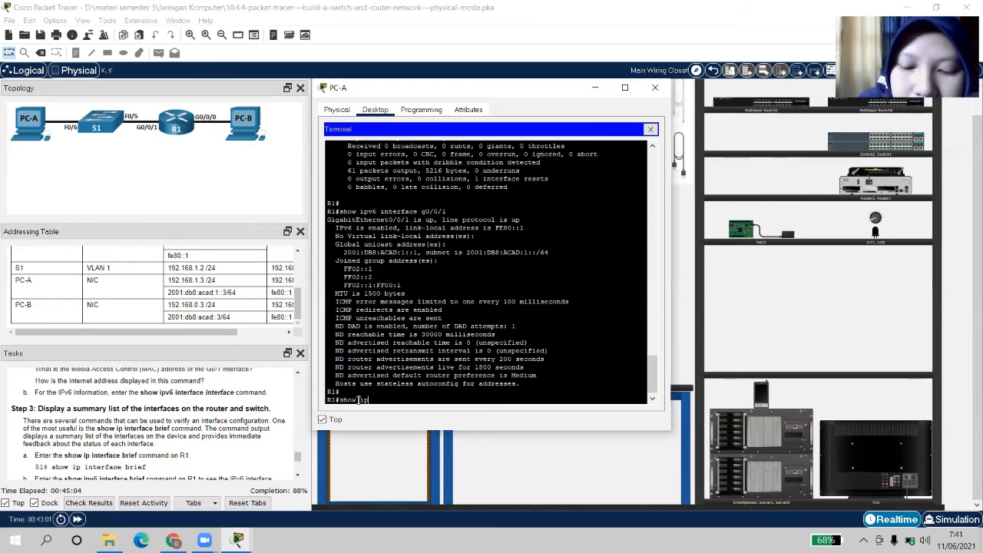
type("ow ip int")
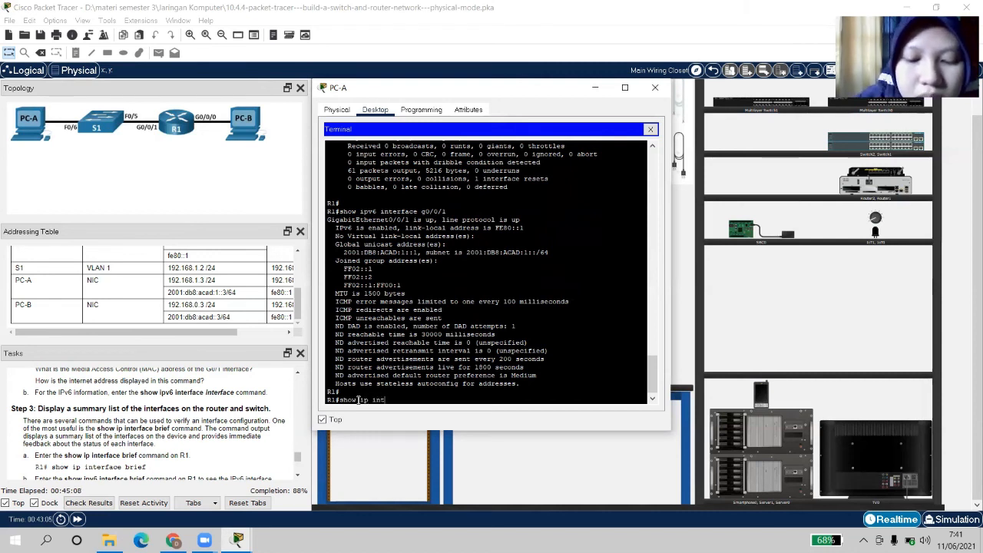
type("erface")
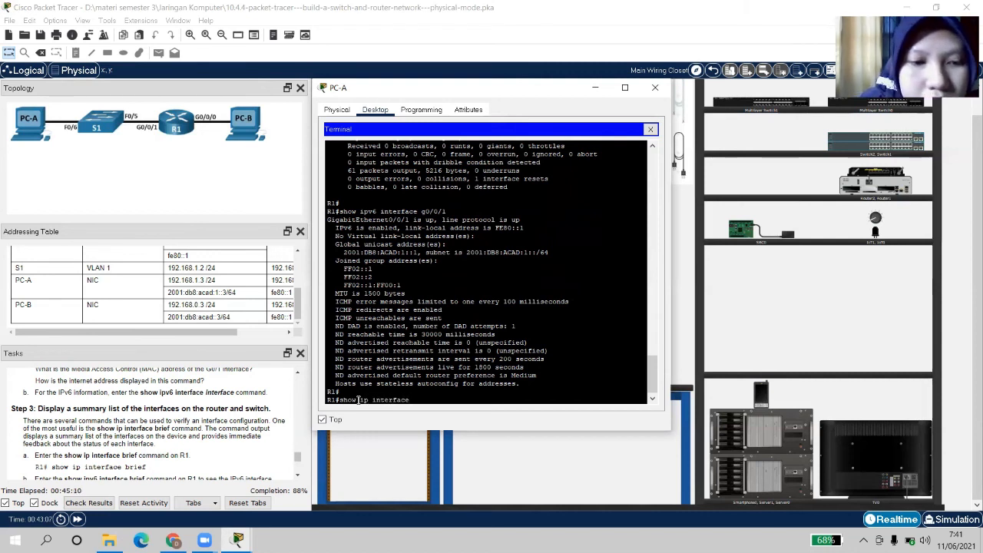
type(" brief")
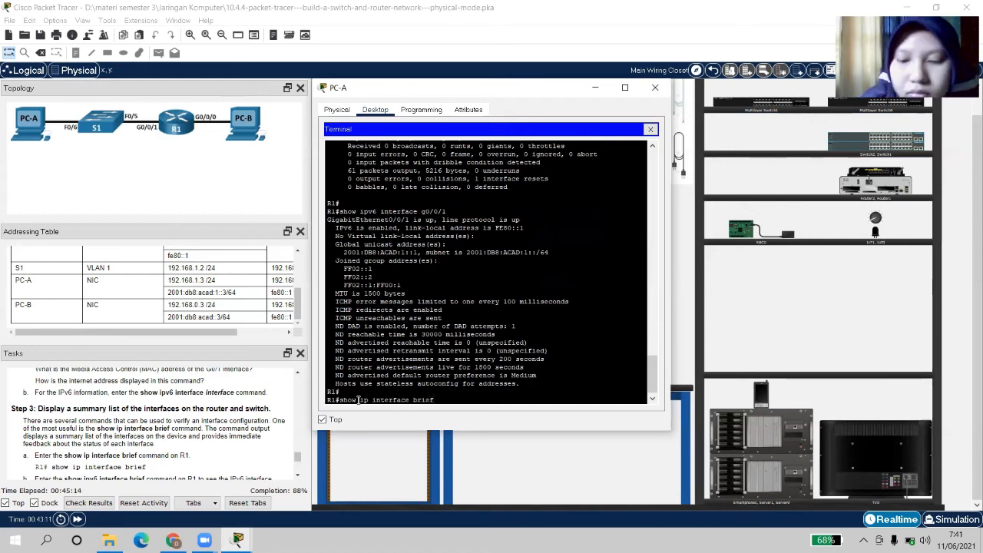
key("Return")
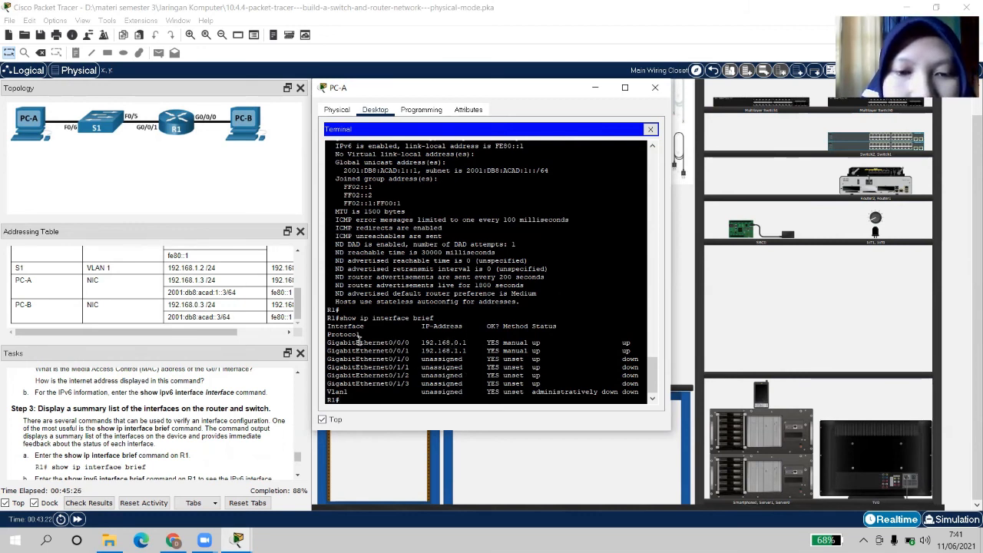
left_click_drag(359, 342, 464, 343)
left_click(436, 345)
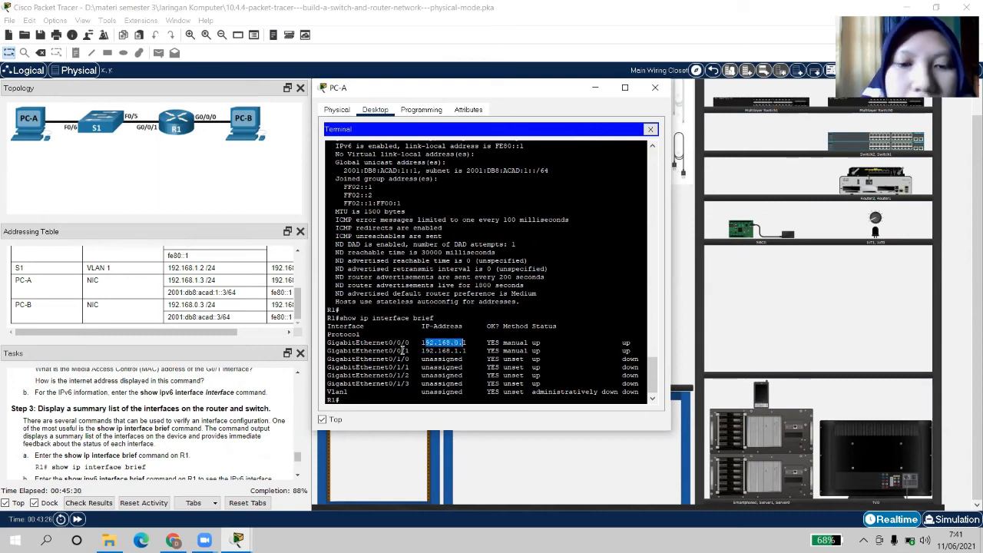
Scroll the tasks to the IPv6 brief and S1 steps, then refocus the R1 terminal
left_click(298, 477)
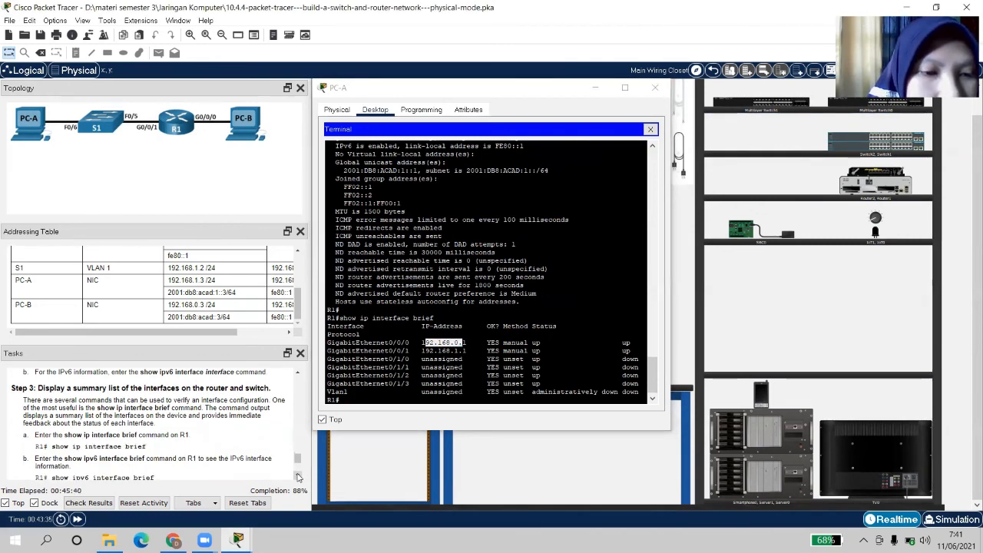
left_click(298, 477)
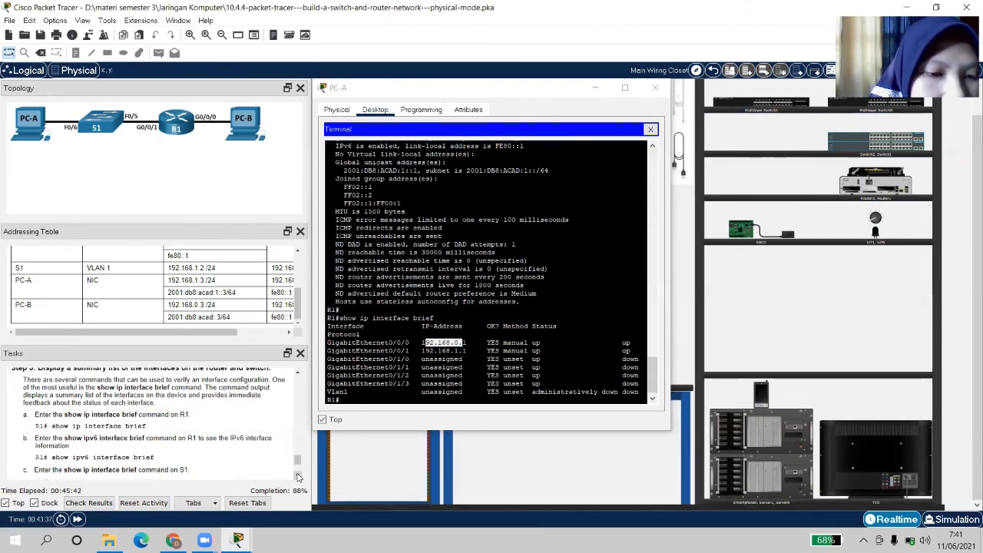
left_click(385, 398)
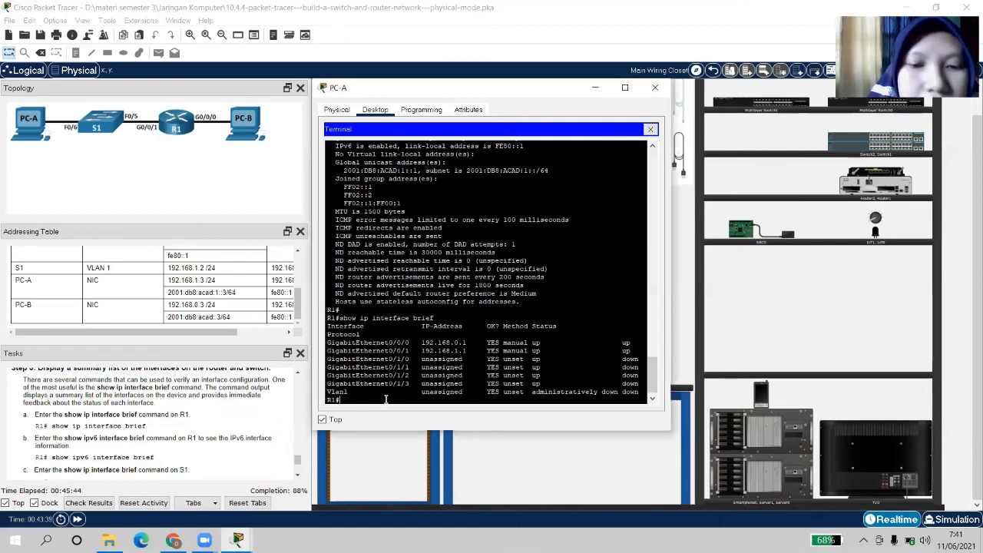
Run 'show ipv6 interface brief' on R1, confirming G0/0/0 and G0/0/1 are up/up with FE80::1
key("Return")
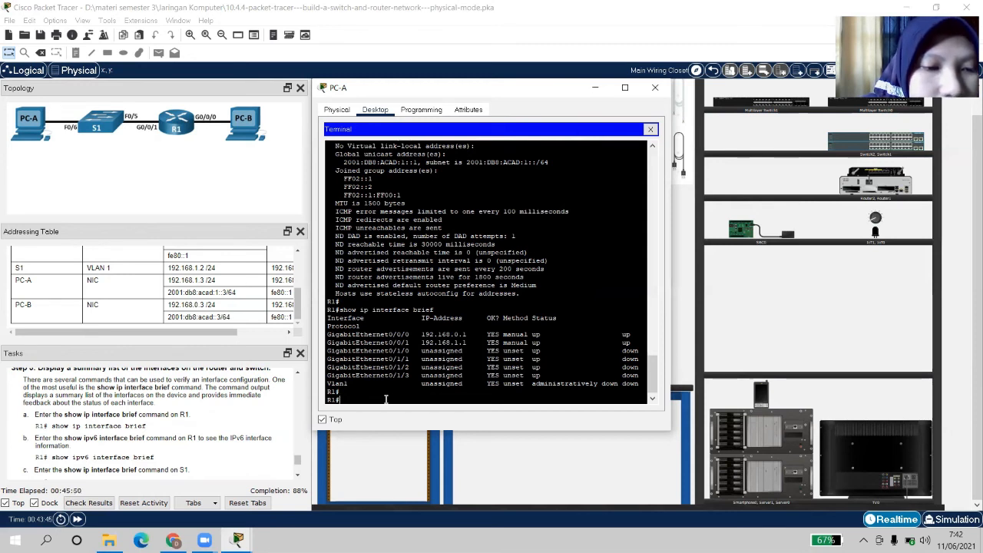
type("show")
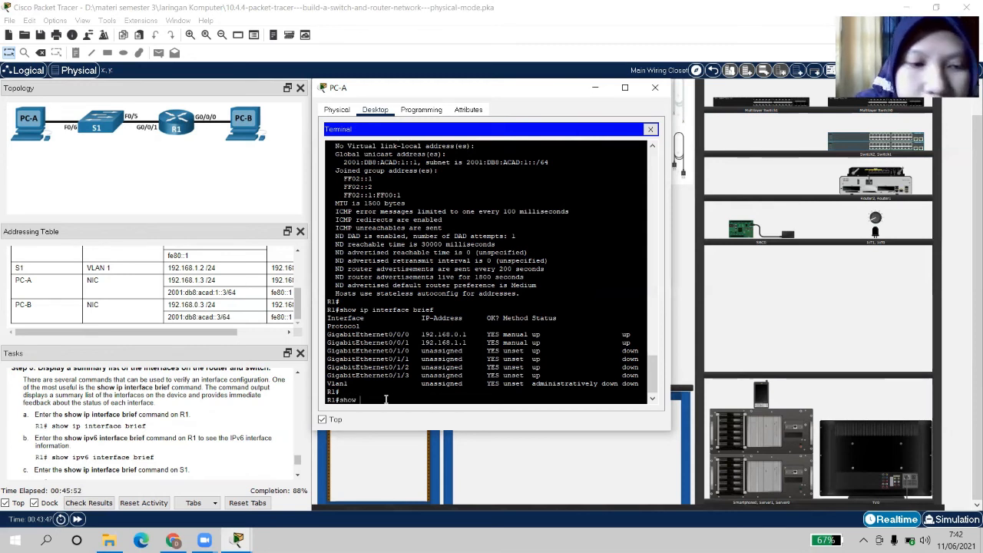
type(" ipv")
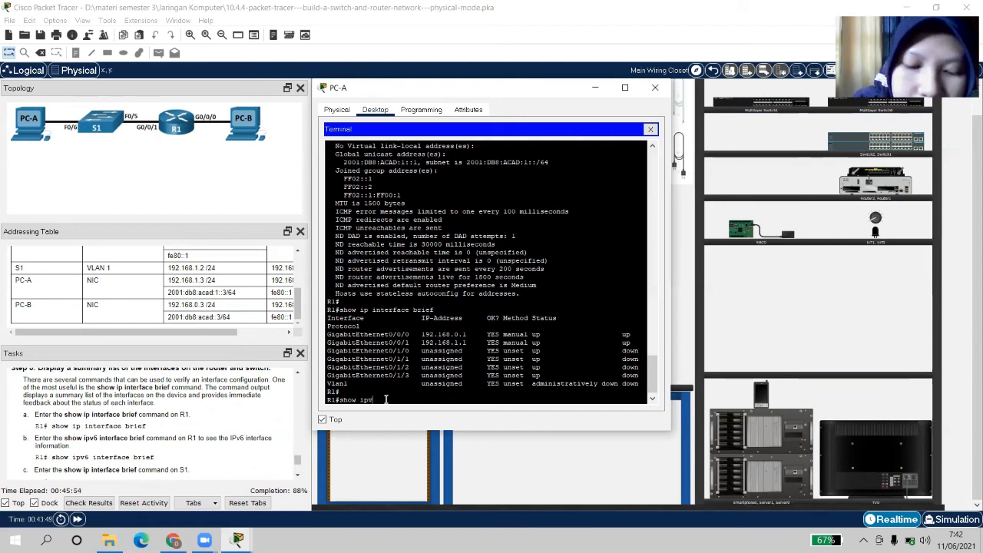
type("6 i")
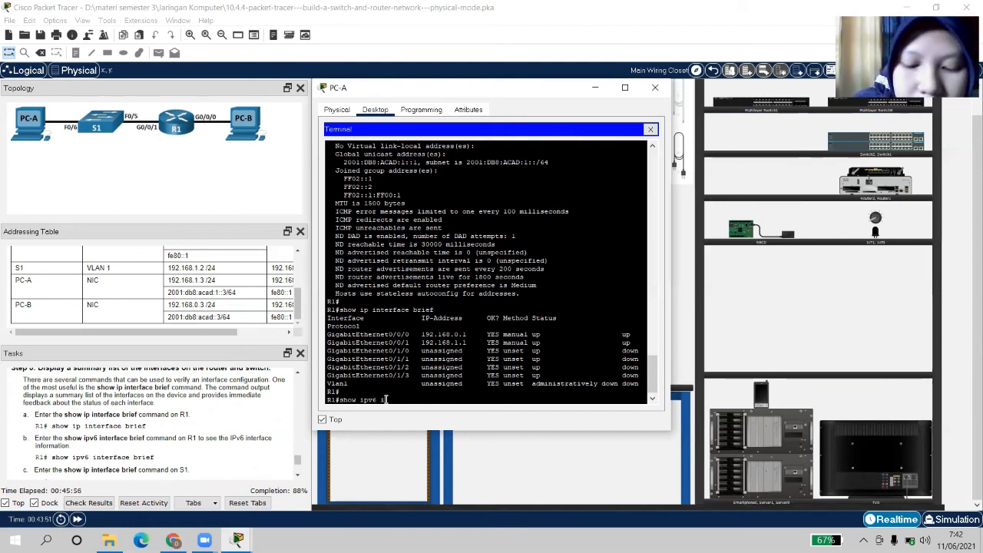
type("nterfac")
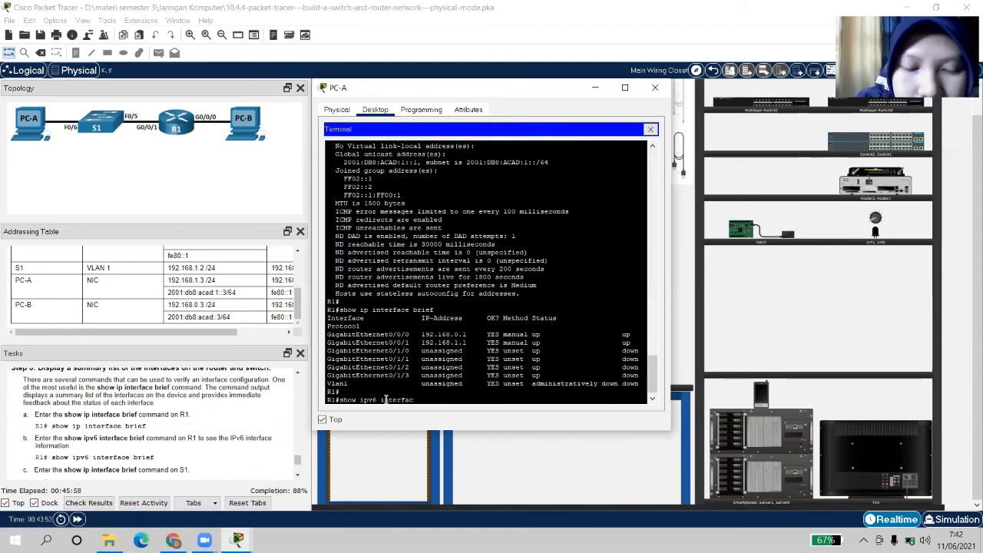
type("e brief")
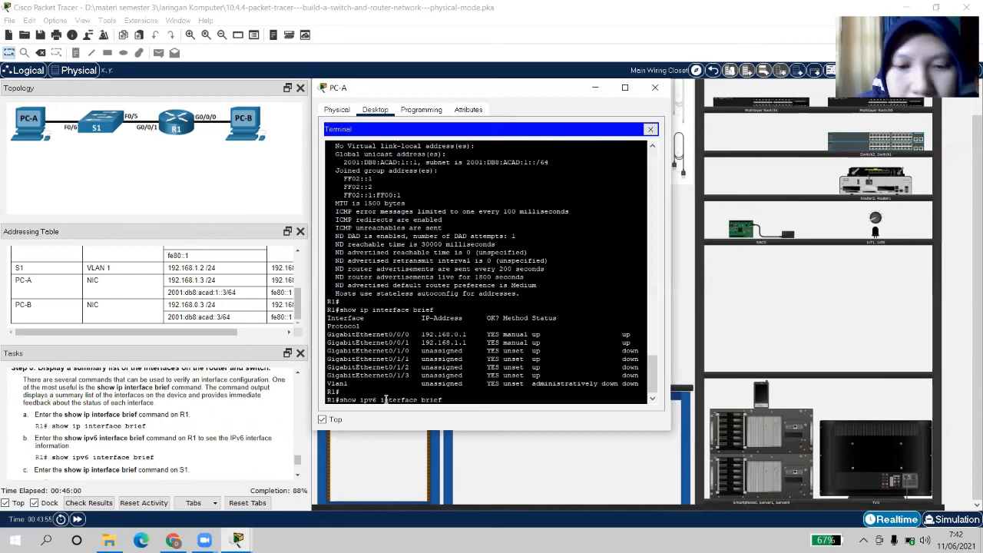
key("Return")
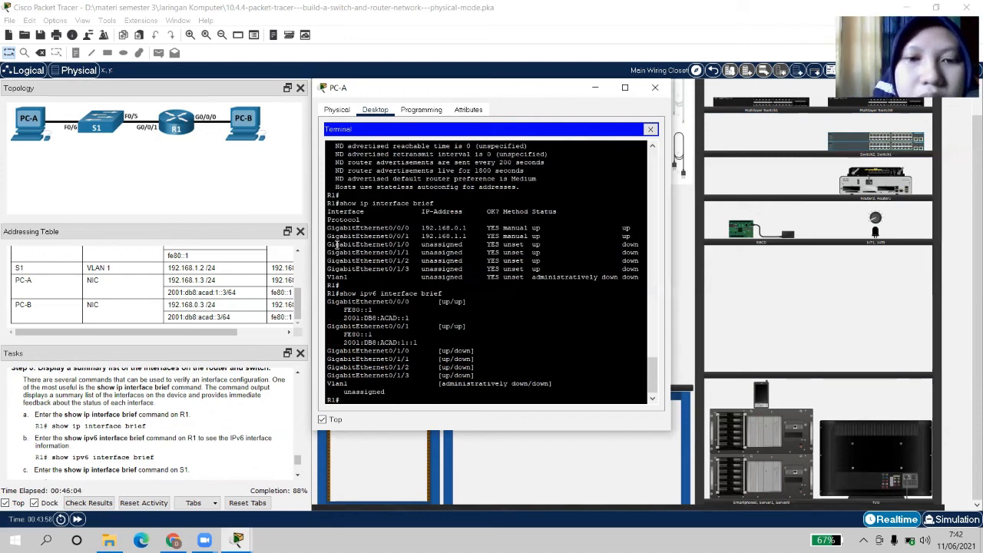
left_click_drag(413, 233, 440, 236)
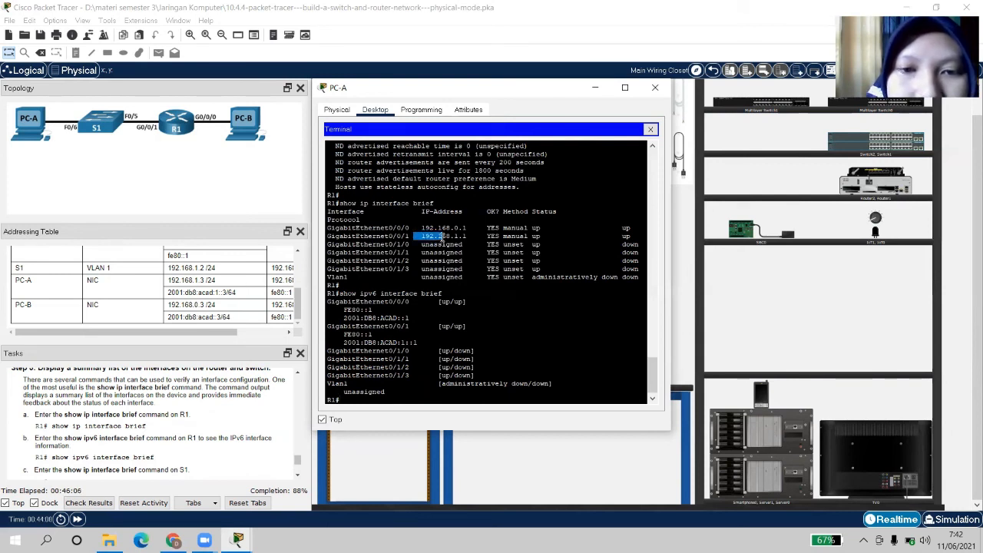
left_click(434, 228)
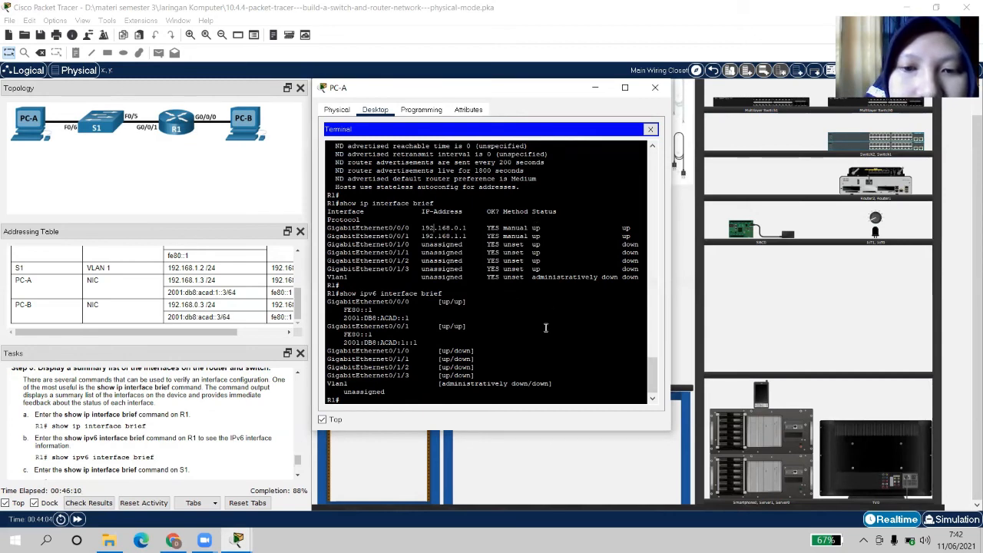
scroll(428, 313, "down", 1)
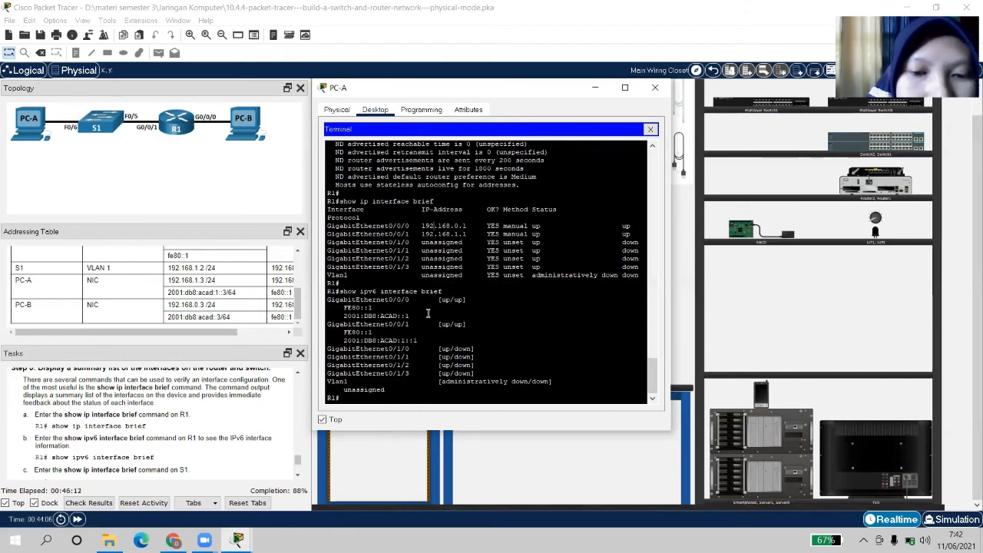
scroll(153, 428, "down", 3)
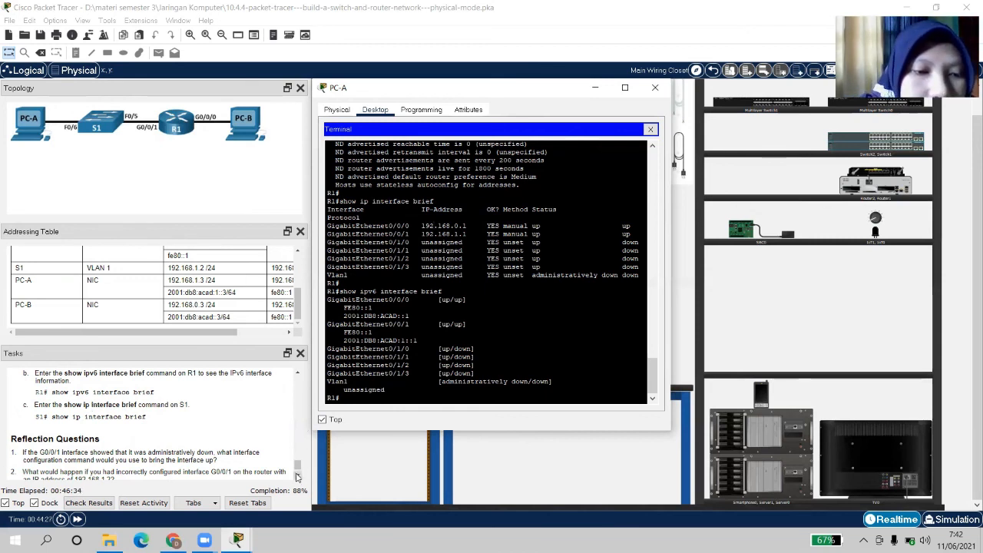
Scroll back through R1's terminal history and highlight the 'no shutdown' line under interface G0/0/1
scroll(296, 476, "down", 2)
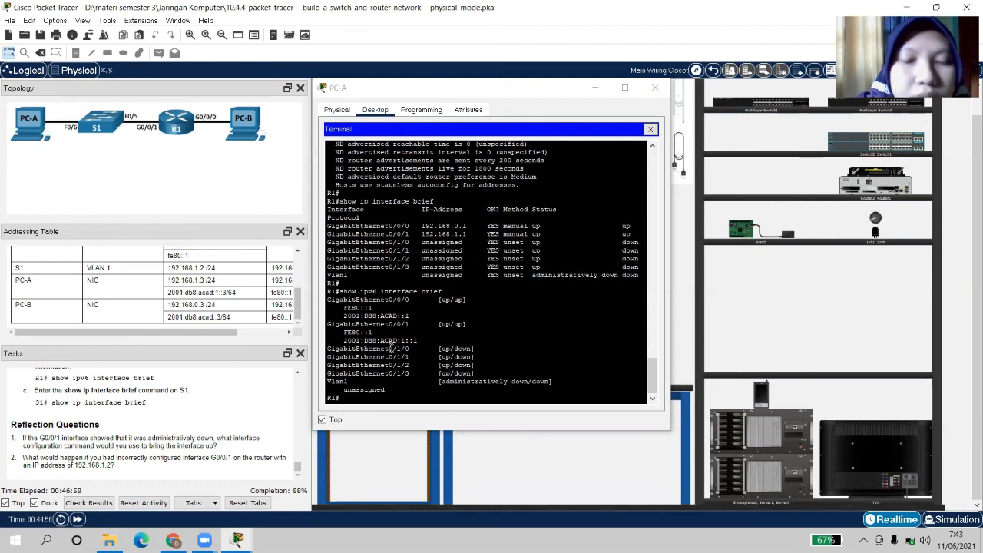
scroll(599, 227, "up", 10)
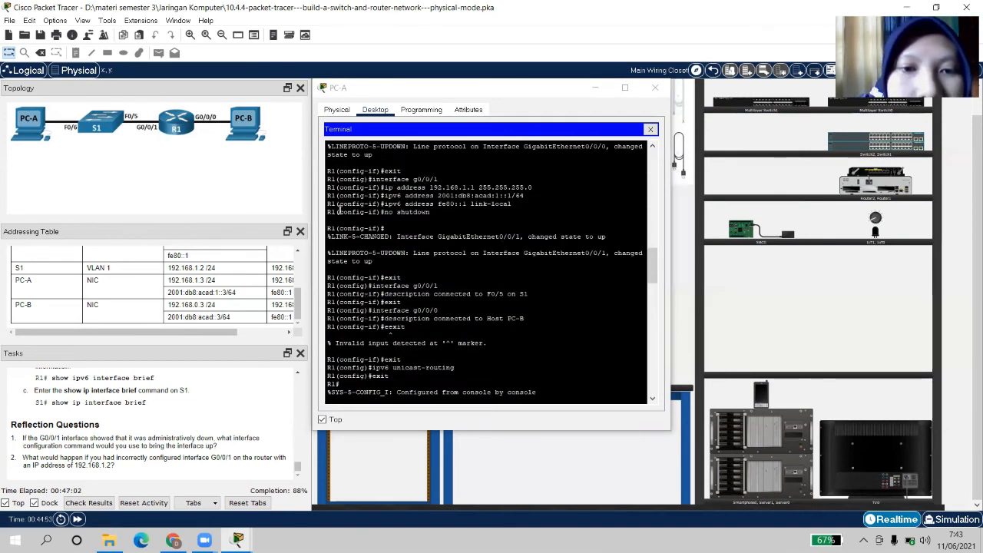
left_click_drag(328, 212, 434, 215)
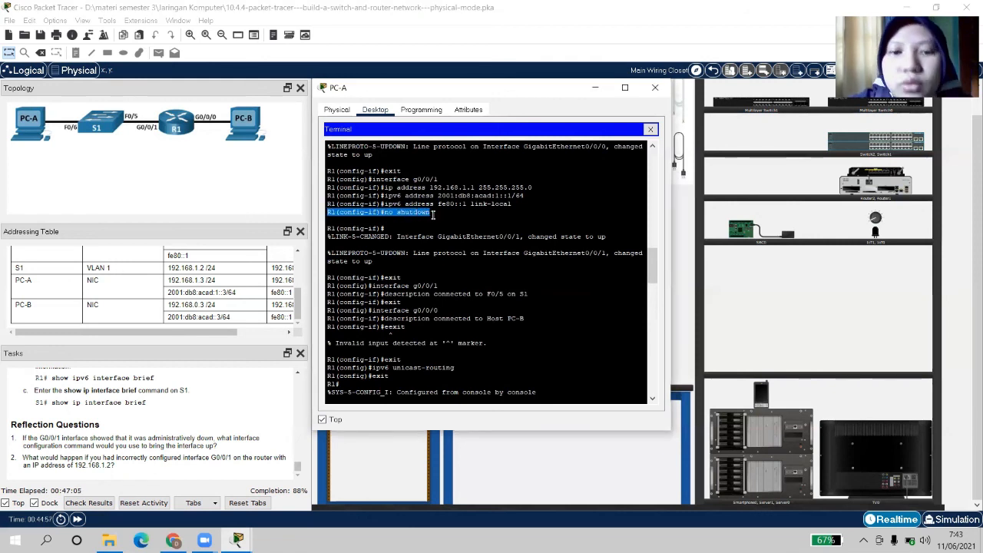
left_click(433, 283)
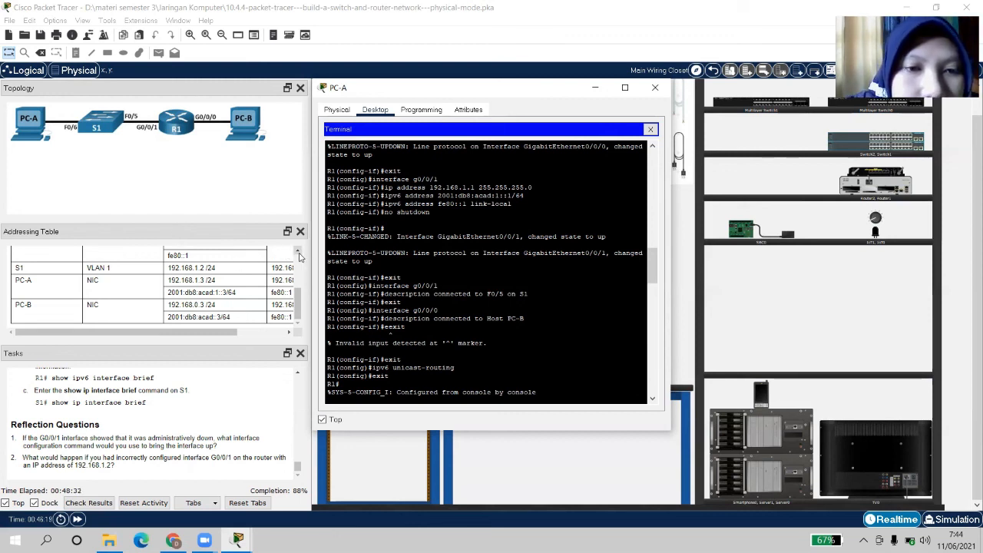
Scroll the Addressing Table up to show R1's interface rows
scroll(291, 261, "up", 5)
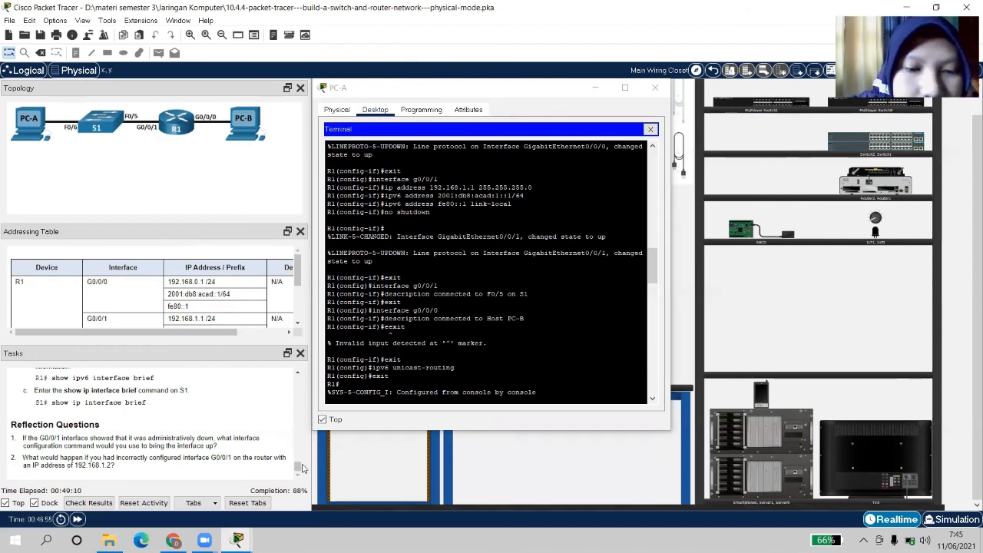
Check Results, close the PC-A terminal, and review the Assessment Items scoring 45 of 51
left_click(99, 504)
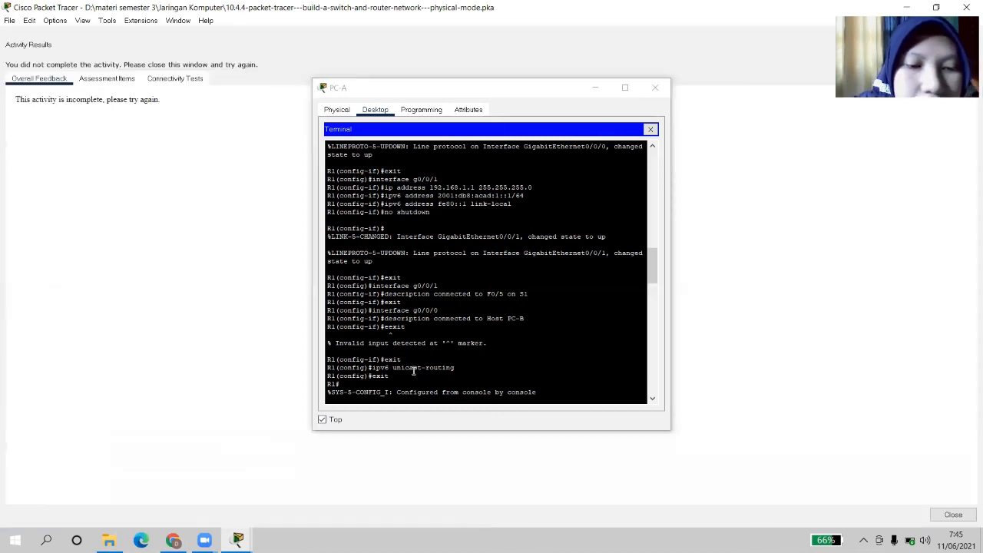
left_click(125, 80)
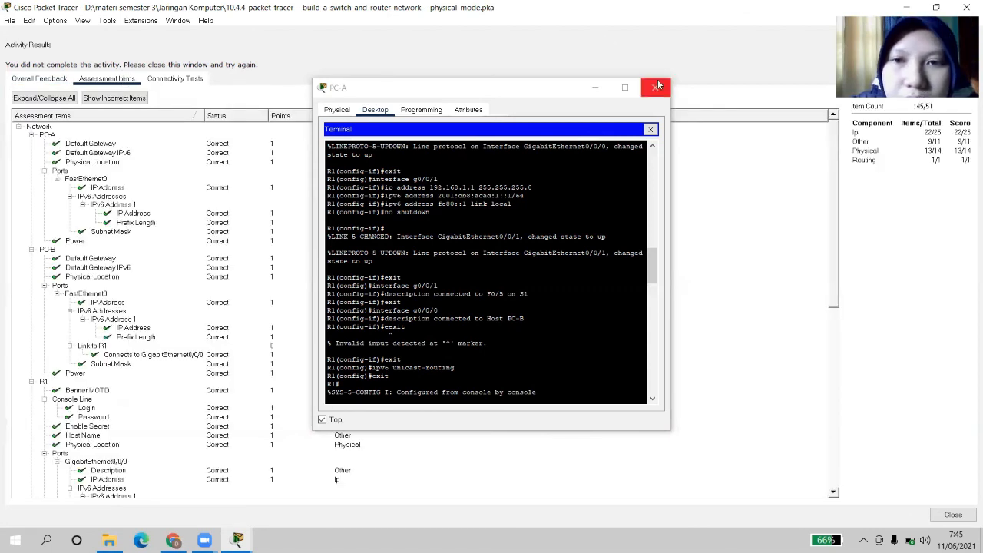
left_click(655, 88)
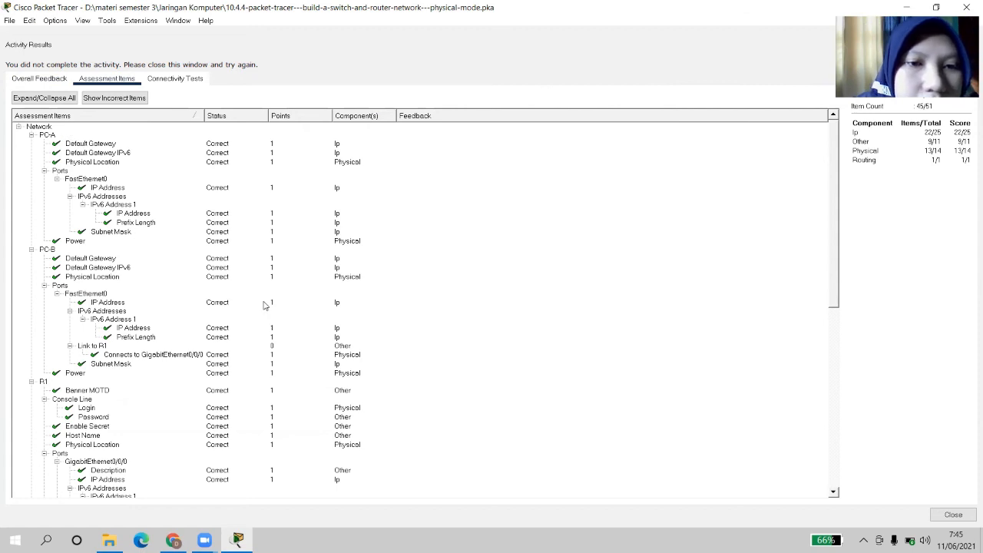
scroll(263, 305, "down", 4)
scroll(263, 305, "down", 9)
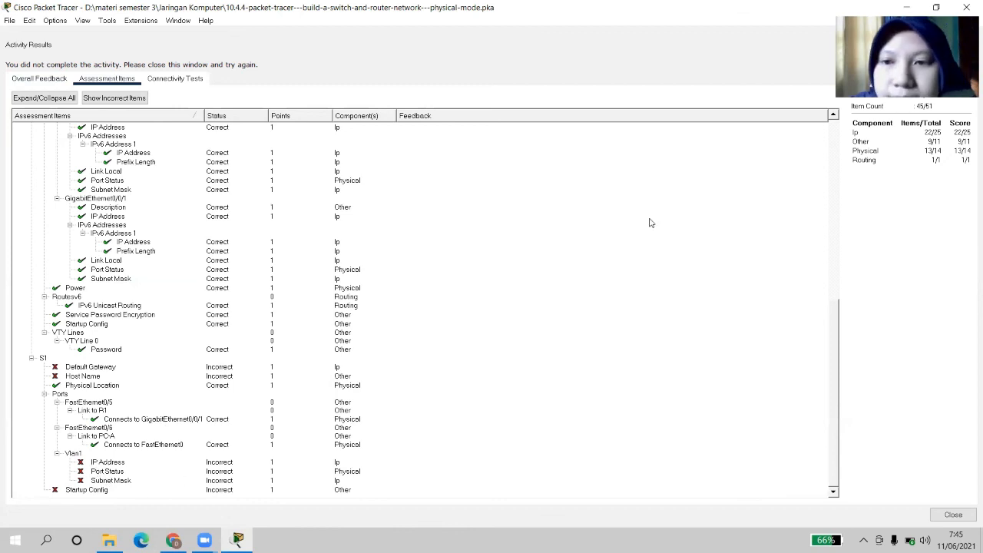
scroll(648, 222, "up", 12)
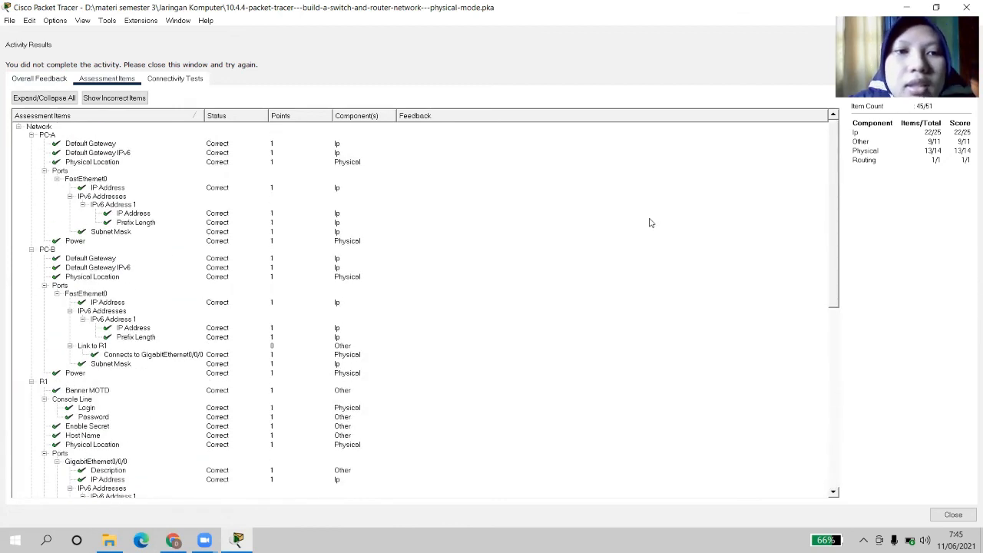